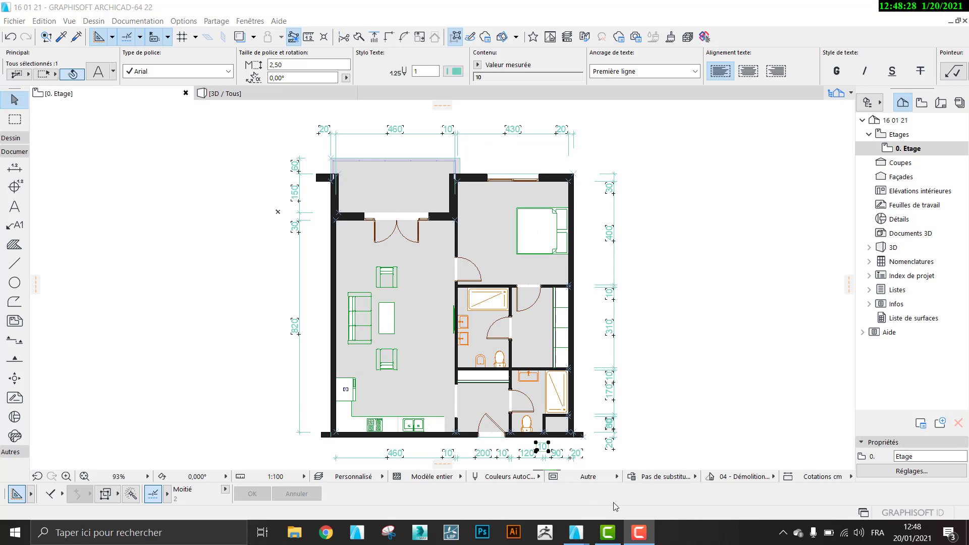
Switch to the untitled project and delete all section and elevation markers from the ground floor plan, including their viewpoints.
{"action": "mouse_move", "coordinate": [579, 538]}
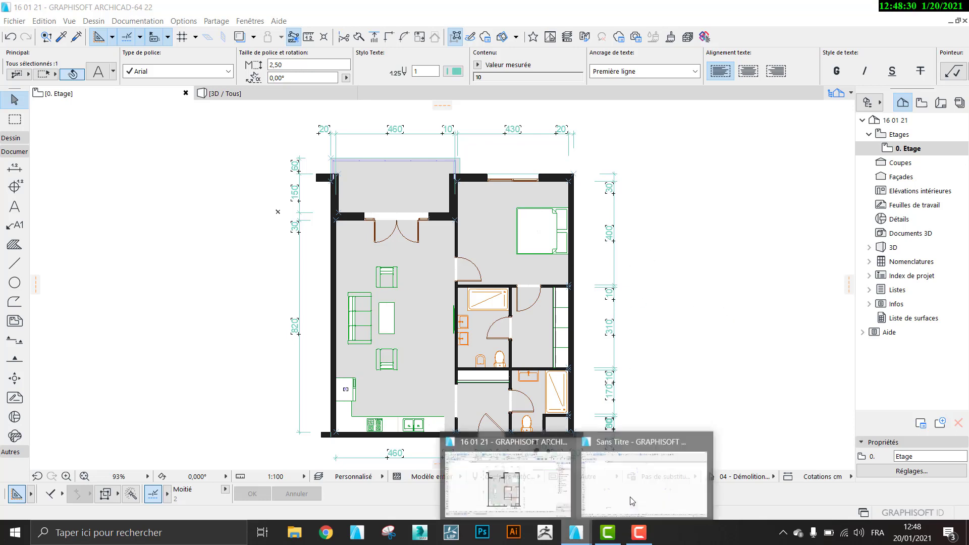
{"action": "left_click", "coordinate": [631, 474]}
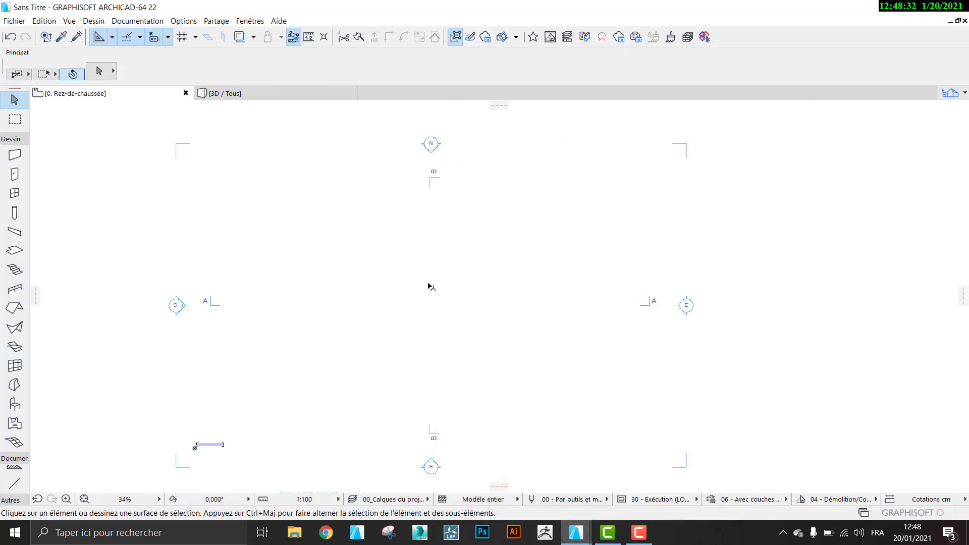
{"action": "left_click", "coordinate": [161, 133]}
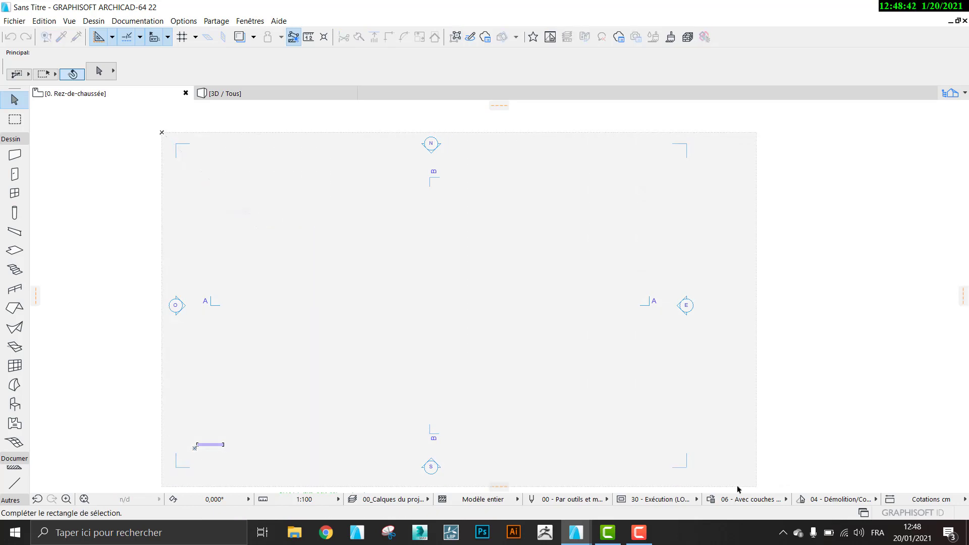
{"action": "left_click", "coordinate": [724, 486]}
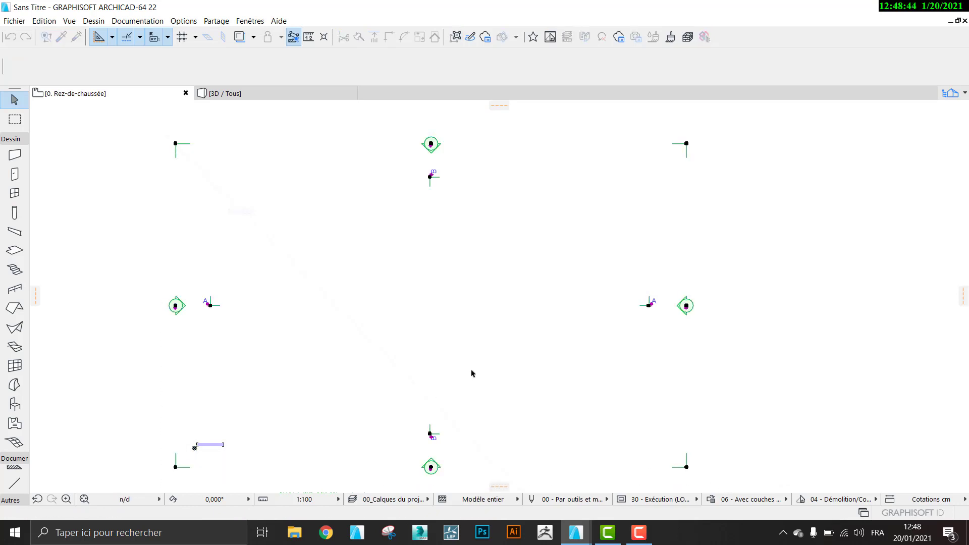
{"action": "key", "text": "Delete"}
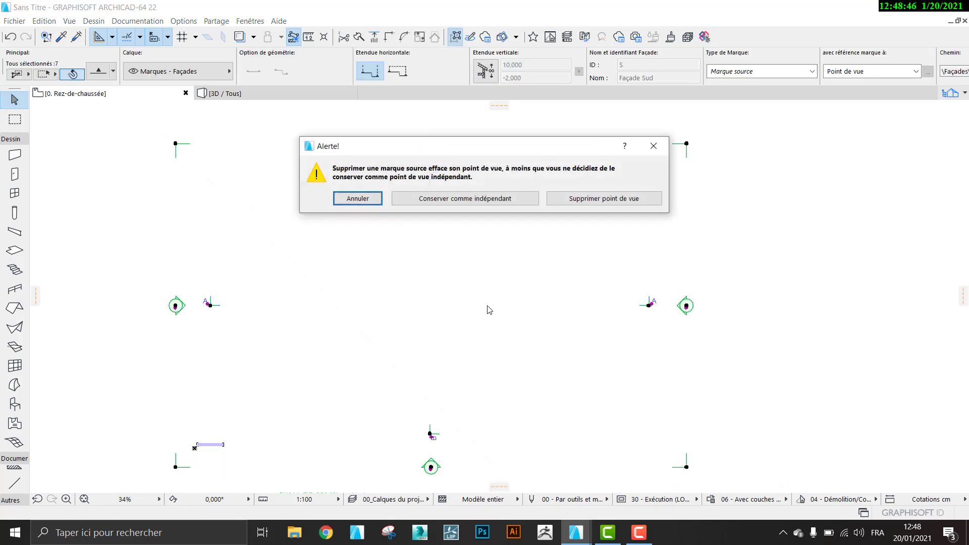
{"action": "left_click", "coordinate": [609, 201]}
{"action": "left_click", "coordinate": [605, 230]}
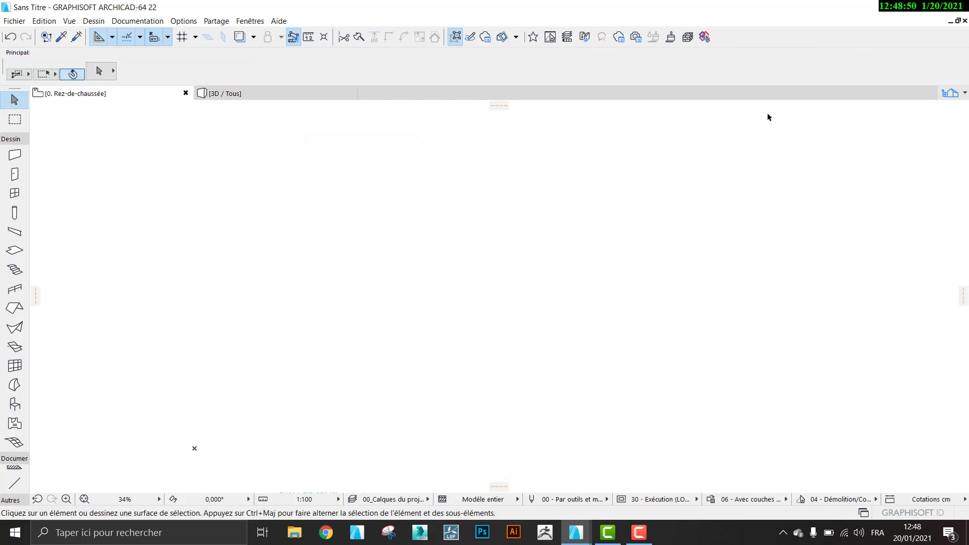
Show the Navigator palette permanently beside the ground floor plan.
{"action": "left_click", "coordinate": [950, 93]}
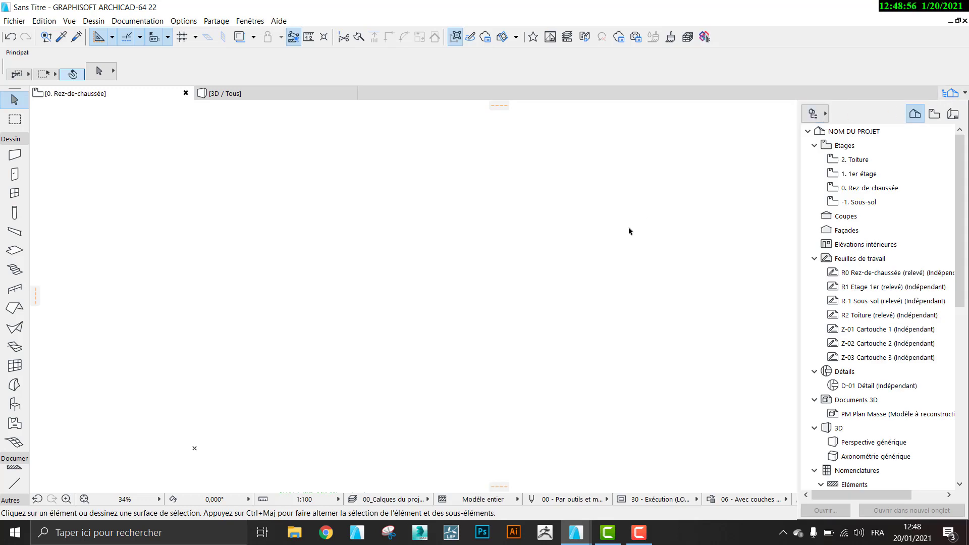
{"action": "left_click", "coordinate": [734, 166]}
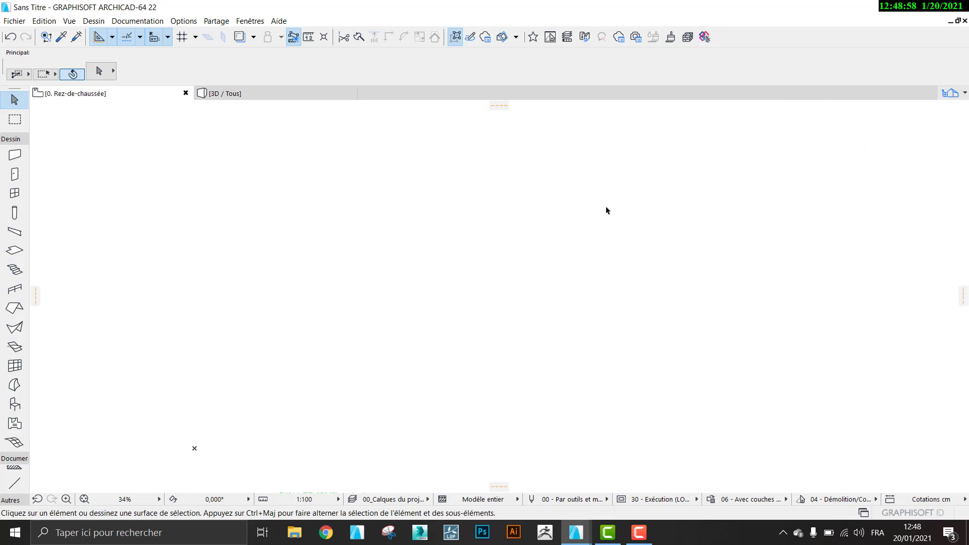
{"action": "left_click", "coordinate": [951, 93]}
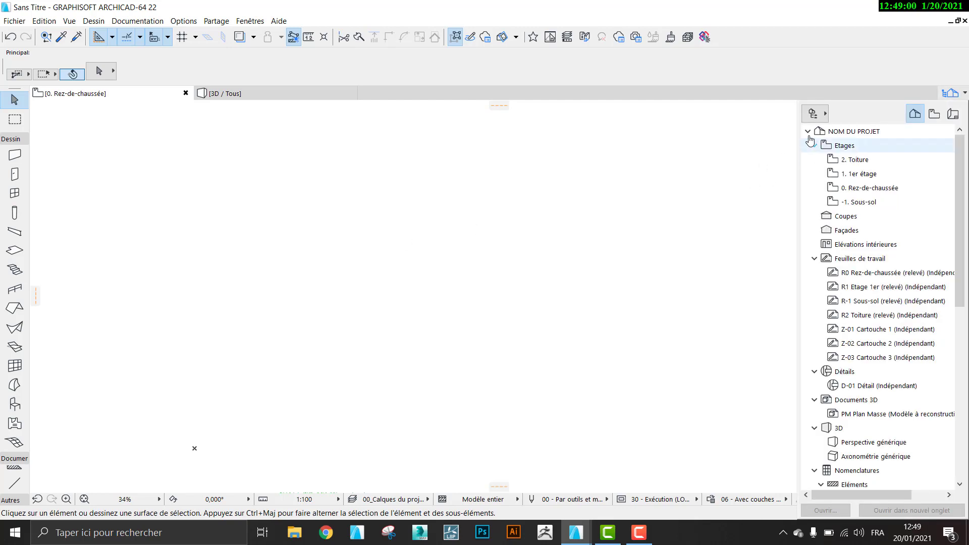
{"action": "left_click", "coordinate": [824, 115]}
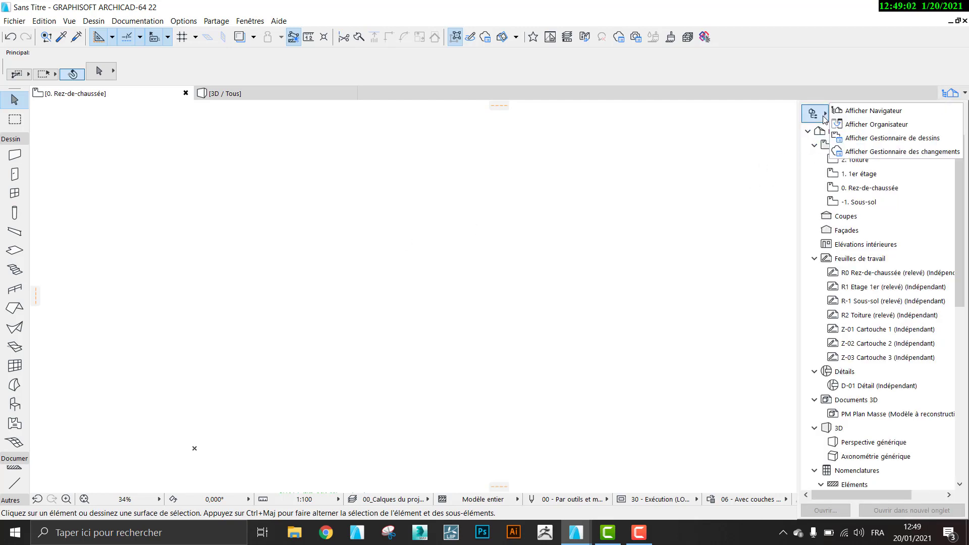
{"action": "left_click", "coordinate": [871, 111]}
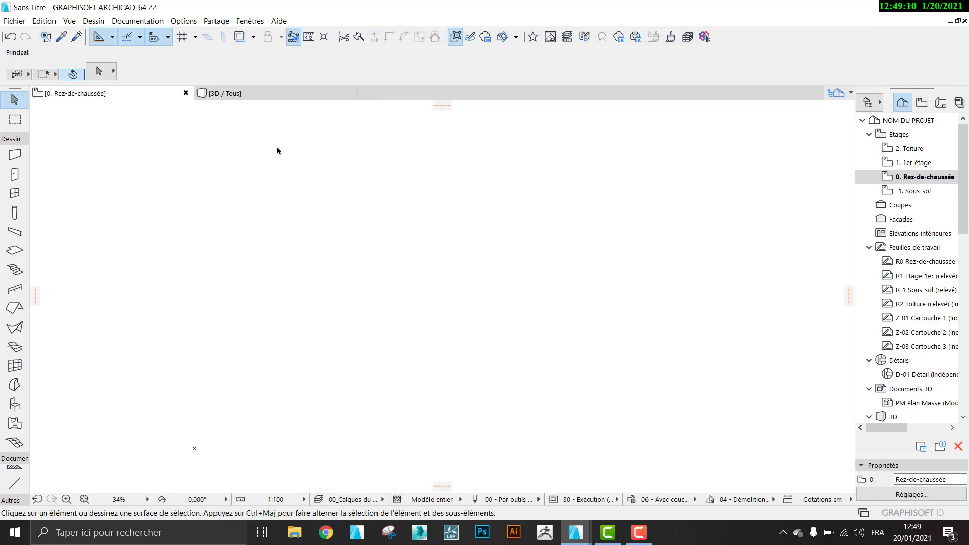
Display the Control Box palette (Zone de contrôle) and dock it below the drawing area.
{"action": "left_click", "coordinate": [217, 21]}
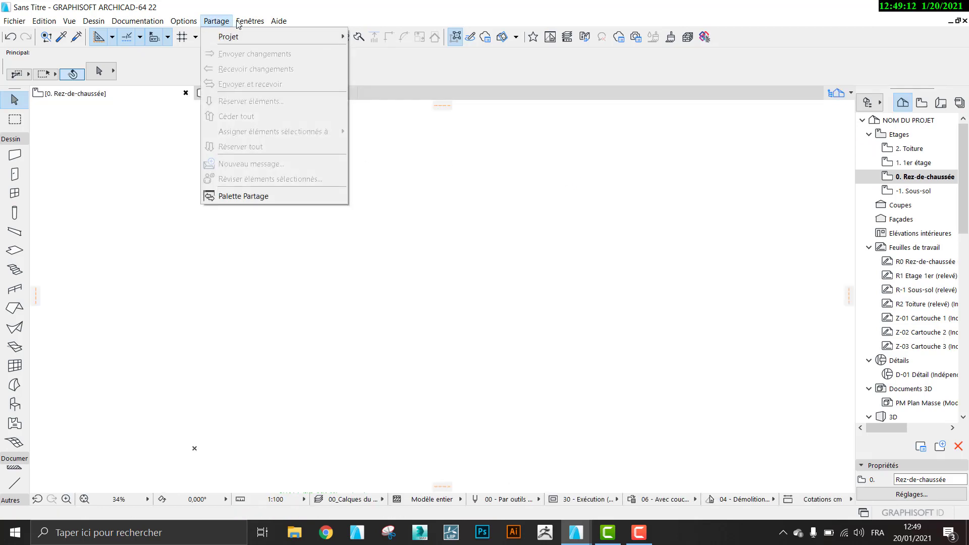
{"action": "mouse_move", "coordinate": [241, 22]}
{"action": "mouse_move", "coordinate": [305, 179]}
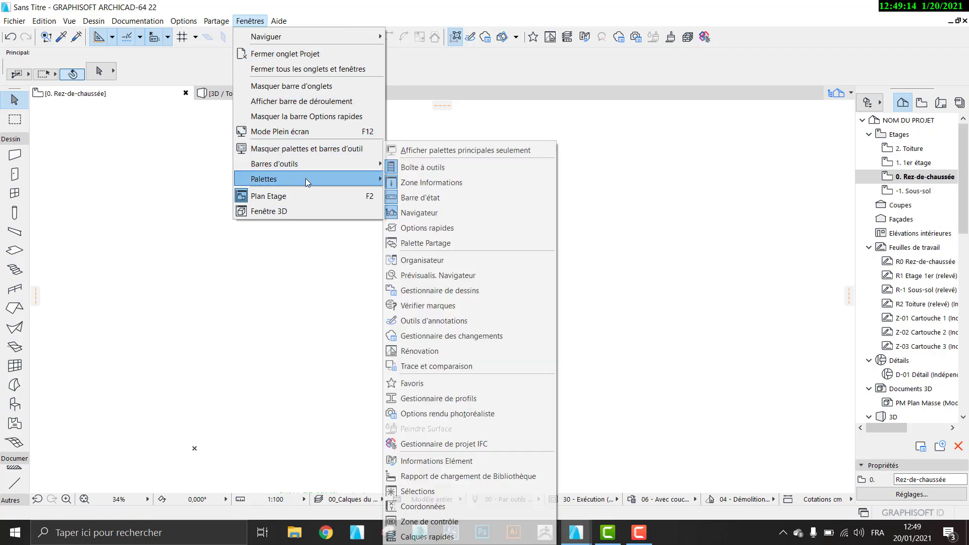
{"action": "left_click", "coordinate": [440, 523]}
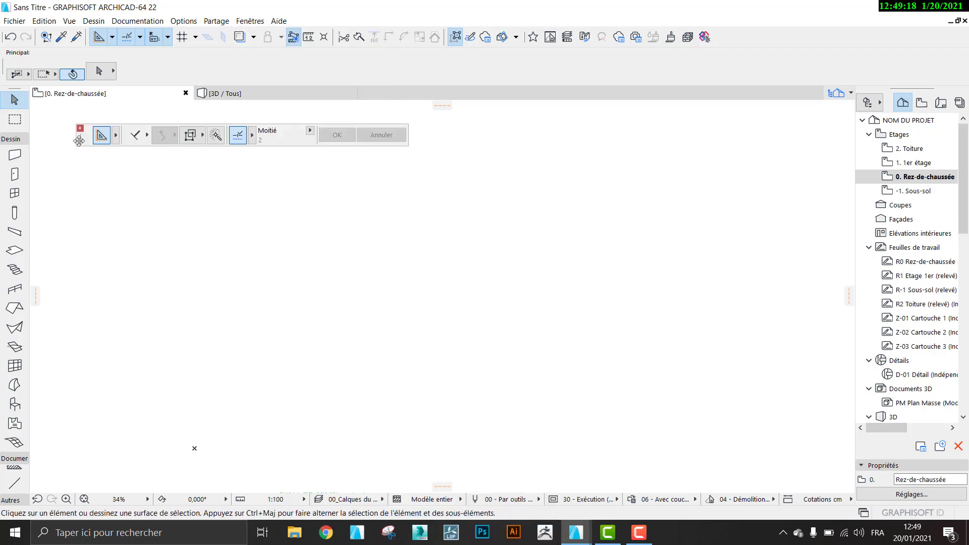
{"action": "left_click_drag", "start_coordinate": [84, 173], "coordinate": [6, 501]}
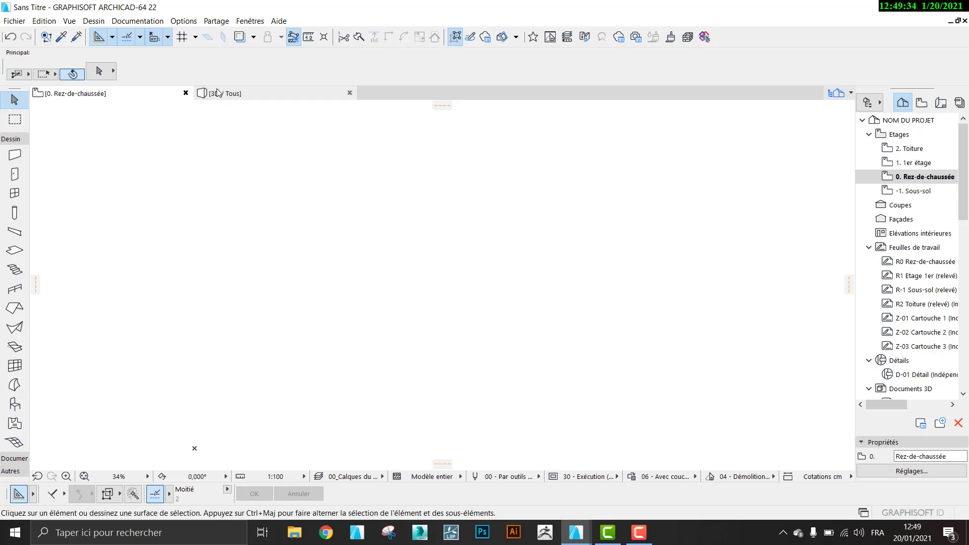
Set the project's working length unit to centimètre with 2 decimals.
{"action": "left_click", "coordinate": [187, 22]}
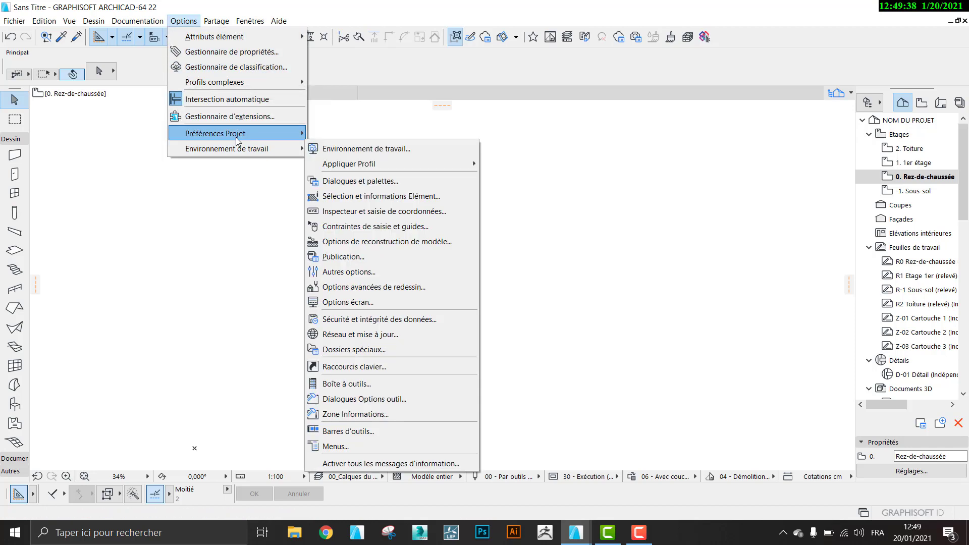
{"action": "mouse_move", "coordinate": [237, 141]}
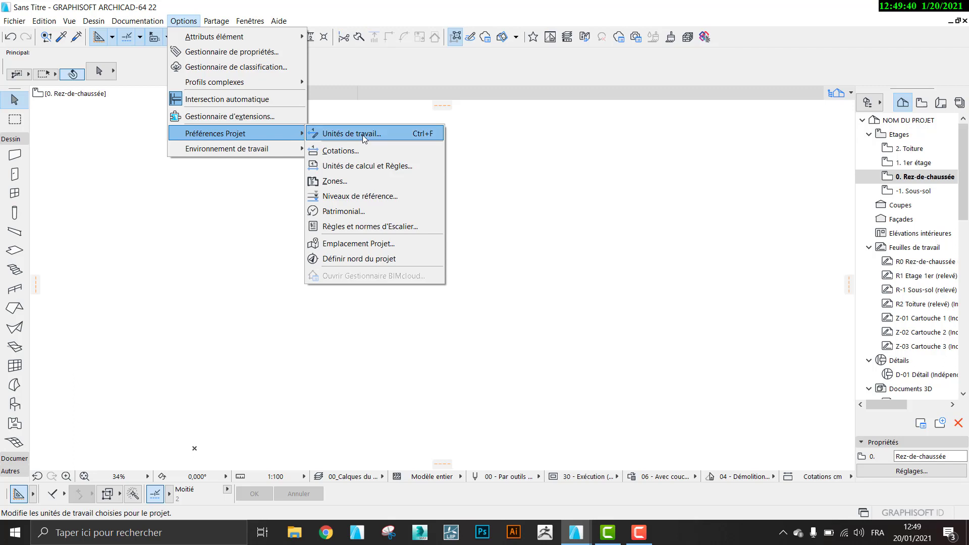
{"action": "left_click", "coordinate": [380, 135]}
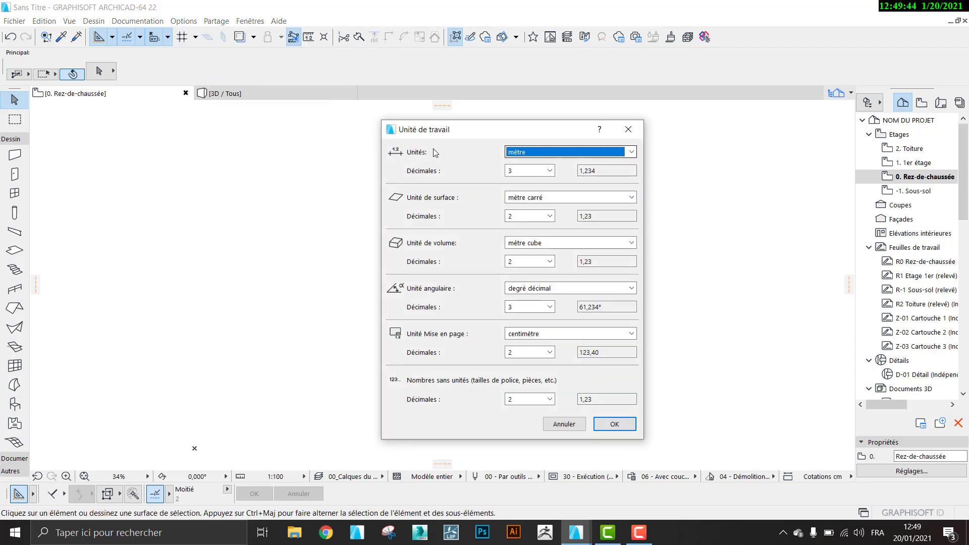
{"action": "left_click", "coordinate": [525, 154]}
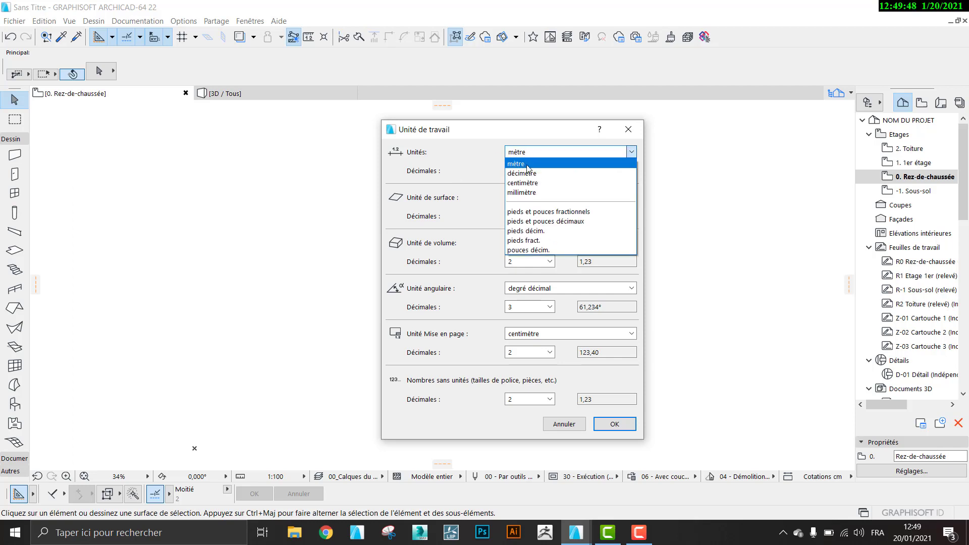
{"action": "left_click", "coordinate": [527, 183]}
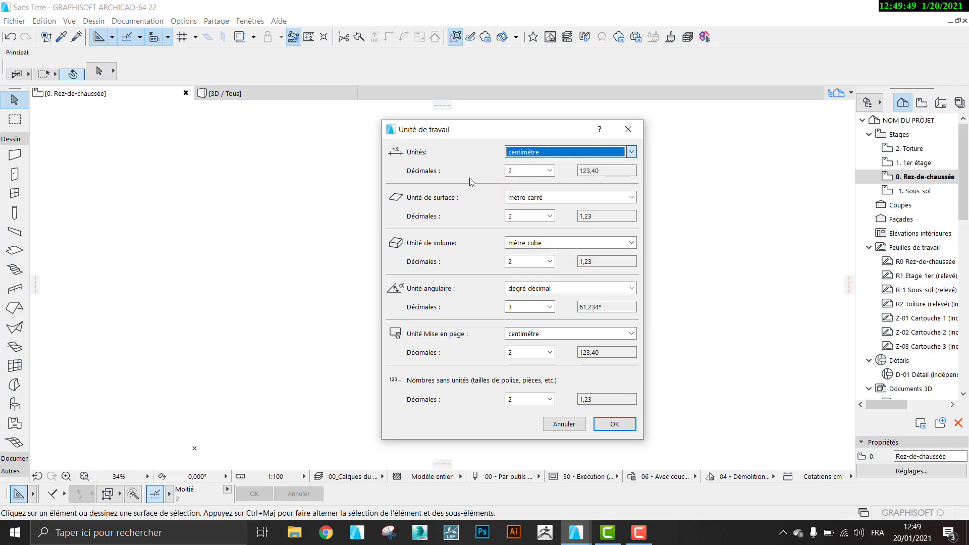
{"action": "left_click", "coordinate": [522, 172]}
{"action": "left_click", "coordinate": [525, 201]}
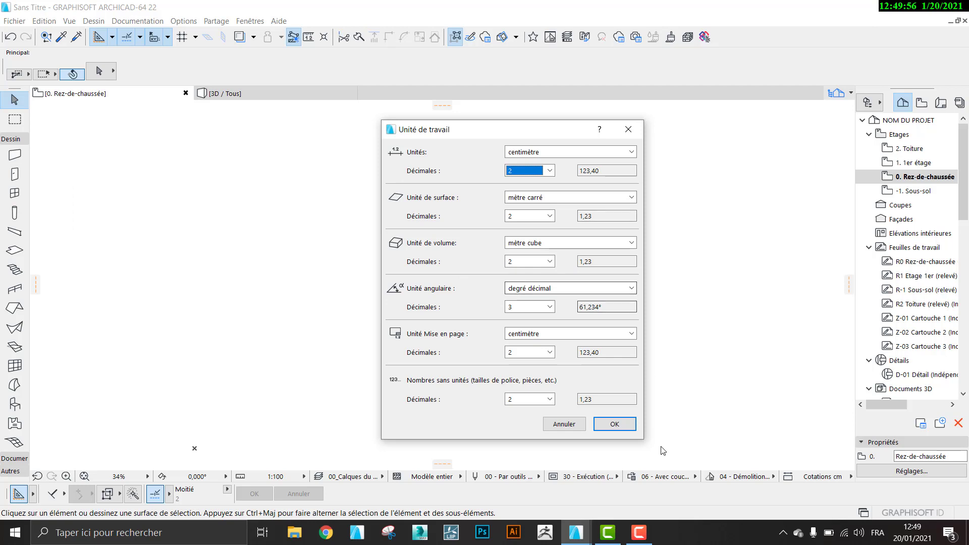
{"action": "left_click", "coordinate": [614, 424]}
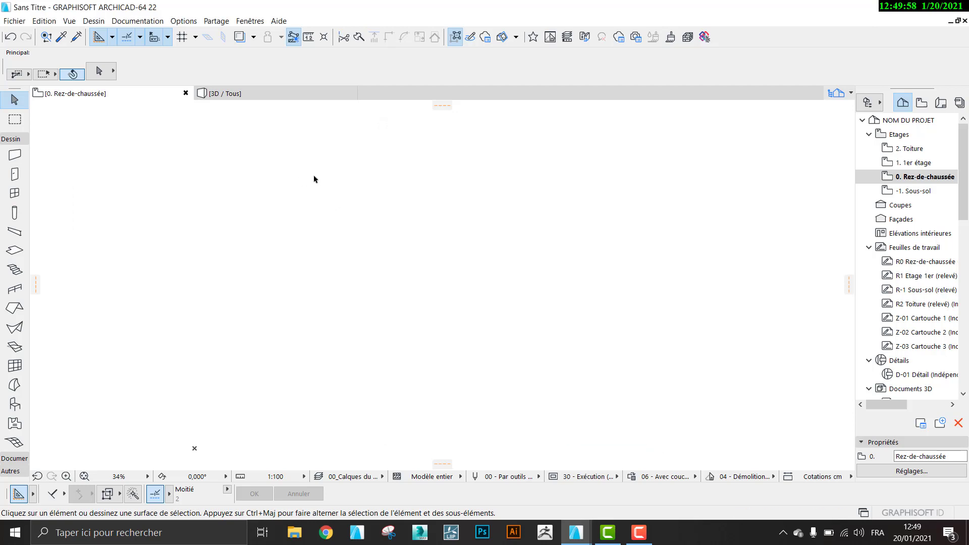
Configure the project's linear dimensions in centimètre with 2 decimals, rounding set to Off and Masquer entier zéro enabled.
{"action": "left_click", "coordinate": [183, 21]}
{"action": "mouse_move", "coordinate": [222, 135]}
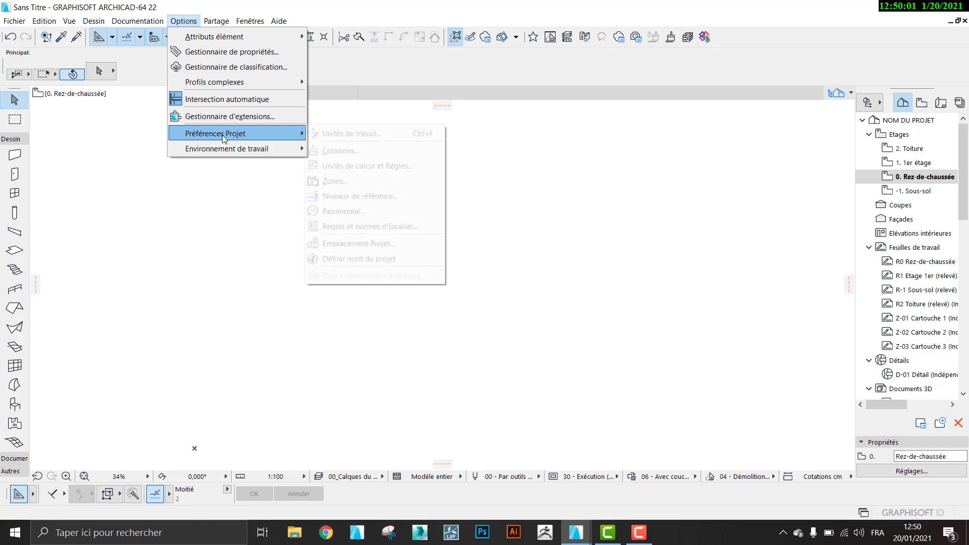
{"action": "left_click", "coordinate": [352, 154]}
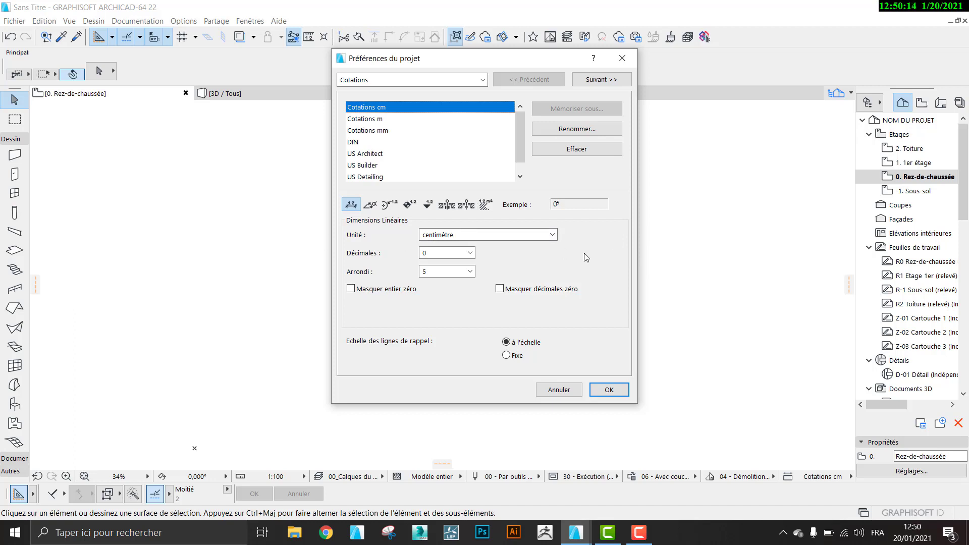
{"action": "left_click", "coordinate": [520, 237]}
{"action": "left_click", "coordinate": [471, 264]}
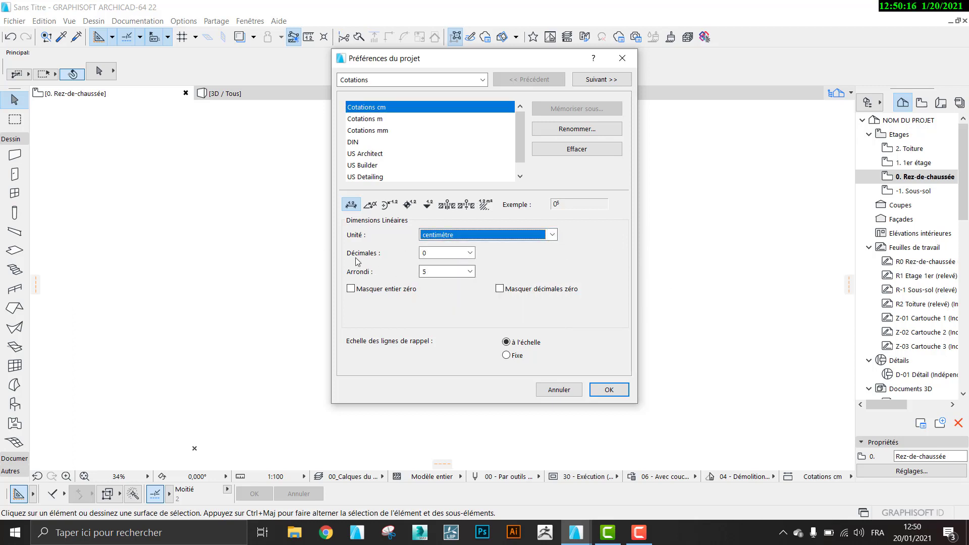
{"action": "left_click", "coordinate": [471, 253]}
{"action": "left_click", "coordinate": [442, 279]}
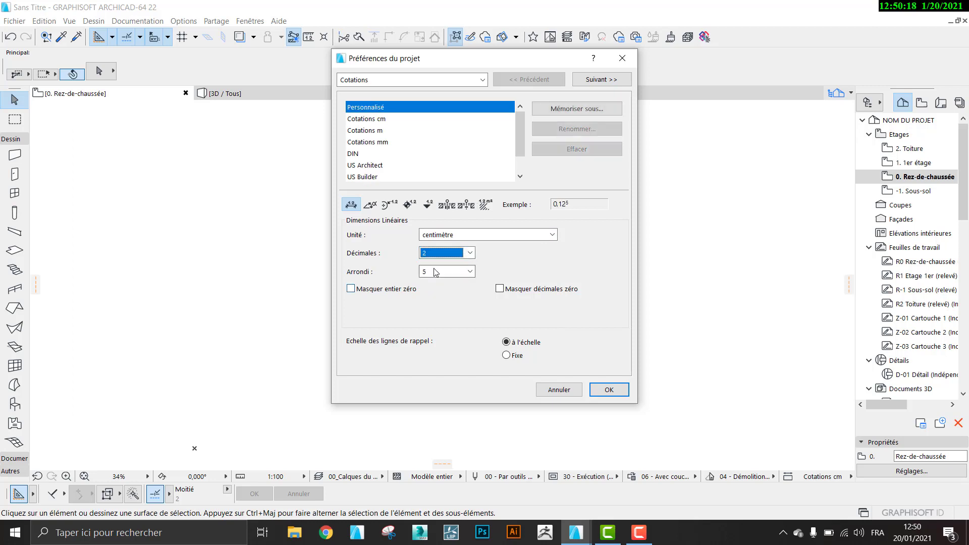
{"action": "left_click", "coordinate": [447, 272]}
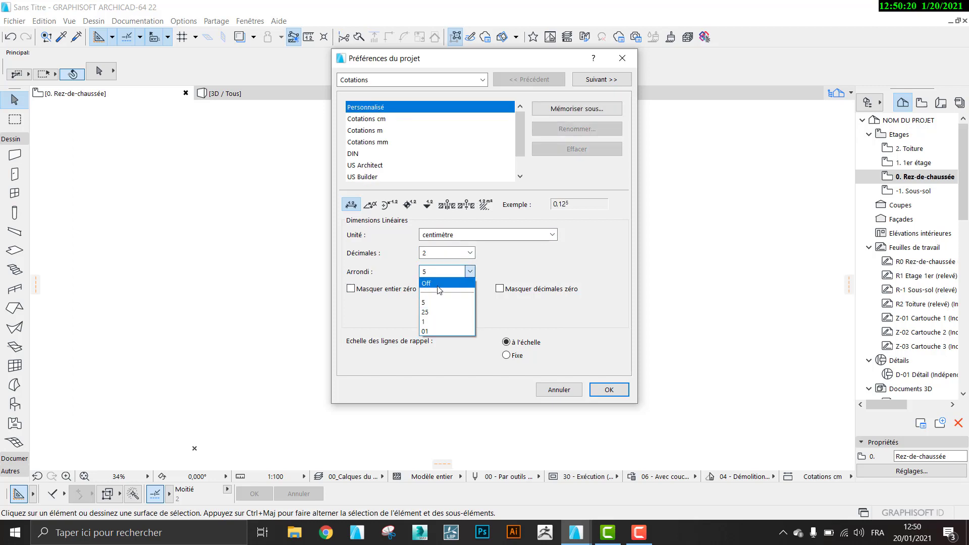
{"action": "left_click", "coordinate": [426, 281]}
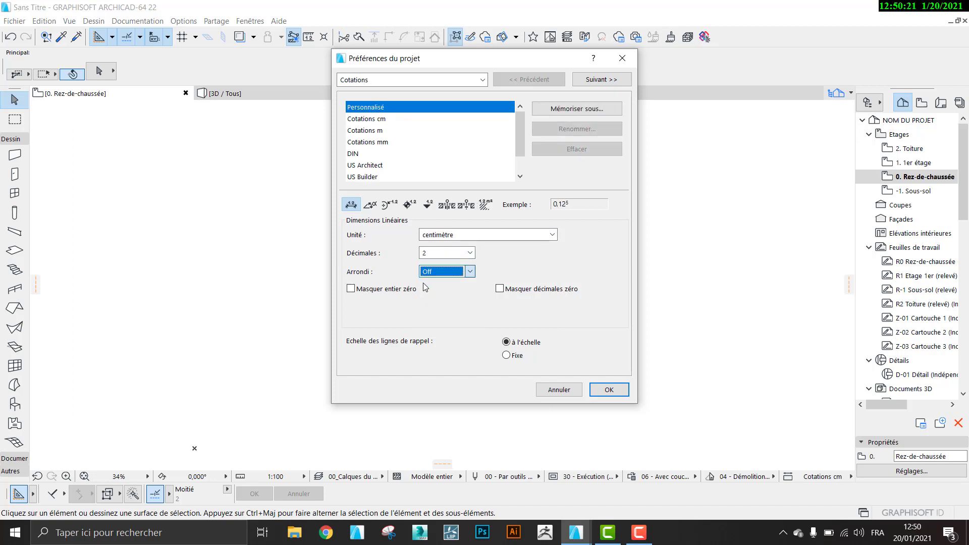
{"action": "left_click", "coordinate": [384, 291]}
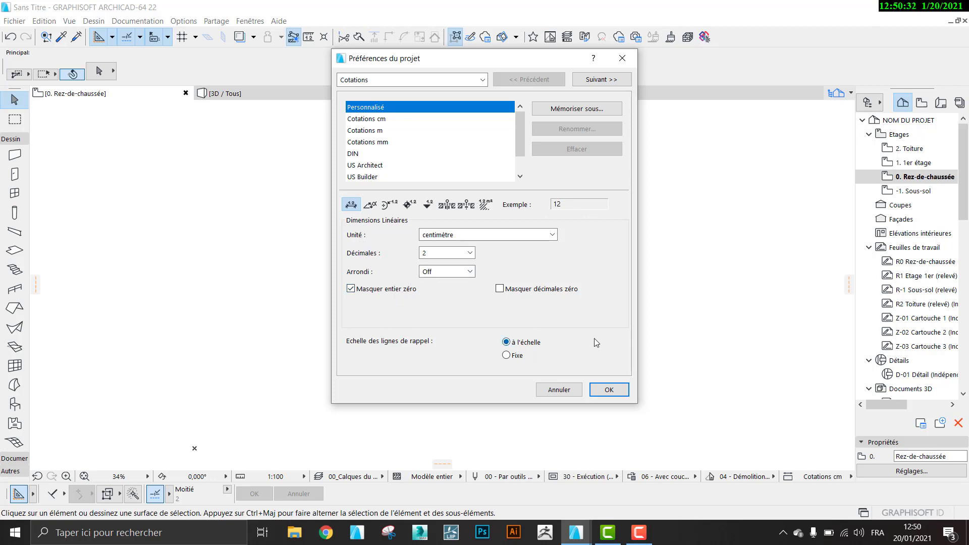
{"action": "left_click", "coordinate": [607, 390]}
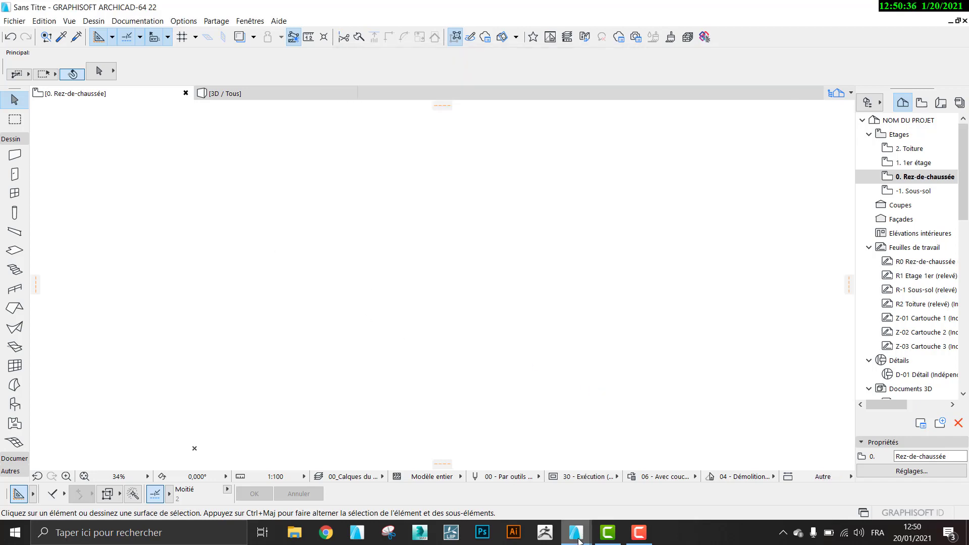
Look at the apartment plan in the 16 01 21 project and return to the untitled project.
{"action": "mouse_move", "coordinate": [578, 536]}
{"action": "left_click", "coordinate": [519, 501]}
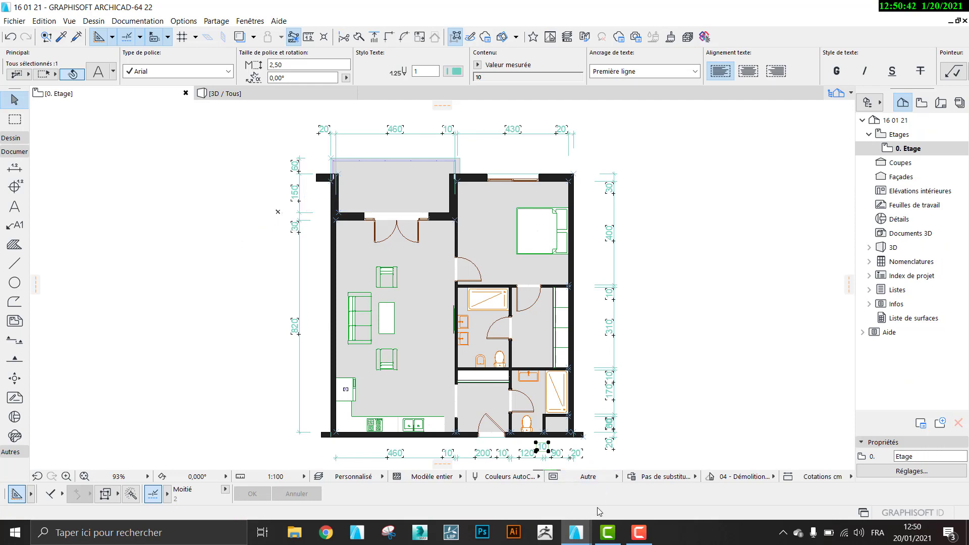
{"action": "mouse_move", "coordinate": [575, 532]}
{"action": "left_click", "coordinate": [651, 480]}
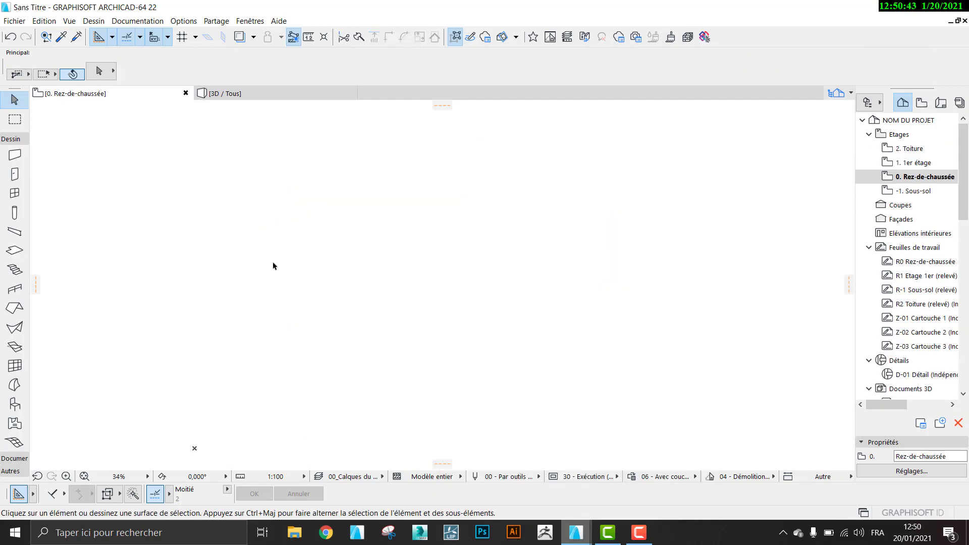
Set the default wall to a basic structure in Volume - Etude with a thickness of 20 cm.
{"action": "left_click", "coordinate": [11, 156]}
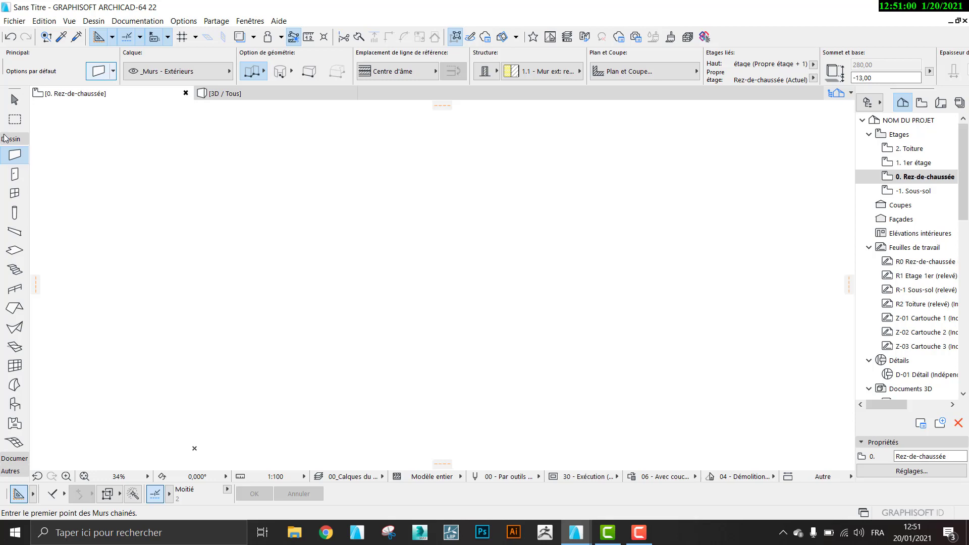
{"action": "key", "text": "ctrl+t"}
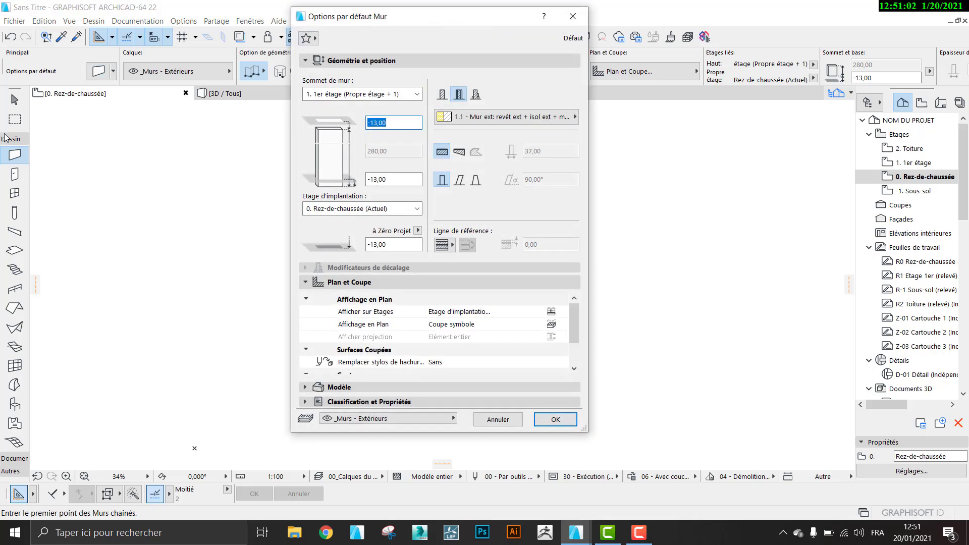
{"action": "left_click", "coordinate": [442, 95]}
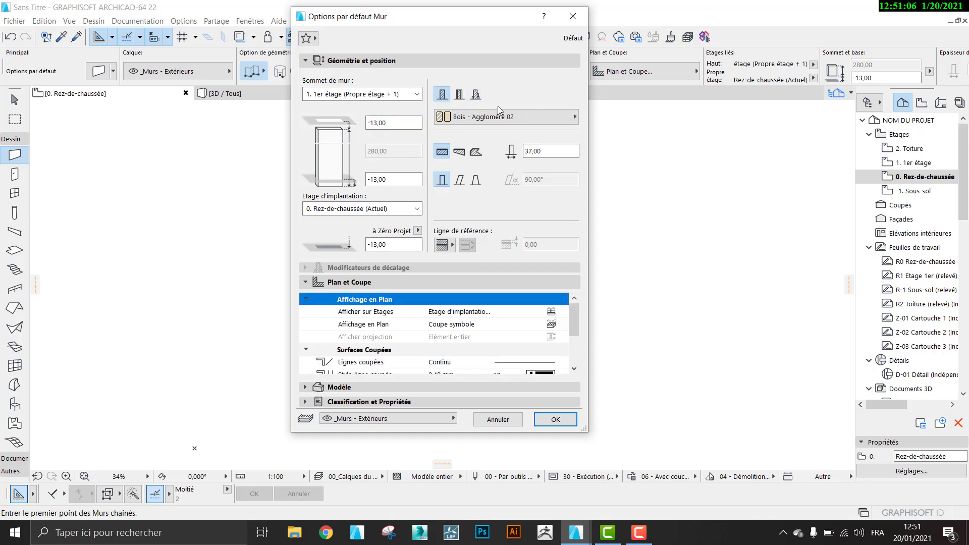
{"action": "left_click", "coordinate": [459, 119]}
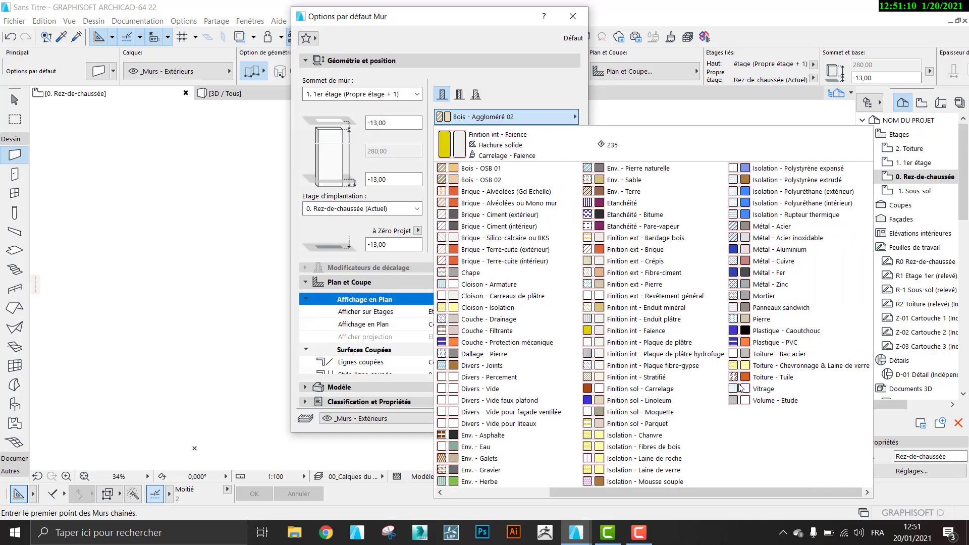
{"action": "left_click", "coordinate": [774, 400]}
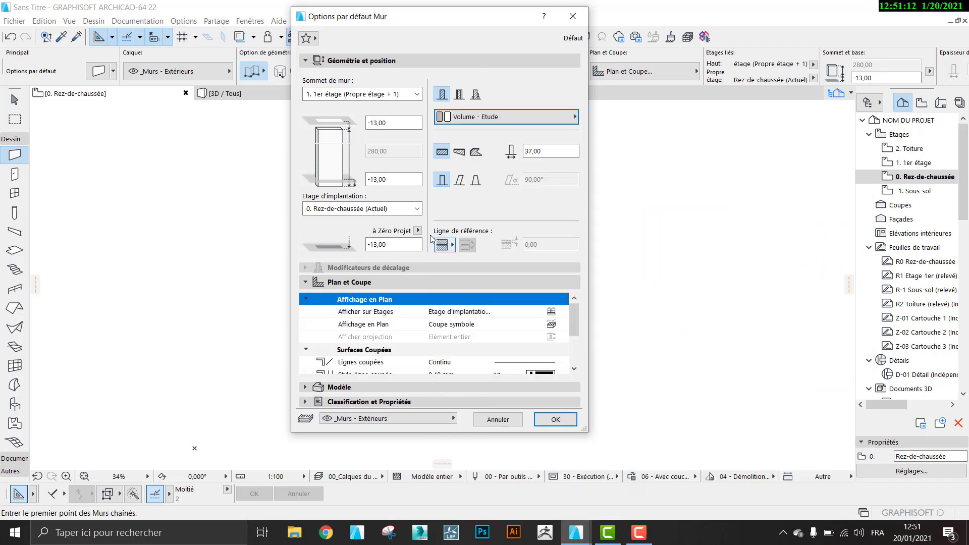
{"action": "left_click", "coordinate": [551, 152]}
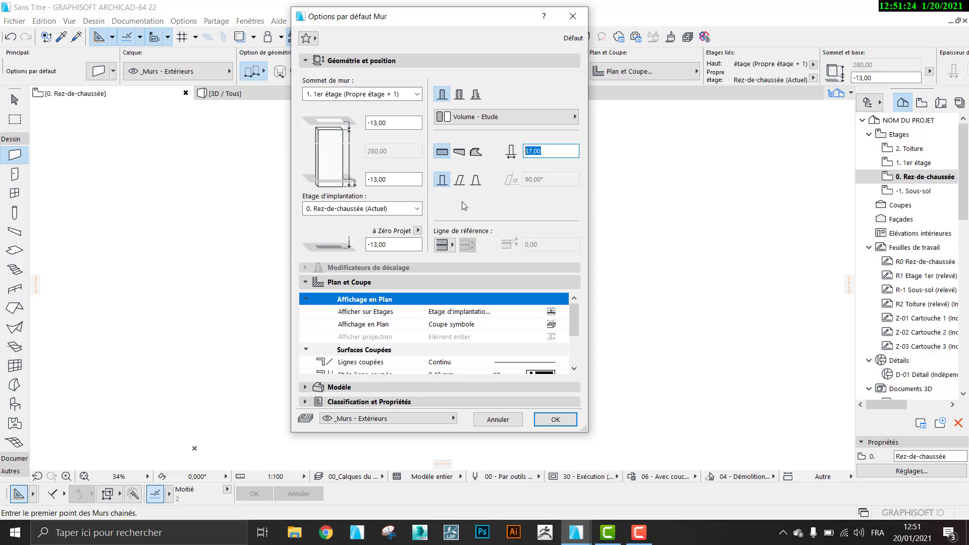
{"action": "type", "text": "20"}
Set the default wall's top to Non lié with a height of 300 cm and use the chained geometry method.
{"action": "left_click", "coordinate": [355, 95]}
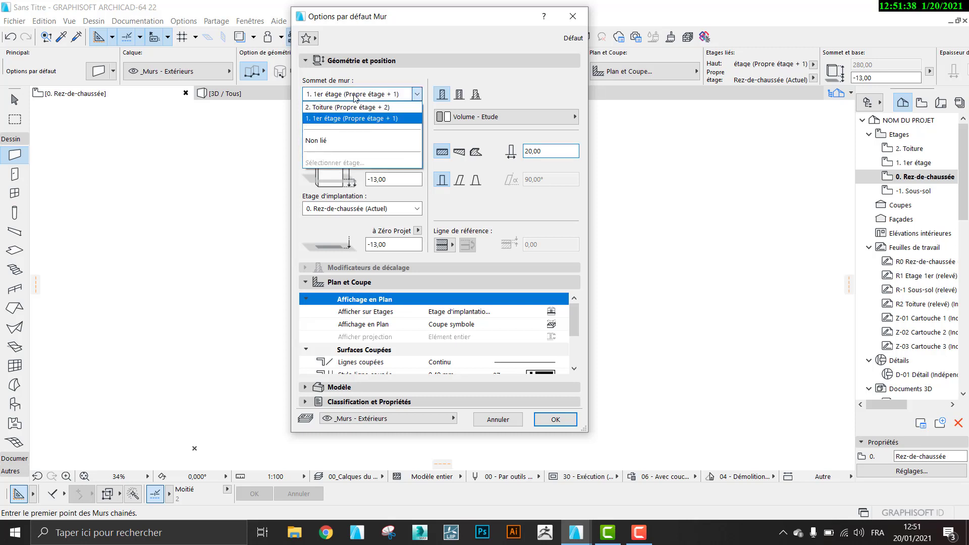
{"action": "left_click", "coordinate": [329, 141]}
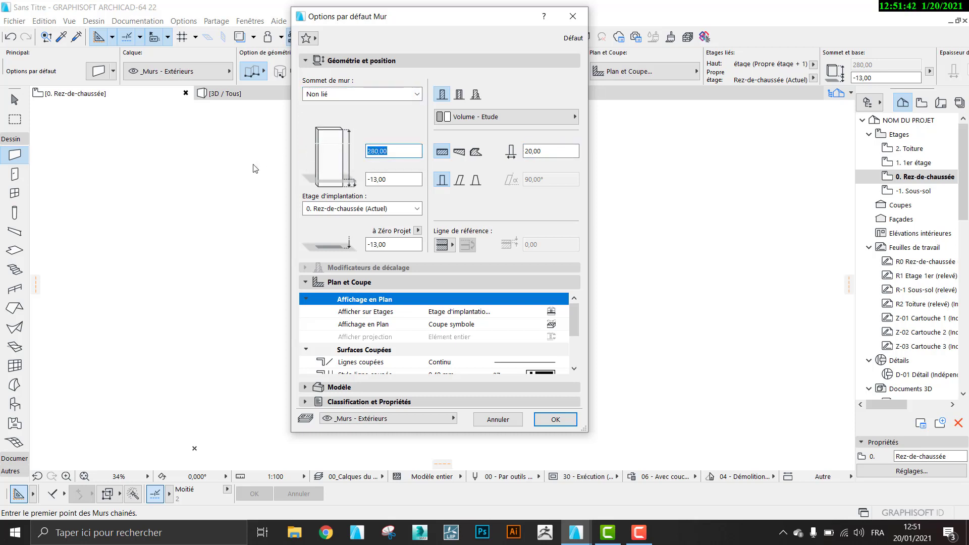
{"action": "type", "text": "300"}
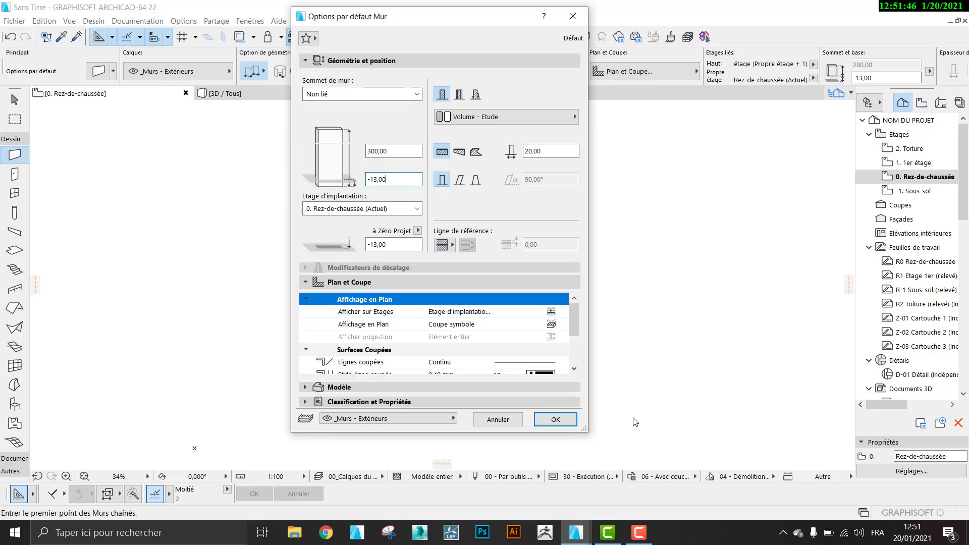
{"action": "left_click", "coordinate": [557, 421]}
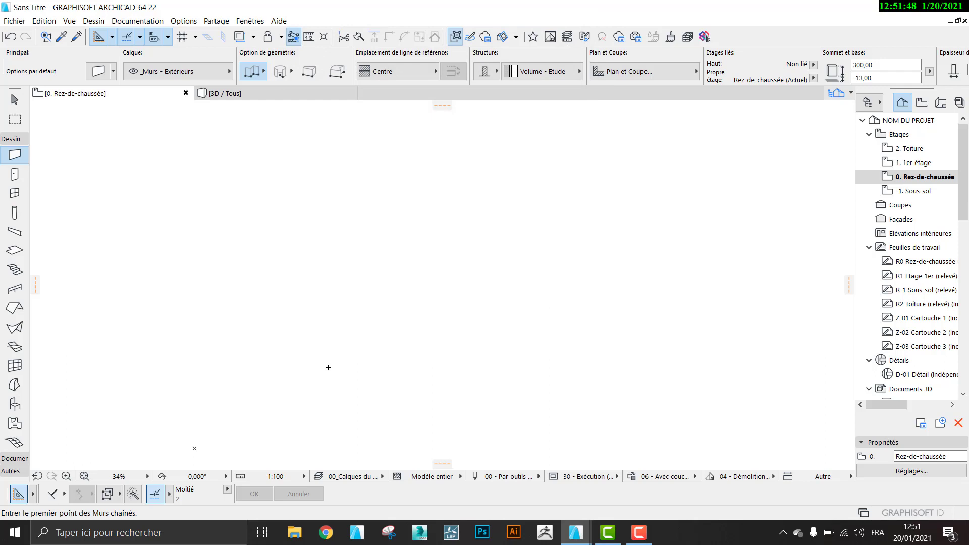
{"action": "left_click", "coordinate": [259, 73]}
Switch to the 16 01 21 project and measure the inner length of the apartment's left exterior wall.
{"action": "mouse_move", "coordinate": [580, 531]}
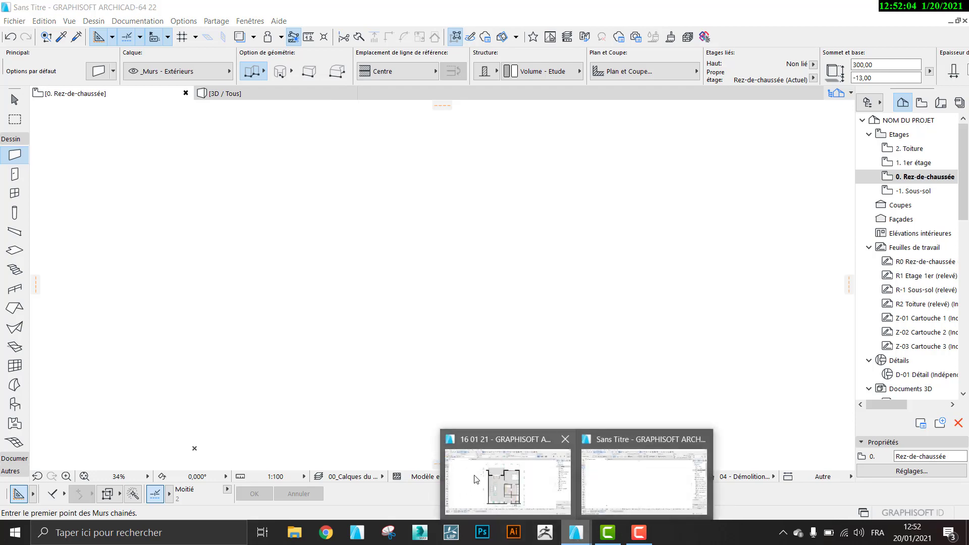
{"action": "left_click", "coordinate": [482, 478]}
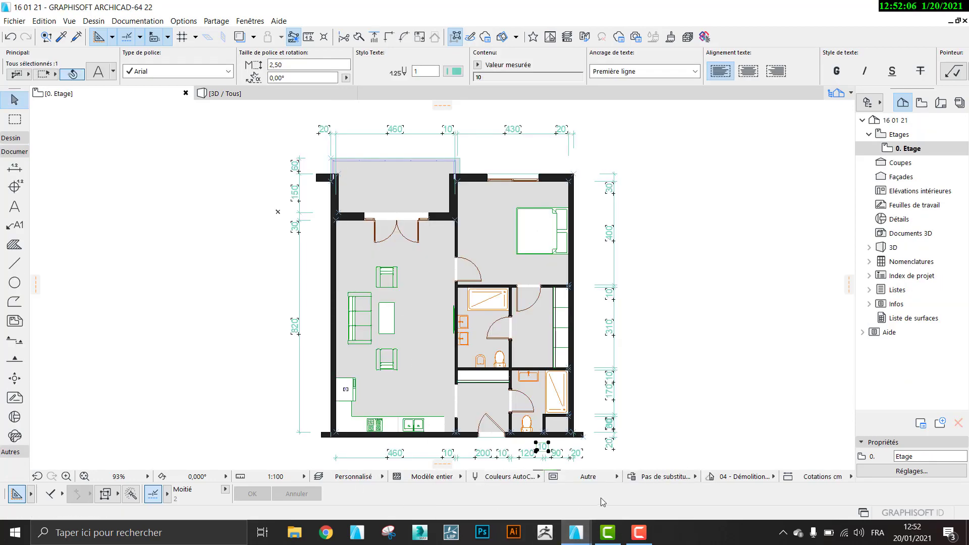
{"action": "left_click", "coordinate": [309, 38]}
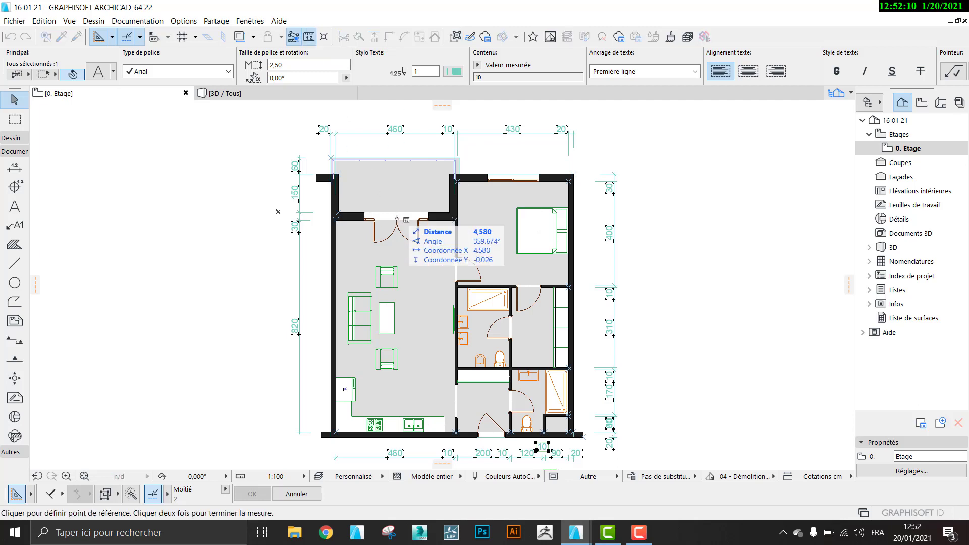
{"action": "left_click", "coordinate": [337, 175]}
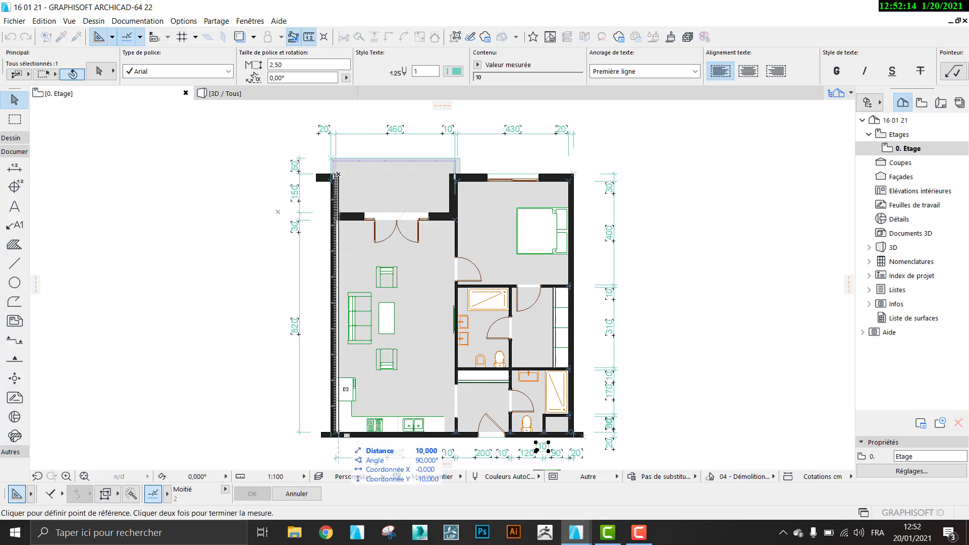
{"action": "left_click", "coordinate": [335, 432]}
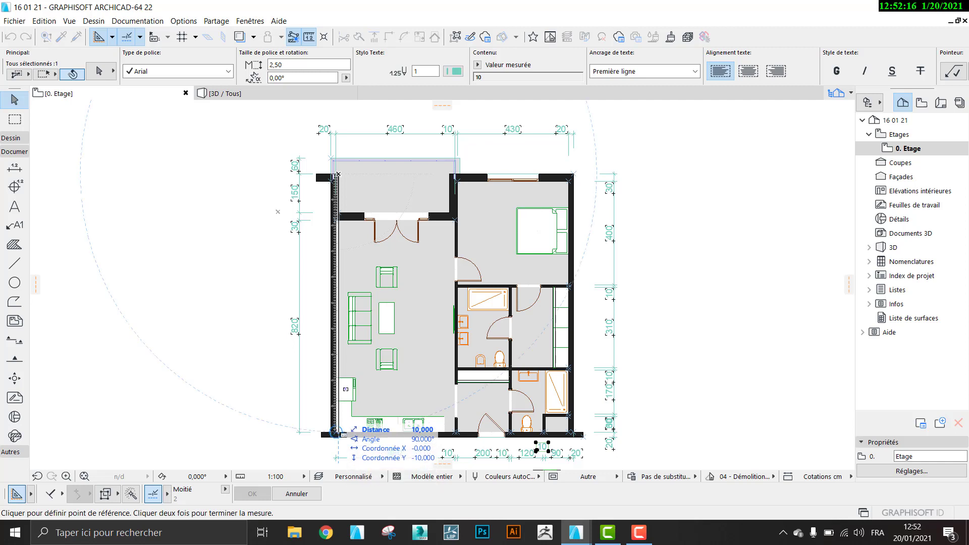
{"action": "double_click", "coordinate": [338, 174]}
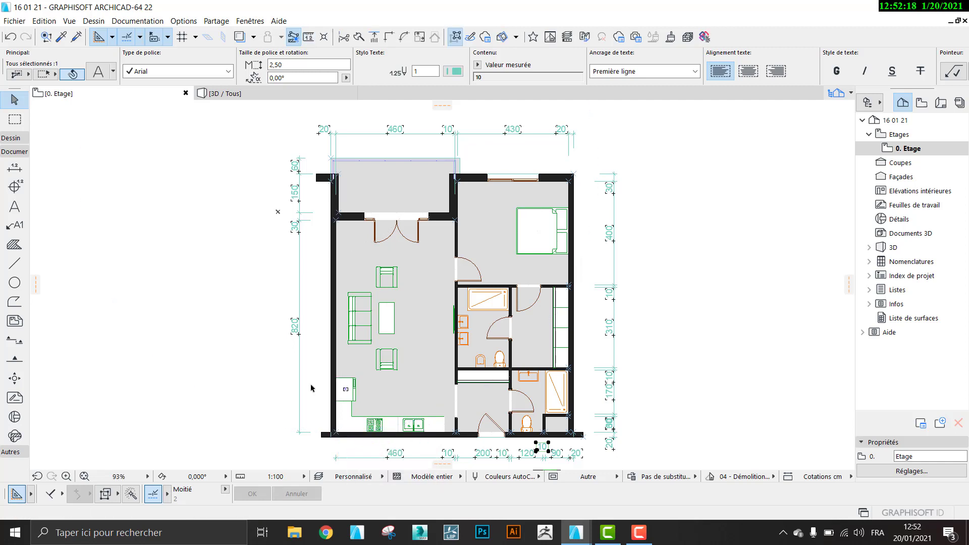
Measure the bottom and right exterior walls of the reference apartment, and return to the untitled project.
{"action": "left_click", "coordinate": [335, 433]}
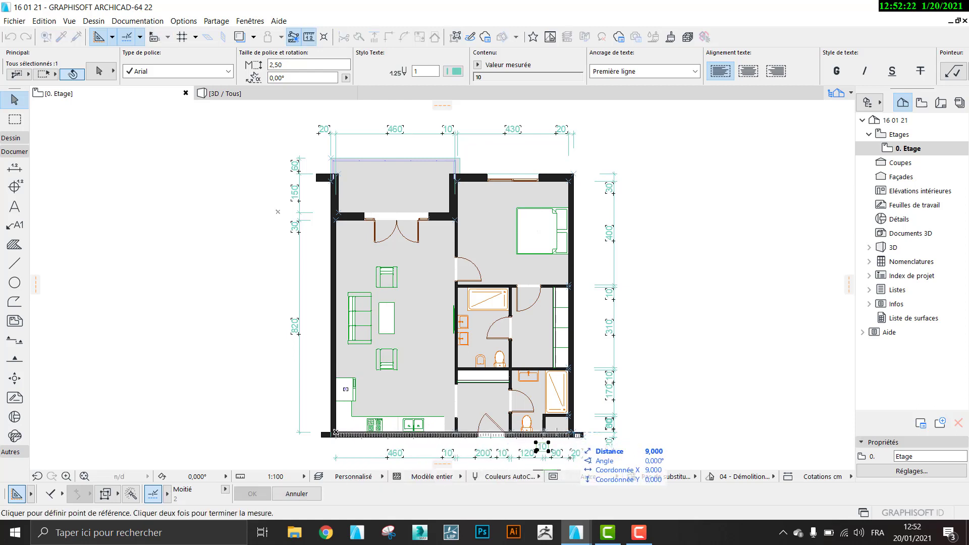
{"action": "double_click", "coordinate": [574, 431]}
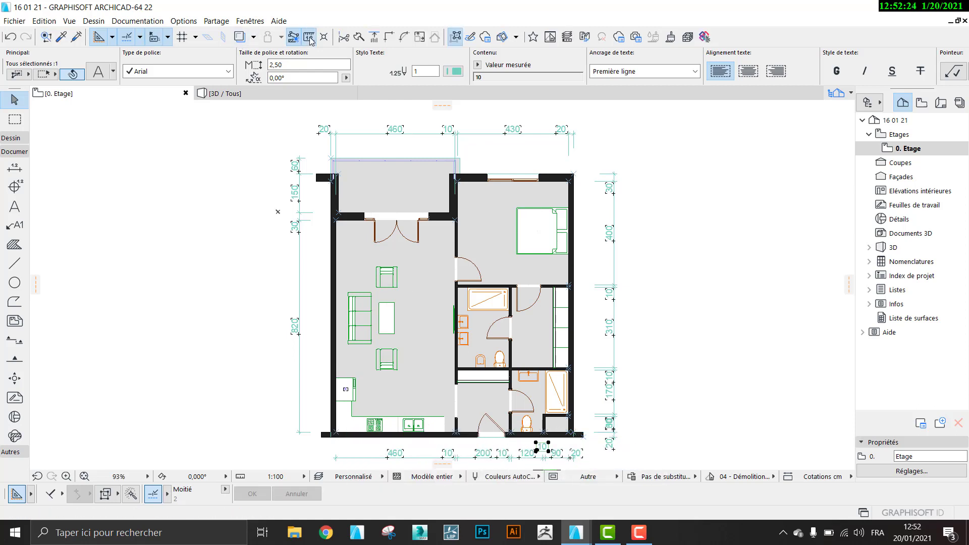
{"action": "left_click", "coordinate": [569, 432]}
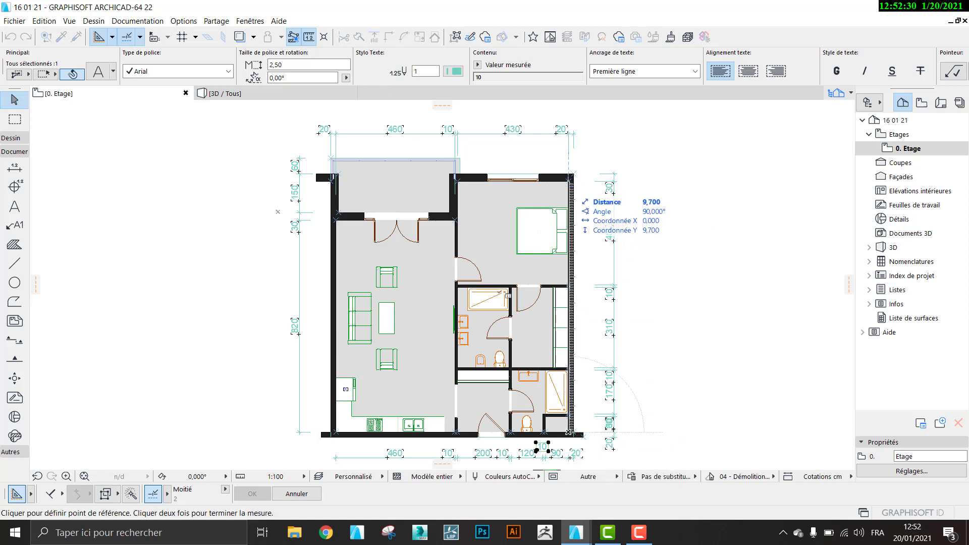
{"action": "key", "text": "Escape"}
{"action": "left_click", "coordinate": [576, 532]}
{"action": "left_click", "coordinate": [628, 489]}
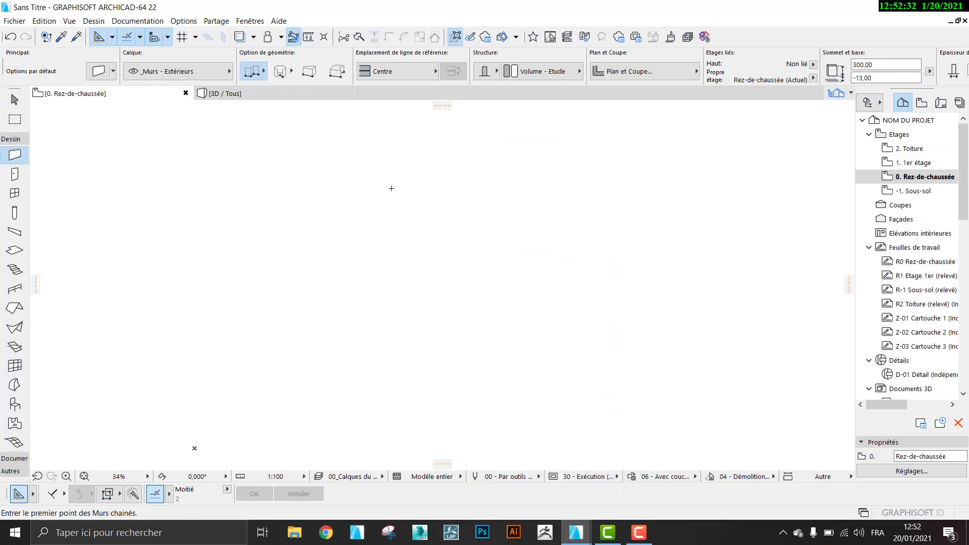
Draw the left exterior wall 1000 cm straight down as a chained wall, with its reference line on Face intérieure.
{"action": "left_click", "coordinate": [379, 202]}
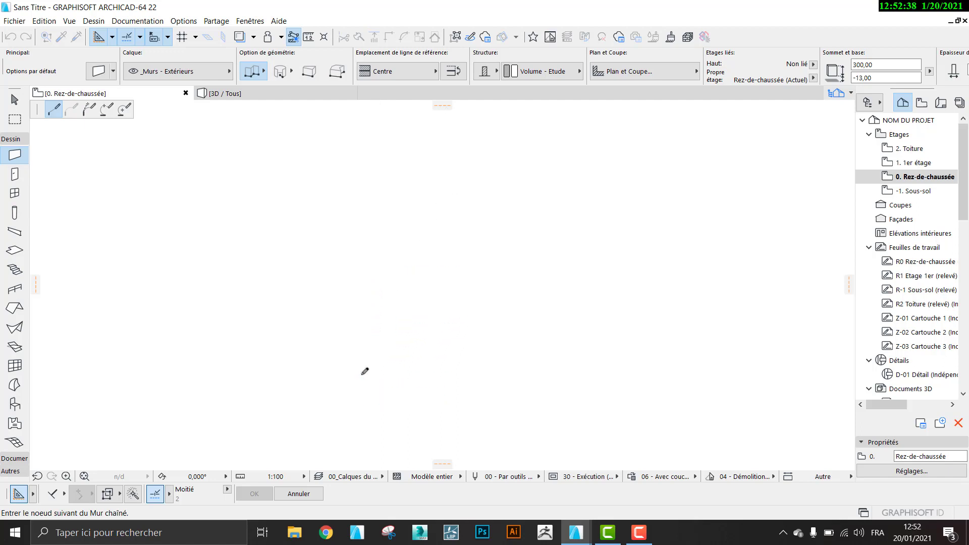
{"action": "scroll", "coordinate": [363, 379], "scroll_direction": "up", "scroll_amount": 1}
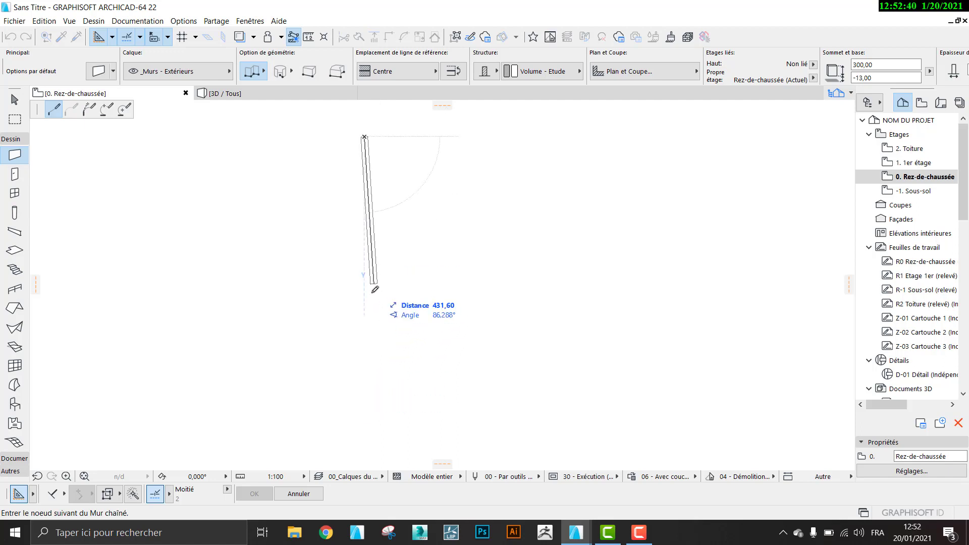
{"action": "middle_click_drag", "start_coordinate": [365, 301], "coordinate": [362, 330]}
{"action": "scroll", "coordinate": [362, 314], "scroll_direction": "up", "scroll_amount": 1}
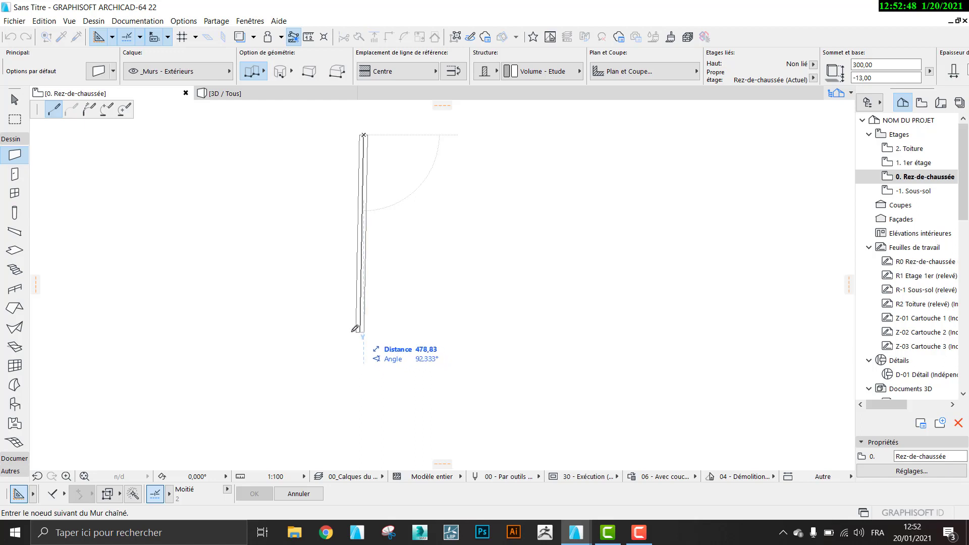
{"action": "left_click", "coordinate": [433, 72]}
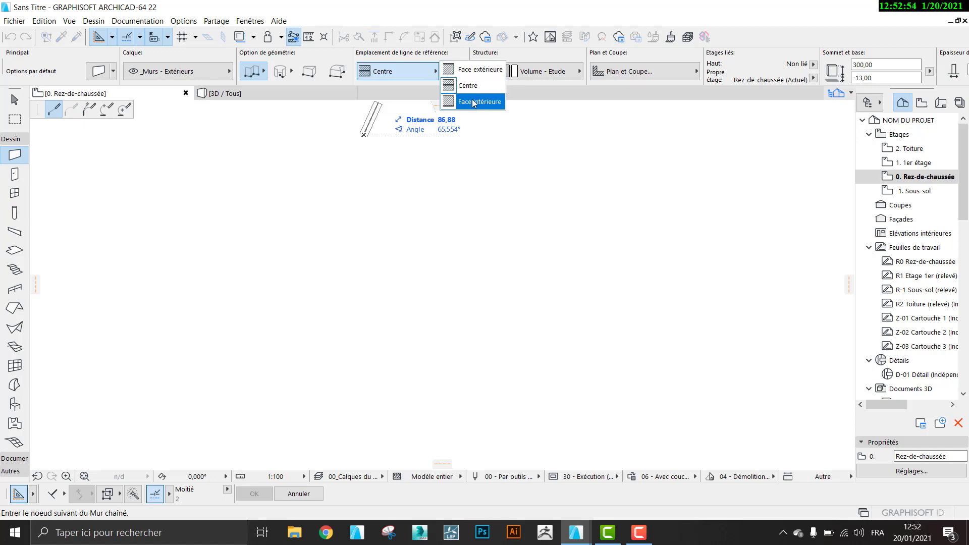
{"action": "left_click", "coordinate": [480, 69]}
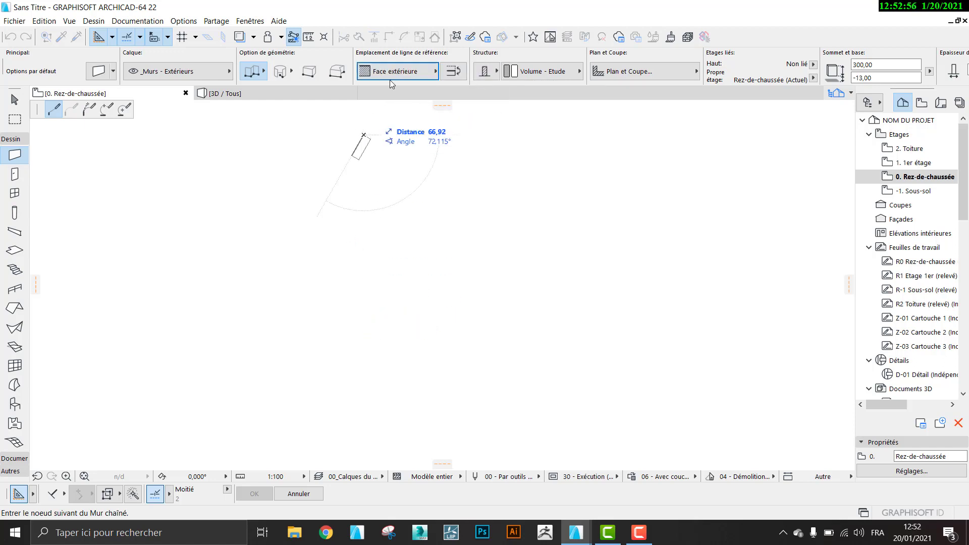
{"action": "left_click", "coordinate": [435, 73]}
{"action": "left_click", "coordinate": [475, 104]}
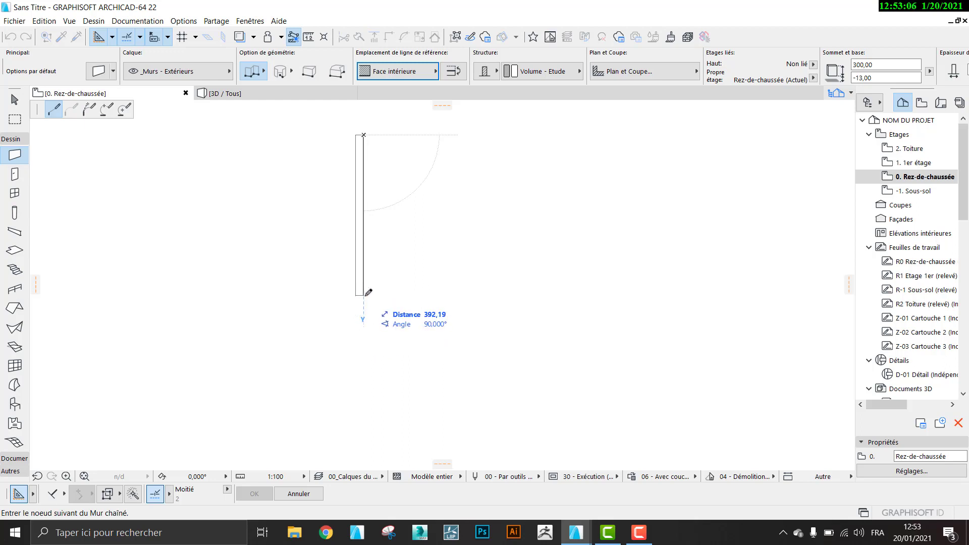
{"action": "type", "text": "1000"}
{"action": "key", "text": "Return"}
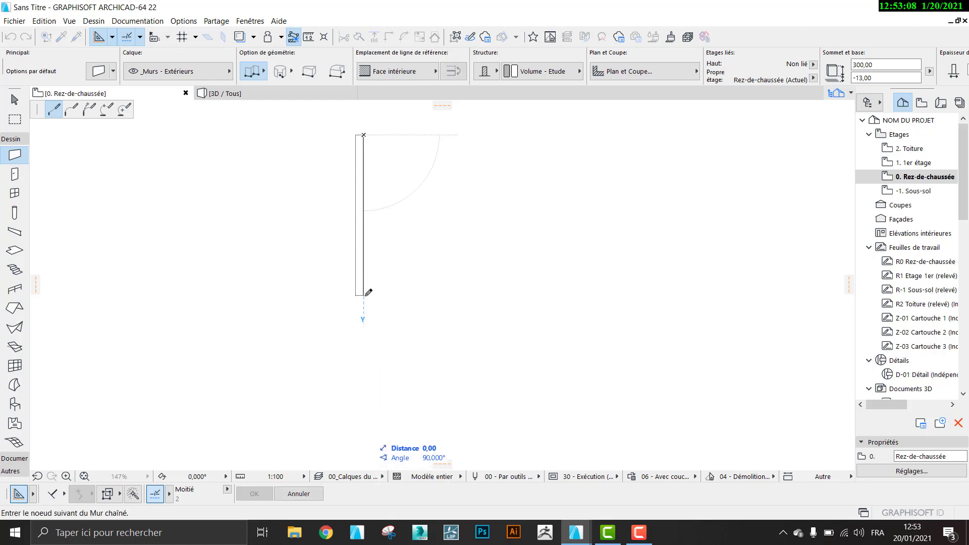
Continue the wall chain 900 cm to the right and about 970 cm straight up, and finish the chain there.
{"action": "middle_click_drag", "start_coordinate": [306, 273], "coordinate": [288, 239]}
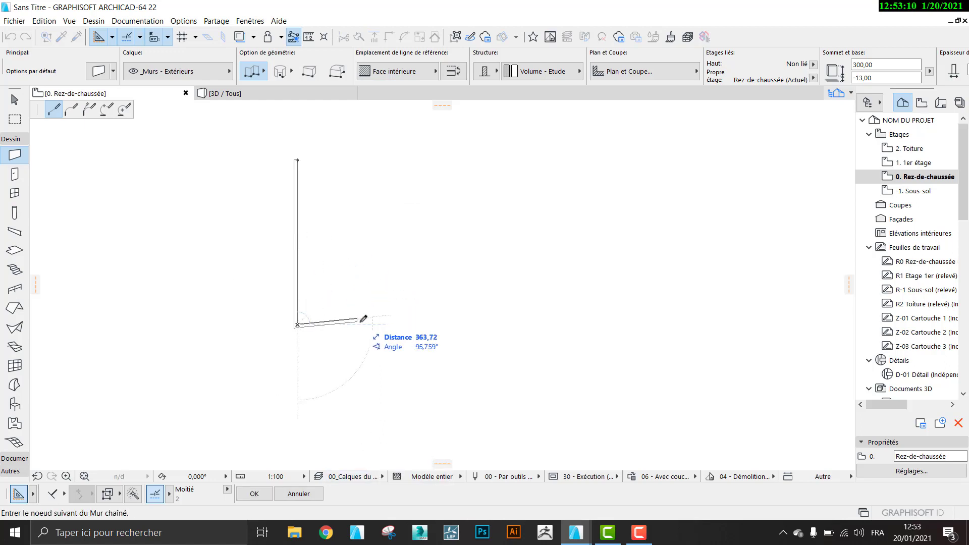
{"action": "type", "text": "900"}
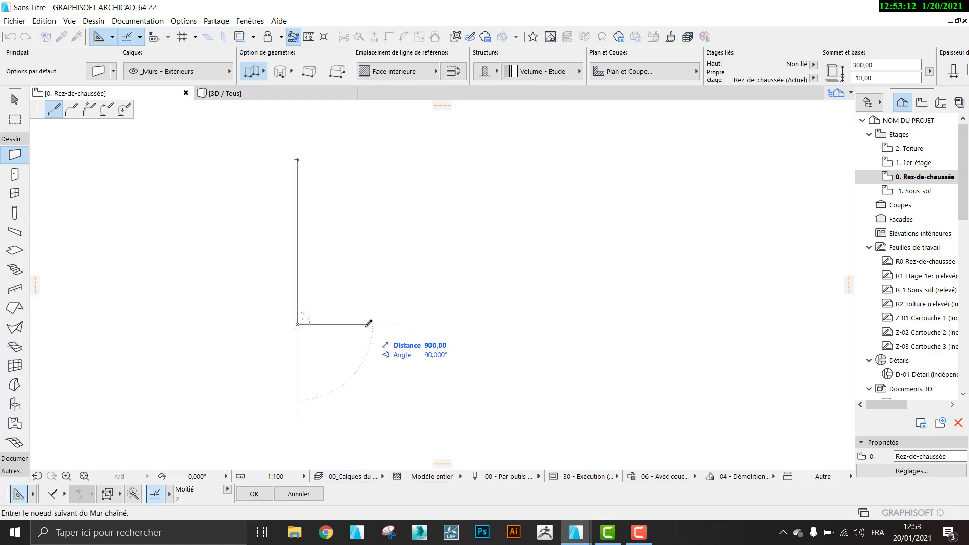
{"action": "key", "text": "Return"}
{"action": "middle_click_drag", "start_coordinate": [436, 188], "coordinate": [482, 286]}
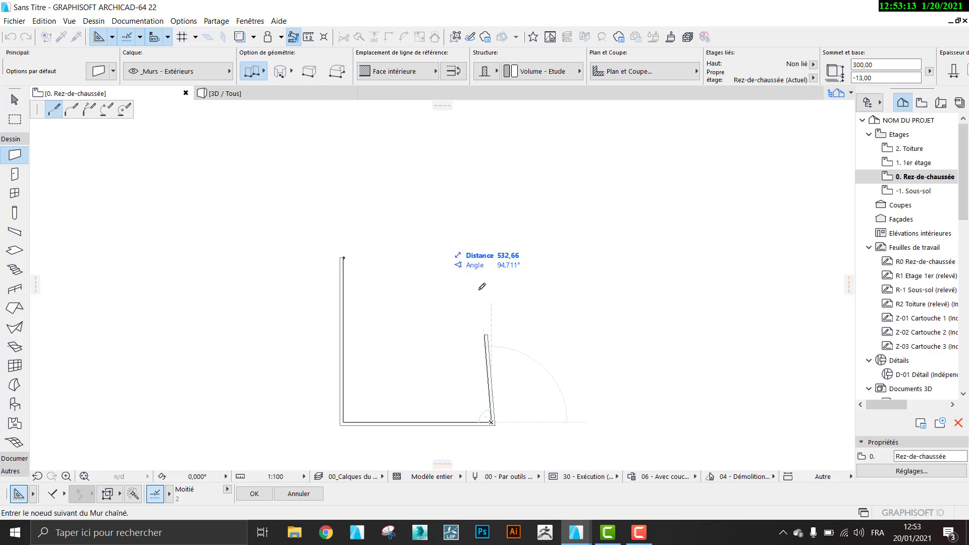
{"action": "left_click", "coordinate": [493, 256]}
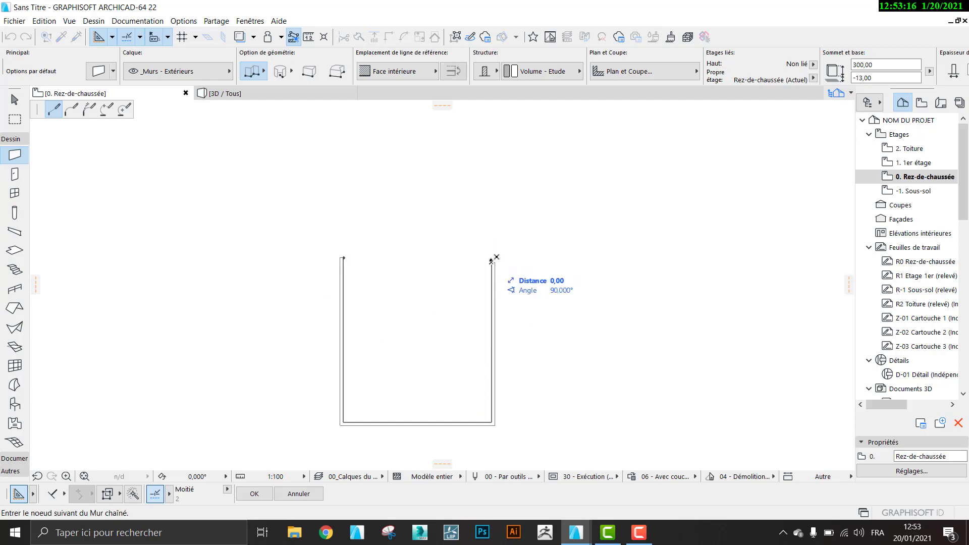
{"action": "left_click", "coordinate": [492, 261]}
{"action": "middle_click_drag", "start_coordinate": [451, 290], "coordinate": [454, 259]}
{"action": "scroll", "coordinate": [454, 259], "scroll_direction": "up", "scroll_amount": 1}
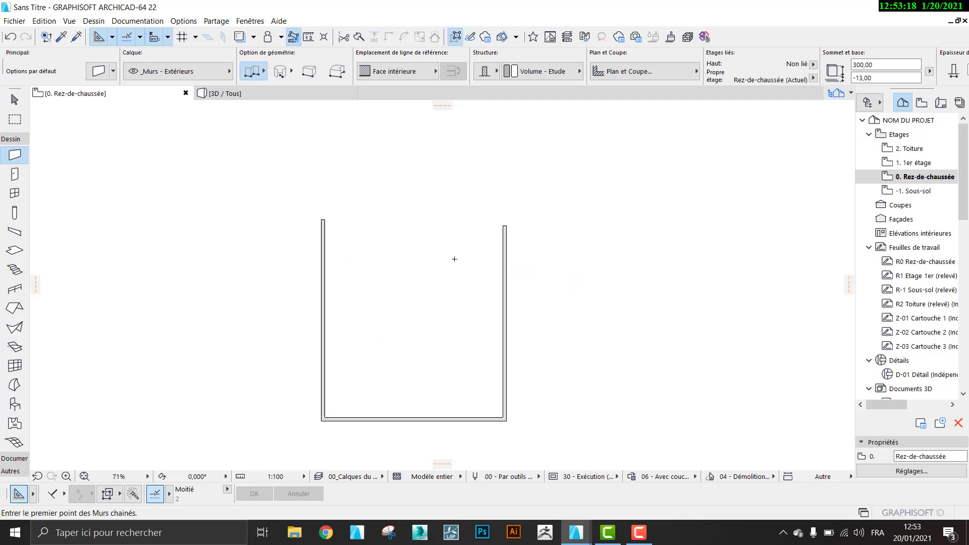
Switch to the 16 01 21 project, measure the bedroom's top exterior wall along its inner face, and return to the untitled project.
{"action": "mouse_move", "coordinate": [576, 533]}
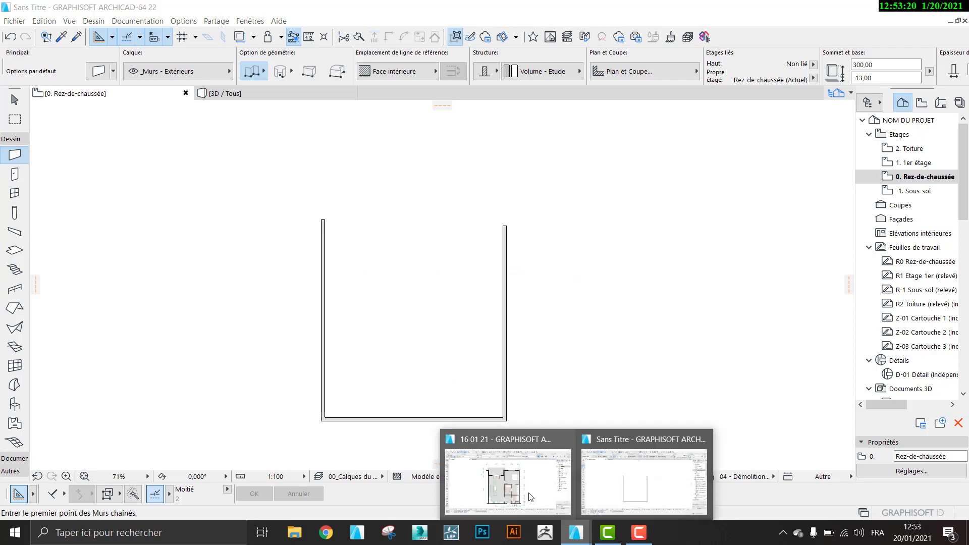
{"action": "left_click", "coordinate": [530, 494]}
{"action": "scroll", "coordinate": [565, 192], "scroll_direction": "up", "scroll_amount": 1}
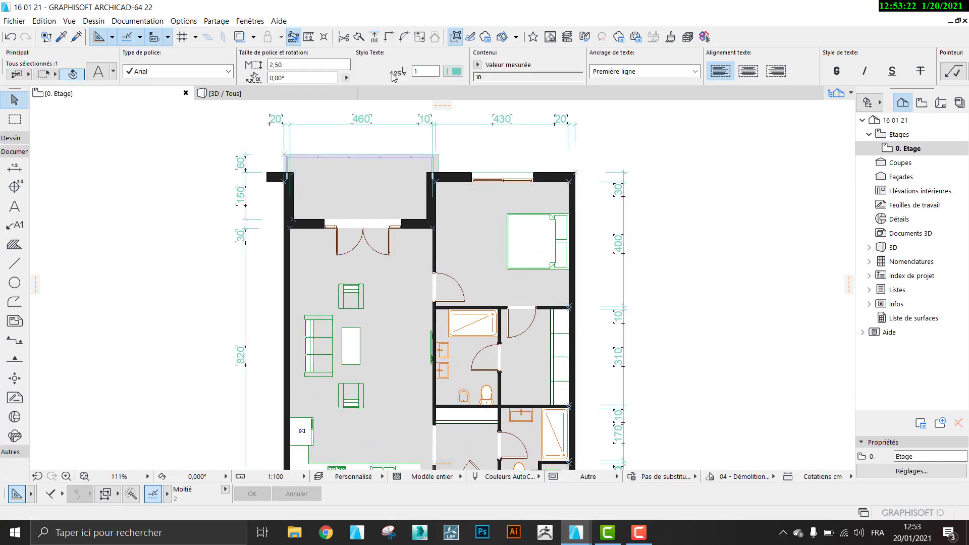
{"action": "left_click", "coordinate": [308, 38]}
{"action": "left_click", "coordinate": [569, 182]}
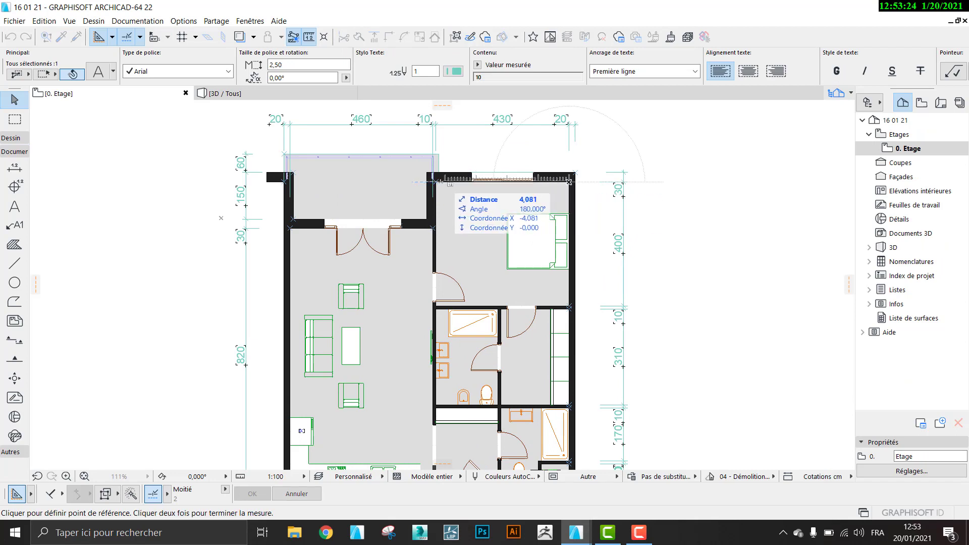
{"action": "key", "text": "Escape"}
{"action": "key", "text": "Escape"}
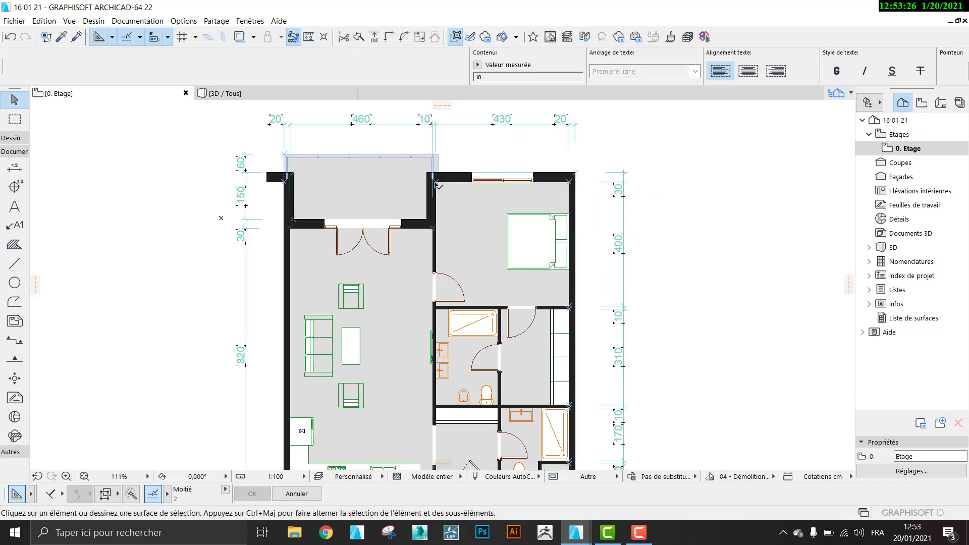
{"action": "key", "text": "alt+Tab"}
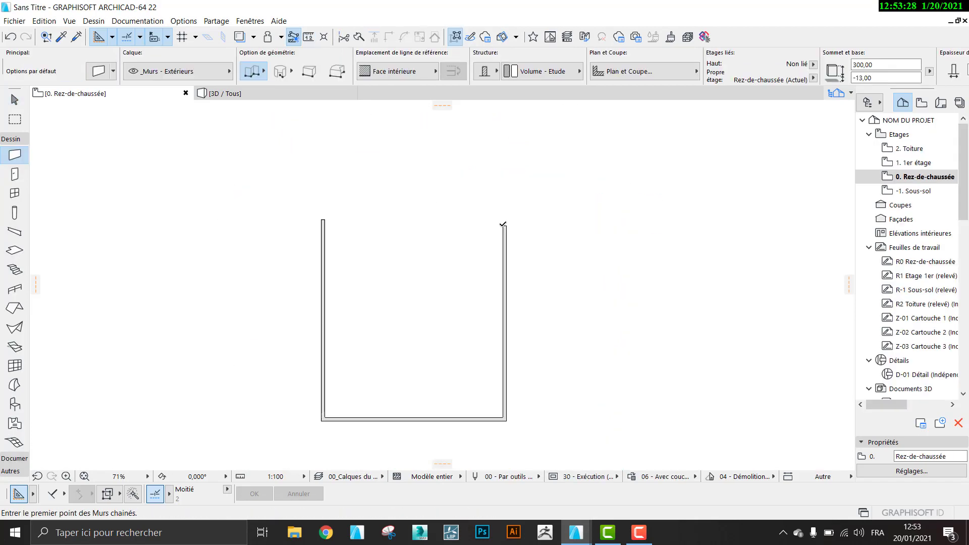
Draw a 430 cm exterior wall to the left from the inner upper end of the right exterior wall.
{"action": "left_click", "coordinate": [502, 224]}
{"action": "type", "text": "4"}
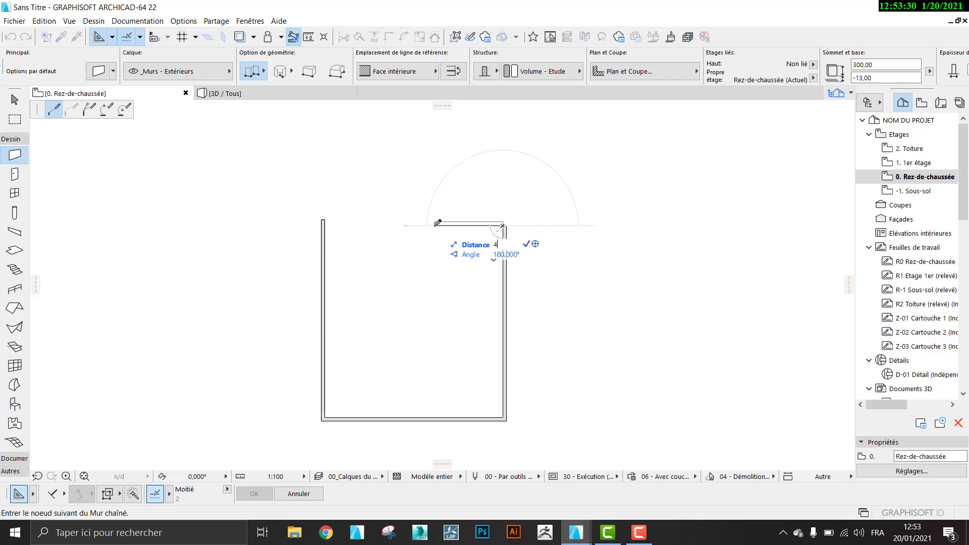
{"action": "type", "text": "30"}
{"action": "key", "text": "Return"}
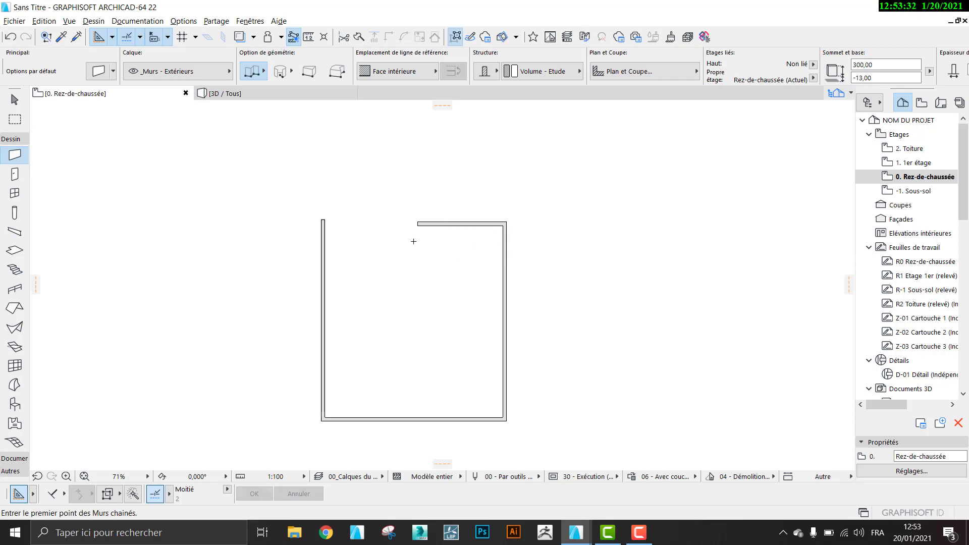
Check the plan in the 16 01 21 project, and in the untitled project copy the right exterior wall 450 cm left to the top wall's free end.
{"action": "key", "text": "alt+Tab"}
{"action": "middle_click_drag", "start_coordinate": [464, 192], "coordinate": [465, 154]}
{"action": "scroll", "coordinate": [465, 154], "scroll_direction": "down", "scroll_amount": 2}
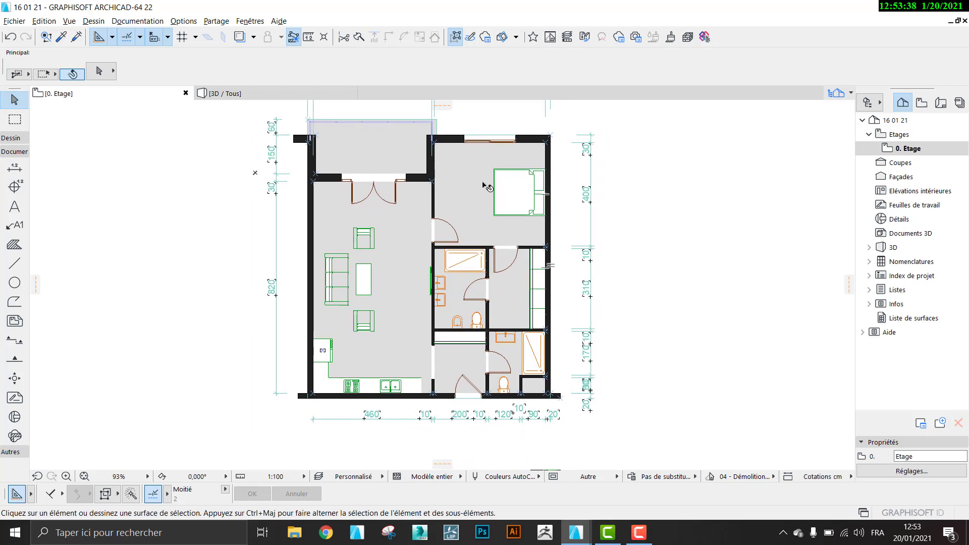
{"action": "key", "text": "alt+Tab"}
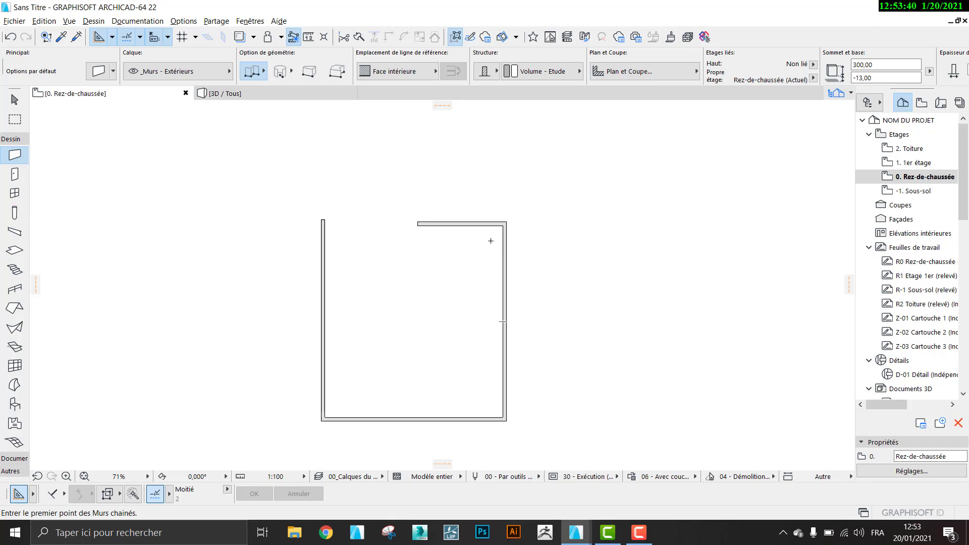
{"action": "left_click", "coordinate": [14, 99]}
{"action": "left_click", "coordinate": [505, 261]}
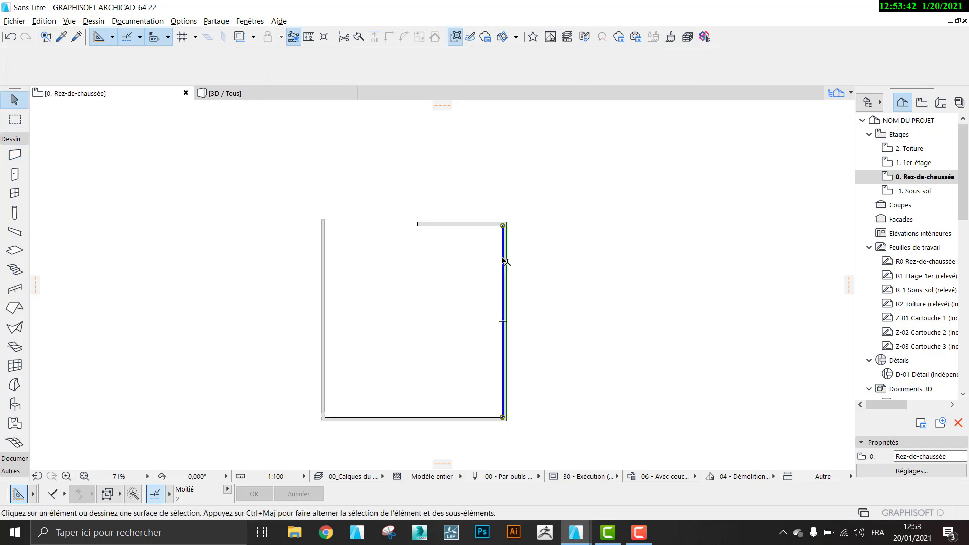
{"action": "scroll", "coordinate": [495, 231], "scroll_direction": "up", "scroll_amount": 2}
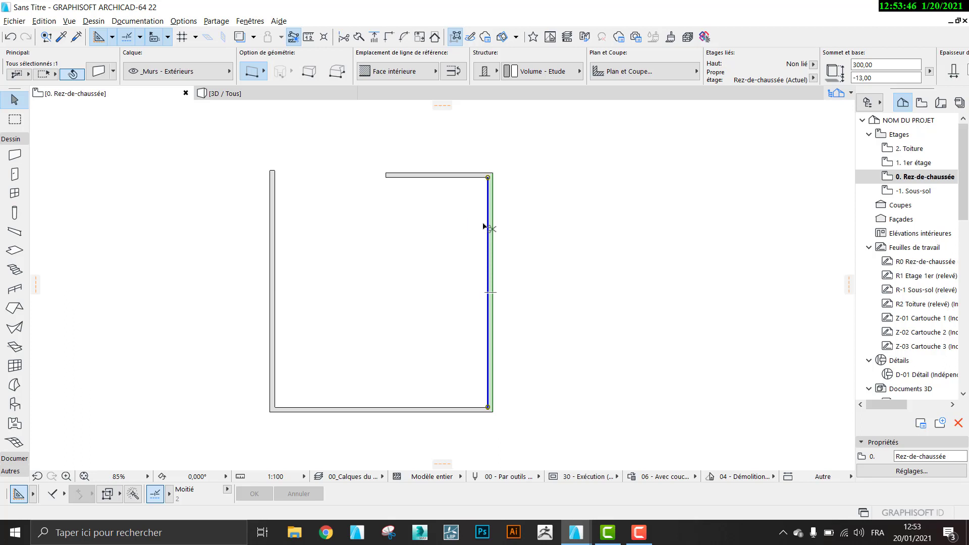
{"action": "key", "text": "ctrl+shift+d"}
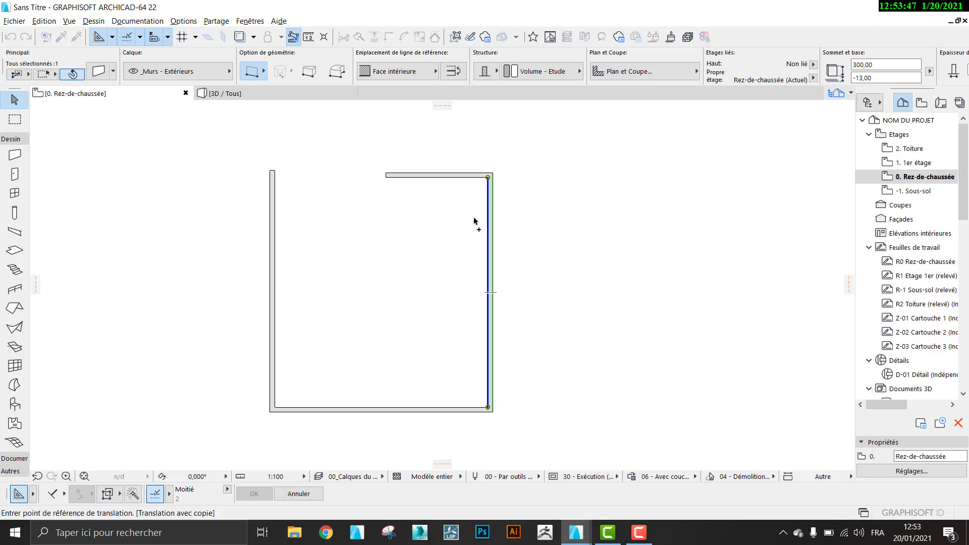
{"action": "left_click", "coordinate": [493, 176]}
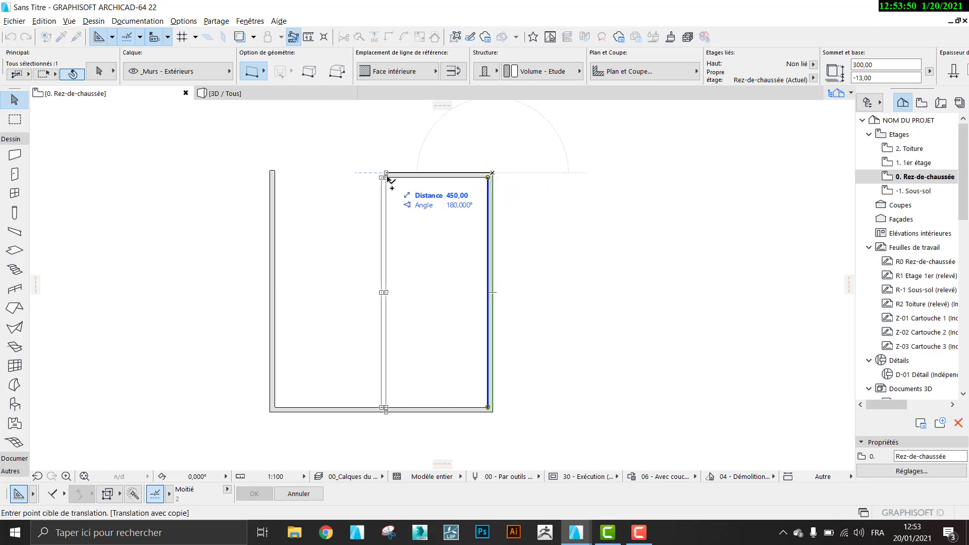
{"action": "left_click", "coordinate": [382, 177]}
{"action": "left_click", "coordinate": [411, 227]}
{"action": "scroll", "coordinate": [410, 230], "scroll_direction": "up", "scroll_amount": 2}
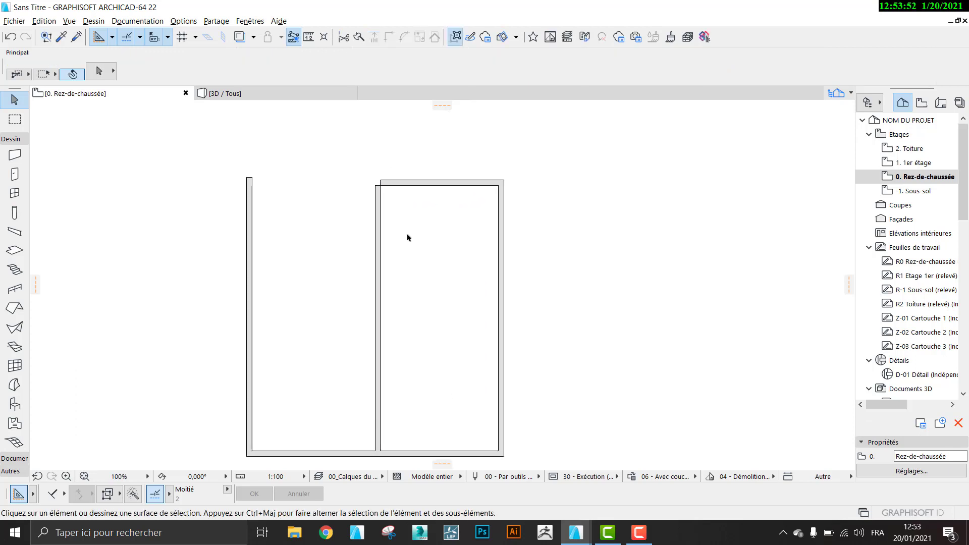
{"action": "left_click", "coordinate": [381, 236]}
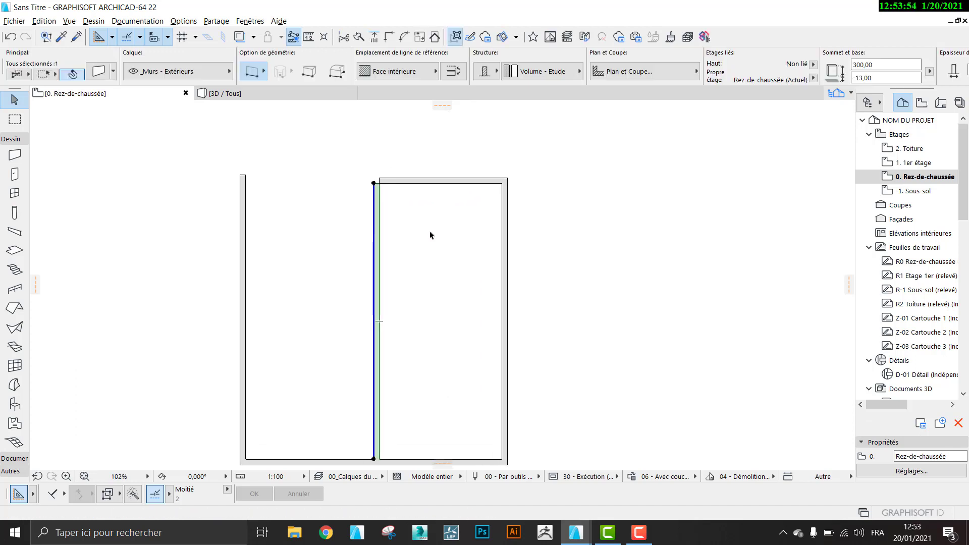
{"action": "right_click", "coordinate": [408, 231]}
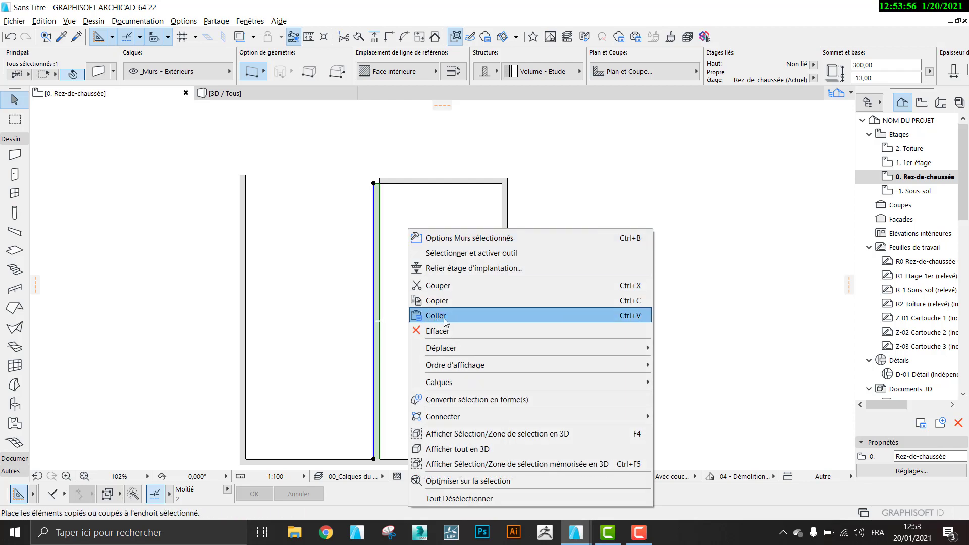
{"action": "mouse_move", "coordinate": [473, 350]}
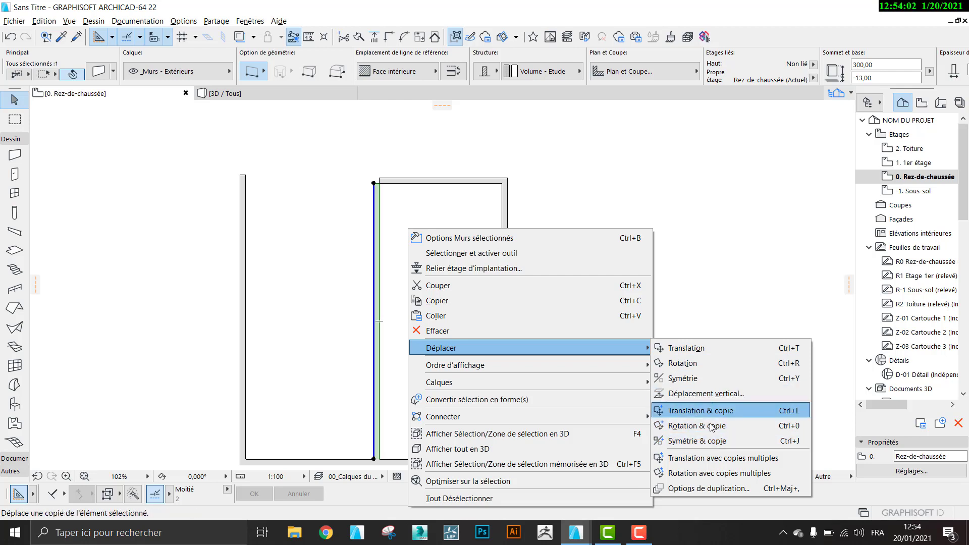
{"action": "left_click", "coordinate": [393, 216]}
{"action": "left_click", "coordinate": [395, 216]}
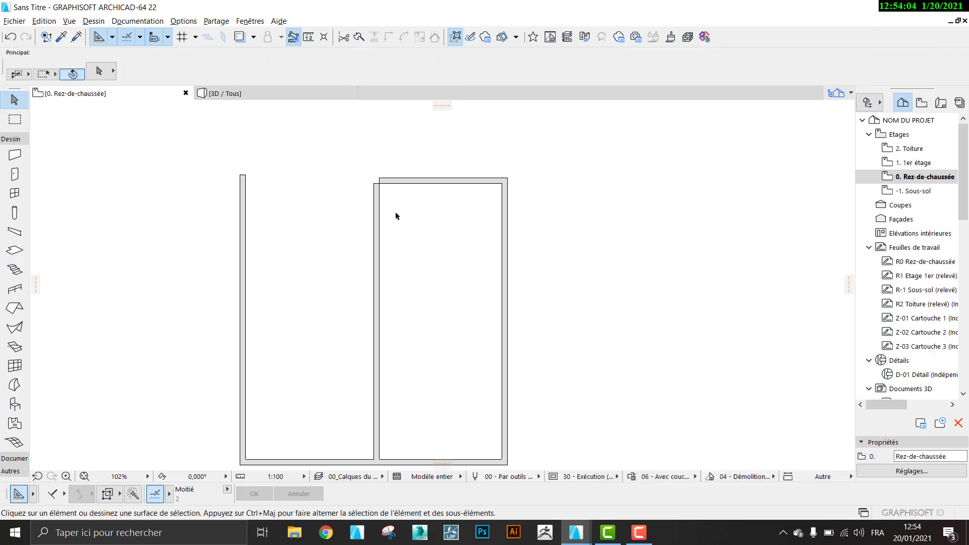
Intersect the copied vertical wall with the top wall so they meet in a clean corner.
{"action": "left_click_drag", "start_coordinate": [408, 203], "coordinate": [333, 159]}
{"action": "scroll", "coordinate": [394, 169], "scroll_direction": "up", "scroll_amount": 3}
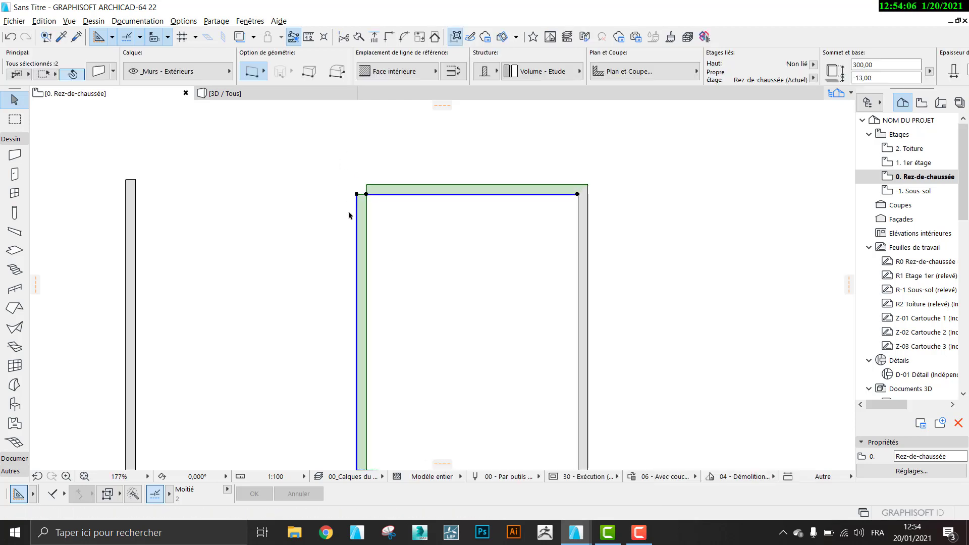
{"action": "left_click", "coordinate": [390, 40]}
{"action": "left_click", "coordinate": [385, 242]}
{"action": "scroll", "coordinate": [416, 281], "scroll_direction": "down", "scroll_amount": 4}
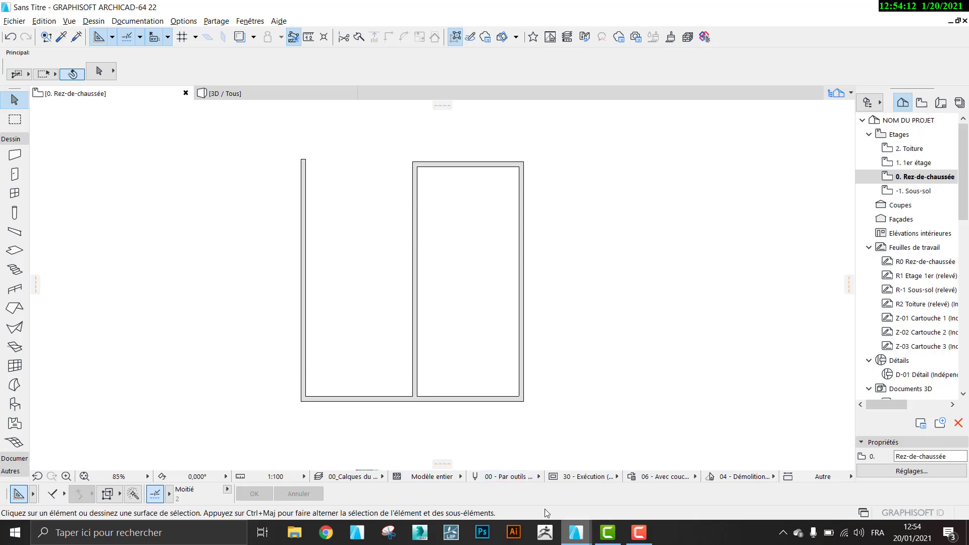
Switch to the 16 01 21 project, examine the bedroom and balcony walls with their dimensions, and return to the untitled project.
{"action": "mouse_move", "coordinate": [560, 527]}
{"action": "left_click", "coordinate": [508, 479]}
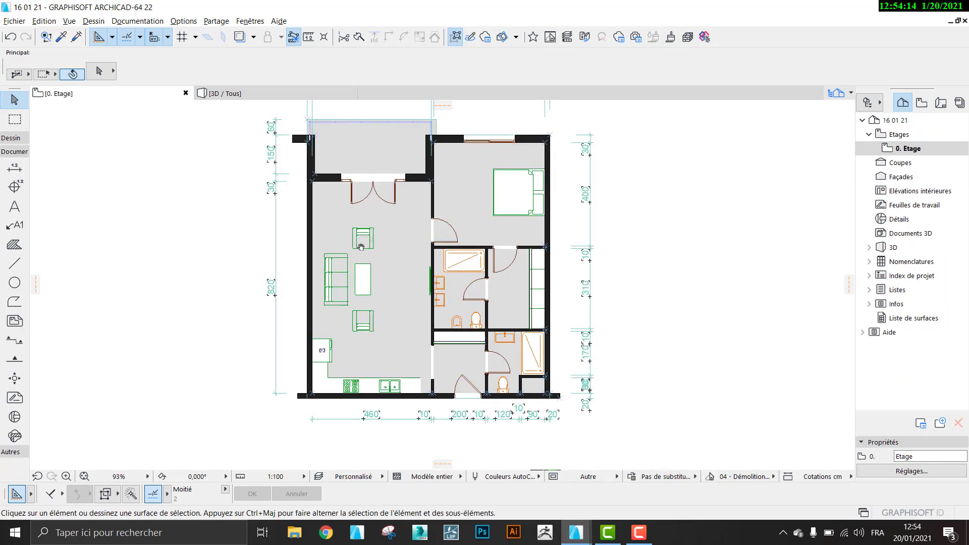
{"action": "middle_click_drag", "start_coordinate": [378, 268], "coordinate": [385, 328]}
{"action": "scroll", "coordinate": [536, 245], "scroll_direction": "up", "scroll_amount": 2}
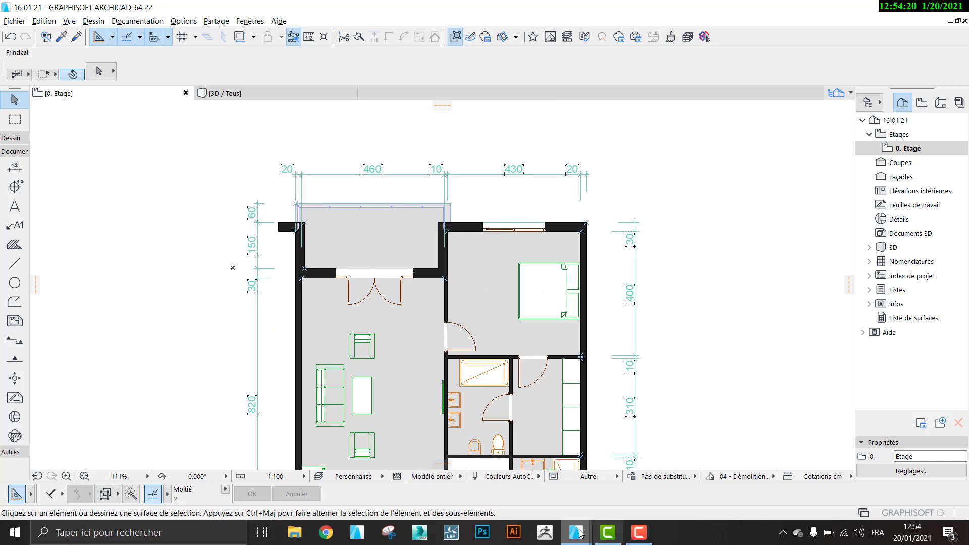
{"action": "mouse_move", "coordinate": [578, 531]}
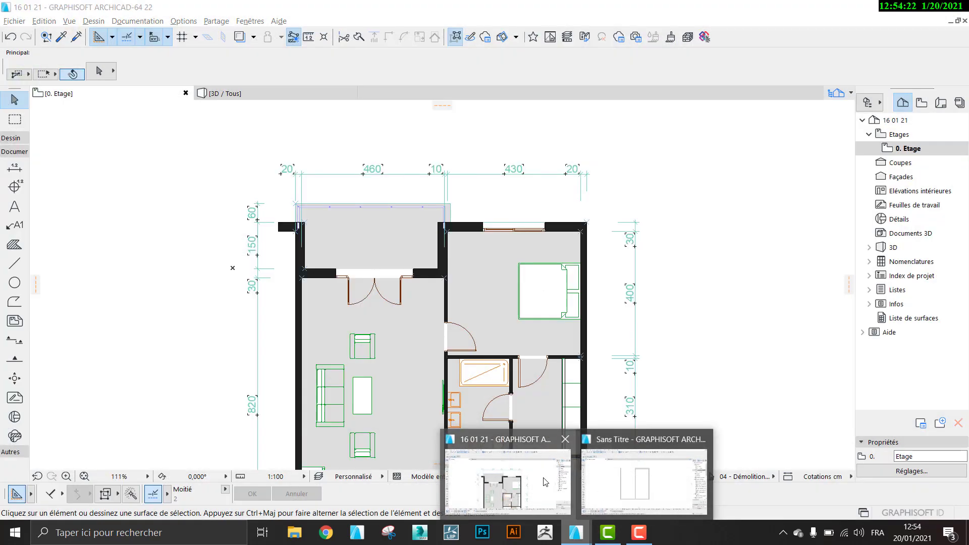
{"action": "left_click", "coordinate": [643, 482]}
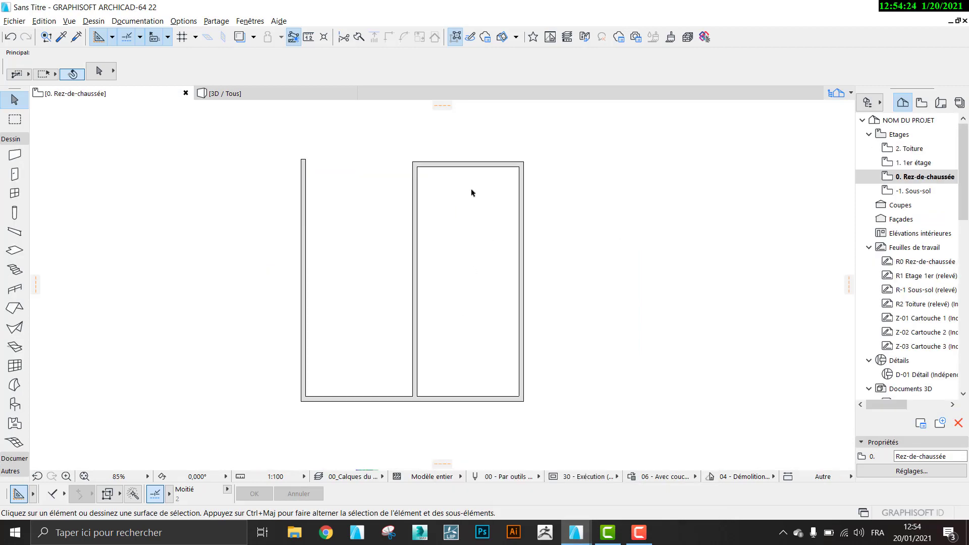
Set the thickness of the top exterior wall to 30 cm.
{"action": "left_click", "coordinate": [471, 166]}
{"action": "scroll", "coordinate": [479, 160], "scroll_direction": "up", "scroll_amount": 2}
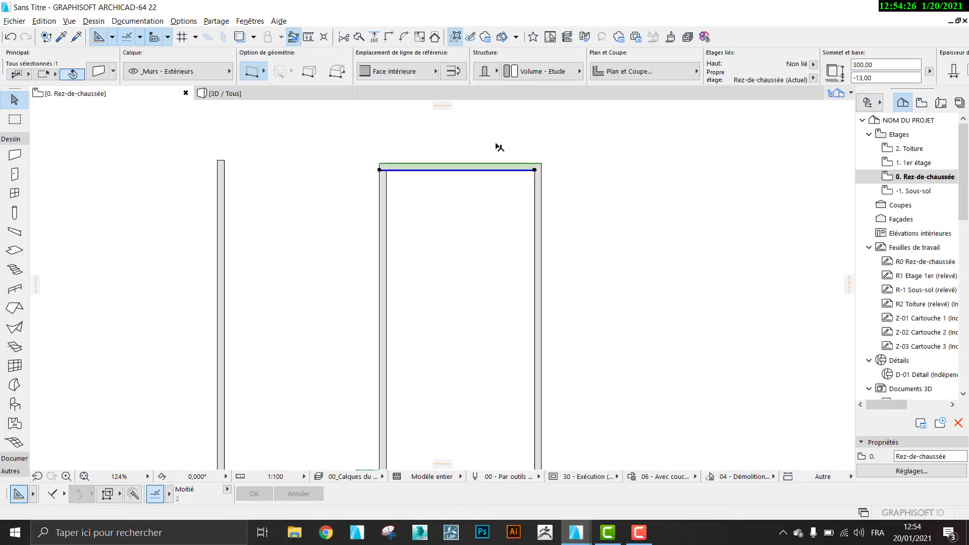
{"action": "scroll", "coordinate": [499, 148], "scroll_direction": "up", "scroll_amount": 2}
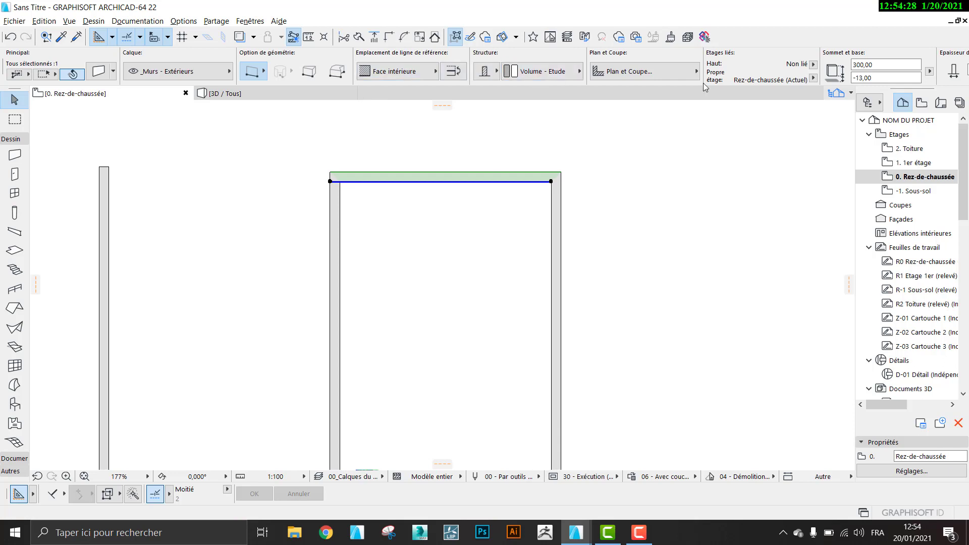
{"action": "scroll", "coordinate": [751, 65], "scroll_direction": "down", "scroll_amount": 3}
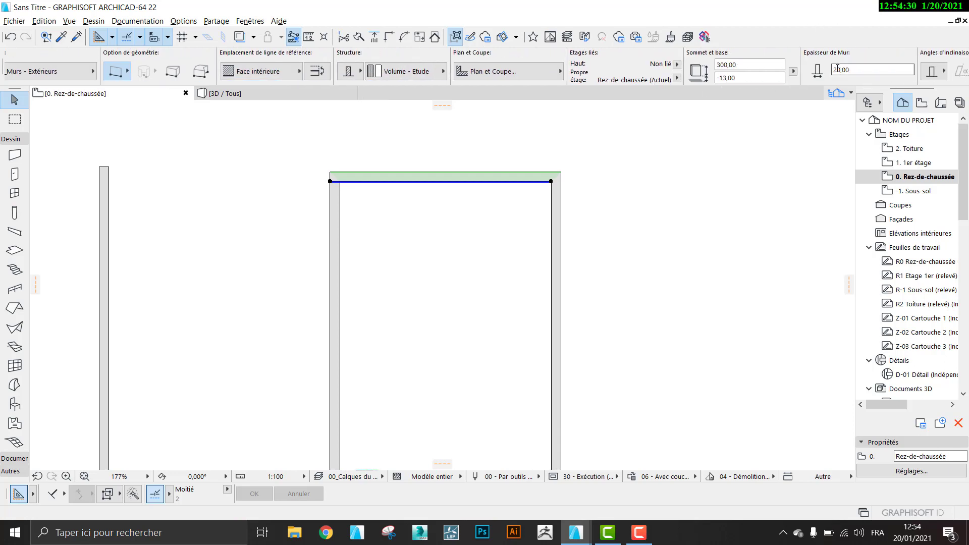
{"action": "left_click_drag", "start_coordinate": [838, 70], "coordinate": [822, 69]}
{"action": "type", "text": "3"}
{"action": "key", "text": "Return"}
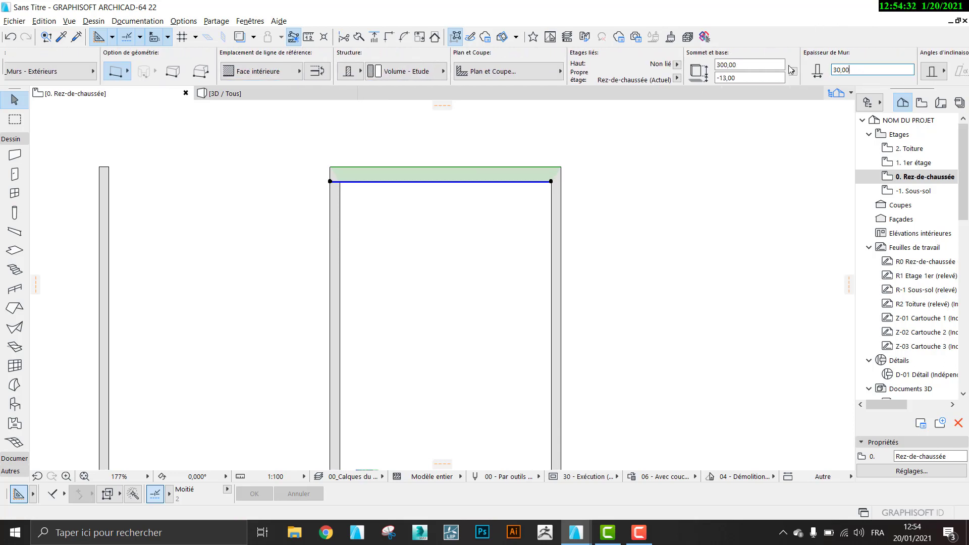
{"action": "key", "text": "Escape"}
Measure the balcony's right side wall down to the living room's inner wall face in the 16 01 21 project, and return to the untitled project.
{"action": "middle_click_drag", "start_coordinate": [334, 208], "coordinate": [495, 251]}
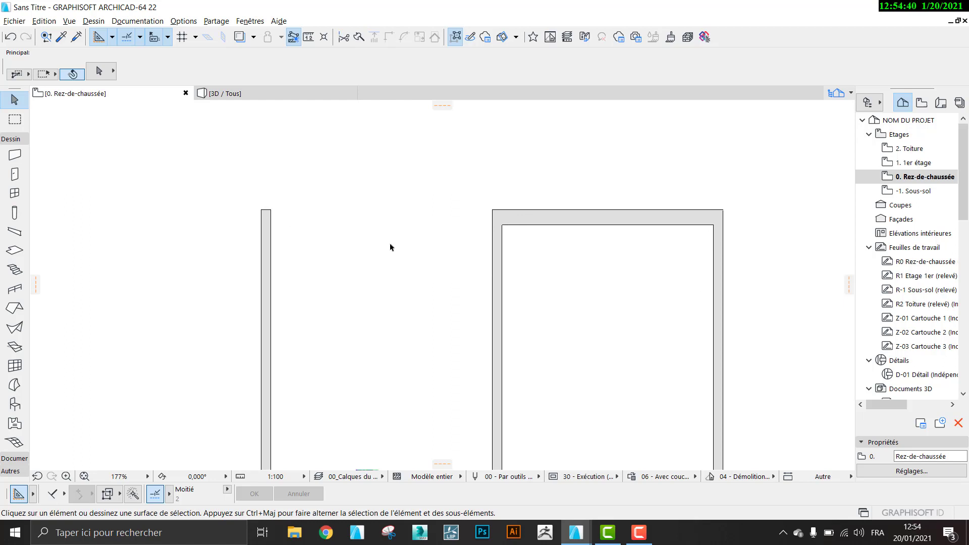
{"action": "mouse_move", "coordinate": [590, 521]}
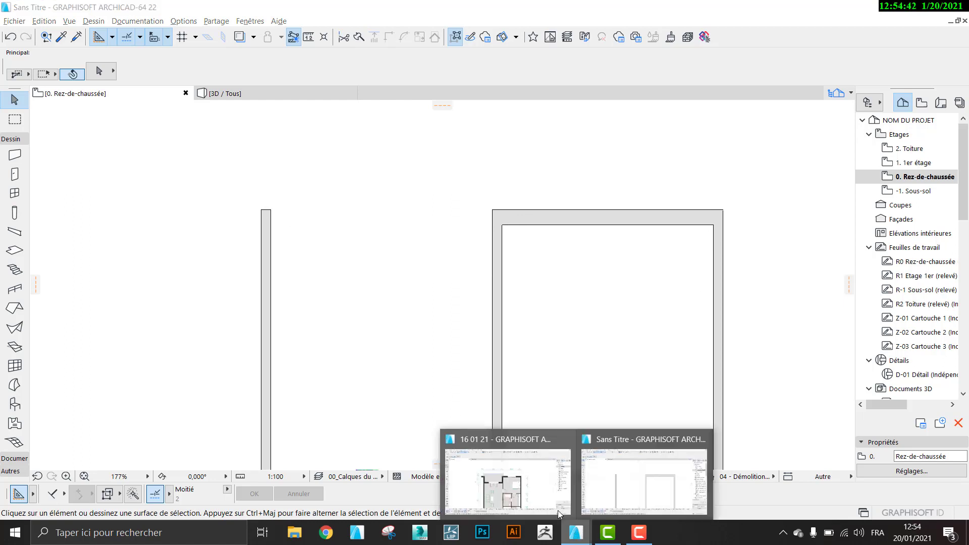
{"action": "left_click", "coordinate": [558, 510]}
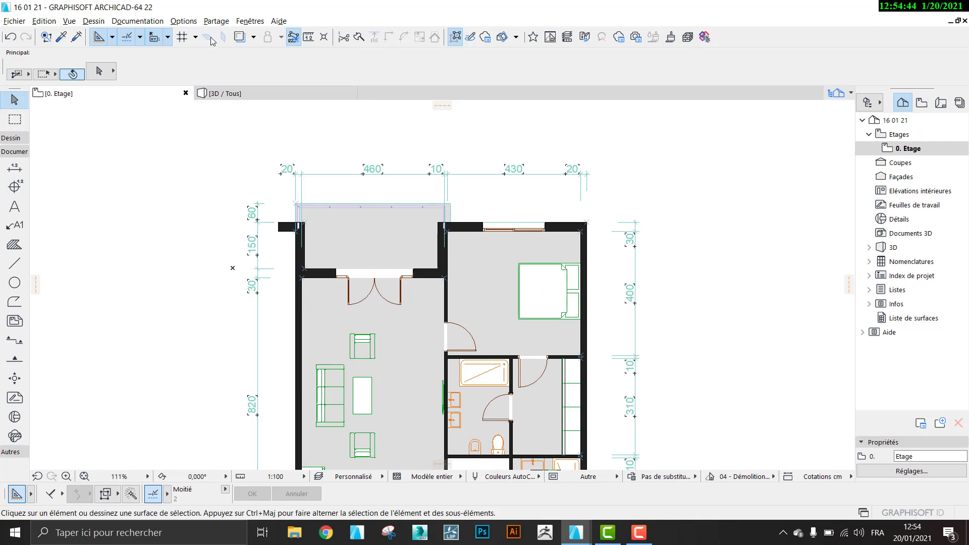
{"action": "left_click", "coordinate": [293, 37]}
{"action": "scroll", "coordinate": [454, 235], "scroll_direction": "up", "scroll_amount": 2}
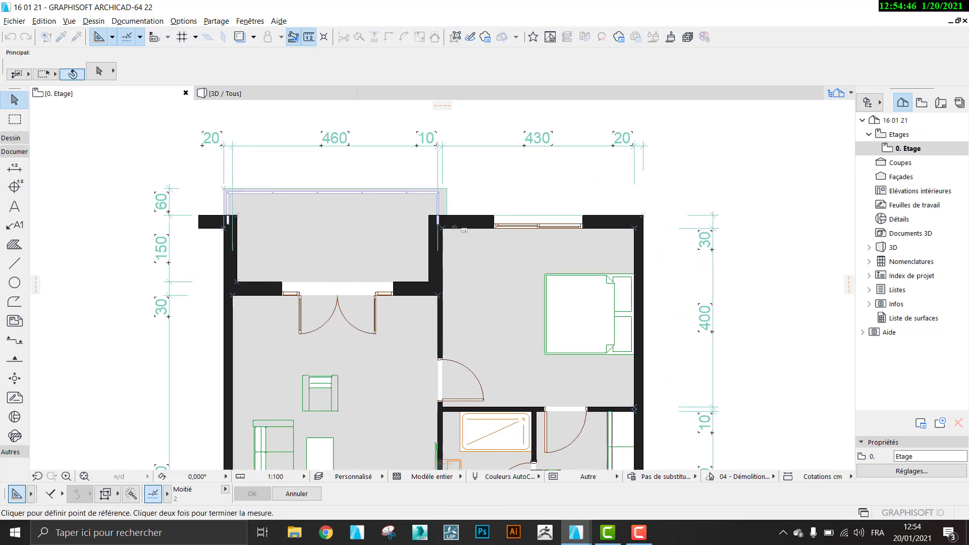
{"action": "left_click", "coordinate": [428, 215]}
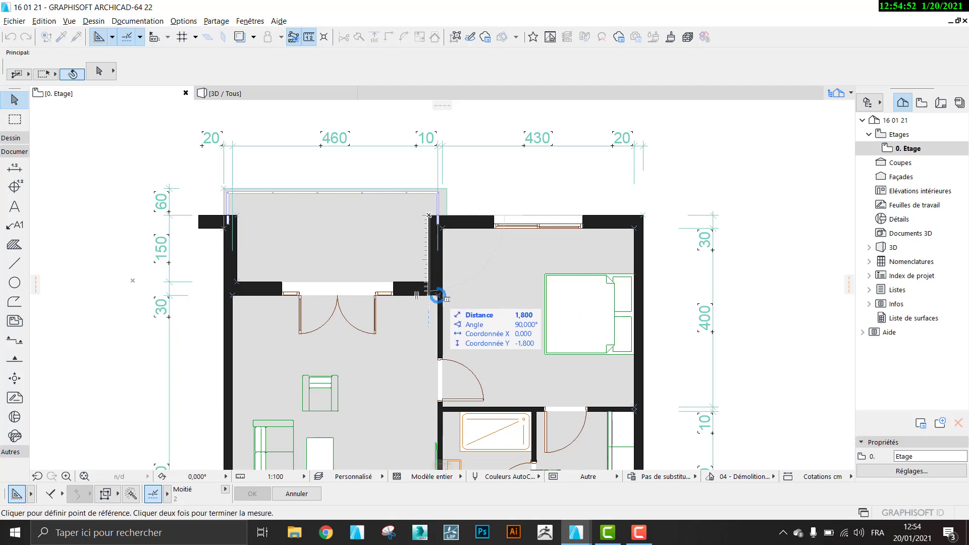
{"action": "key", "text": "Escape"}
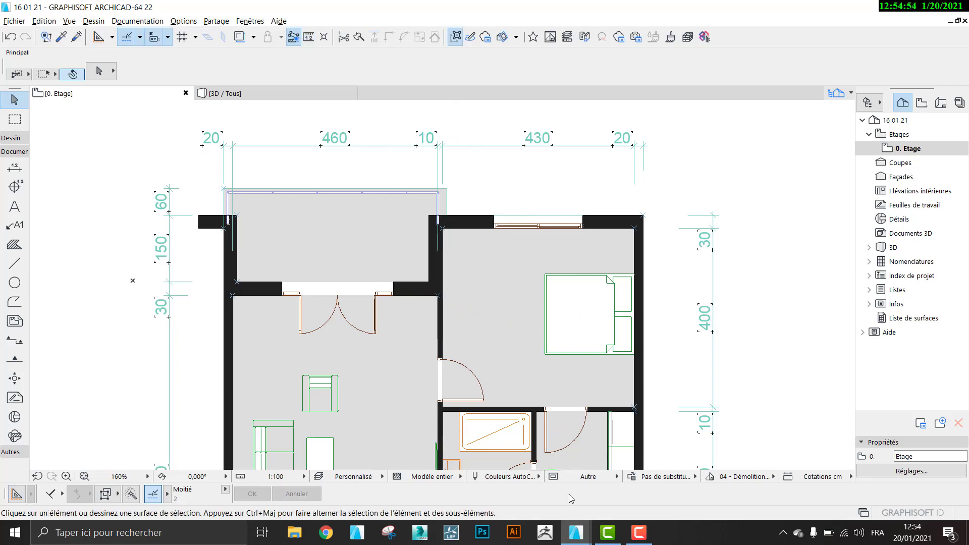
{"action": "left_click", "coordinate": [576, 528]}
{"action": "left_click", "coordinate": [612, 489]}
{"action": "middle_click_drag", "start_coordinate": [444, 258], "coordinate": [472, 283]}
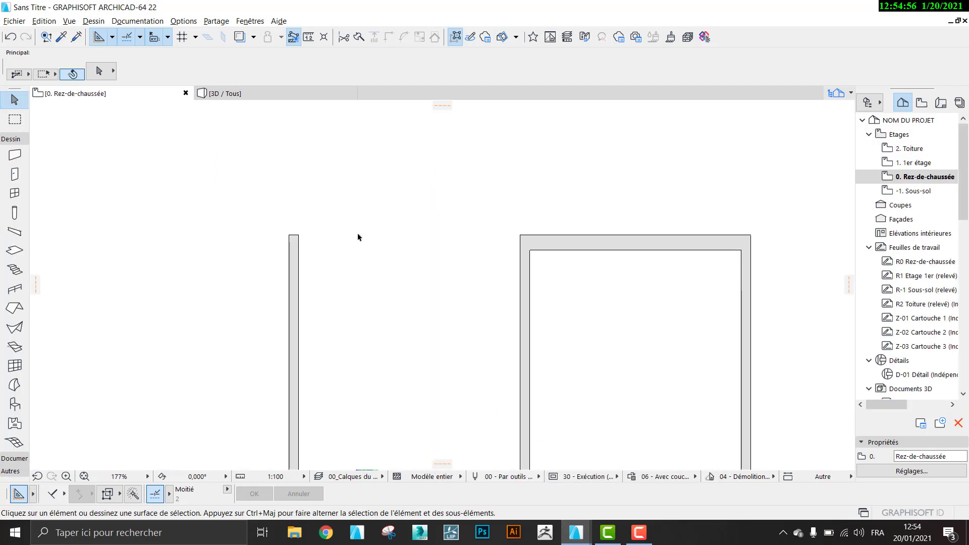
Draw a horizontal exterior wall across the balcony opening, from the bedroom's upper left corner to the left wall's upper end.
{"action": "left_click", "coordinate": [16, 160]}
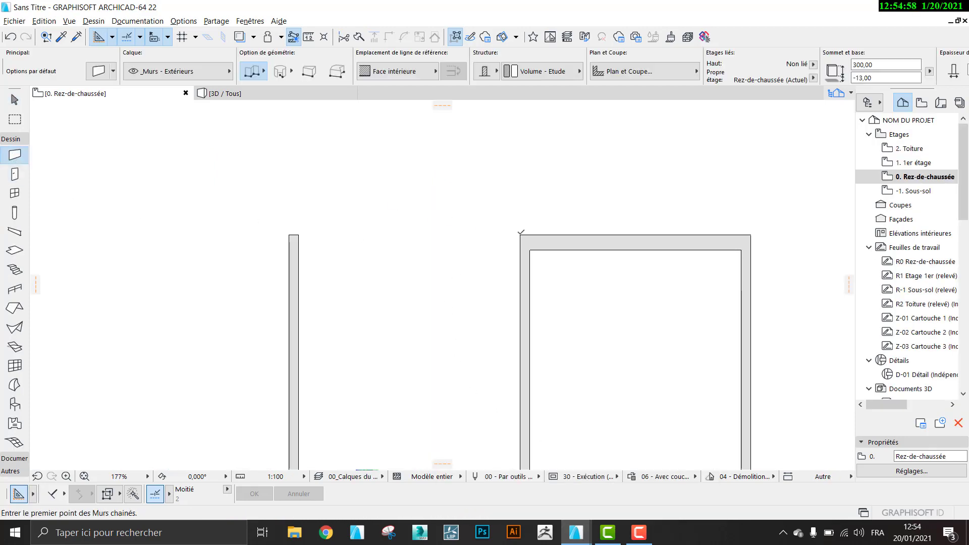
{"action": "left_click", "coordinate": [521, 234]}
{"action": "double_click", "coordinate": [303, 232]}
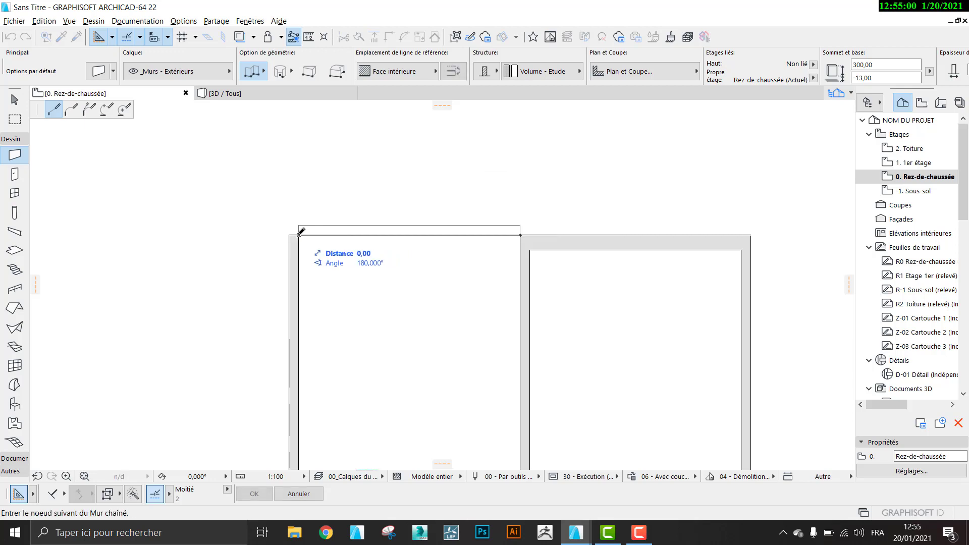
Set the thickness of the new horizontal balcony wall to 30 cm.
{"action": "left_click", "coordinate": [14, 99]}
{"action": "left_click", "coordinate": [417, 229]}
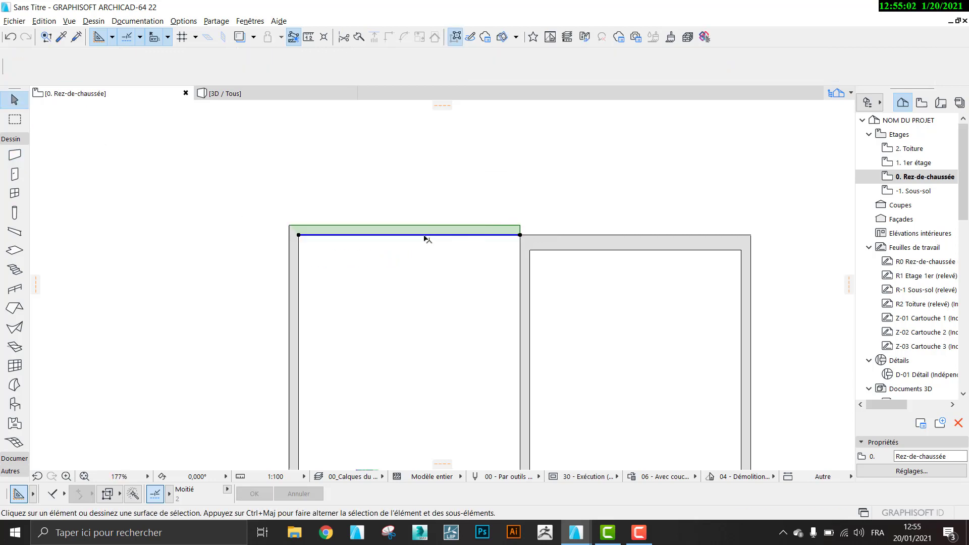
{"action": "scroll", "coordinate": [783, 64], "scroll_direction": "down", "scroll_amount": 3}
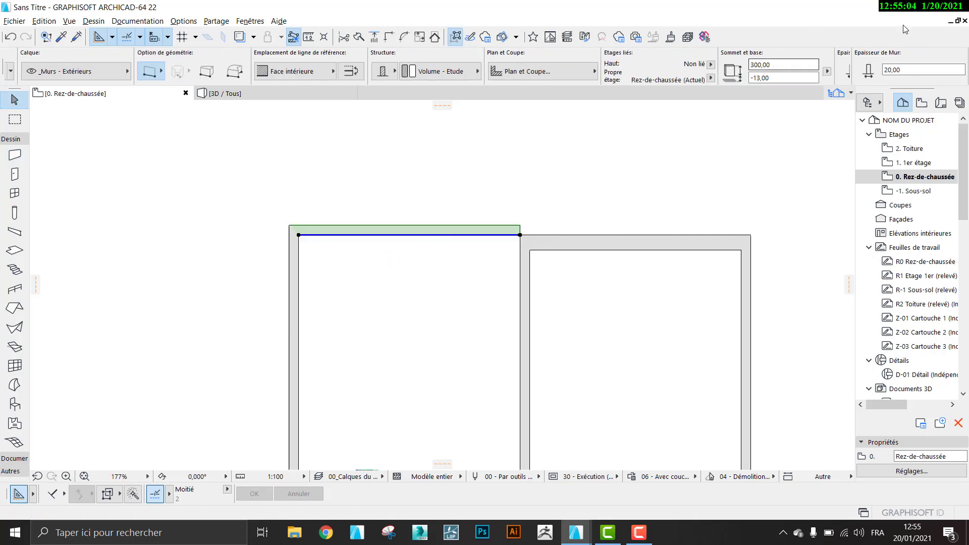
{"action": "left_click_drag", "start_coordinate": [838, 70], "coordinate": [822, 69]}
{"action": "type", "text": "3"}
{"action": "key", "text": "Return"}
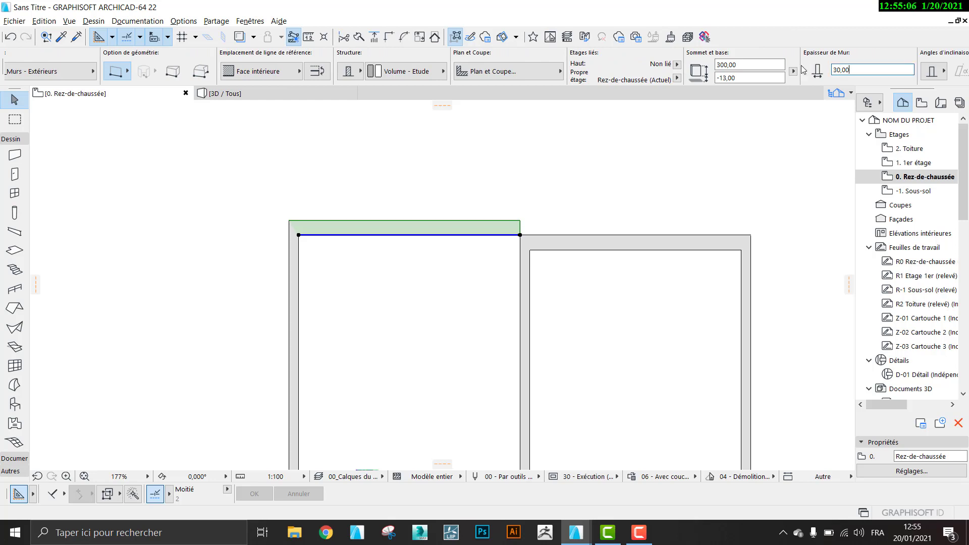
Move the horizontal balcony wall 180 cm straight down to form the balcony recess.
{"action": "key", "text": "ctrl+d"}
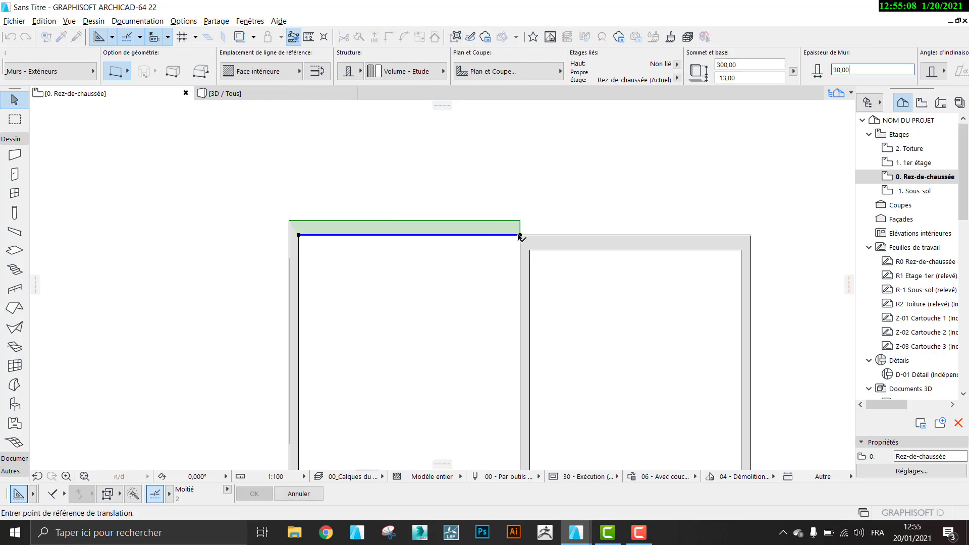
{"action": "left_click", "coordinate": [520, 235]}
{"action": "type", "text": "180"}
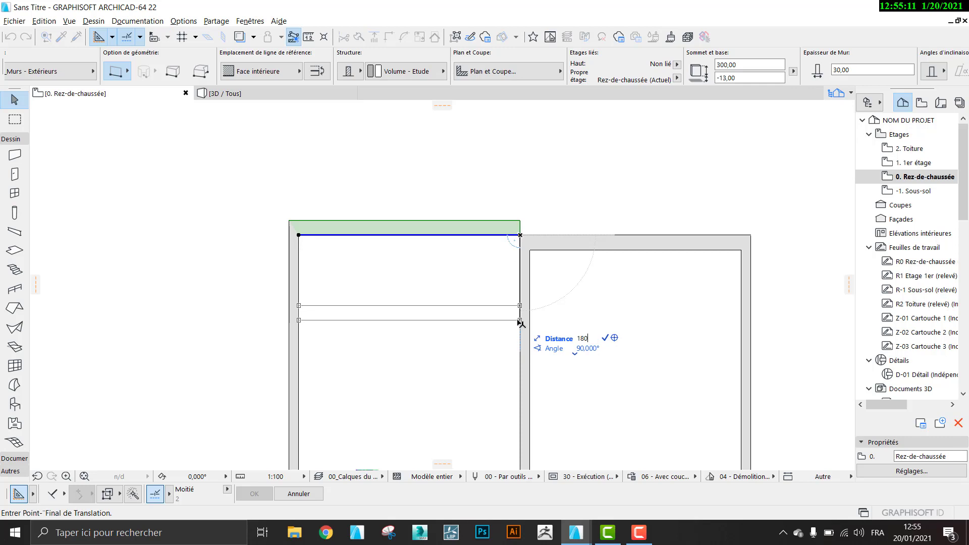
{"action": "key", "text": "Return"}
{"action": "left_click", "coordinate": [562, 303]}
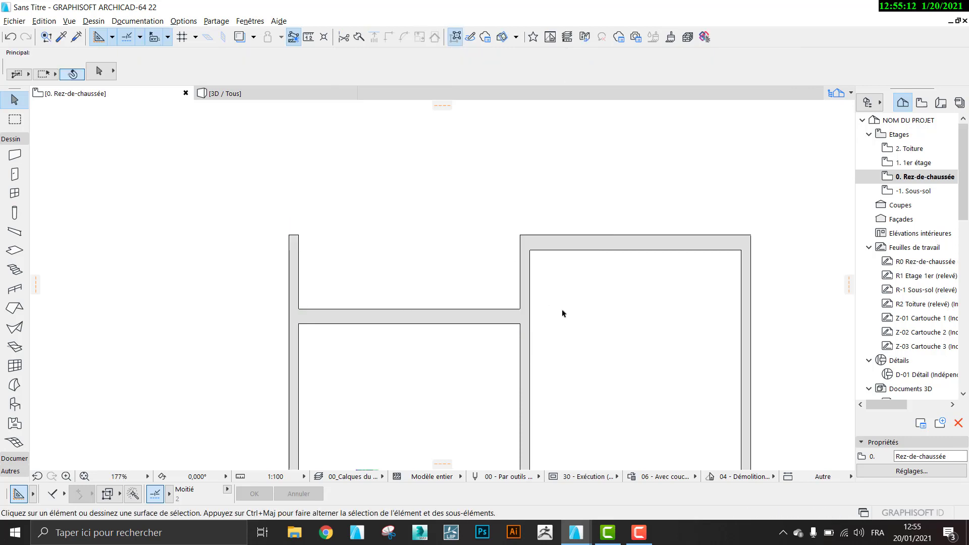
Check the balcony side walls in the 16 01 21 project, return, and split the left exterior wall at the balcony wall's lower face.
{"action": "scroll", "coordinate": [523, 243], "scroll_direction": "down", "scroll_amount": 2}
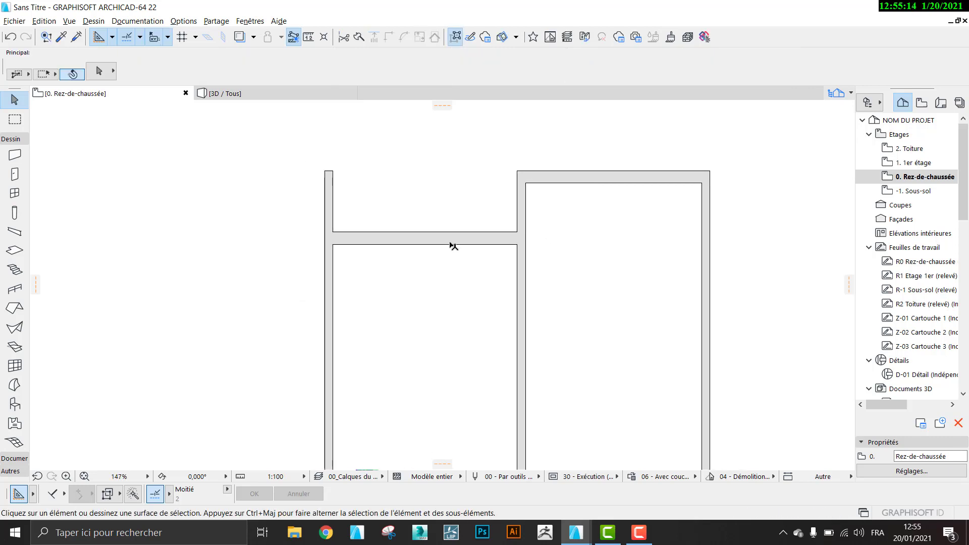
{"action": "left_click", "coordinate": [328, 210]}
{"action": "mouse_move", "coordinate": [576, 532]}
{"action": "left_click", "coordinate": [527, 502]}
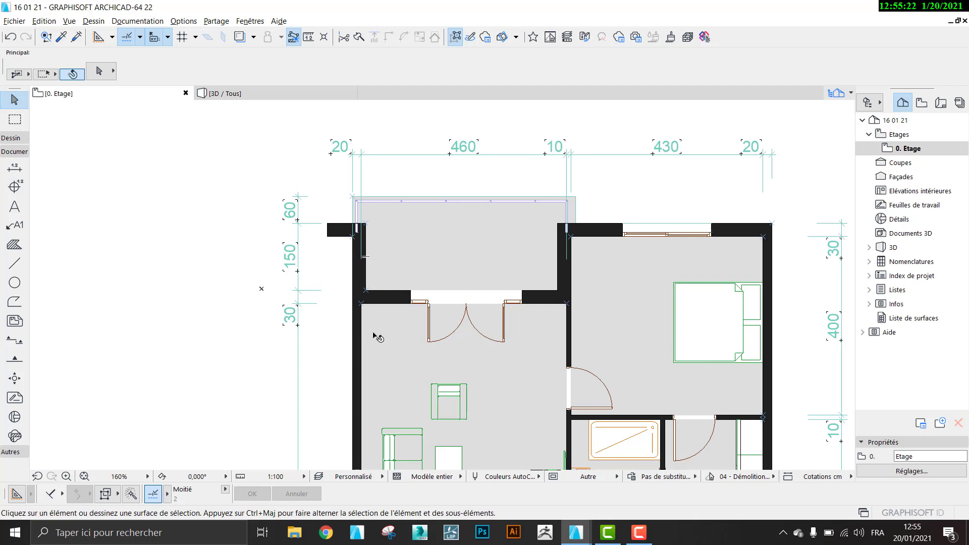
{"action": "mouse_move", "coordinate": [576, 532]}
{"action": "left_click", "coordinate": [646, 497]}
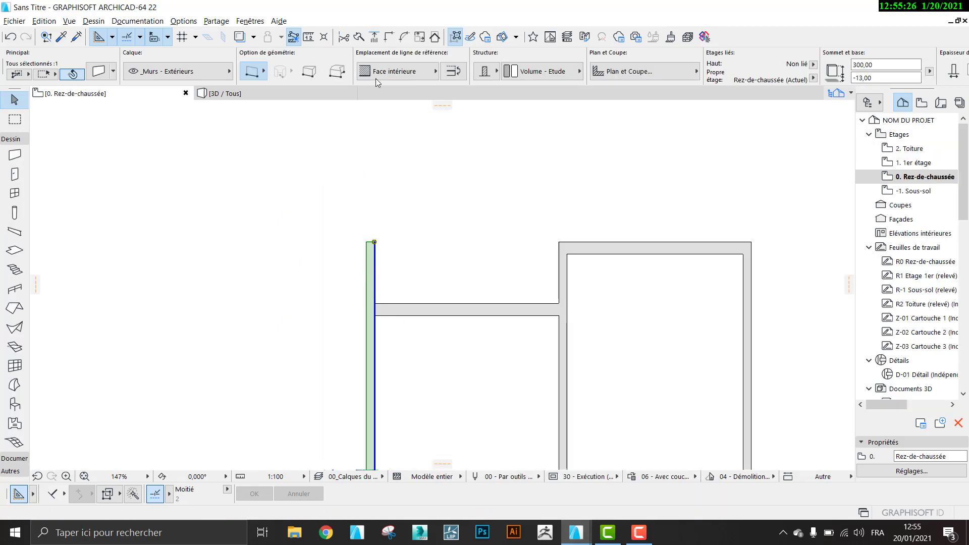
{"action": "left_click", "coordinate": [358, 37]}
{"action": "left_click", "coordinate": [375, 316]}
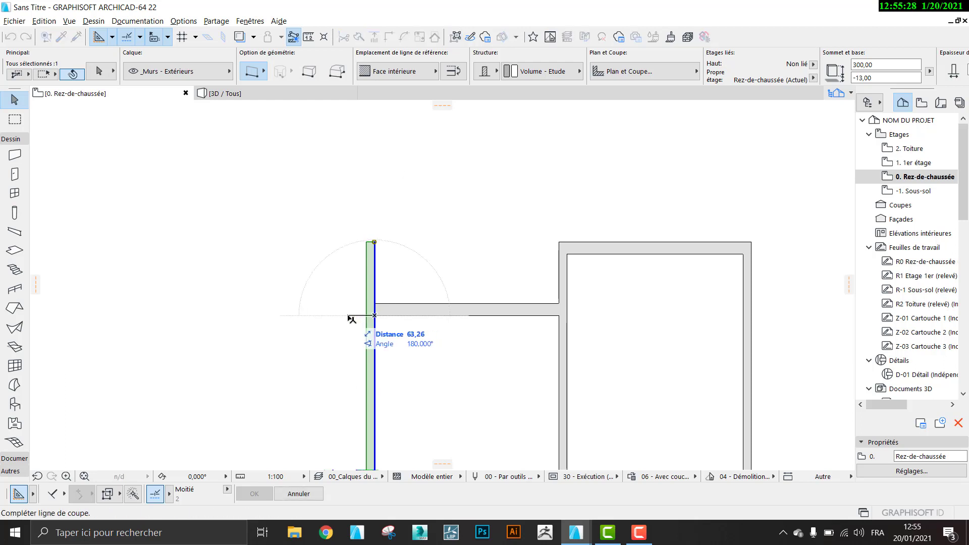
{"action": "left_click", "coordinate": [397, 271]}
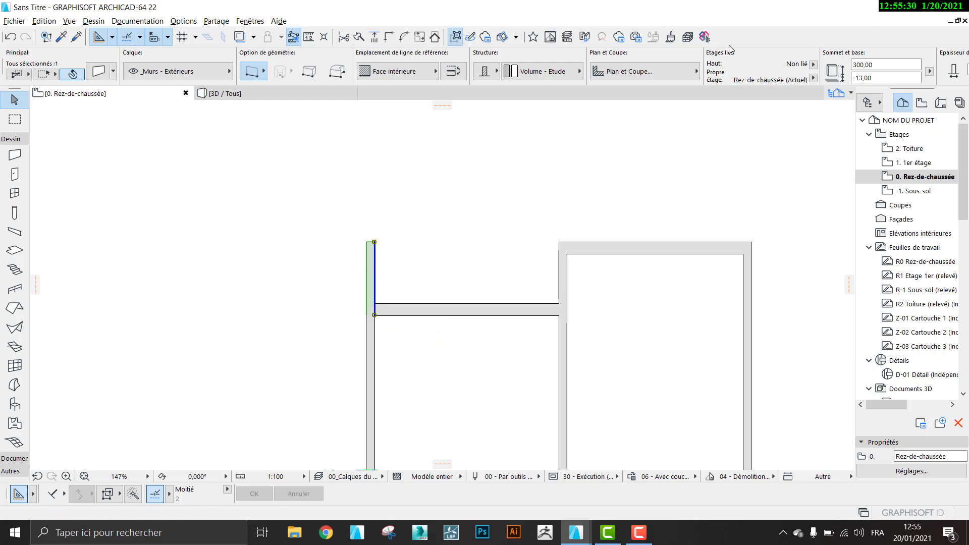
Set the thickness of the left wall's upper segment beside the balcony to 30 cm.
{"action": "scroll", "coordinate": [735, 63], "scroll_direction": "down", "scroll_amount": 3}
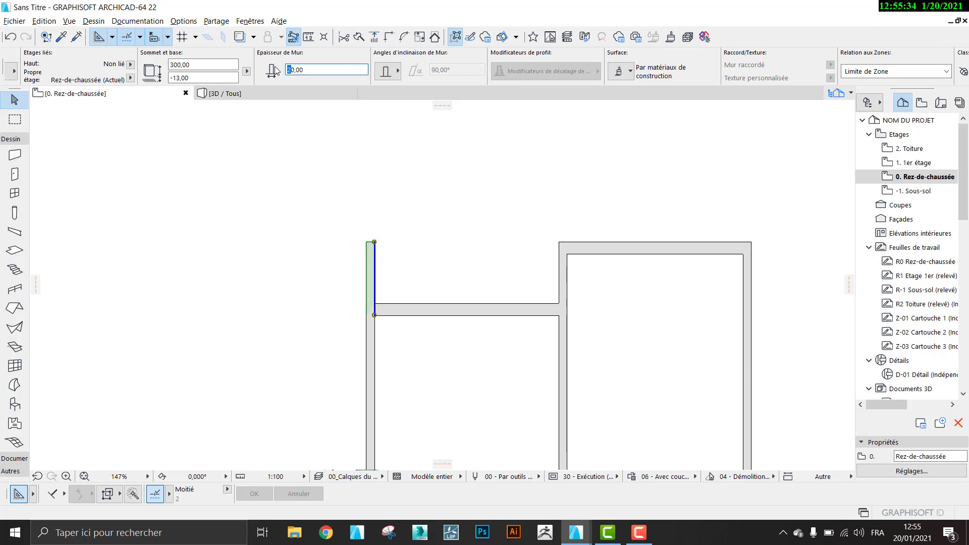
{"action": "type", "text": "3"}
{"action": "key", "text": "Return"}
Move the thickened left balcony segment inward so its outer face aligns with the outer face of the wall below.
{"action": "scroll", "coordinate": [364, 313], "scroll_direction": "up", "scroll_amount": 3}
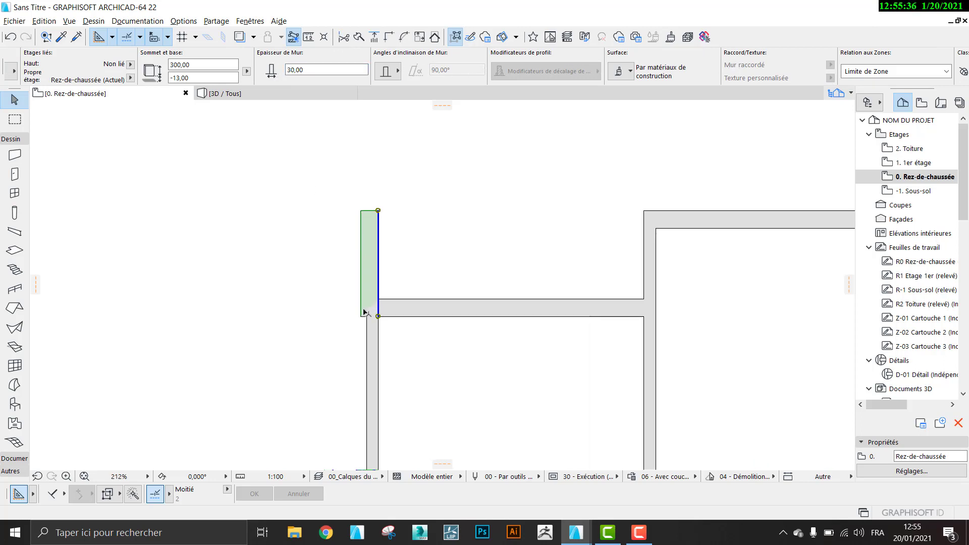
{"action": "key", "text": "ctrl+d"}
{"action": "left_click", "coordinate": [360, 318]}
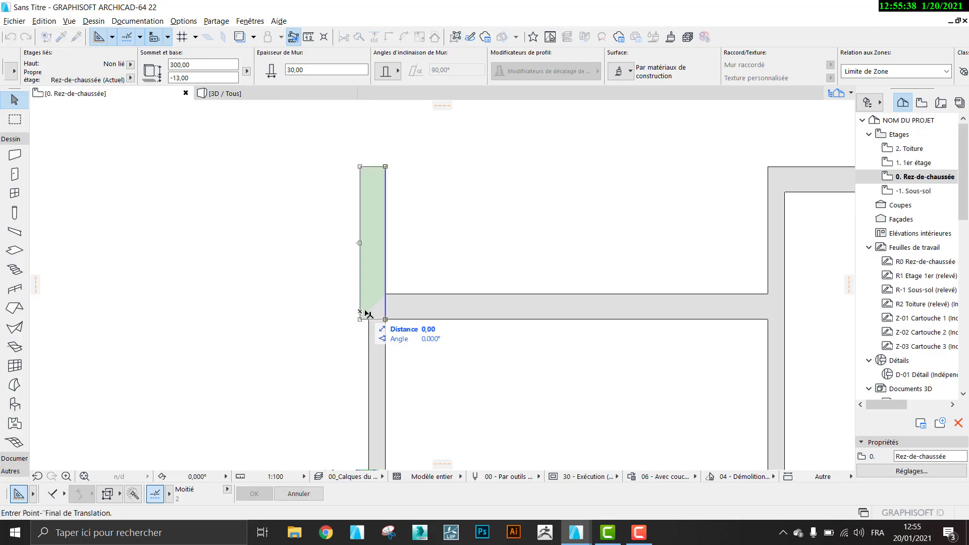
{"action": "left_click", "coordinate": [369, 319]}
Split the vertical wall between balcony and bedroom at the lower face of the horizontal balcony wall.
{"action": "scroll", "coordinate": [429, 340], "scroll_direction": "down", "scroll_amount": 6}
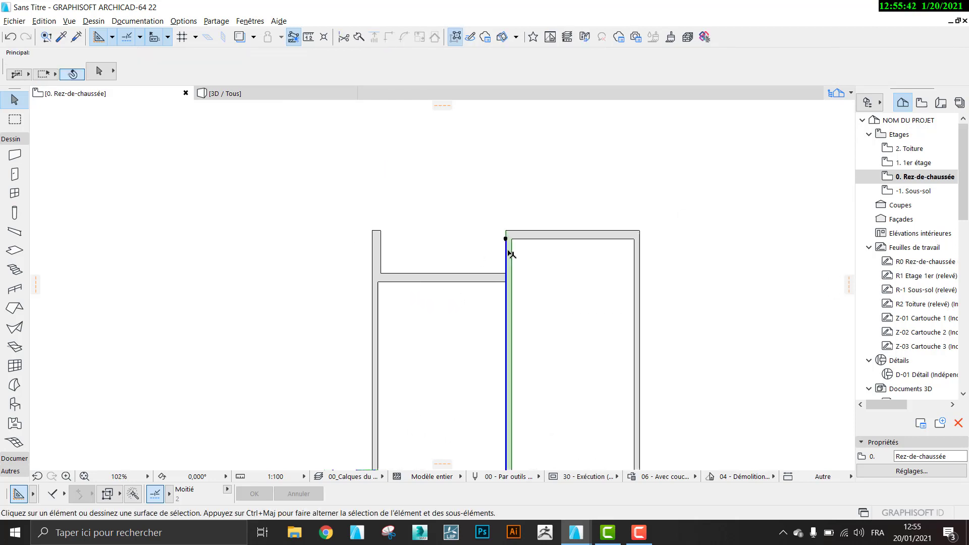
{"action": "left_click", "coordinate": [506, 251]}
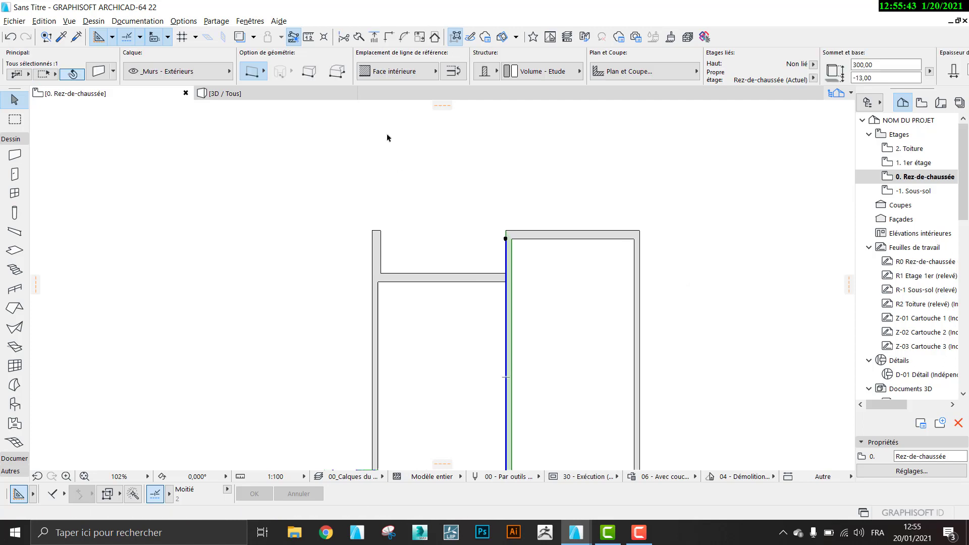
{"action": "left_click", "coordinate": [362, 37]}
{"action": "scroll", "coordinate": [506, 283], "scroll_direction": "up", "scroll_amount": 3}
{"action": "left_click", "coordinate": [505, 281]}
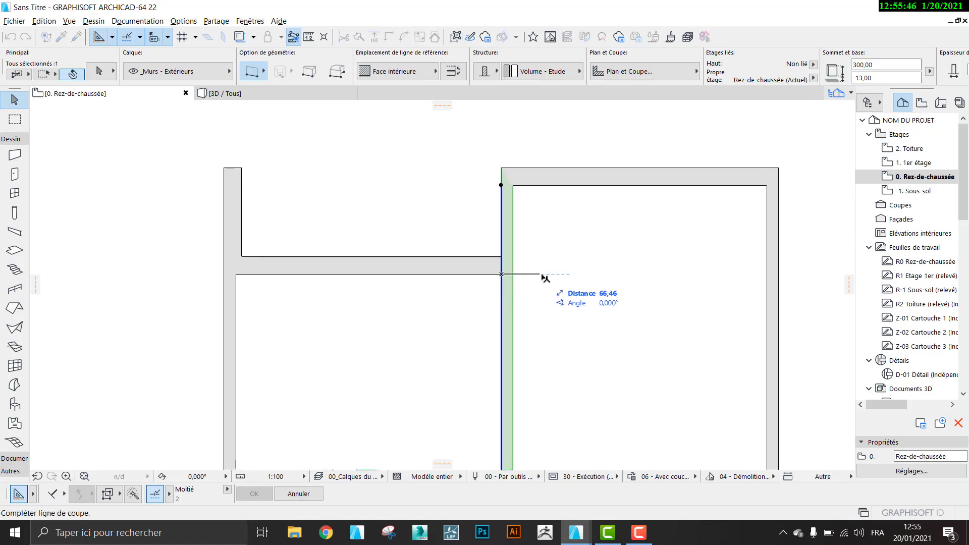
{"action": "left_click", "coordinate": [545, 277]}
{"action": "left_click", "coordinate": [552, 232]}
Set the thickness of the upper wall segment between balcony and bedroom to 30 cm.
{"action": "scroll", "coordinate": [779, 62], "scroll_direction": "down", "scroll_amount": 4}
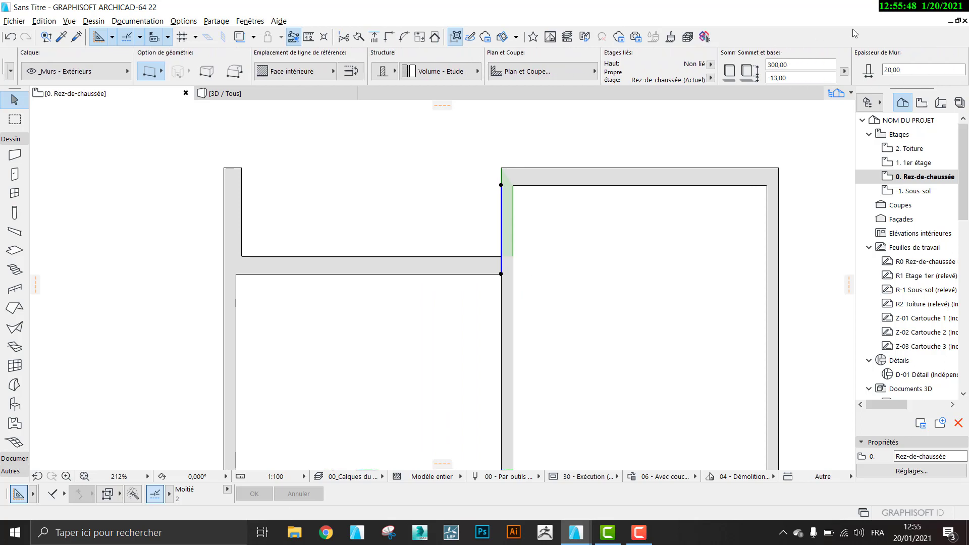
{"action": "left_click_drag", "start_coordinate": [838, 69], "coordinate": [813, 66]}
{"action": "type", "text": "3"}
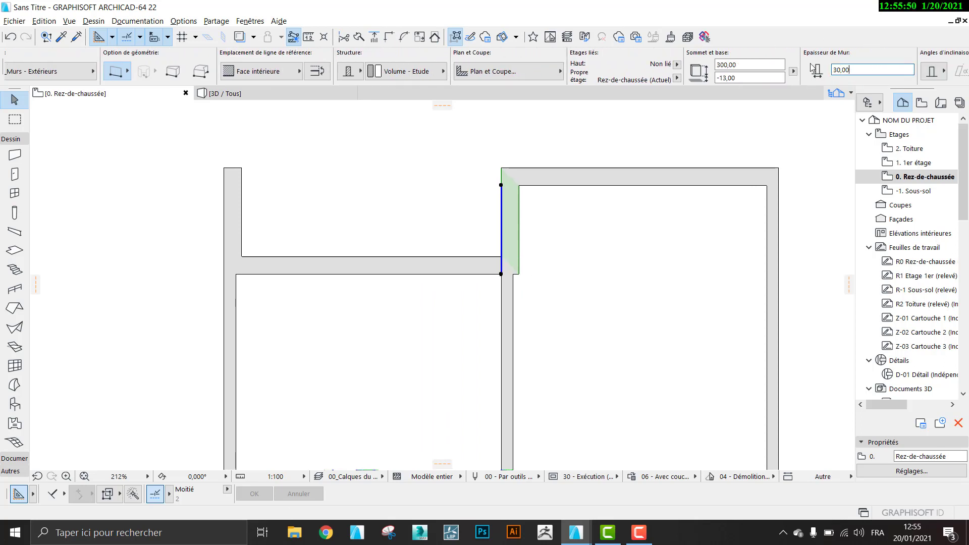
Move the segment between balcony and bedroom left so its bedroom-side face aligns with the wall below.
{"action": "key", "text": "ctrl+d"}
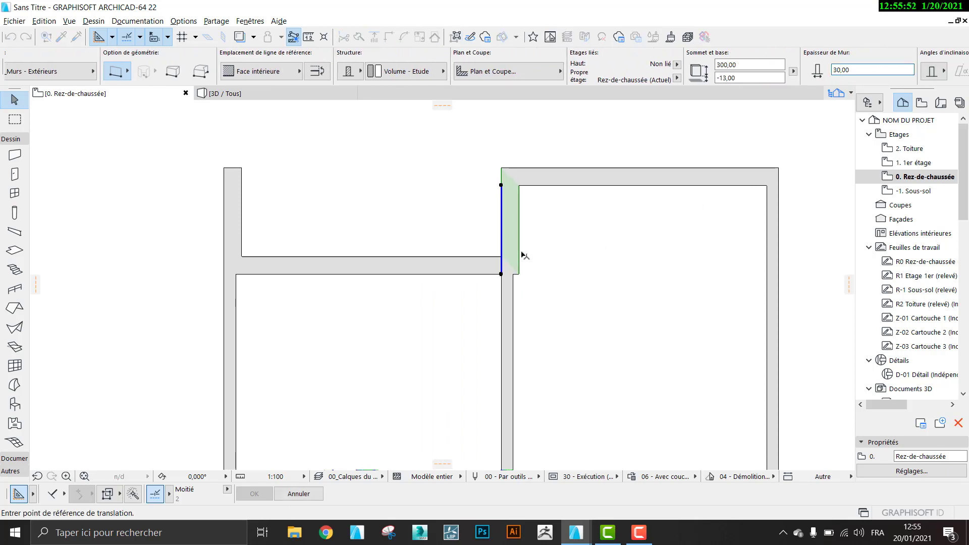
{"action": "left_click", "coordinate": [519, 274]}
{"action": "left_click", "coordinate": [512, 274]}
{"action": "key", "text": "Escape"}
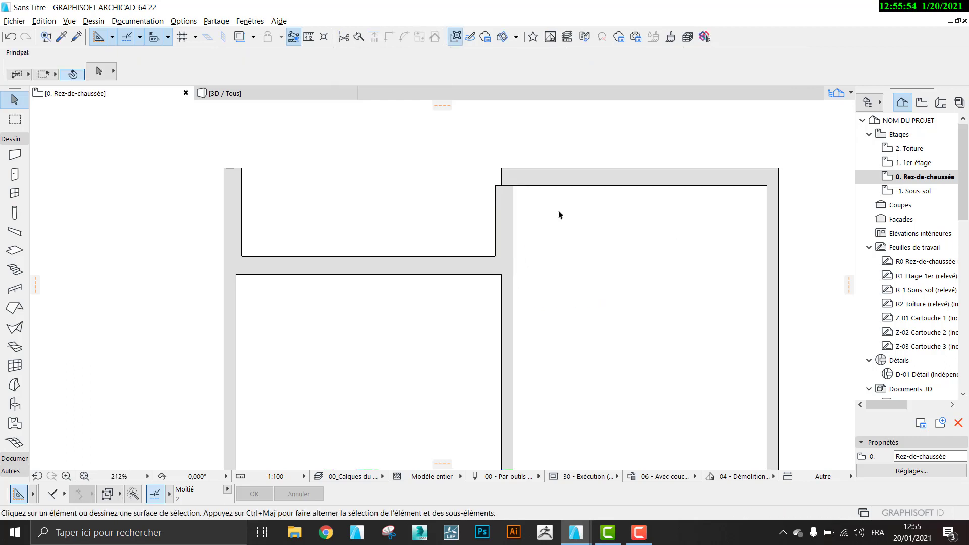
Select the balcony's right side wall with the bedroom's top wall and intersect them into a clean corner.
{"action": "left_click_drag", "start_coordinate": [559, 212], "coordinate": [474, 147]}
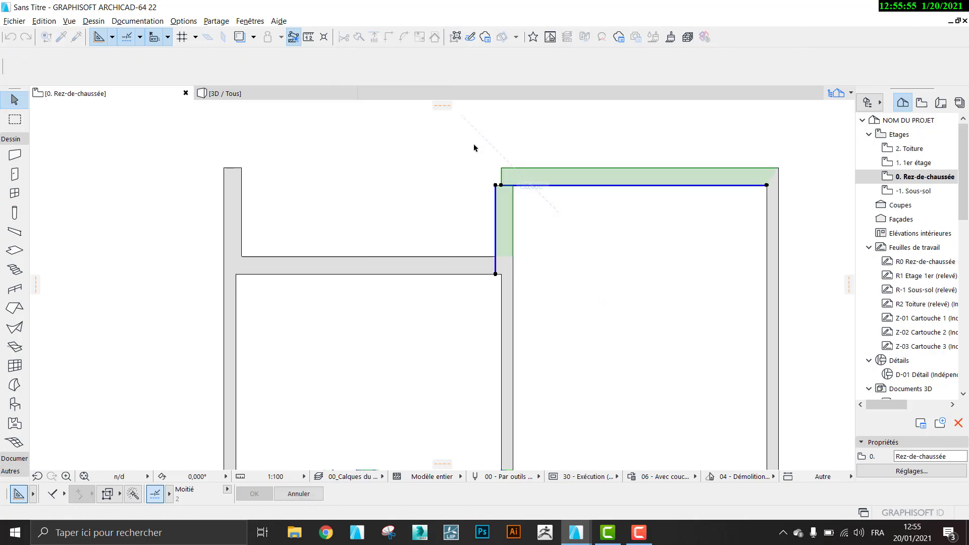
{"action": "left_click", "coordinate": [391, 155]}
{"action": "scroll", "coordinate": [387, 160], "scroll_direction": "down", "scroll_amount": 5}
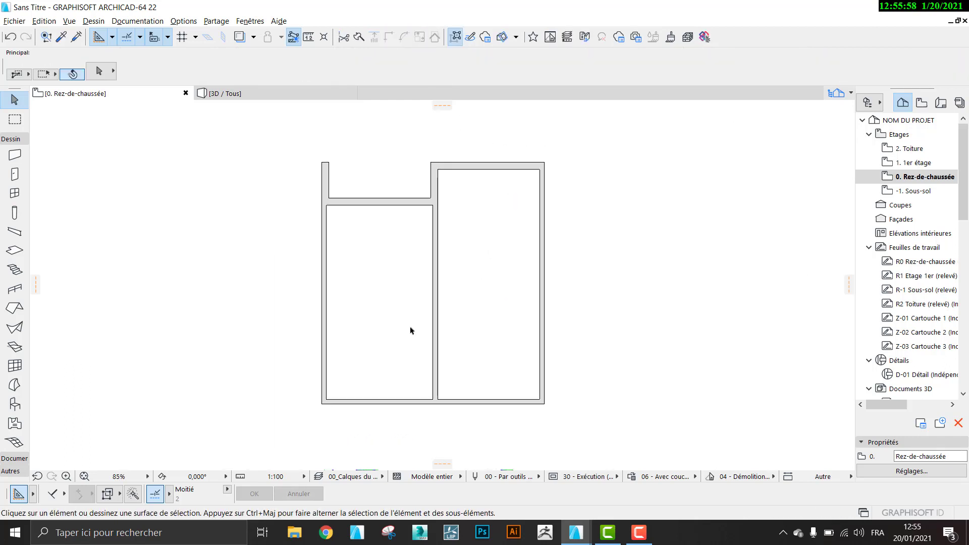
Examine the partition between living room and bedroom in the 16 01 21 project, and return to the untitled project.
{"action": "mouse_move", "coordinate": [588, 527]}
{"action": "left_click", "coordinate": [529, 495]}
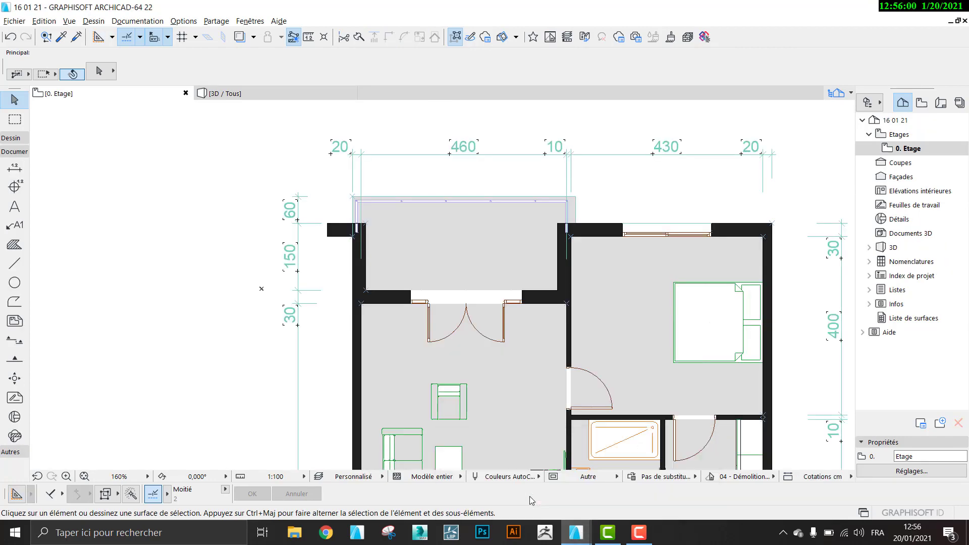
{"action": "scroll", "coordinate": [589, 360], "scroll_direction": "down", "scroll_amount": 1}
{"action": "middle_click_drag", "start_coordinate": [590, 360], "coordinate": [491, 180]}
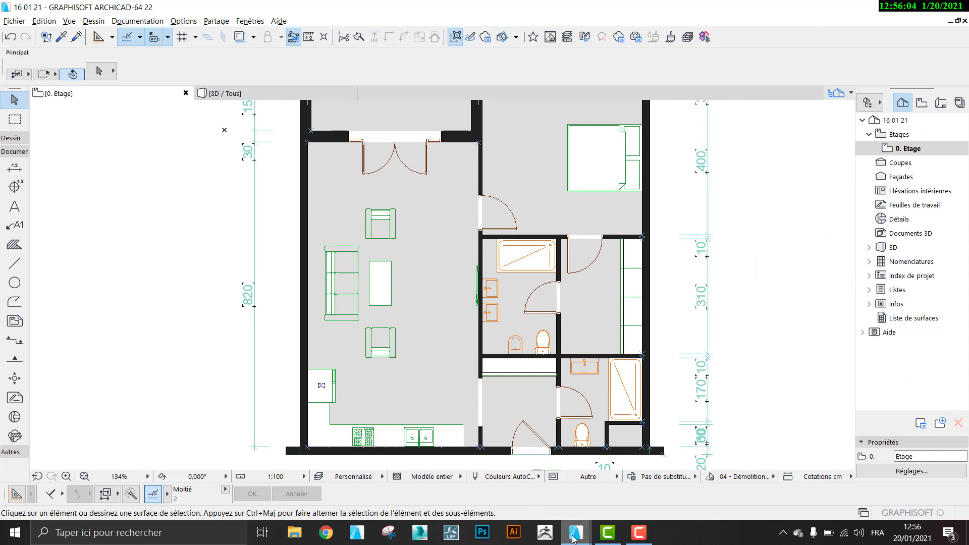
{"action": "mouse_move", "coordinate": [576, 532]}
{"action": "left_click", "coordinate": [638, 488]}
Set the thickness of the vertical partition below the balcony's right side wall to 10 cm.
{"action": "left_click", "coordinate": [437, 281]}
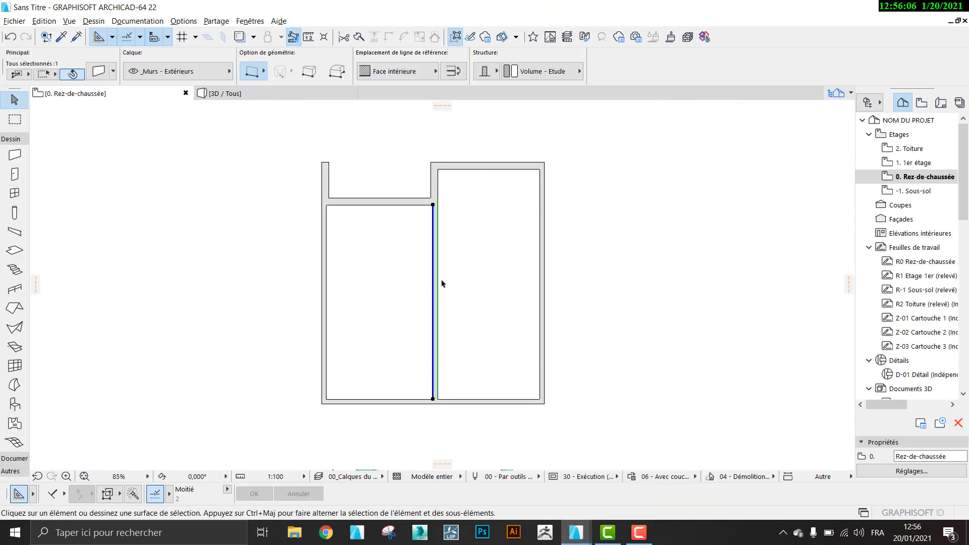
{"action": "scroll", "coordinate": [783, 52], "scroll_direction": "down", "scroll_amount": 5}
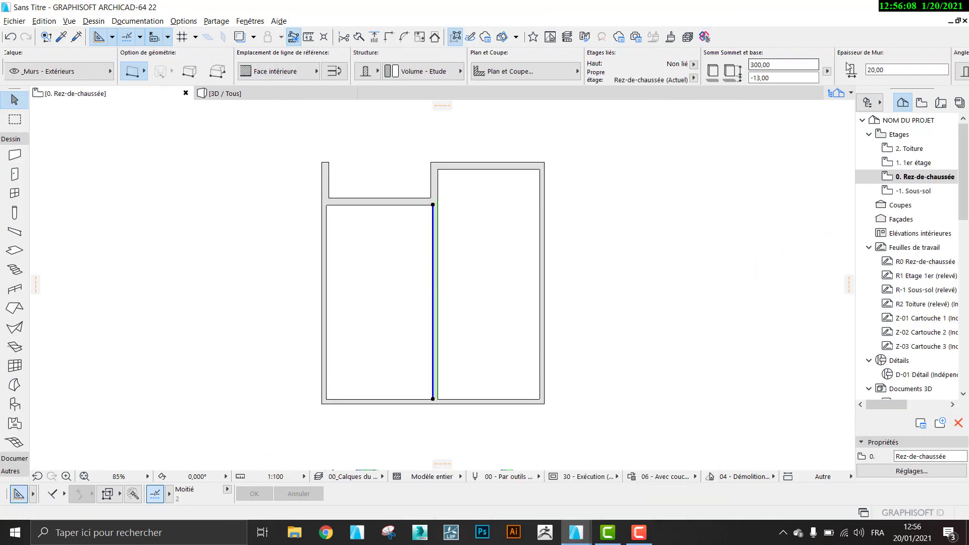
{"action": "left_click", "coordinate": [721, 70]}
{"action": "type", "text": "1"}
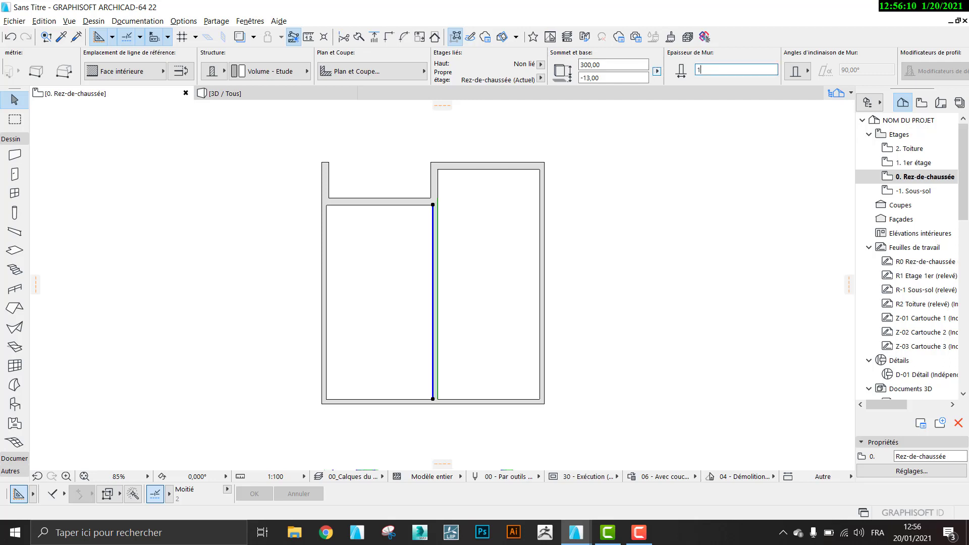
{"action": "type", "text": "0"}
{"action": "key", "text": "Return"}
Move the 10 cm partition right so its bedroom-side face aligns with that of the balcony's right side wall.
{"action": "scroll", "coordinate": [437, 206], "scroll_direction": "up", "scroll_amount": 3}
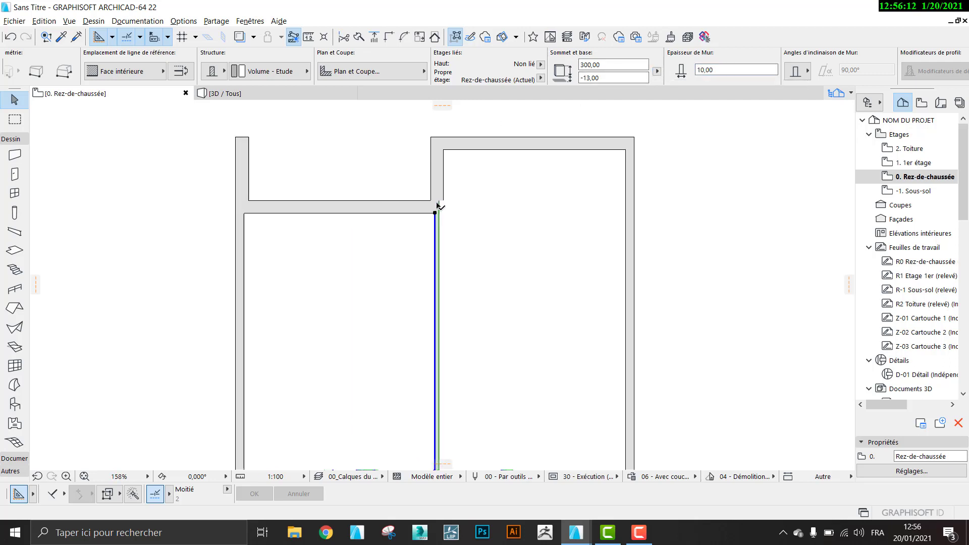
{"action": "scroll", "coordinate": [437, 206], "scroll_direction": "up", "scroll_amount": 2}
{"action": "key", "text": "ctrl+d"}
{"action": "left_click", "coordinate": [443, 227]}
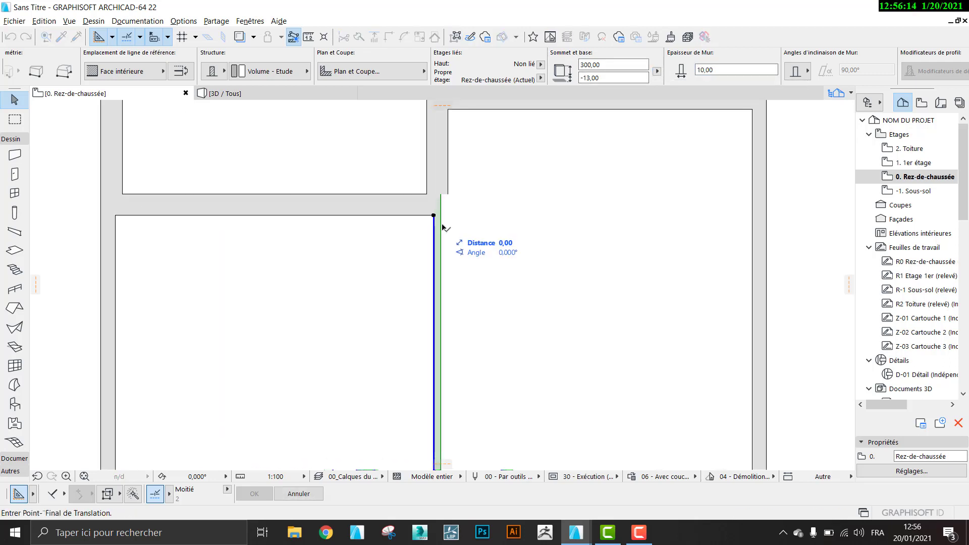
{"action": "left_click", "coordinate": [447, 211]}
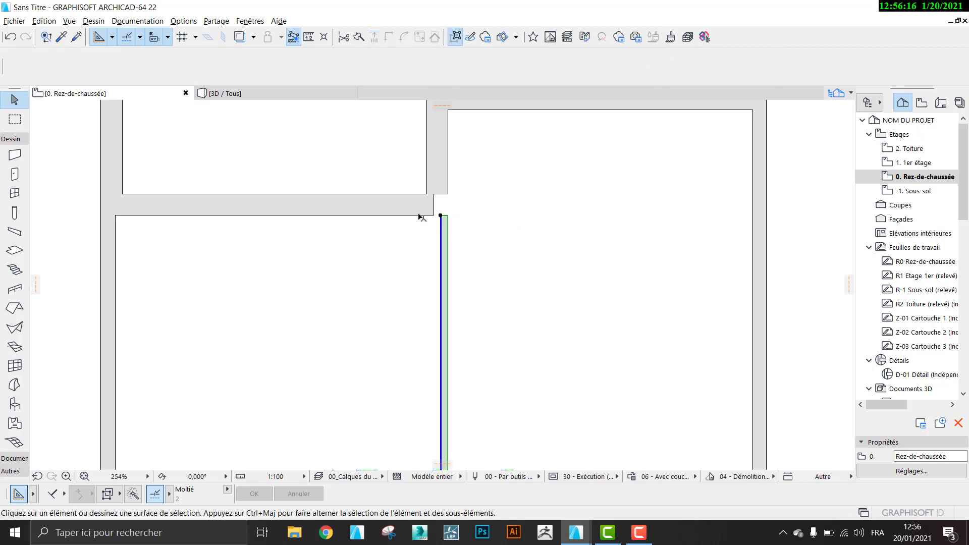
Undo the partition's accidental displacement and intersect it with the horizontal balcony wall to close their corner.
{"action": "left_click_drag", "start_coordinate": [441, 215], "coordinate": [401, 176]}
{"action": "key", "text": "ctrl+z"}
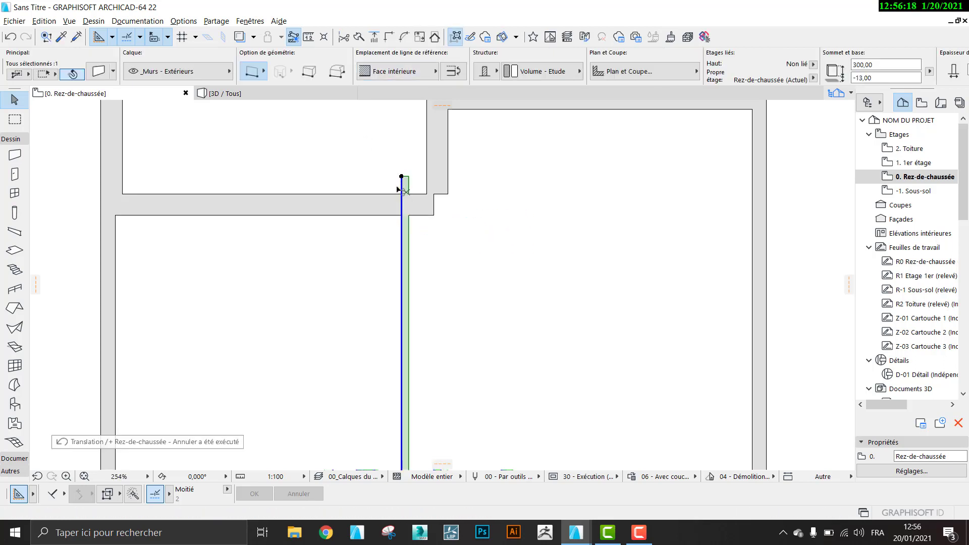
{"action": "left_click", "coordinate": [392, 206], "text": "shift"}
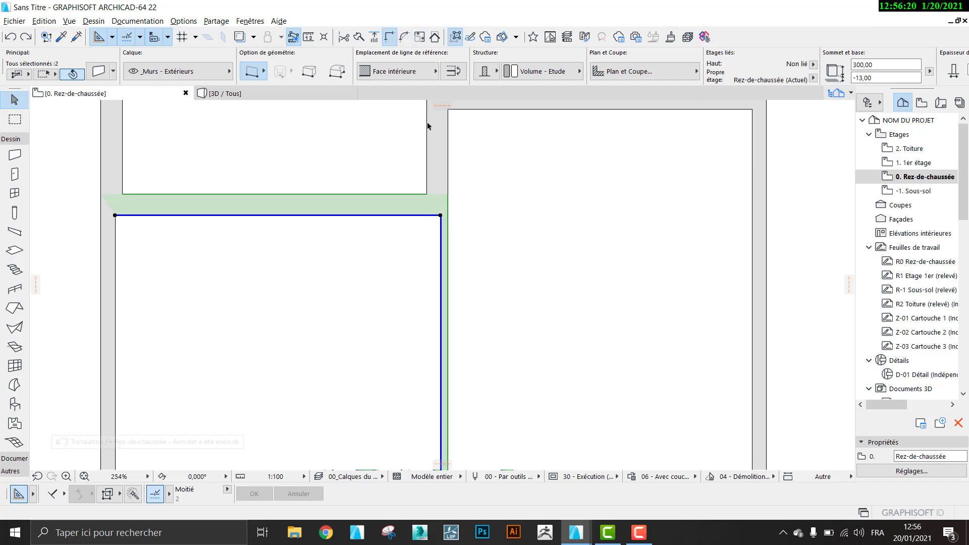
Check the entrance hall's width between its two vertical partitions in the 16 01 21 project, and return to the untitled project.
{"action": "left_click", "coordinate": [461, 167]}
{"action": "scroll", "coordinate": [471, 216], "scroll_direction": "down", "scroll_amount": 5}
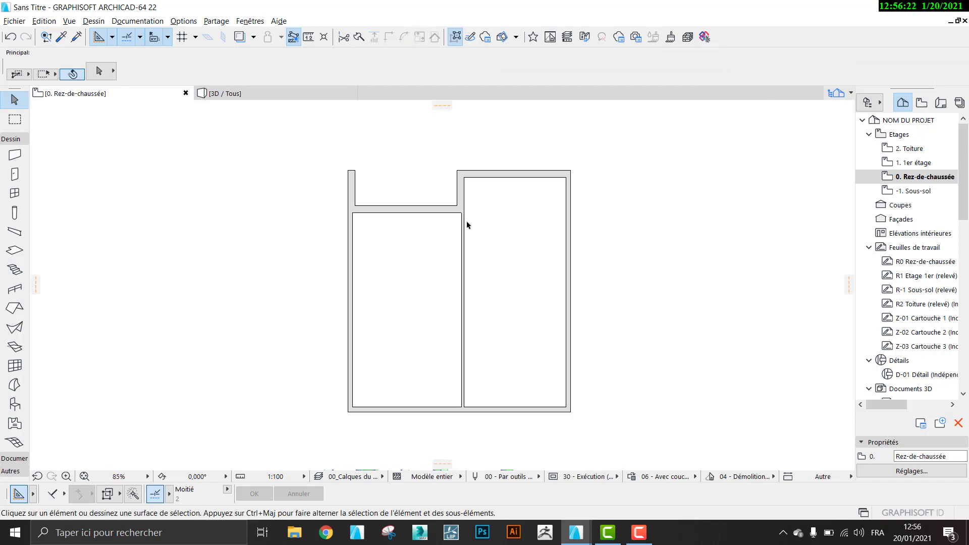
{"action": "key", "text": "alt+Tab"}
{"action": "middle_click_drag", "start_coordinate": [455, 244], "coordinate": [350, 201]}
{"action": "scroll", "coordinate": [376, 308], "scroll_direction": "down", "scroll_amount": 1}
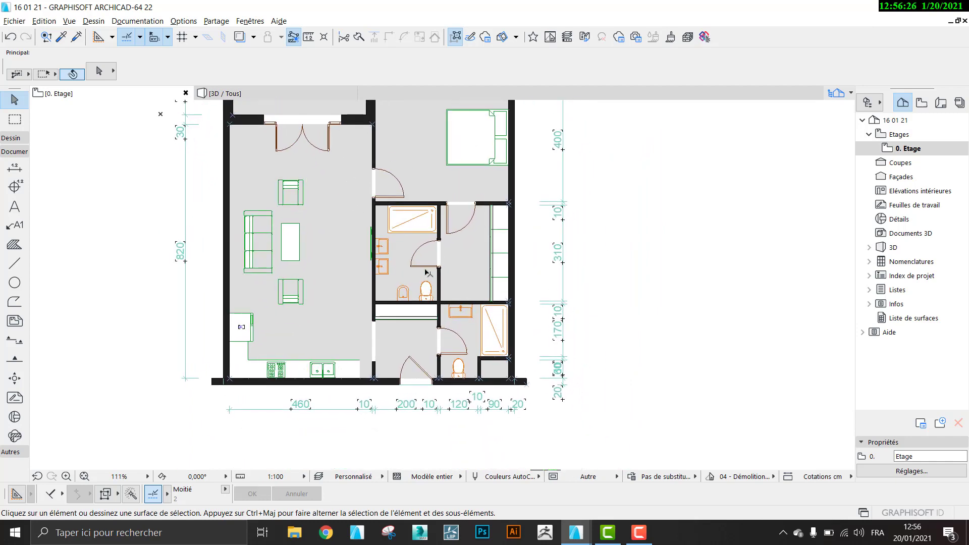
{"action": "scroll", "coordinate": [443, 282], "scroll_direction": "up", "scroll_amount": 1}
{"action": "left_click", "coordinate": [308, 37]}
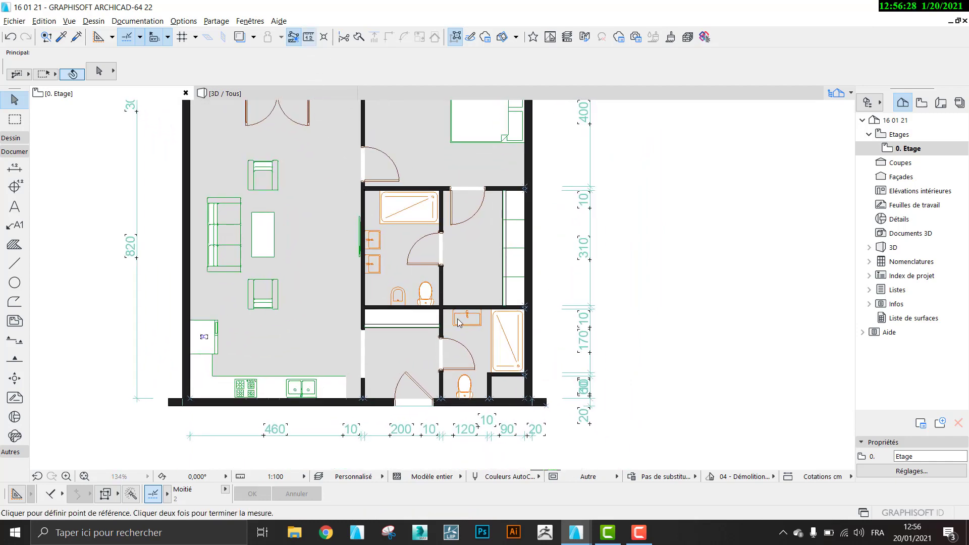
{"action": "scroll", "coordinate": [372, 399], "scroll_direction": "up", "scroll_amount": 2}
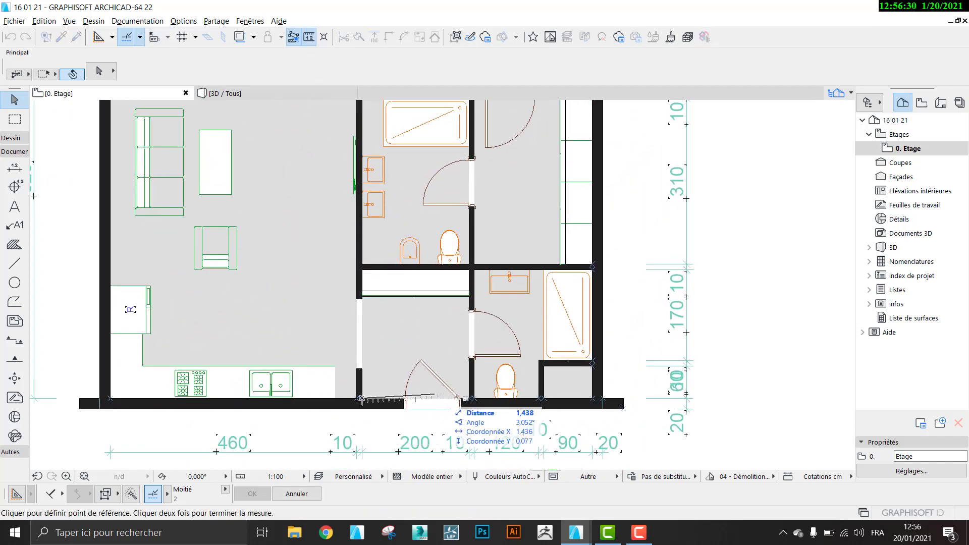
{"action": "key", "text": "Escape"}
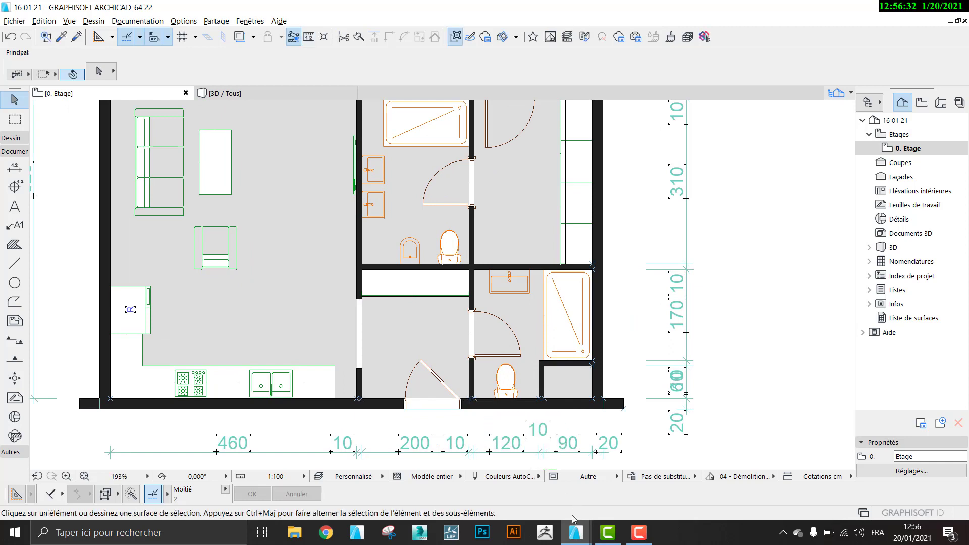
{"action": "mouse_move", "coordinate": [576, 532]}
{"action": "left_click", "coordinate": [645, 476]}
Copy the vertical 10 cm partition 210 cm to the right along the bottom exterior wall.
{"action": "left_click", "coordinate": [462, 392]}
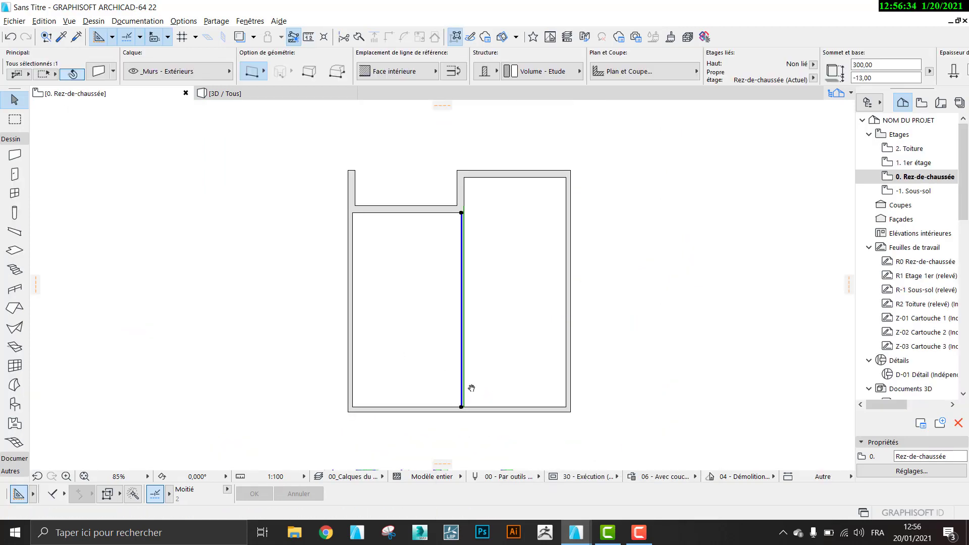
{"action": "scroll", "coordinate": [530, 389], "scroll_direction": "up", "scroll_amount": 5}
{"action": "middle_click_drag", "start_coordinate": [479, 408], "coordinate": [295, 348]}
{"action": "scroll", "coordinate": [314, 417], "scroll_direction": "up", "scroll_amount": 1}
{"action": "key", "text": "ctrl+shift+d"}
{"action": "left_click", "coordinate": [296, 348]}
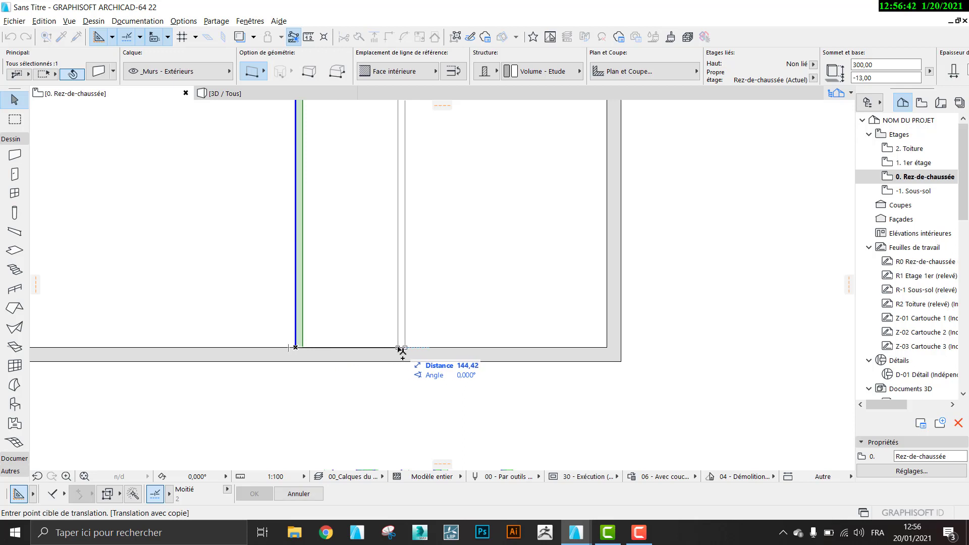
{"action": "type", "text": "210"}
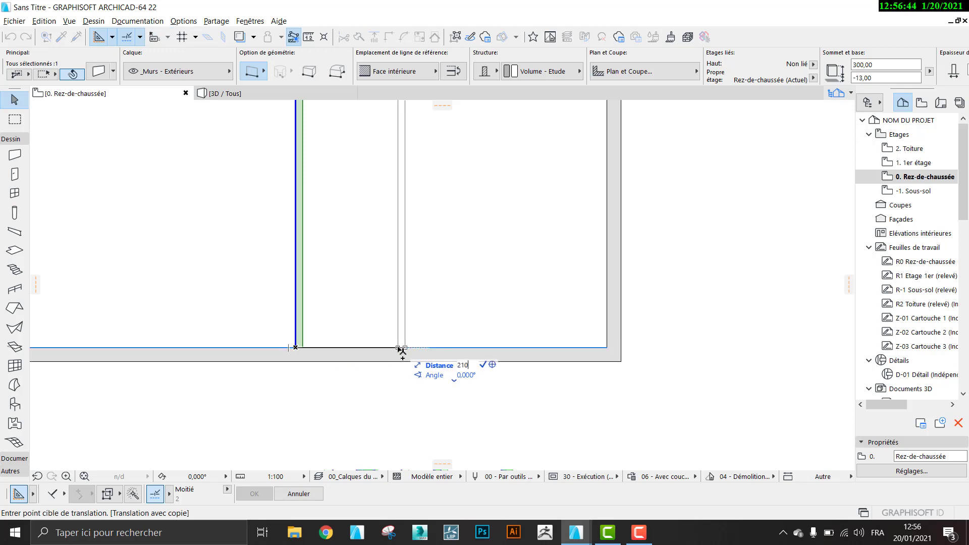
{"action": "key", "text": "Return"}
{"action": "middle_click_drag", "start_coordinate": [401, 350], "coordinate": [441, 371]}
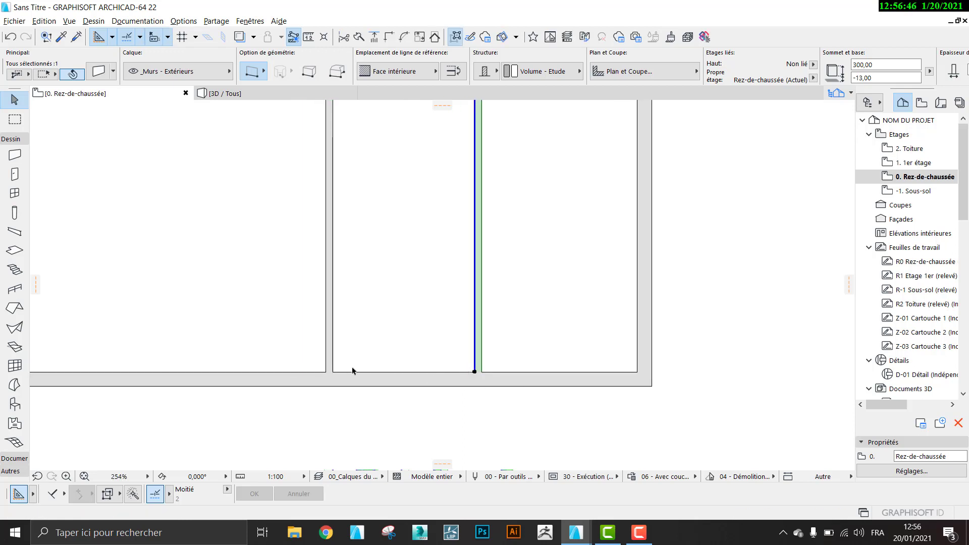
{"action": "left_click", "coordinate": [422, 341]}
Measure the clear distance between the two vertical partitions along the bottom exterior wall.
{"action": "left_click", "coordinate": [305, 34]}
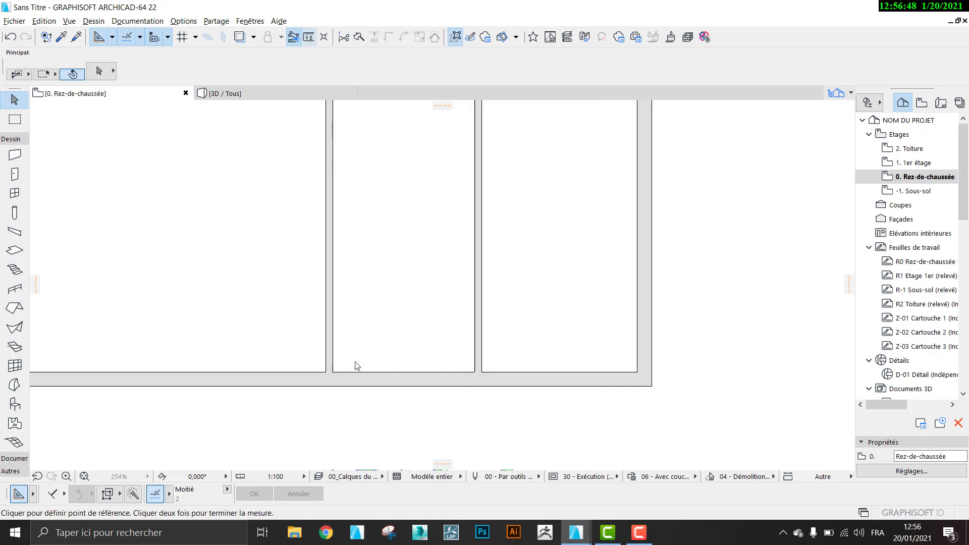
{"action": "left_click", "coordinate": [332, 372]}
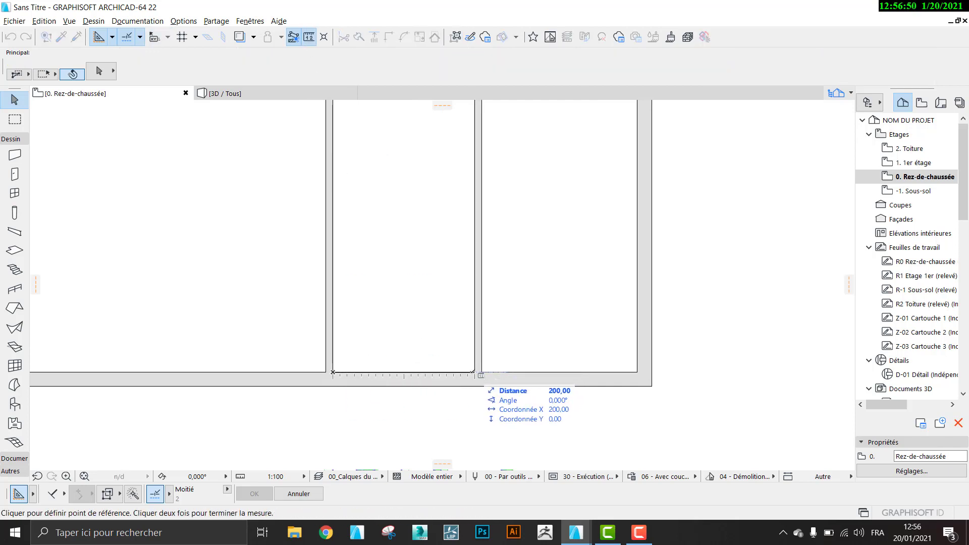
{"action": "double_click", "coordinate": [480, 375]}
{"action": "scroll", "coordinate": [372, 325], "scroll_direction": "down", "scroll_amount": 2}
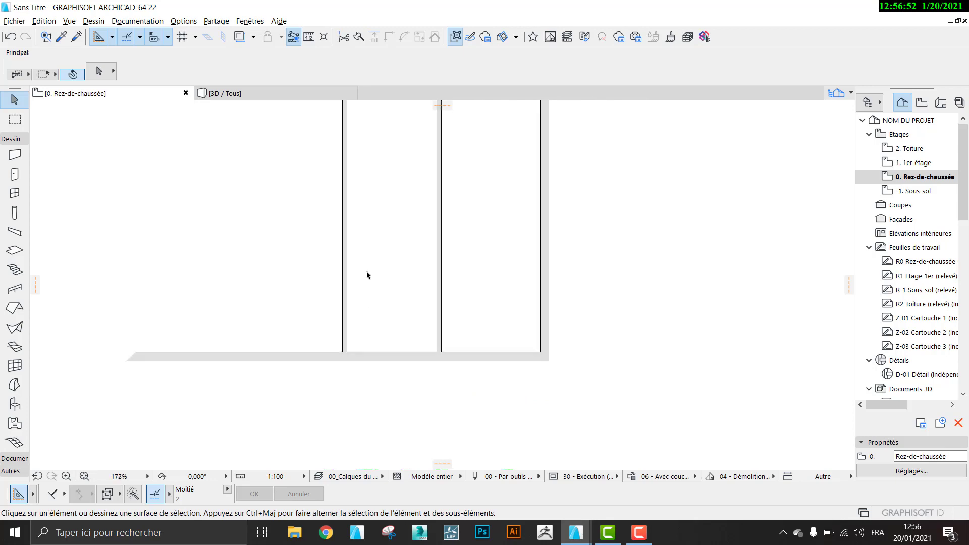
{"action": "scroll", "coordinate": [367, 274], "scroll_direction": "down", "scroll_amount": 2}
In the 16 01 21 project, measure from the shower room's upper partition down to the bottom exterior wall, and return to the untitled project.
{"action": "mouse_move", "coordinate": [561, 530]}
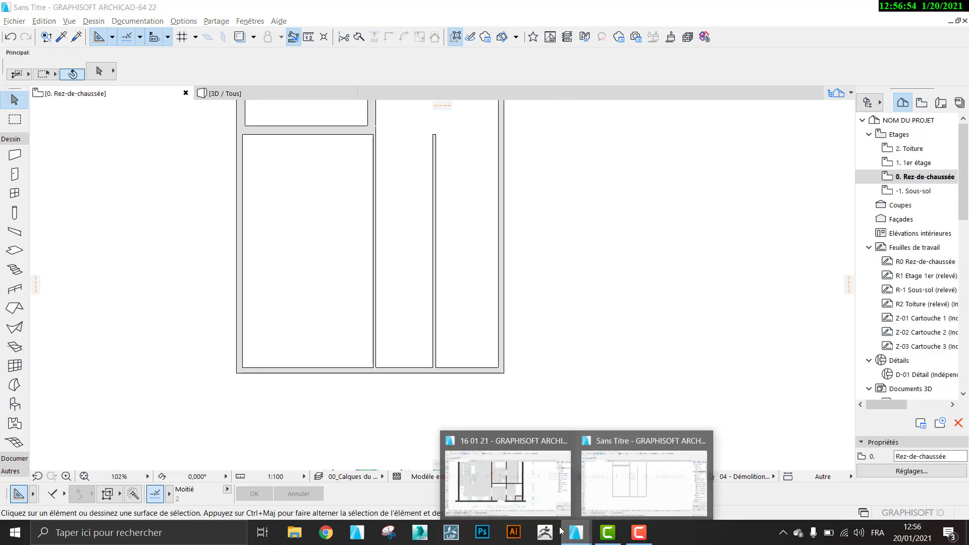
{"action": "left_click", "coordinate": [507, 480]}
{"action": "scroll", "coordinate": [474, 333], "scroll_direction": "up", "scroll_amount": 1}
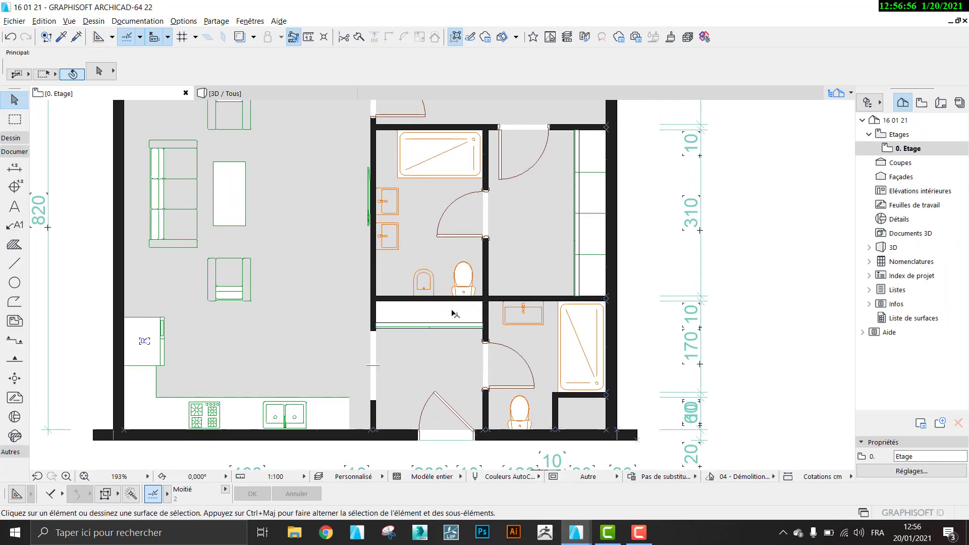
{"action": "left_click", "coordinate": [308, 37]}
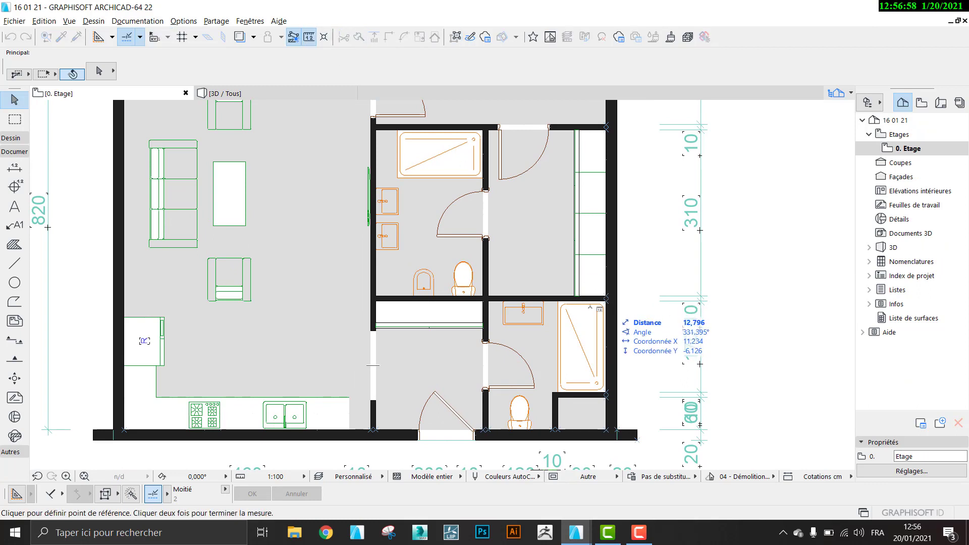
{"action": "left_click", "coordinate": [606, 301]}
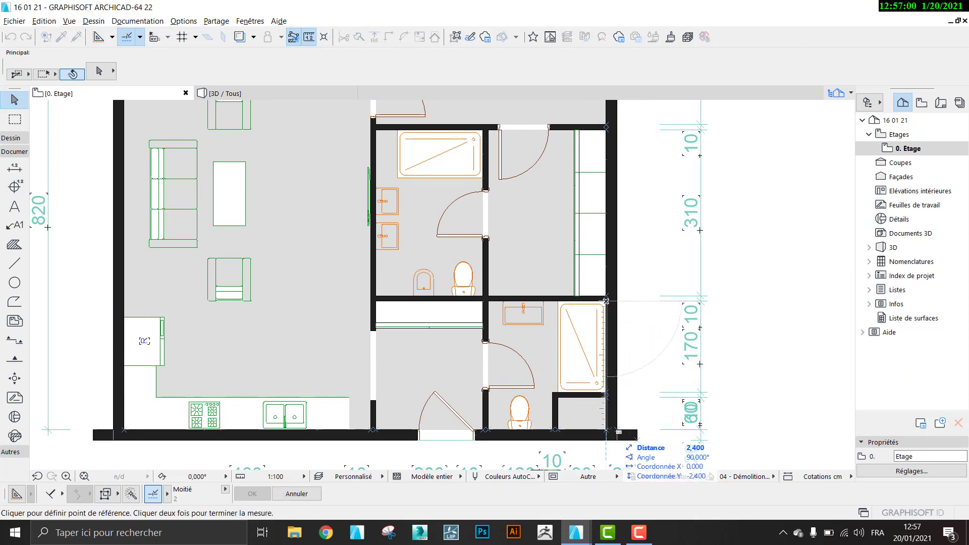
{"action": "double_click", "coordinate": [606, 430]}
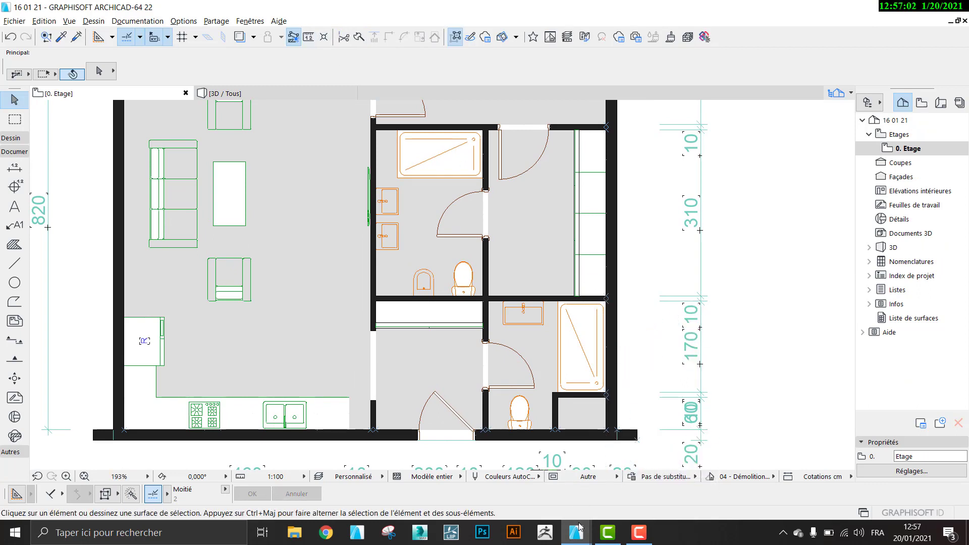
{"action": "mouse_move", "coordinate": [579, 527]}
{"action": "left_click", "coordinate": [646, 485]}
Copy the bottom exterior wall 260 cm upward to form a horizontal wall across the plan.
{"action": "left_click", "coordinate": [467, 369]}
{"action": "scroll", "coordinate": [460, 360], "scroll_direction": "up", "scroll_amount": 2}
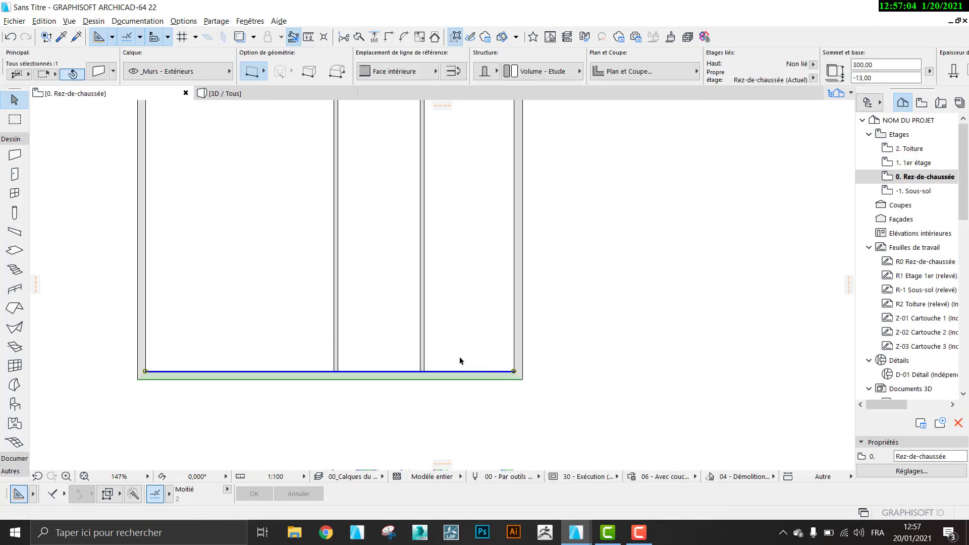
{"action": "middle_click_drag", "start_coordinate": [460, 361], "coordinate": [461, 380]}
{"action": "key", "text": "ctrl+shift+d"}
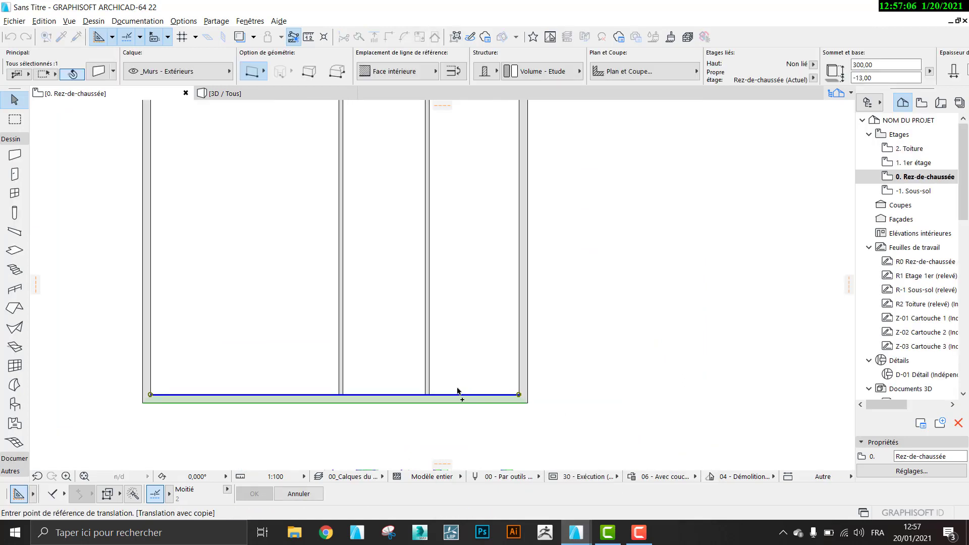
{"action": "left_click", "coordinate": [482, 403]}
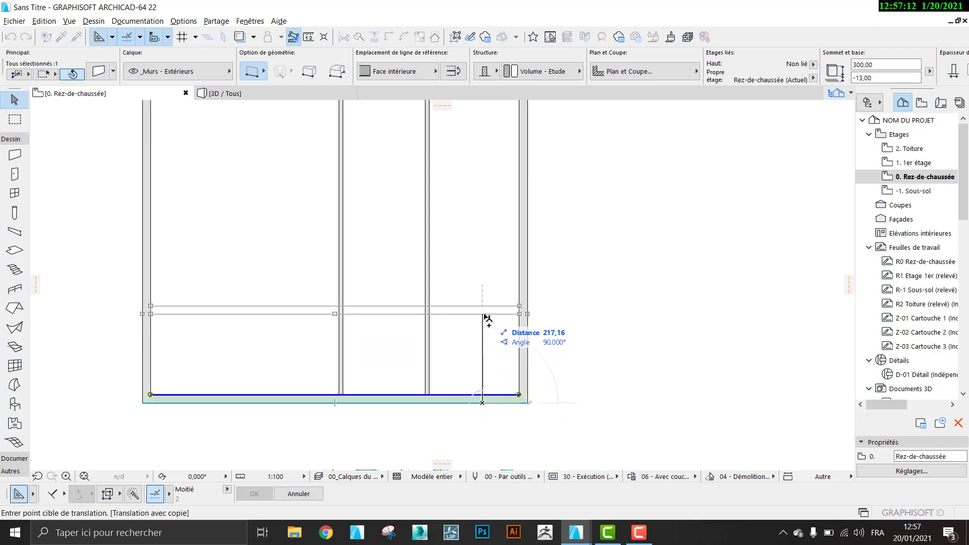
{"action": "type", "text": "260"}
{"action": "key", "text": "Return"}
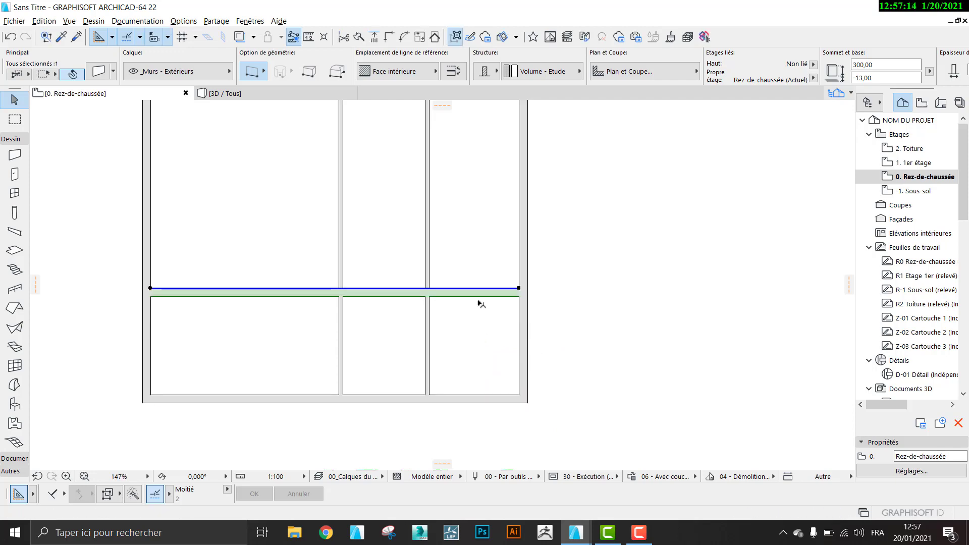
{"action": "middle_click_drag", "start_coordinate": [478, 329], "coordinate": [515, 343]}
{"action": "key", "text": "Escape"}
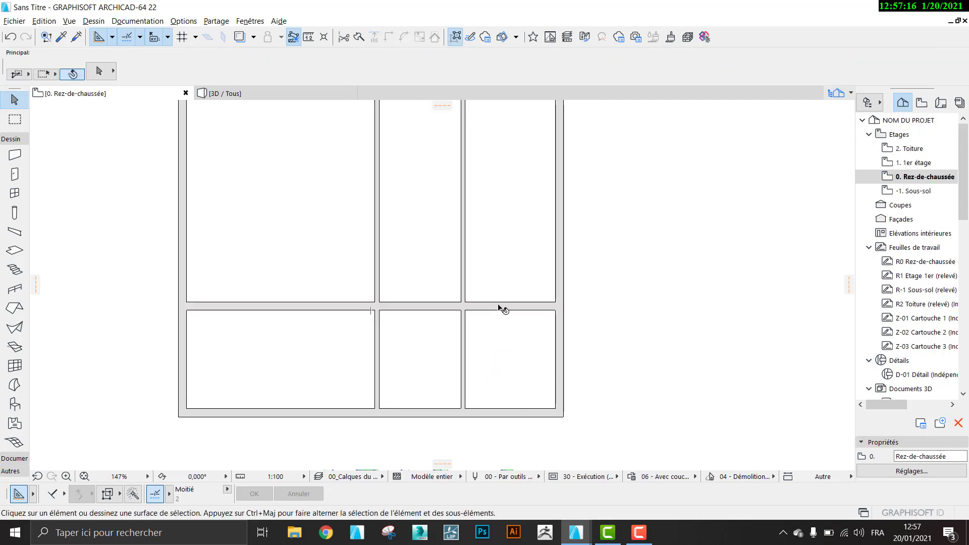
Set the thickness of the copied horizontal wall to 10 cm.
{"action": "key", "text": "alt+Tab"}
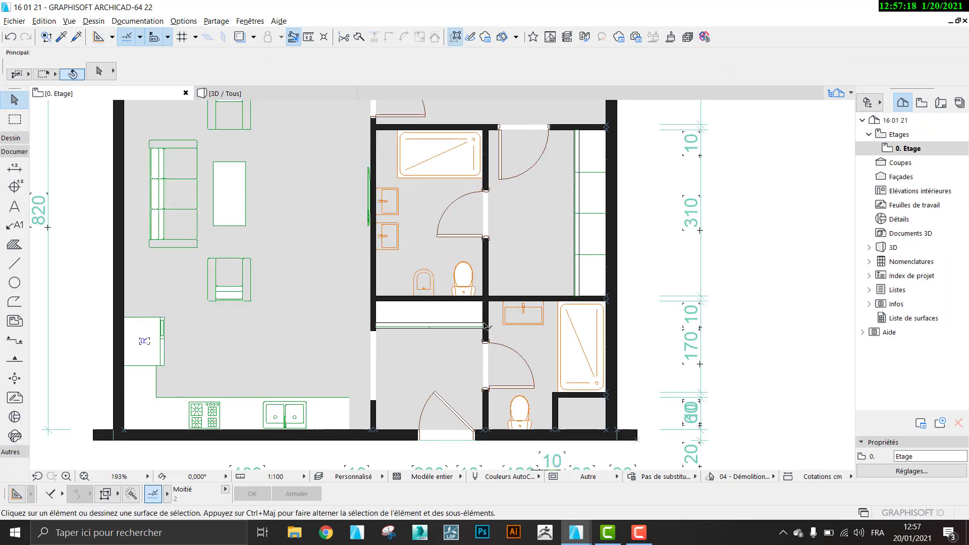
{"action": "key", "text": "alt+Tab"}
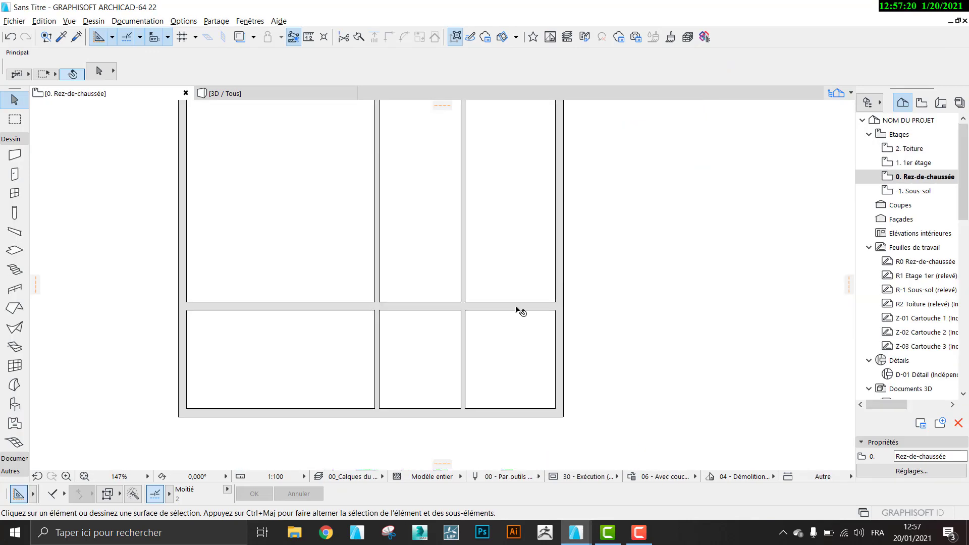
{"action": "left_click", "coordinate": [520, 309]}
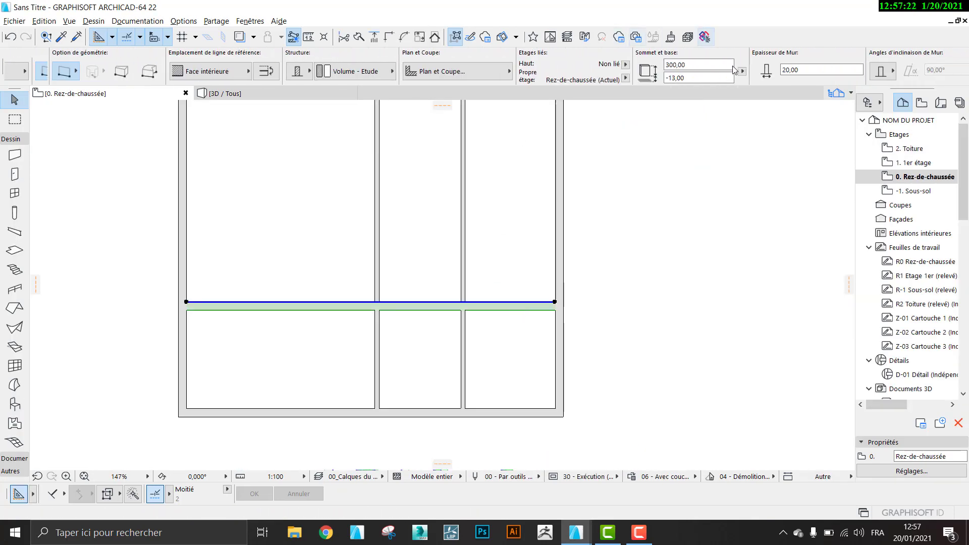
{"action": "scroll", "coordinate": [733, 66], "scroll_direction": "down", "scroll_amount": 2}
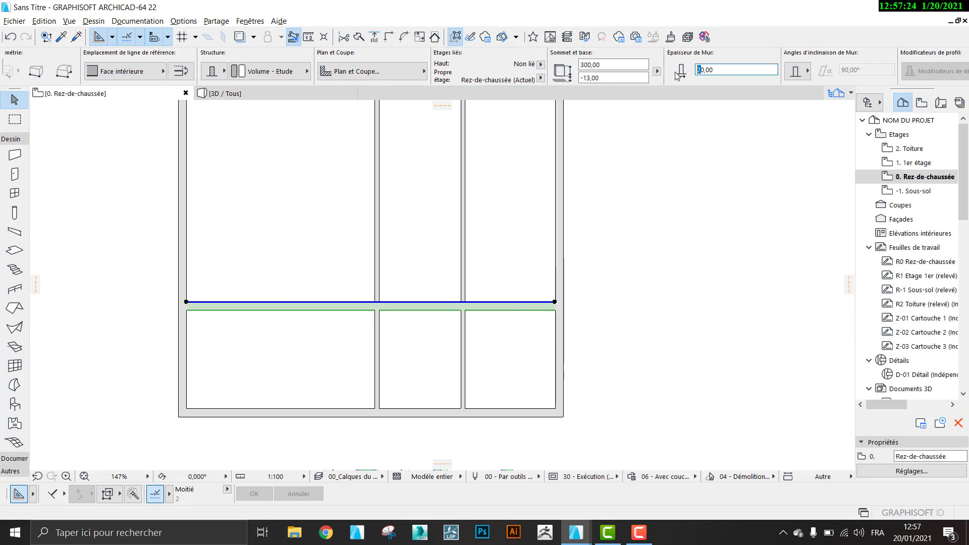
{"action": "type", "text": "1"}
{"action": "key", "text": "Return"}
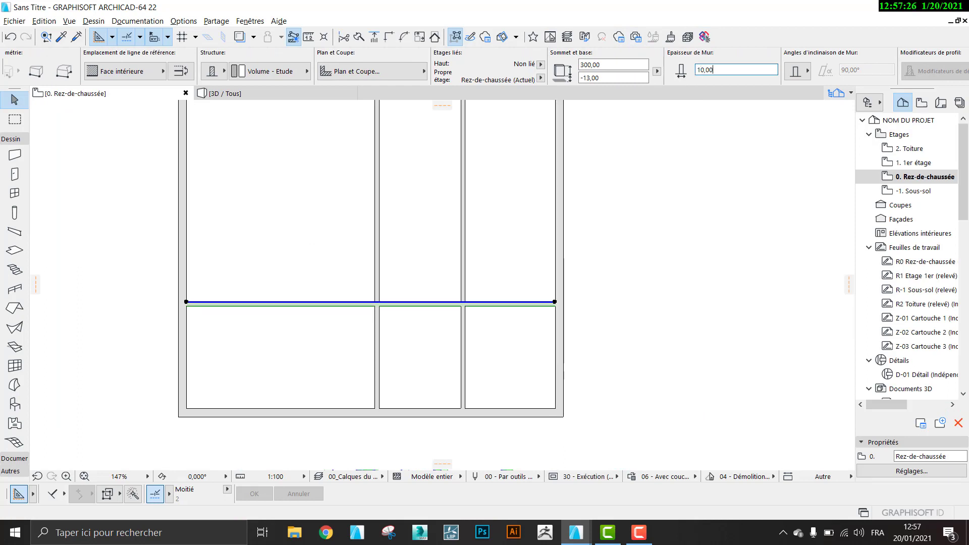
{"action": "left_click", "coordinate": [495, 220]}
Measure the height of the lower right room from the horizontal partition to the bottom exterior wall.
{"action": "scroll", "coordinate": [526, 296], "scroll_direction": "up", "scroll_amount": 4}
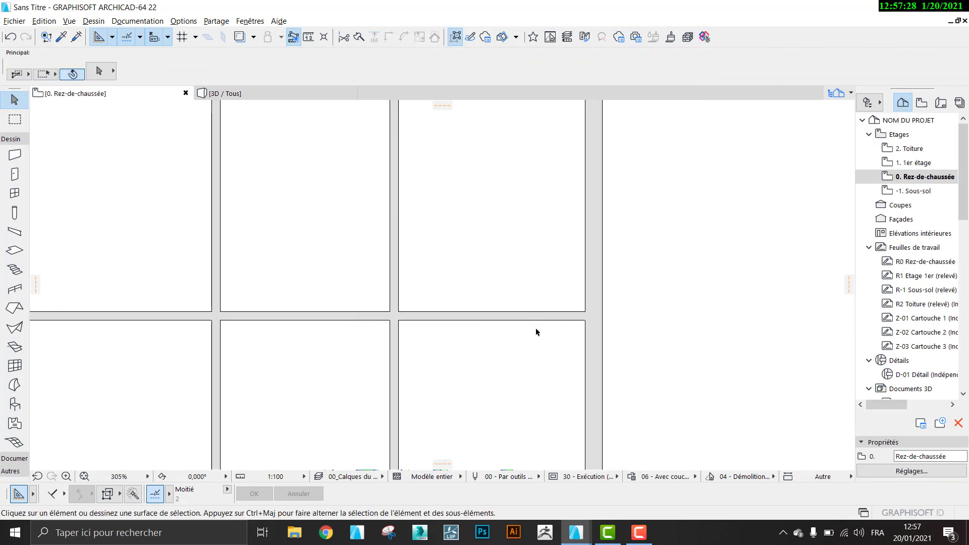
{"action": "middle_click_drag", "start_coordinate": [548, 332], "coordinate": [545, 264]}
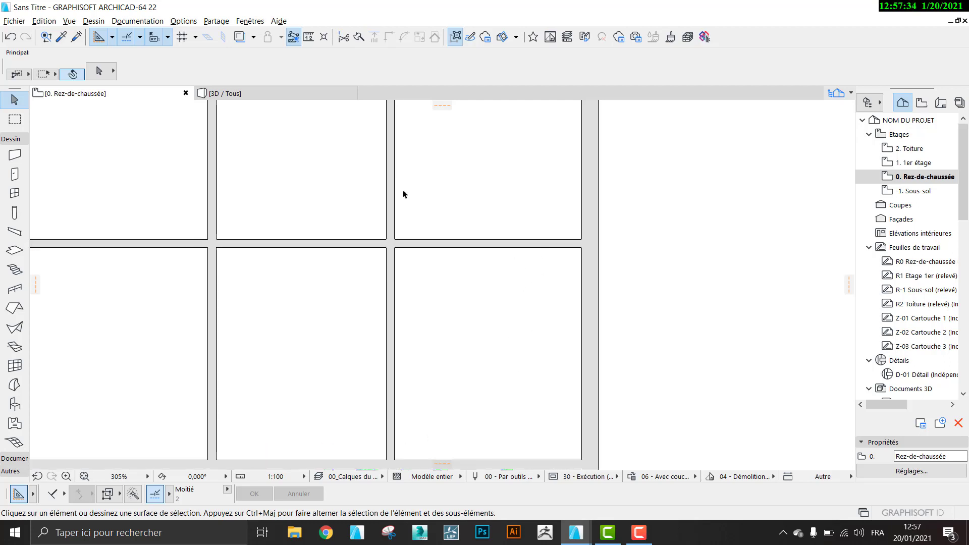
{"action": "key", "text": "m"}
{"action": "left_click", "coordinate": [581, 247]}
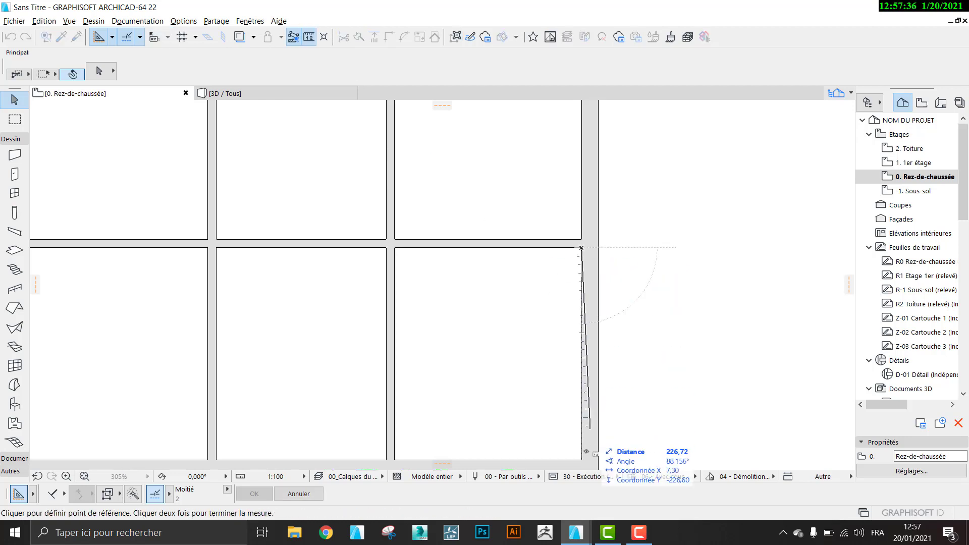
{"action": "double_click", "coordinate": [582, 453]}
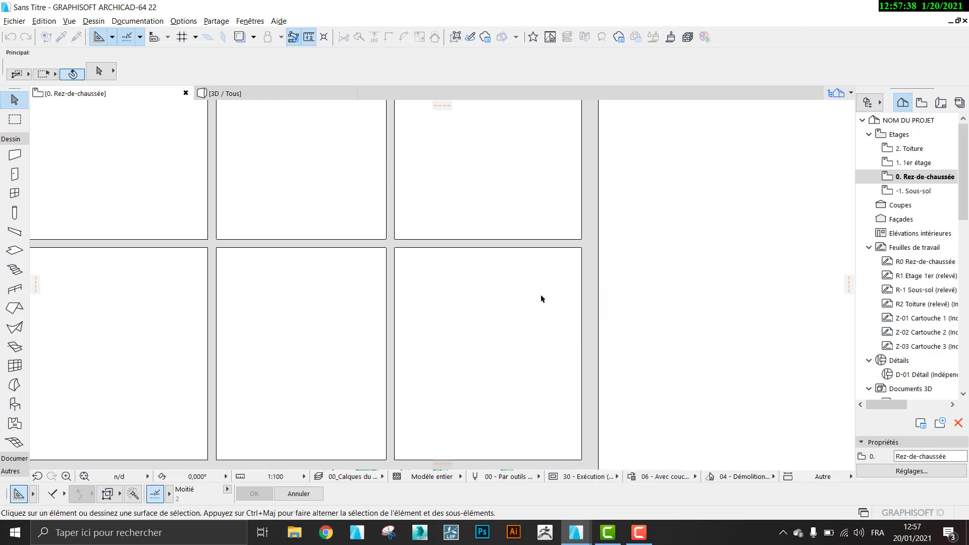
Move the horizontal 10 cm partition down by its own thickness, and switch to the 16 01 21 project.
{"action": "left_click", "coordinate": [558, 246]}
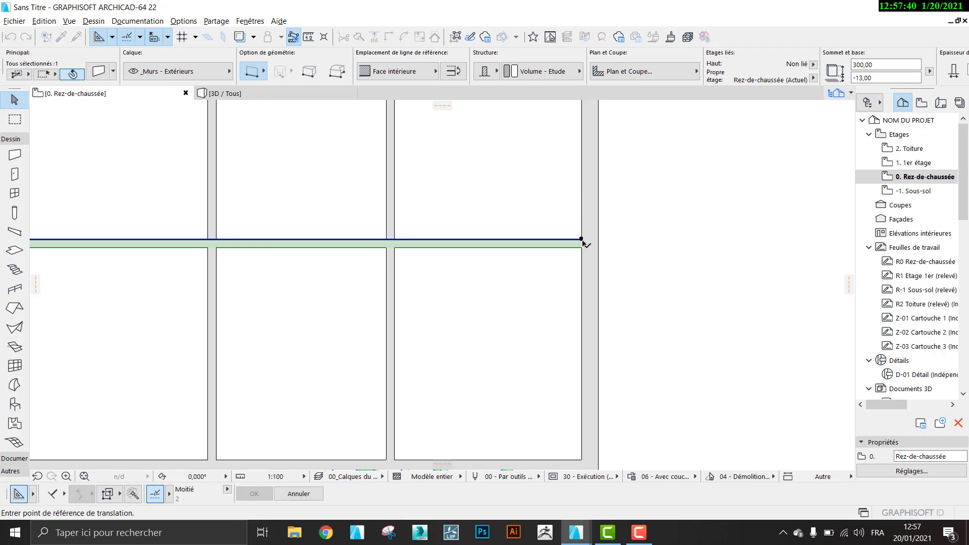
{"action": "left_click_drag", "start_coordinate": [581, 240], "coordinate": [582, 248]}
{"action": "left_click", "coordinate": [541, 319]}
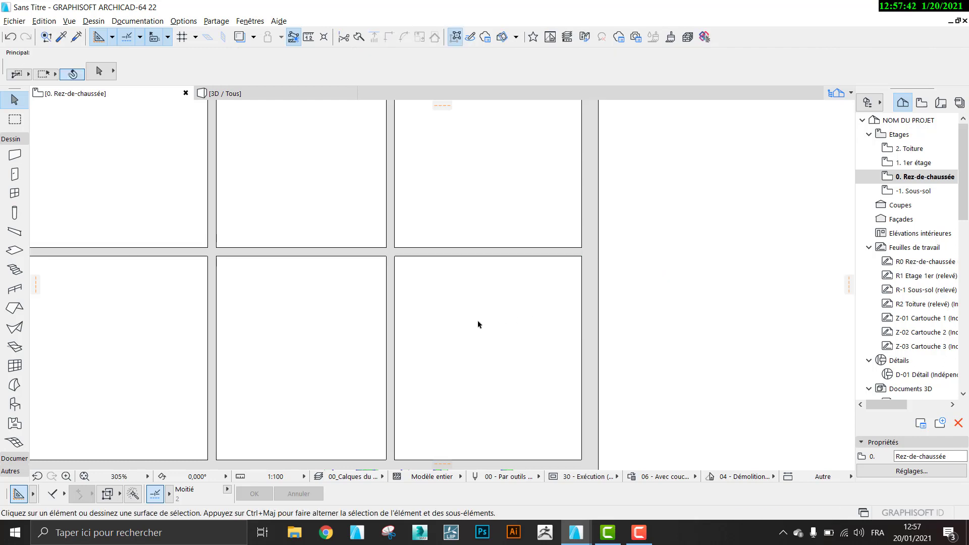
{"action": "scroll", "coordinate": [480, 324], "scroll_direction": "down", "scroll_amount": 4}
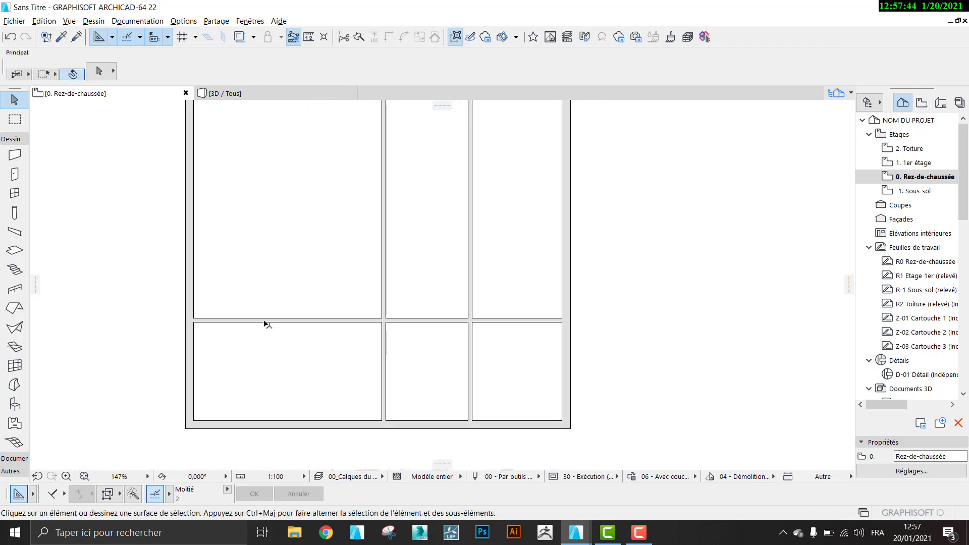
{"action": "key", "text": "alt+Tab"}
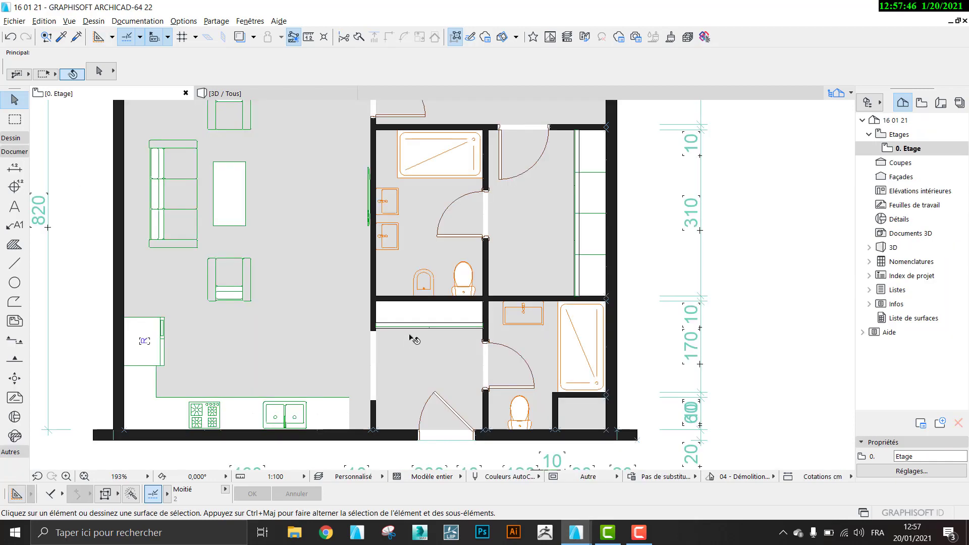
Measure the dressing room's height along the right exterior wall between its two horizontal partitions, and switch to the untitled project.
{"action": "middle_click_drag", "start_coordinate": [412, 336], "coordinate": [406, 395]}
{"action": "middle_click_drag", "start_coordinate": [423, 312], "coordinate": [401, 349]}
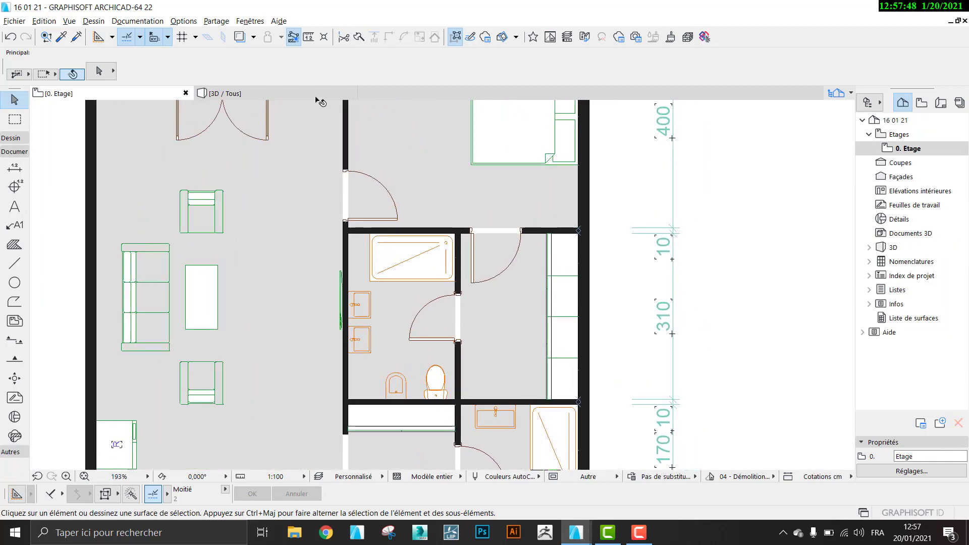
{"action": "left_click", "coordinate": [309, 38]}
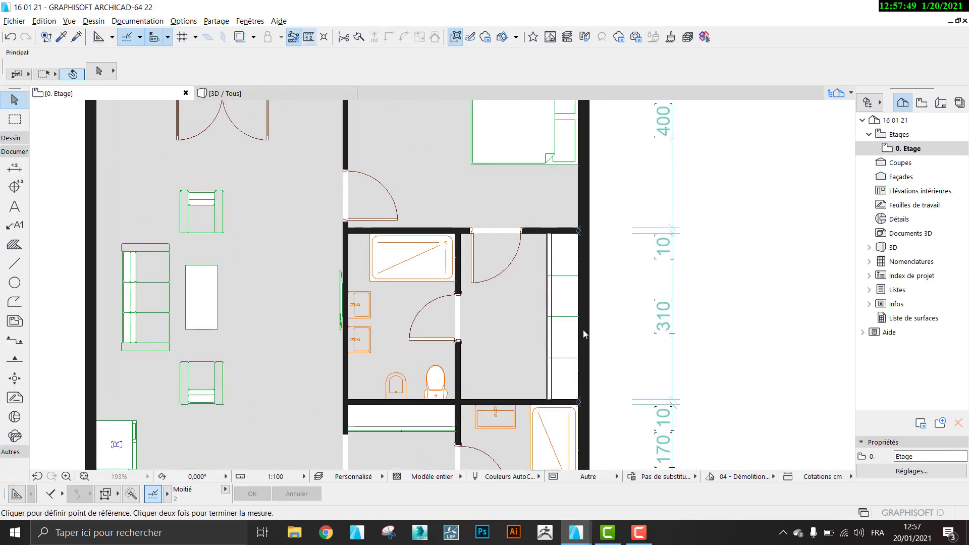
{"action": "left_click", "coordinate": [579, 400]}
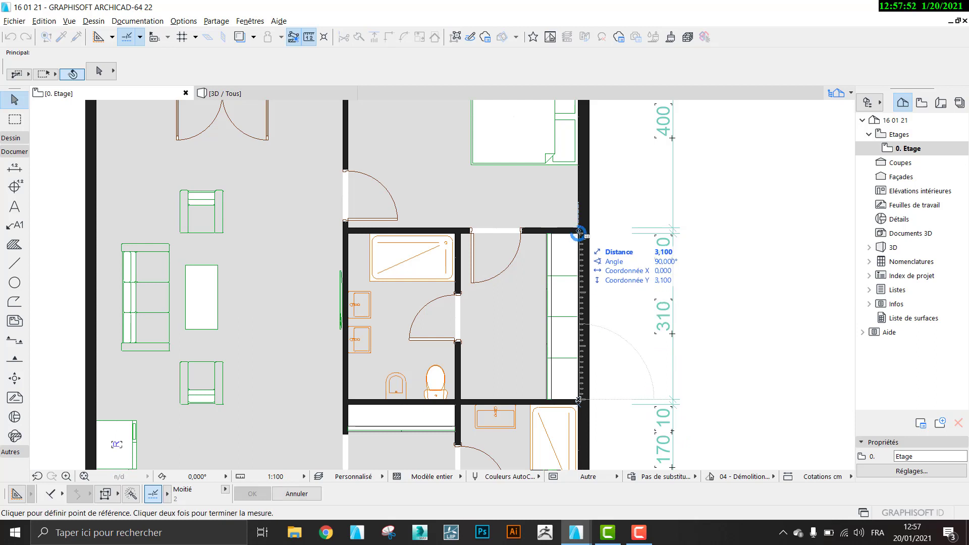
{"action": "double_click", "coordinate": [578, 233]}
{"action": "mouse_move", "coordinate": [576, 532]}
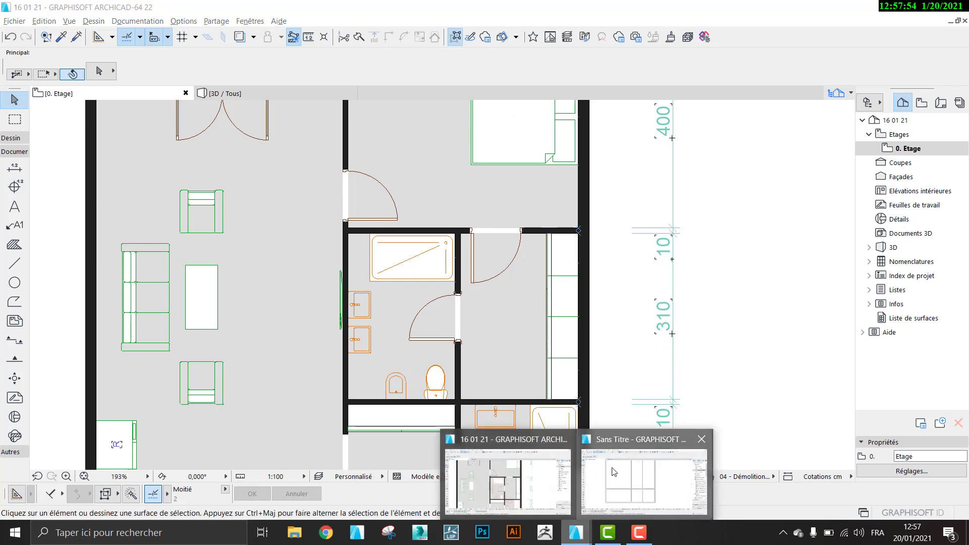
{"action": "left_click", "coordinate": [651, 477]}
Copy the horizontal 10 cm partition 320 cm upward to form a second horizontal partition across the plan.
{"action": "left_click", "coordinate": [529, 321]}
{"action": "key", "text": "ctrl+shift+d"}
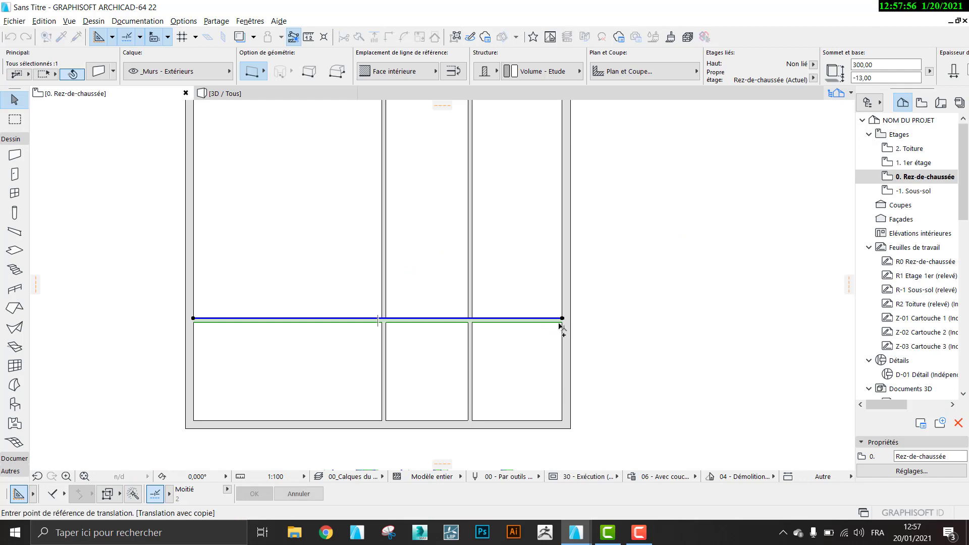
{"action": "scroll", "coordinate": [565, 325], "scroll_direction": "up", "scroll_amount": 2}
{"action": "left_click", "coordinate": [569, 389]}
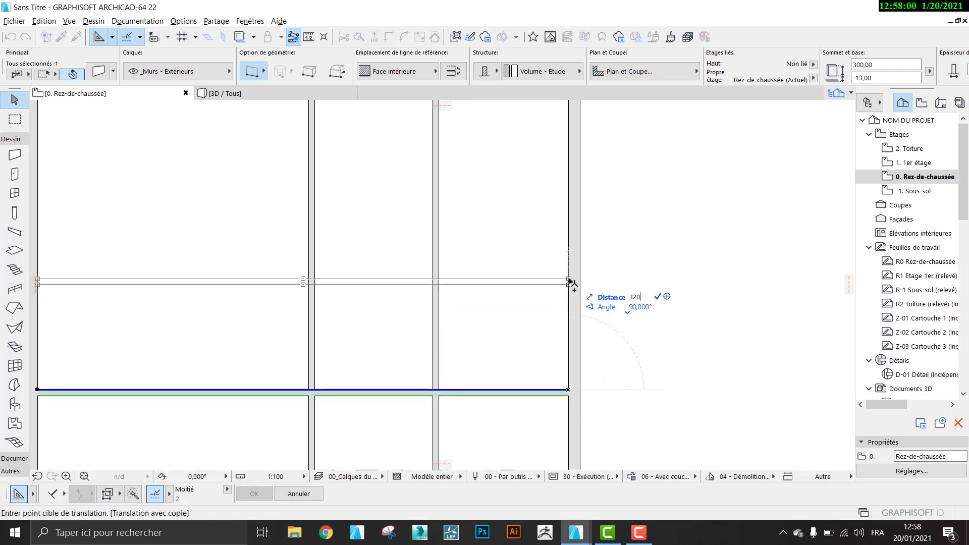
{"action": "left_click", "coordinate": [572, 283]}
{"action": "key", "text": "Escape"}
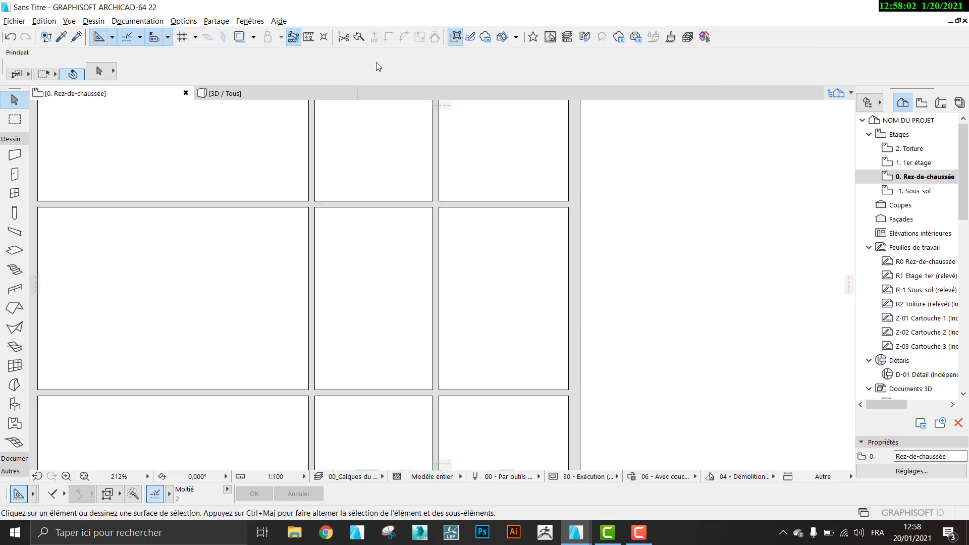
Measure the clear height between the two horizontal partitions along the right exterior wall.
{"action": "left_click", "coordinate": [308, 37]}
{"action": "left_click", "coordinate": [568, 207]}
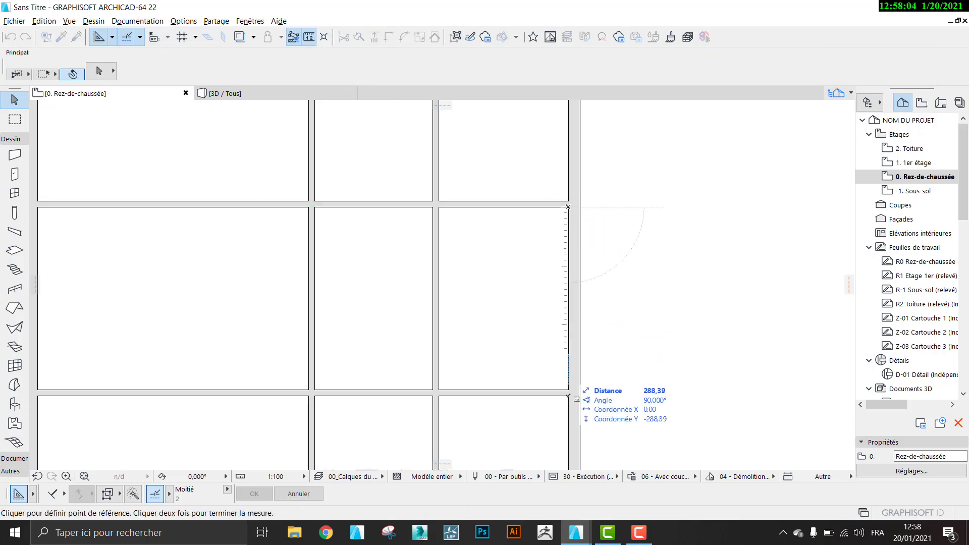
{"action": "key", "text": "Escape"}
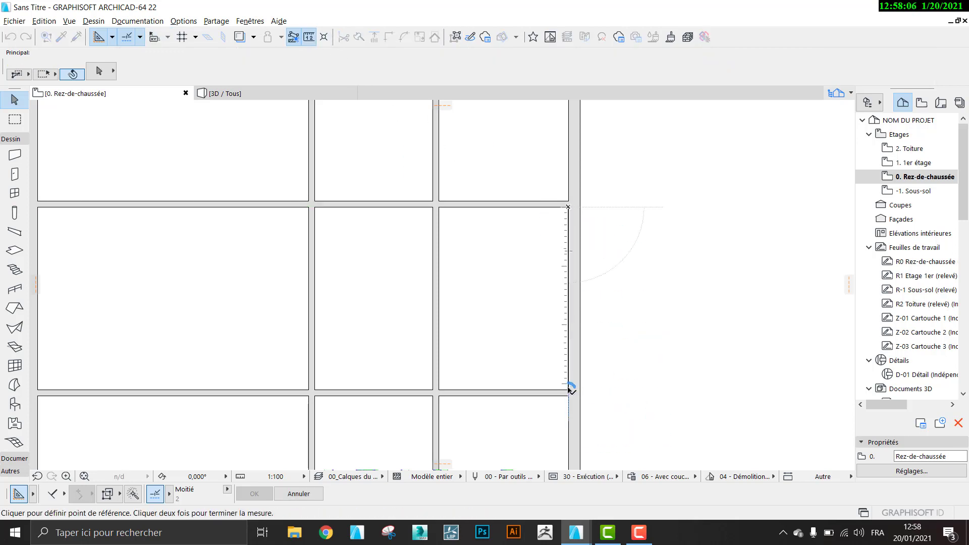
{"action": "scroll", "coordinate": [502, 325], "scroll_direction": "down", "scroll_amount": 1}
{"action": "scroll", "coordinate": [502, 325], "scroll_direction": "down", "scroll_amount": 3}
Compare the partition layout with the reference plan in the 16 01 21 project, and return to the untitled project.
{"action": "key", "text": "alt+Tab"}
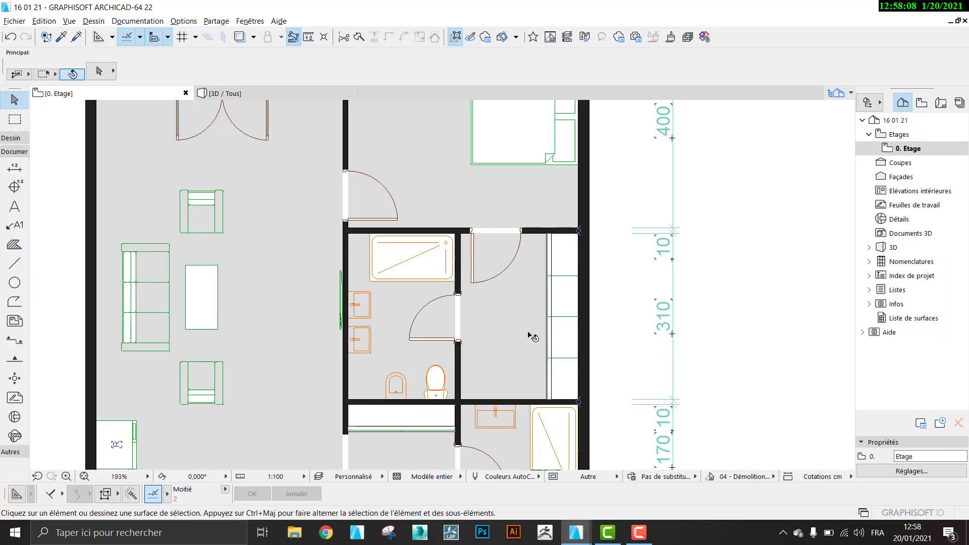
{"action": "scroll", "coordinate": [529, 334], "scroll_direction": "down", "scroll_amount": 1}
{"action": "middle_click_drag", "start_coordinate": [528, 333], "coordinate": [562, 318]}
{"action": "scroll", "coordinate": [562, 319], "scroll_direction": "down", "scroll_amount": 1}
{"action": "key", "text": "alt+Tab"}
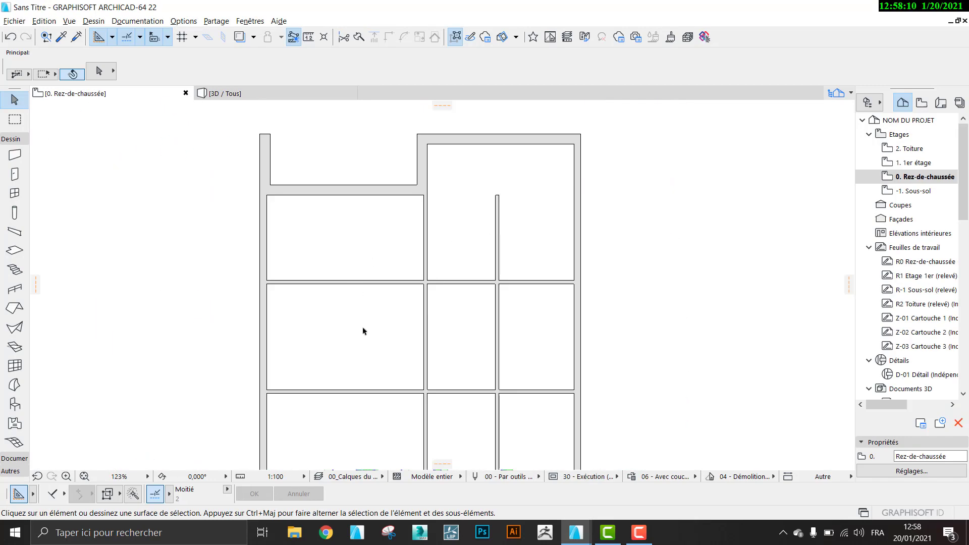
{"action": "key", "text": "alt+Tab"}
{"action": "key", "text": "alt+Tab"}
Trim away the vertical partition stub in the upper right room and both horizontal partition segments crossing the large left room.
{"action": "left_click", "coordinate": [343, 39]}
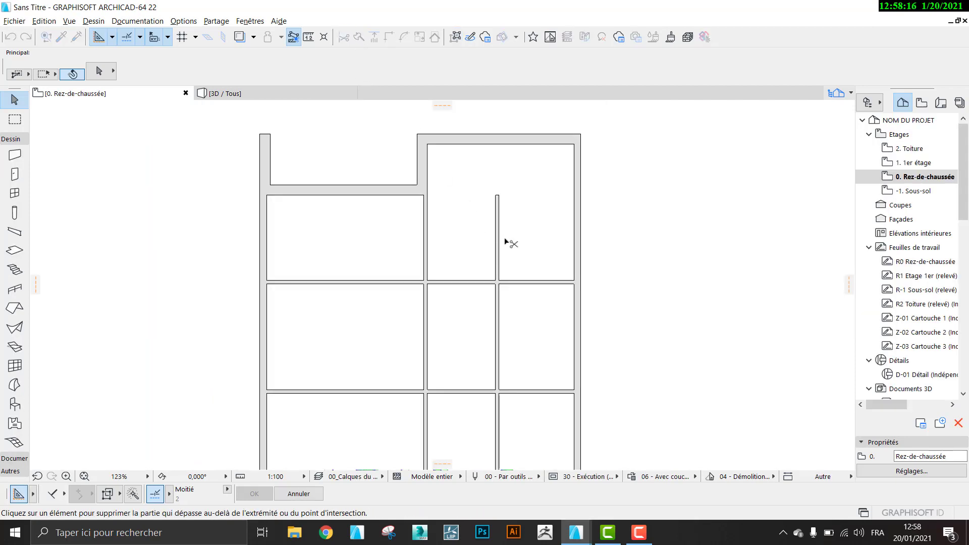
{"action": "scroll", "coordinate": [498, 243], "scroll_direction": "up", "scroll_amount": 2}
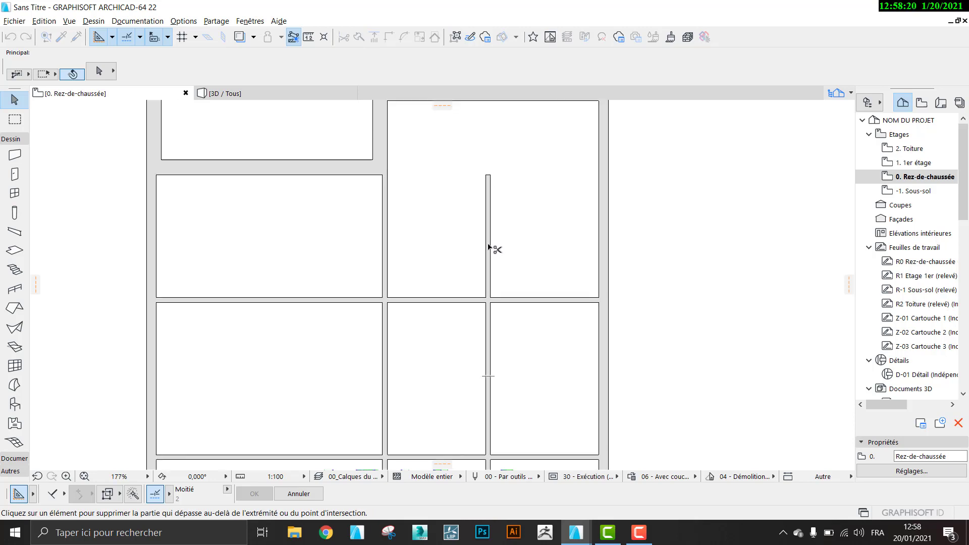
{"action": "left_click", "coordinate": [489, 250]}
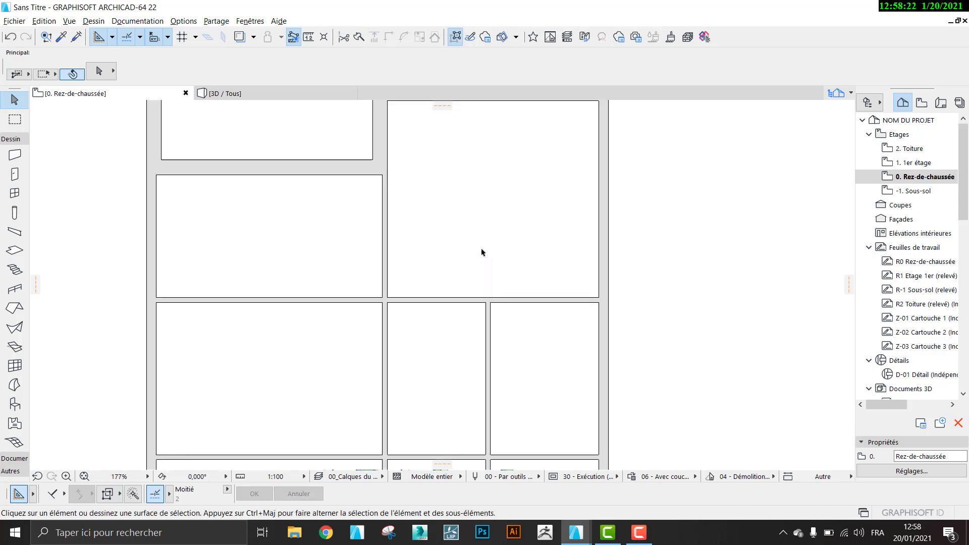
{"action": "scroll", "coordinate": [487, 232], "scroll_direction": "down", "scroll_amount": 3}
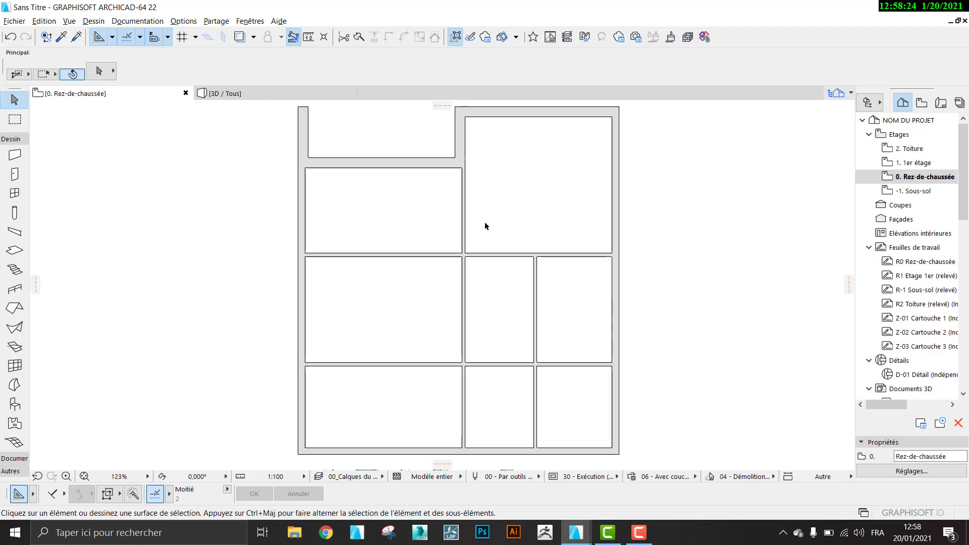
{"action": "left_click", "coordinate": [395, 257]}
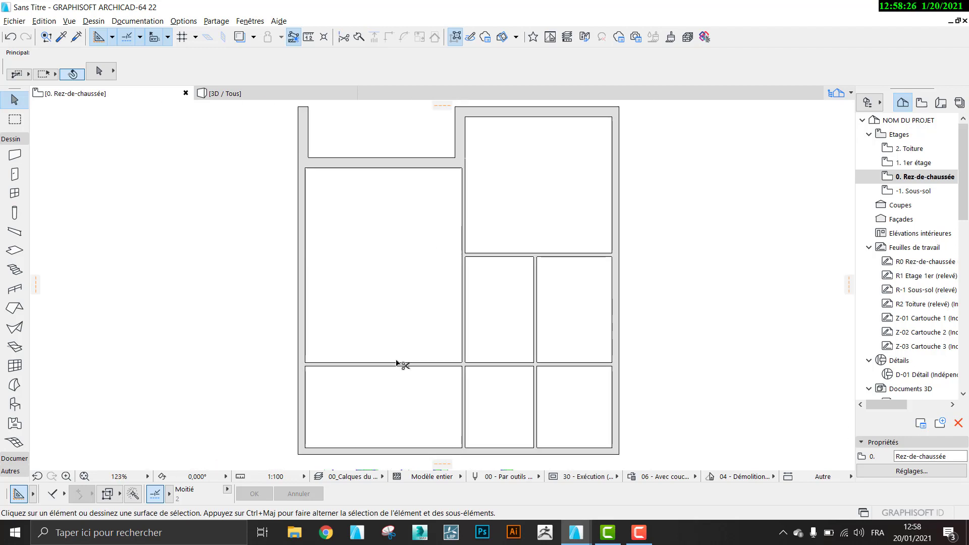
{"action": "left_click", "coordinate": [396, 366]}
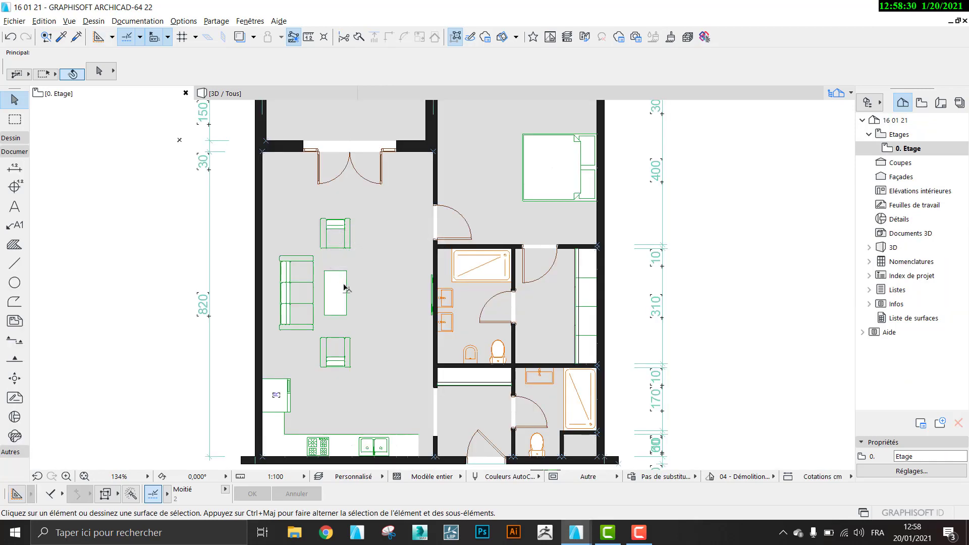
In the 16 01 21 project, measure the WC's width along the bottom wall up to the shaft partition, and return to the untitled project.
{"action": "scroll", "coordinate": [363, 299], "scroll_direction": "up", "scroll_amount": 3}
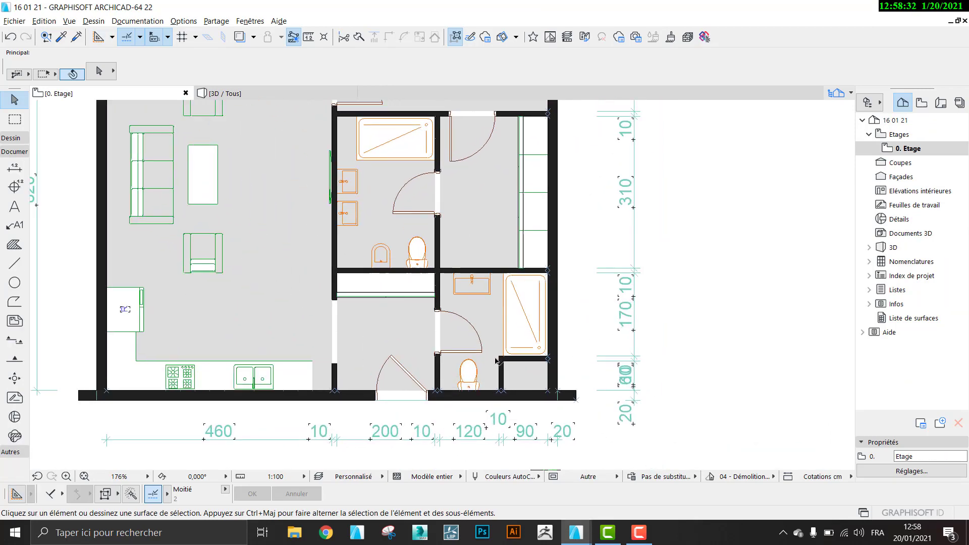
{"action": "scroll", "coordinate": [497, 360], "scroll_direction": "up", "scroll_amount": 3}
{"action": "left_click", "coordinate": [309, 37]}
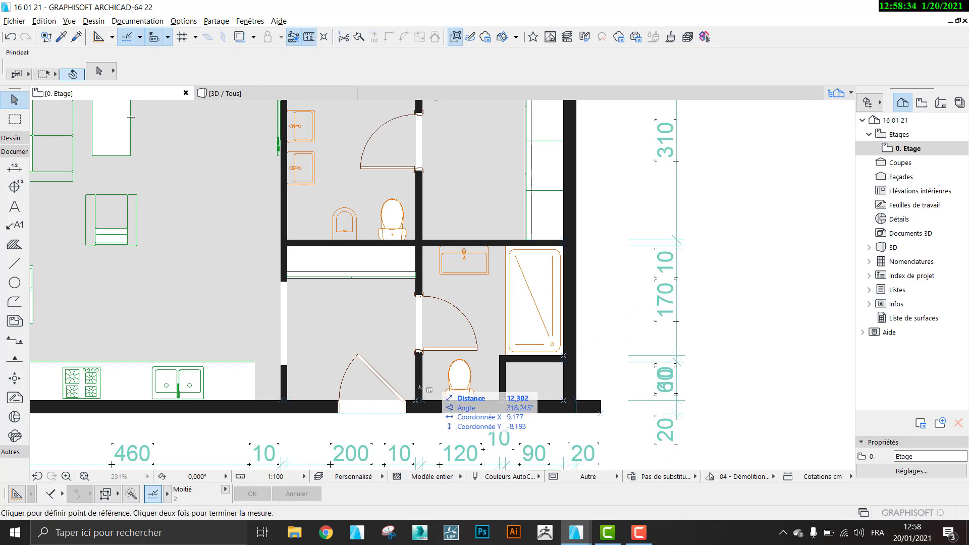
{"action": "left_click", "coordinate": [421, 401]}
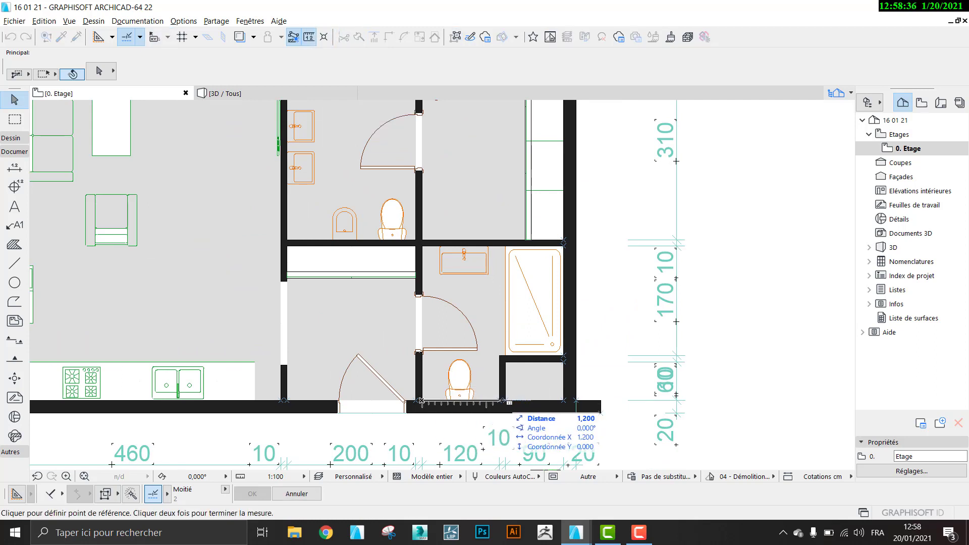
{"action": "key", "text": "Escape"}
{"action": "left_click", "coordinate": [572, 530]}
{"action": "left_click", "coordinate": [618, 473]}
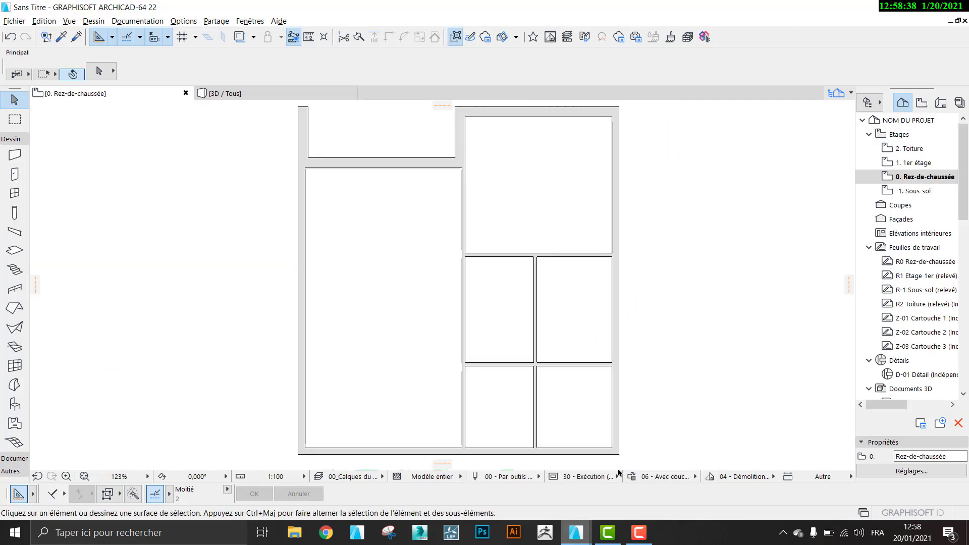
Copy the vertical partition between the right-hand rooms 130 cm to the right.
{"action": "scroll", "coordinate": [538, 442], "scroll_direction": "up", "scroll_amount": 1}
{"action": "left_click", "coordinate": [534, 439]}
{"action": "scroll", "coordinate": [454, 386], "scroll_direction": "up", "scroll_amount": 3}
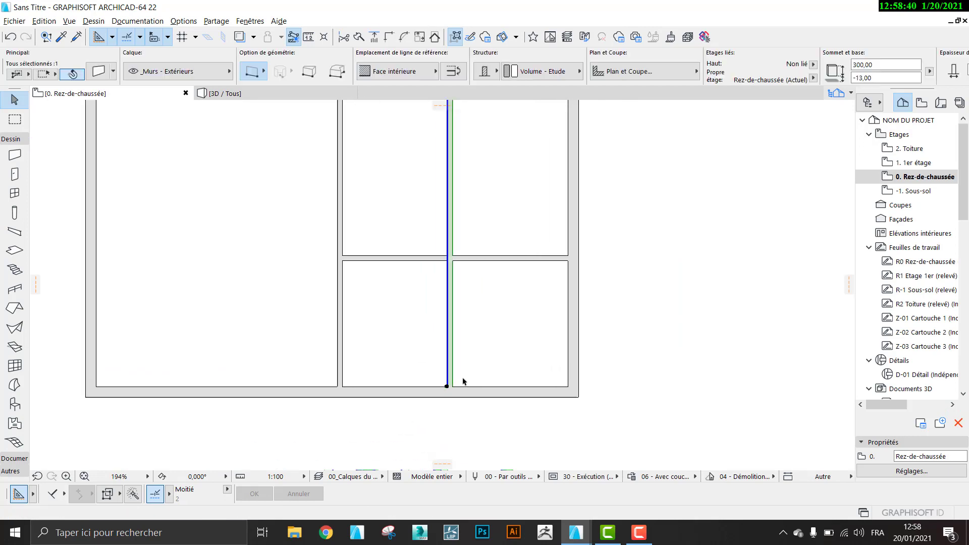
{"action": "key", "text": "ctrl+shift+d"}
{"action": "left_click", "coordinate": [443, 387]}
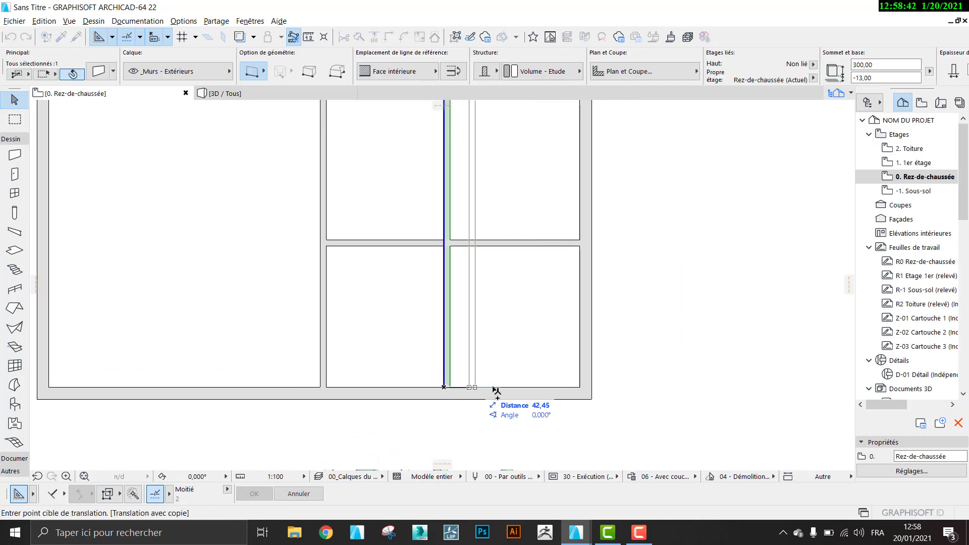
{"action": "type", "text": "13,"}
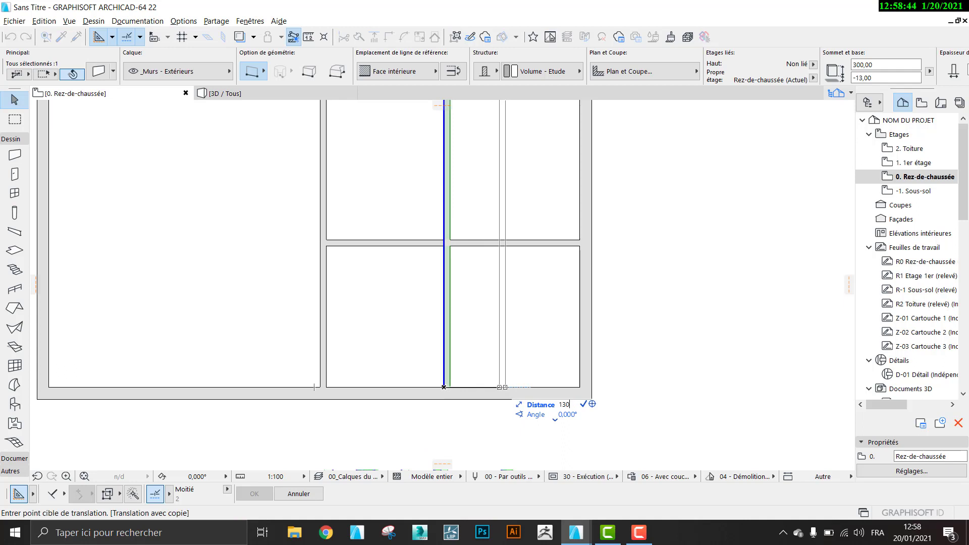
{"action": "type", "text": "0"}
{"action": "key", "text": "Return"}
{"action": "key", "text": "Escape"}
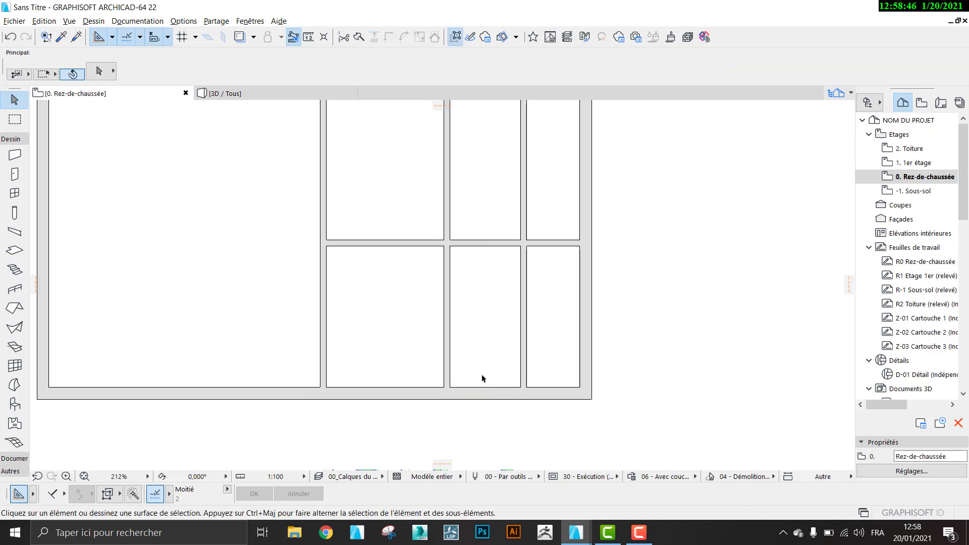
In the 16 01 21 project, measure from the horizontal partition down to the shaft's top wall, and return to the untitled project.
{"action": "key", "text": "alt+Tab"}
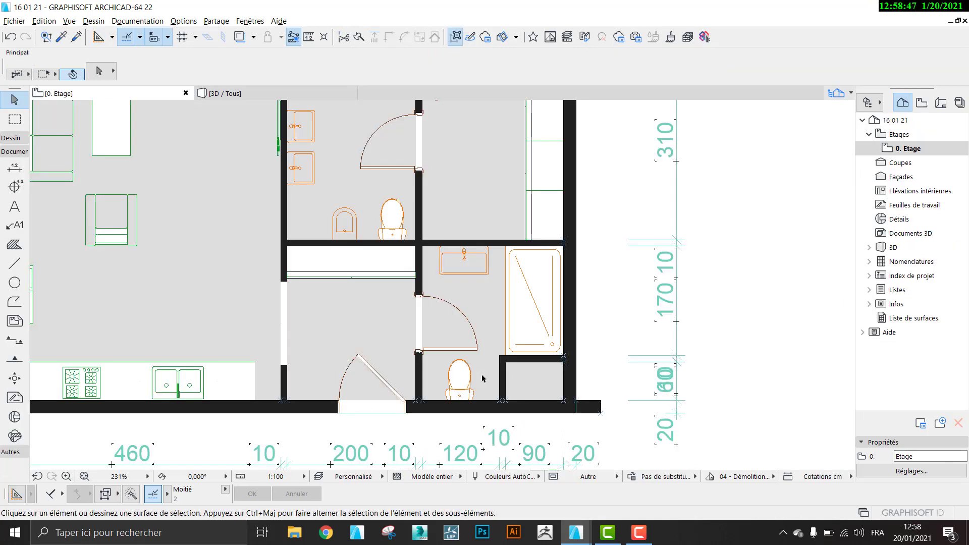
{"action": "left_click", "coordinate": [307, 37]}
{"action": "left_click", "coordinate": [564, 246]}
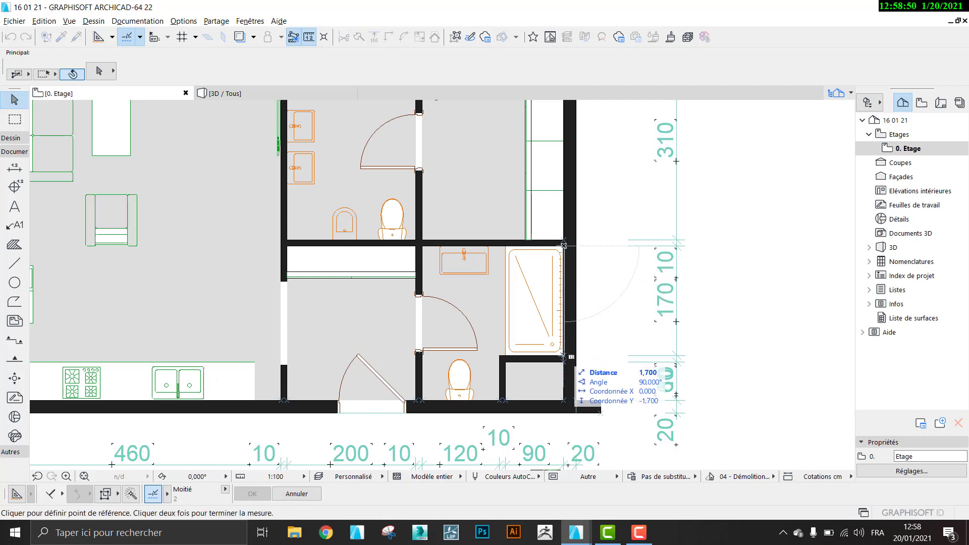
{"action": "double_click", "coordinate": [564, 357]}
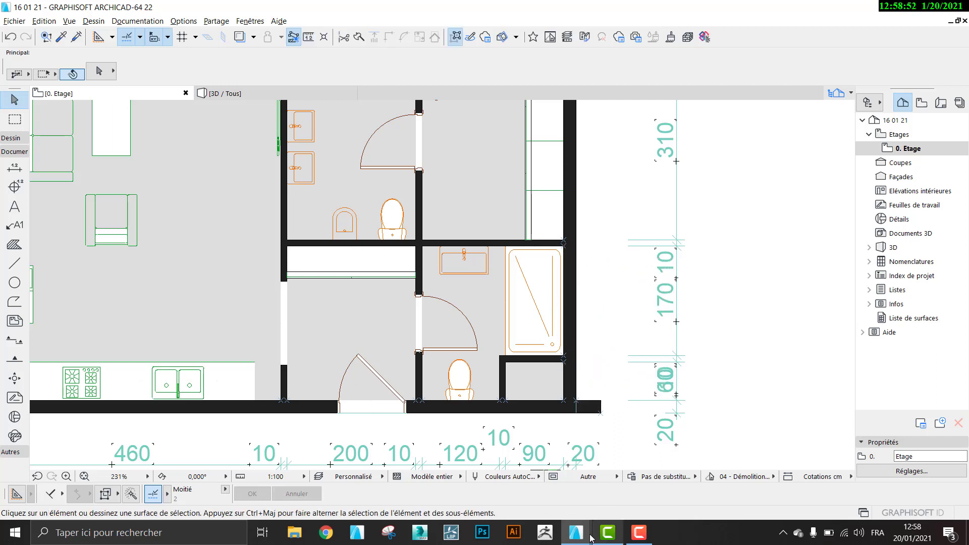
{"action": "left_click", "coordinate": [648, 474]}
Copy the lower horizontal partition 180 cm downward to form the top wall of the shaft.
{"action": "left_click", "coordinate": [549, 243]}
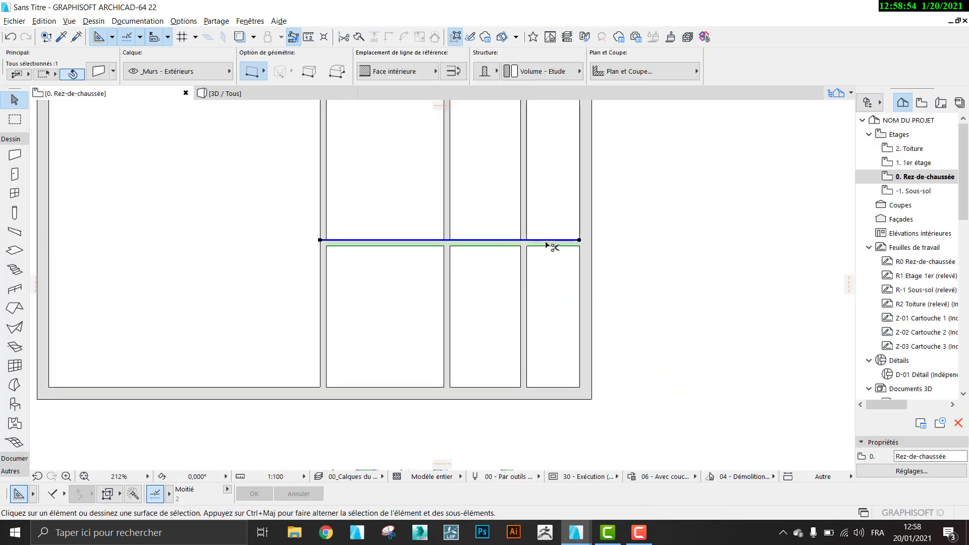
{"action": "key", "text": "ctrl+shift+d"}
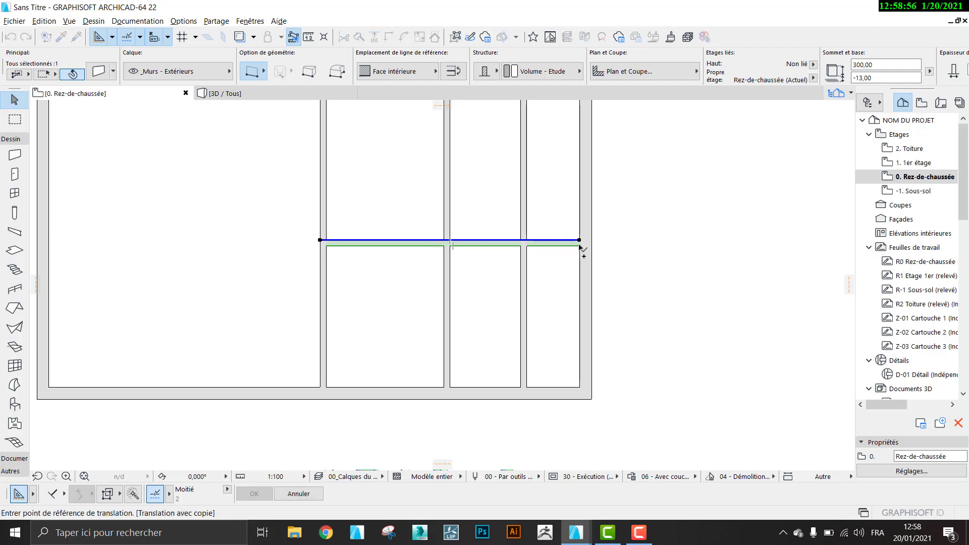
{"action": "left_click", "coordinate": [580, 246]}
{"action": "type", "text": "1"}
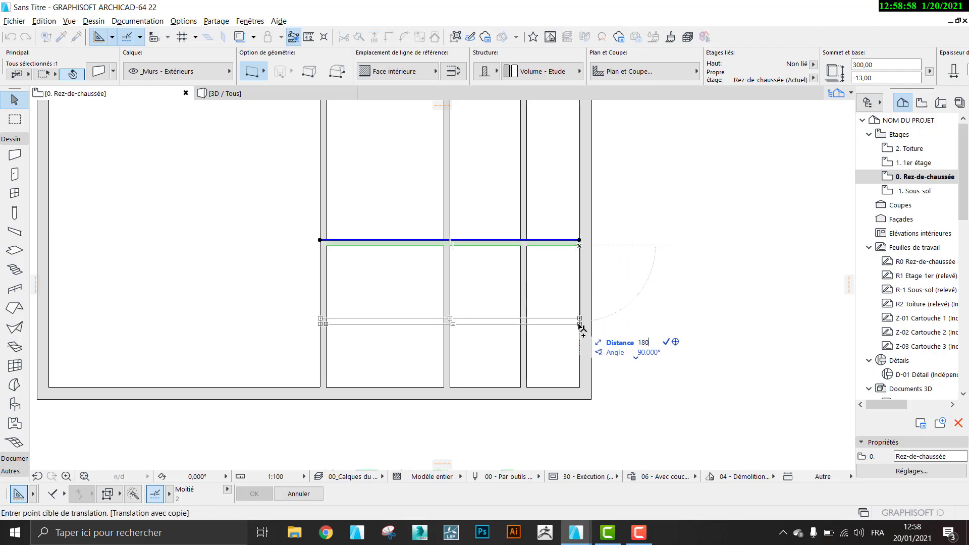
{"action": "type", "text": "80"}
{"action": "key", "text": "Return"}
{"action": "key", "text": "Escape"}
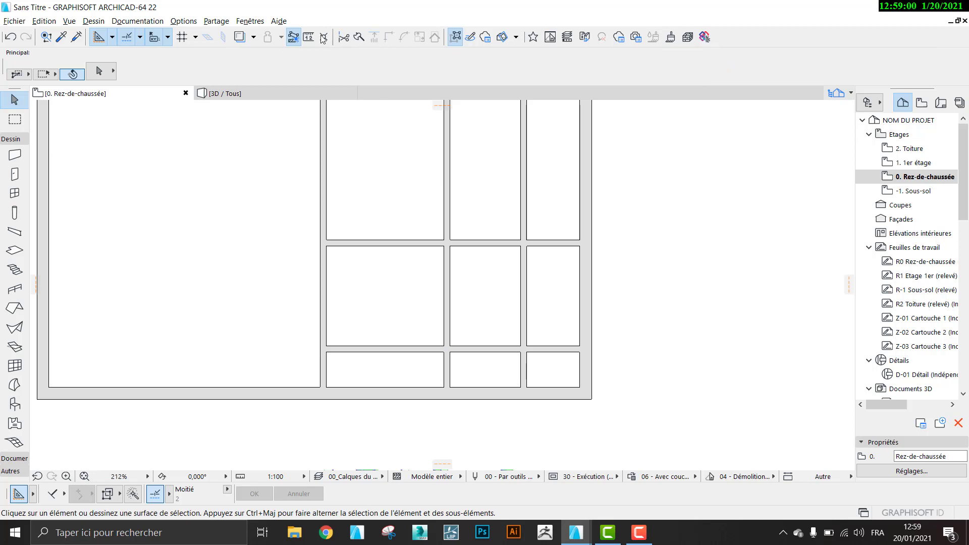
Measure the clear height between the lower horizontal partition and its new copy along the right exterior wall.
{"action": "key", "text": "m"}
{"action": "left_click", "coordinate": [580, 246]}
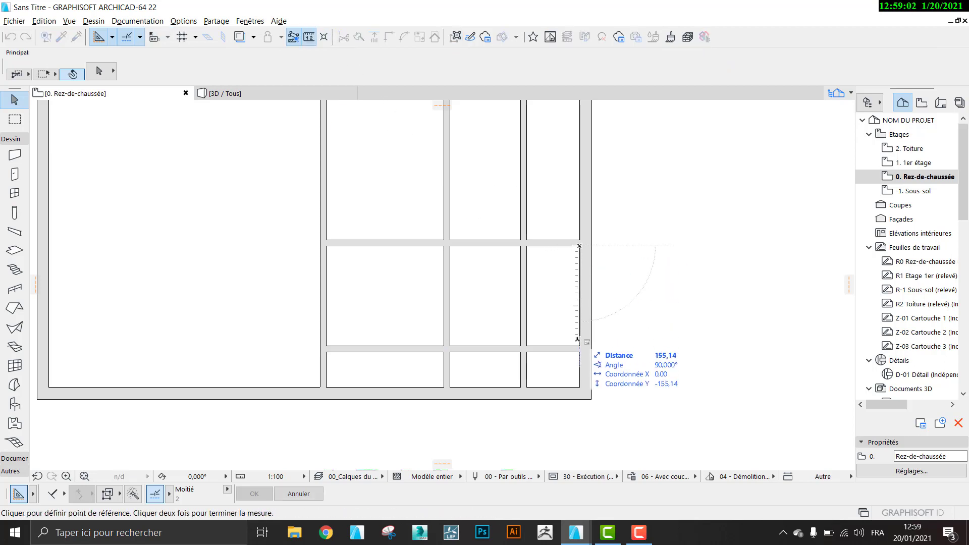
{"action": "key", "text": "Escape"}
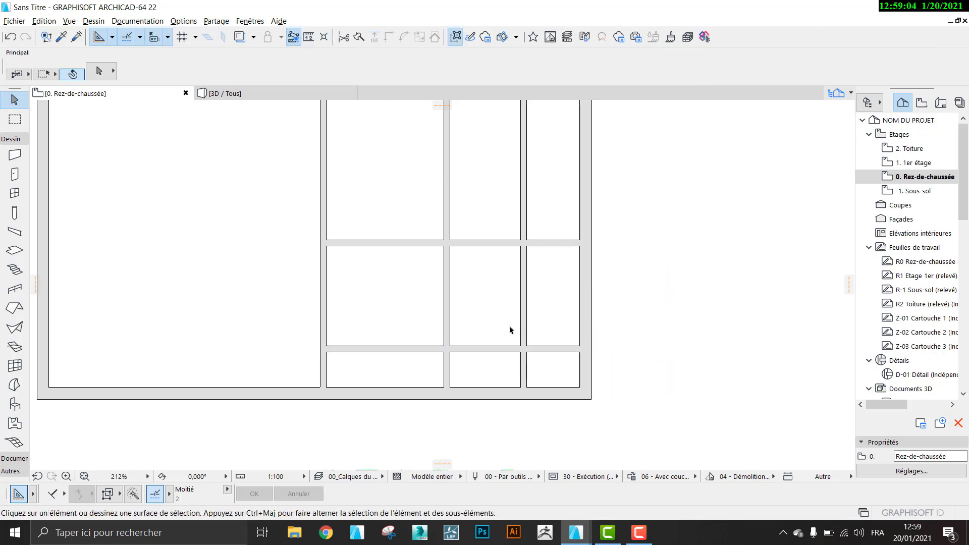
Trim the excess partition segments above and to the left of the shaft, leaving only its enclosing walls.
{"action": "left_click", "coordinate": [523, 294], "text": "ctrl"}
{"action": "left_click", "coordinate": [410, 349], "text": "ctrl"}
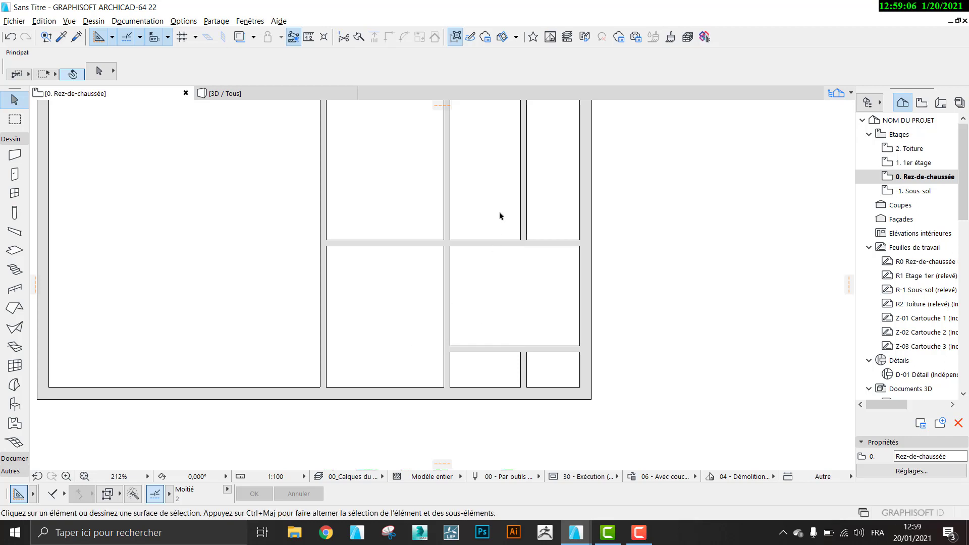
{"action": "middle_click_drag", "start_coordinate": [517, 183], "coordinate": [503, 267]}
{"action": "left_click", "coordinate": [509, 256], "text": "ctrl"}
{"action": "scroll", "coordinate": [491, 361], "scroll_direction": "down", "scroll_amount": 2}
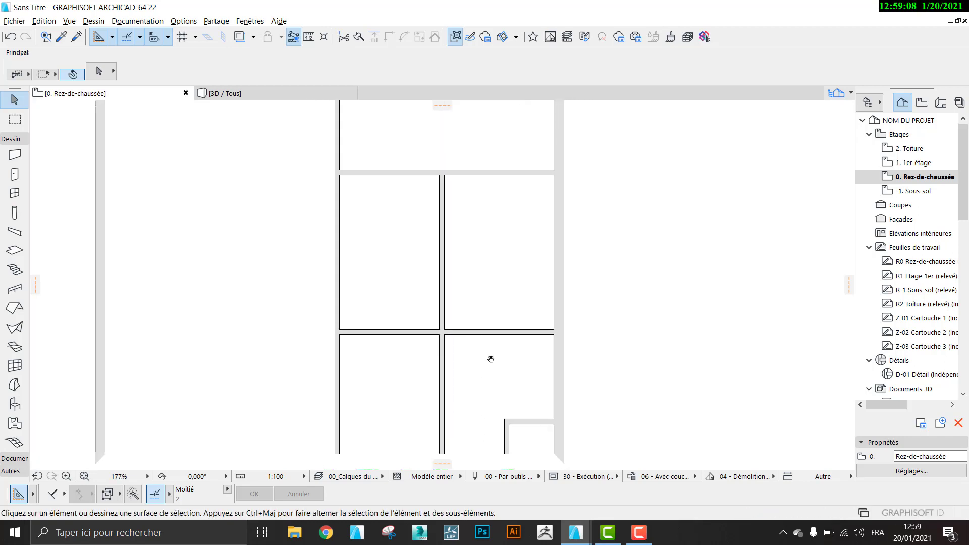
{"action": "scroll", "coordinate": [487, 282], "scroll_direction": "down", "scroll_amount": 3}
{"action": "middle_click_drag", "start_coordinate": [478, 263], "coordinate": [500, 348]}
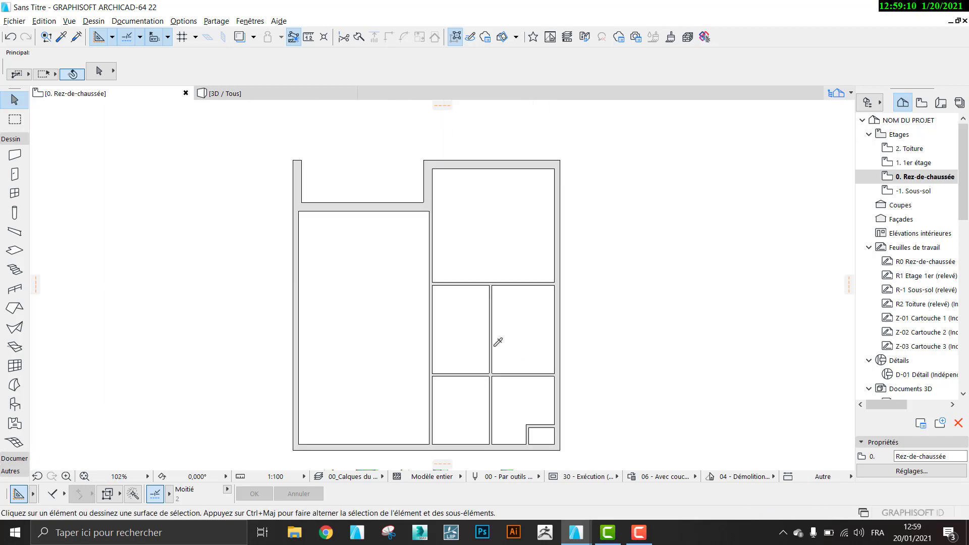
Compare the partition layout with the floor plan in the 16 01 21 project and return to the untitled project.
{"action": "key", "text": "alt+Tab"}
{"action": "scroll", "coordinate": [493, 340], "scroll_direction": "down", "scroll_amount": 3}
{"action": "middle_click_drag", "start_coordinate": [455, 263], "coordinate": [505, 326]}
{"action": "scroll", "coordinate": [507, 329], "scroll_direction": "down", "scroll_amount": 2}
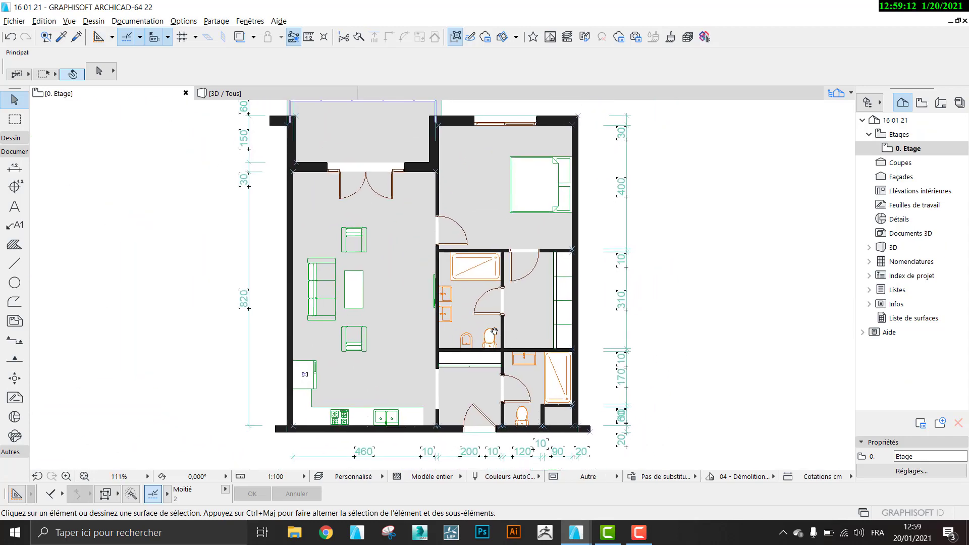
{"action": "key", "text": "alt+Tab"}
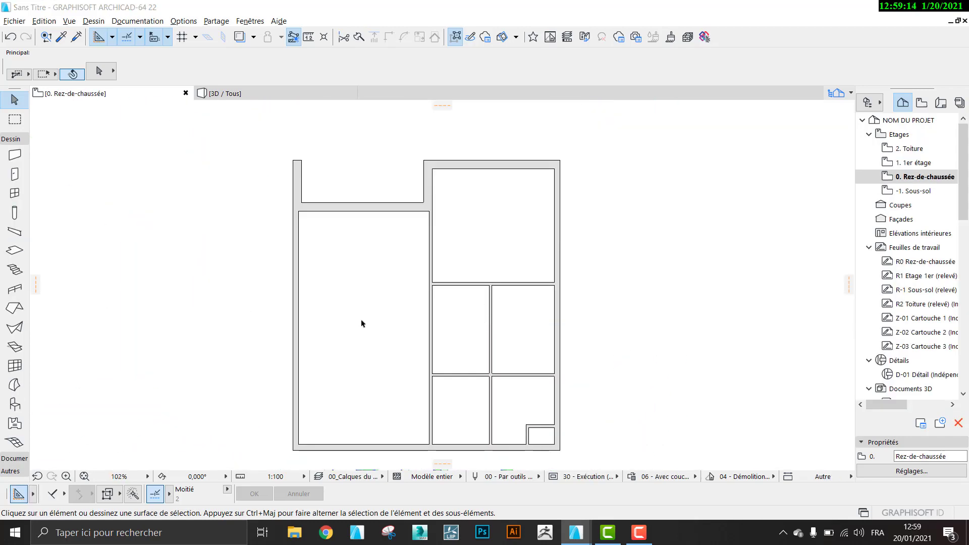
{"action": "key", "text": "alt+Tab"}
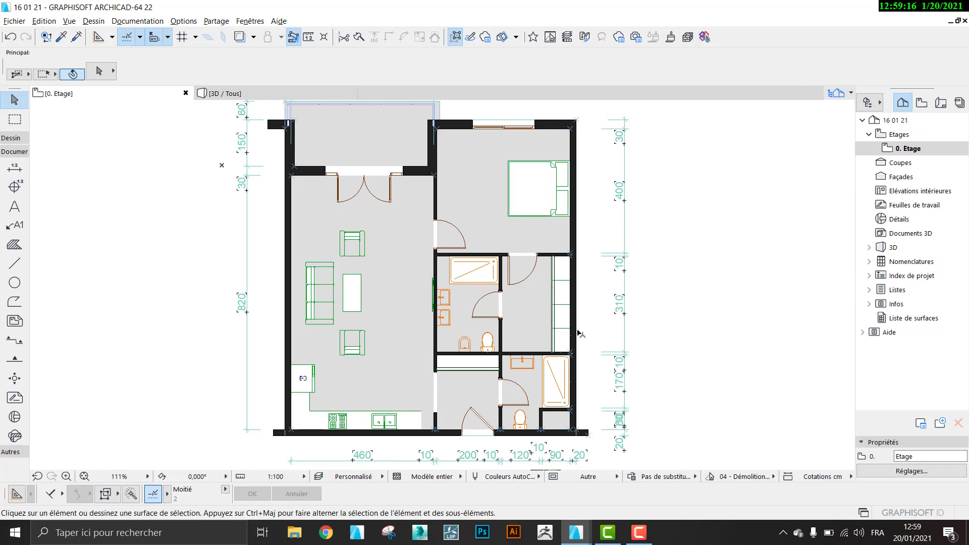
{"action": "middle_click_drag", "start_coordinate": [561, 256], "coordinate": [566, 332]}
{"action": "middle_click_drag", "start_coordinate": [438, 290], "coordinate": [451, 198]}
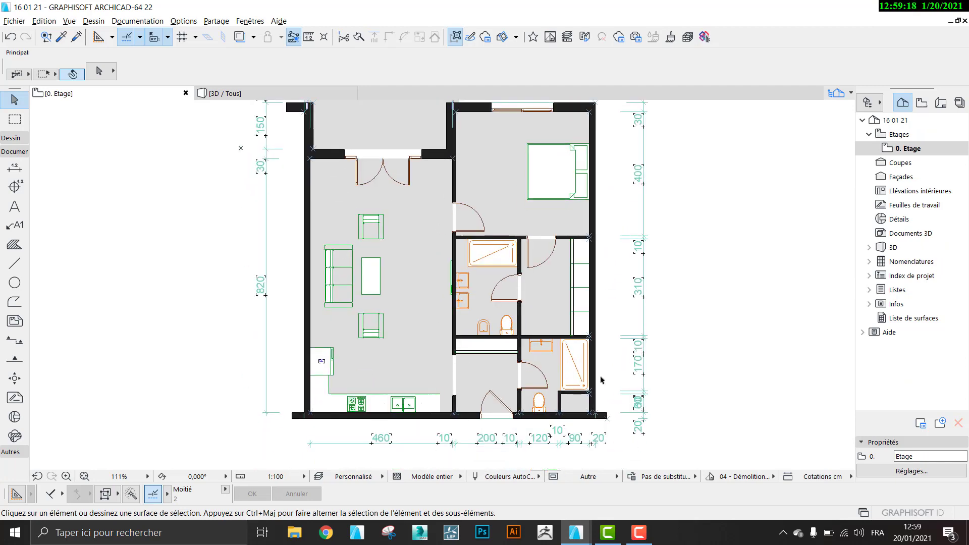
{"action": "left_click", "coordinate": [575, 532]}
{"action": "left_click", "coordinate": [638, 495]}
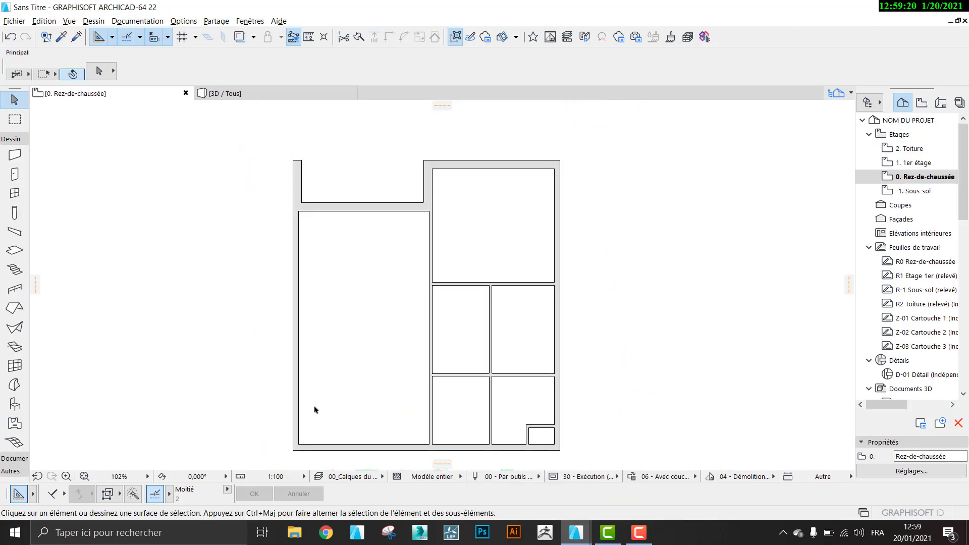
Stretch both ends of the bottom exterior wall a short distance beyond the left and right exterior walls.
{"action": "middle_click_drag", "start_coordinate": [315, 409], "coordinate": [410, 353]}
{"action": "left_click", "coordinate": [409, 394]}
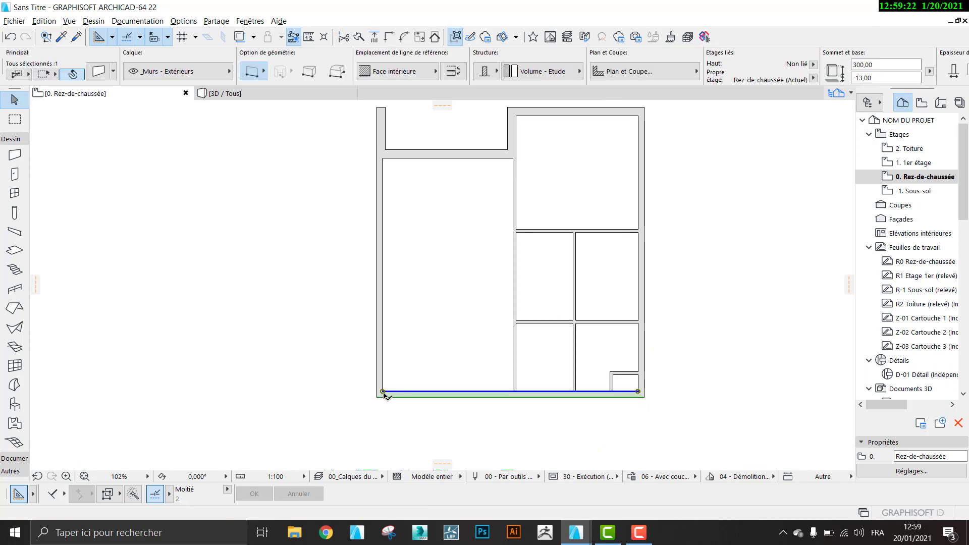
{"action": "left_click", "coordinate": [382, 392]}
{"action": "left_click", "coordinate": [427, 313]}
{"action": "left_click", "coordinate": [364, 392]}
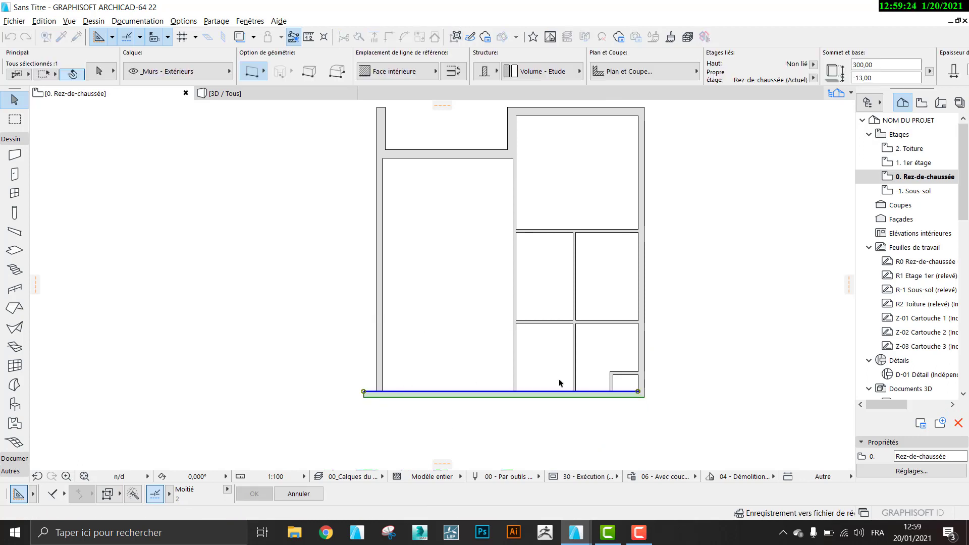
{"action": "left_click", "coordinate": [639, 392]}
{"action": "left_click", "coordinate": [654, 391]}
{"action": "middle_click_drag", "start_coordinate": [498, 245], "coordinate": [523, 371]}
{"action": "left_click", "coordinate": [469, 240]}
Draw a short exterior wall stub leftward from the top outer corner of the left exterior wall.
{"action": "left_click", "coordinate": [15, 156]}
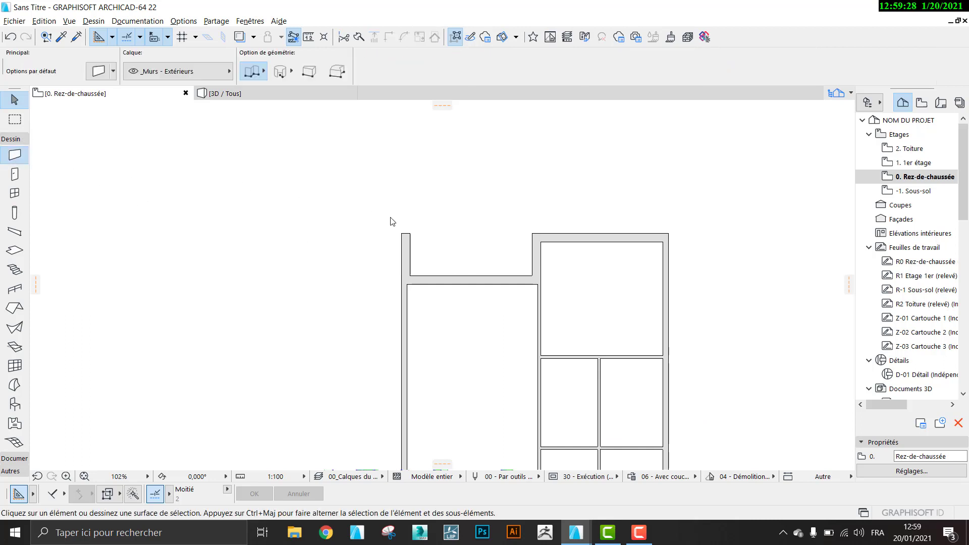
{"action": "left_click", "coordinate": [402, 233]}
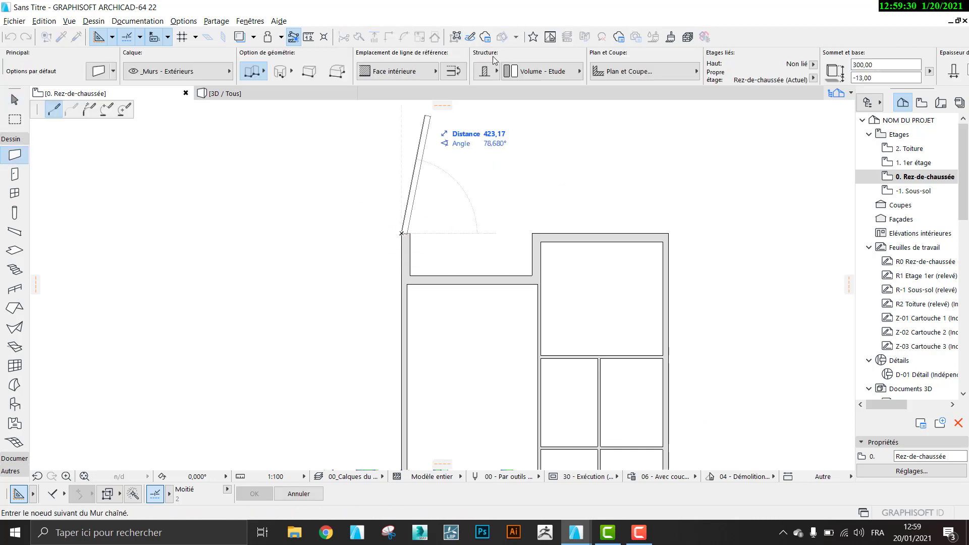
{"action": "double_click", "coordinate": [387, 233]}
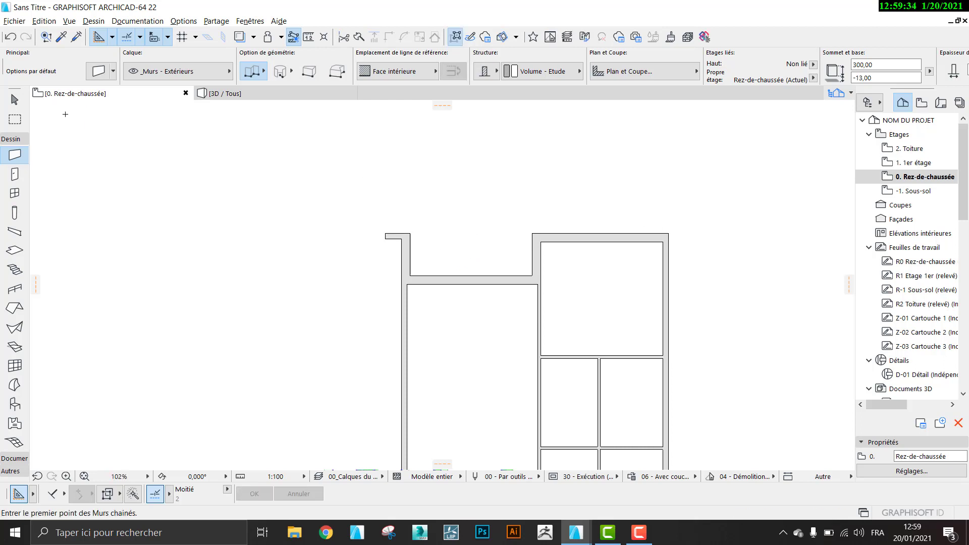
Stretch the bedroom's top exterior wall a short distance to the right, beyond the right exterior wall.
{"action": "left_click", "coordinate": [14, 99]}
{"action": "left_click", "coordinate": [617, 238]}
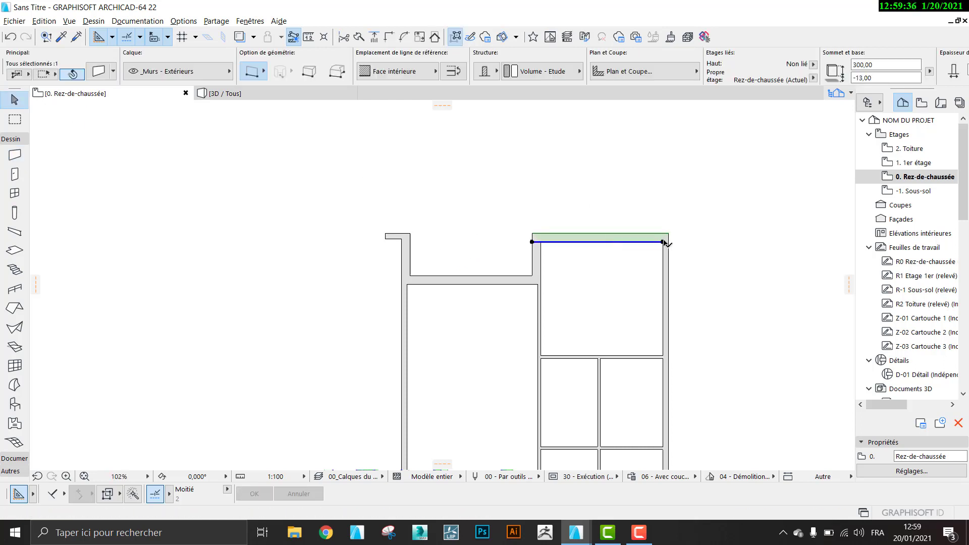
{"action": "left_click", "coordinate": [663, 241]}
{"action": "left_click", "coordinate": [677, 242]}
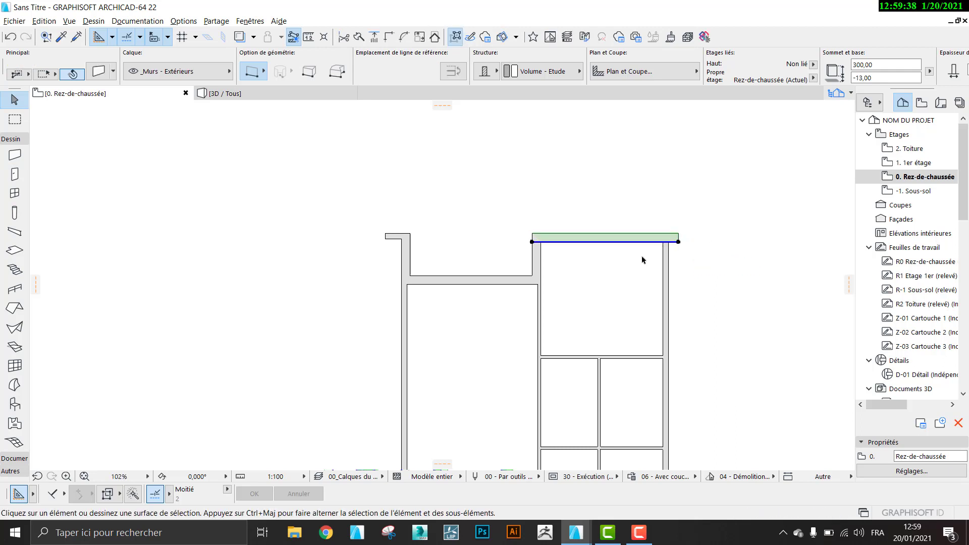
{"action": "left_click", "coordinate": [642, 260]}
{"action": "scroll", "coordinate": [606, 252], "scroll_direction": "down", "scroll_amount": 3}
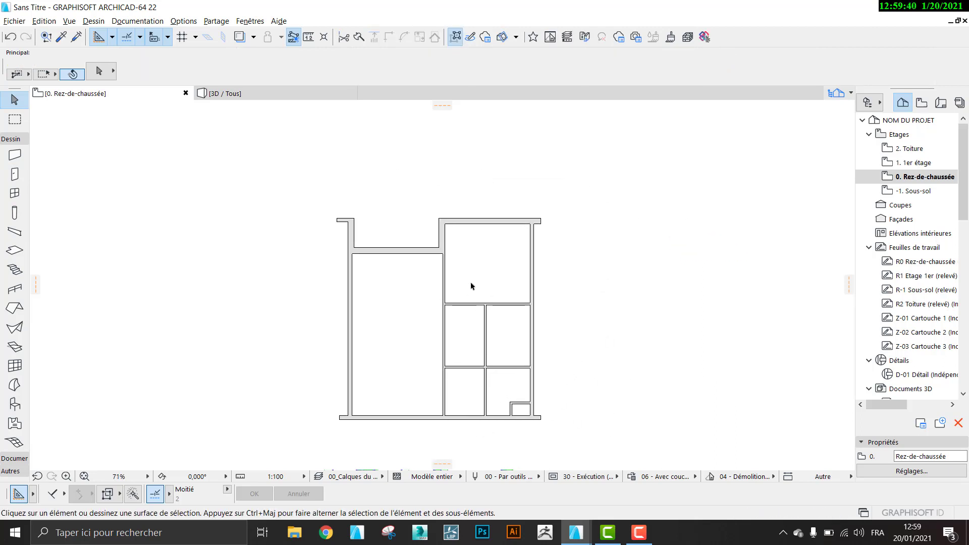
Check the exterior wall ends against the 16 01 21 project's full plan and return to the untitled project.
{"action": "mouse_move", "coordinate": [576, 532]}
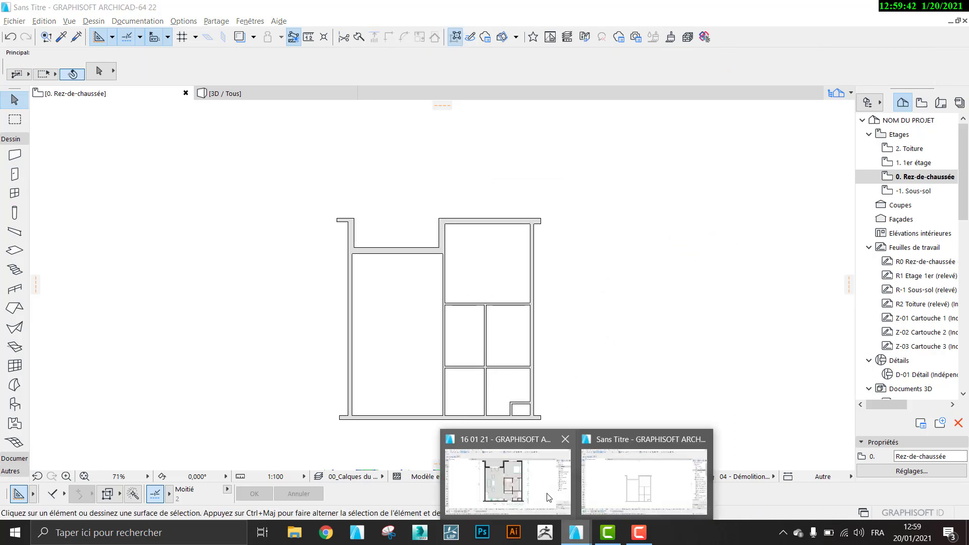
{"action": "left_click", "coordinate": [525, 473]}
{"action": "scroll", "coordinate": [485, 355], "scroll_direction": "down", "scroll_amount": 2}
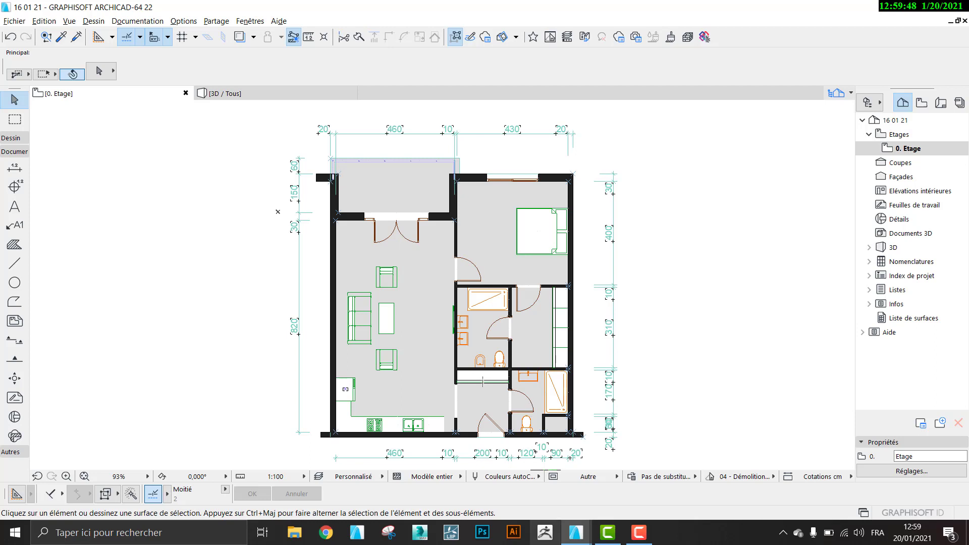
{"action": "mouse_move", "coordinate": [576, 532]}
{"action": "left_click", "coordinate": [649, 473]}
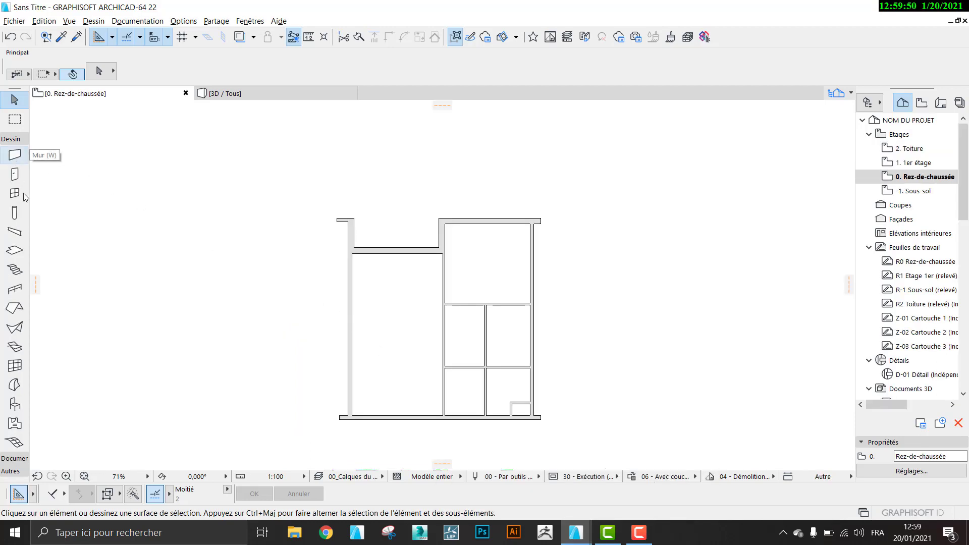
Activate the Slab tool, check the balcony slab's projection in the 16 01 21 project, and return to the untitled project.
{"action": "left_click", "coordinate": [14, 251]}
{"action": "middle_click_drag", "start_coordinate": [285, 208], "coordinate": [278, 214]}
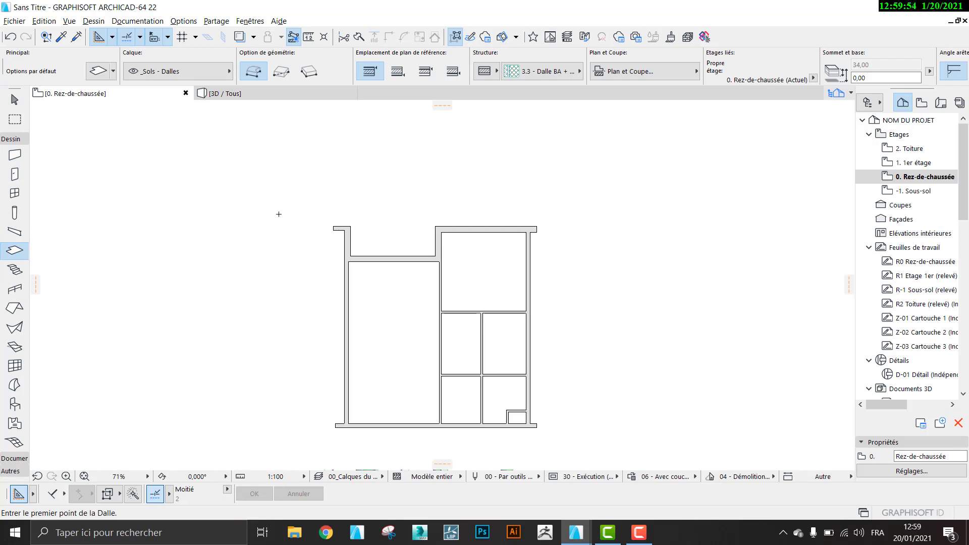
{"action": "scroll", "coordinate": [274, 212], "scroll_direction": "up", "scroll_amount": 5}
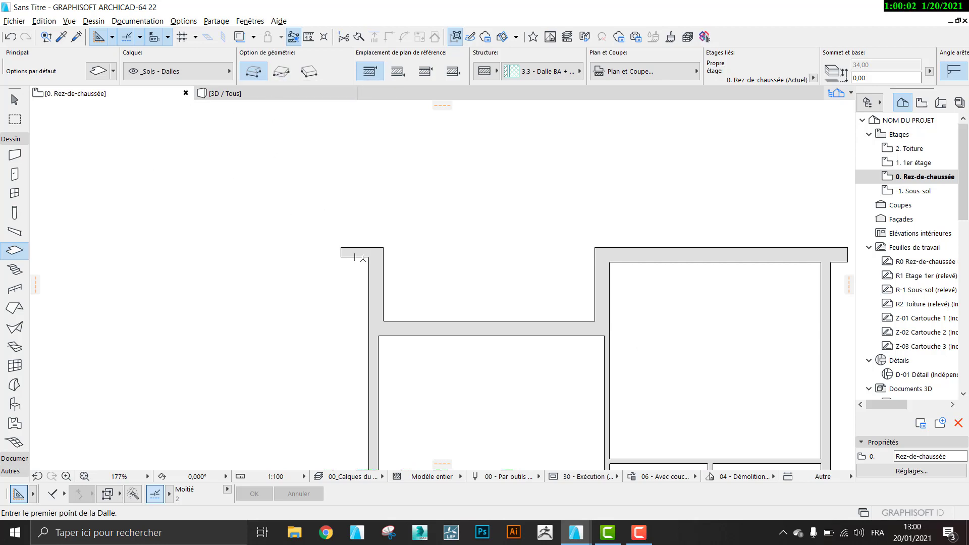
{"action": "scroll", "coordinate": [355, 258], "scroll_direction": "up", "scroll_amount": 4}
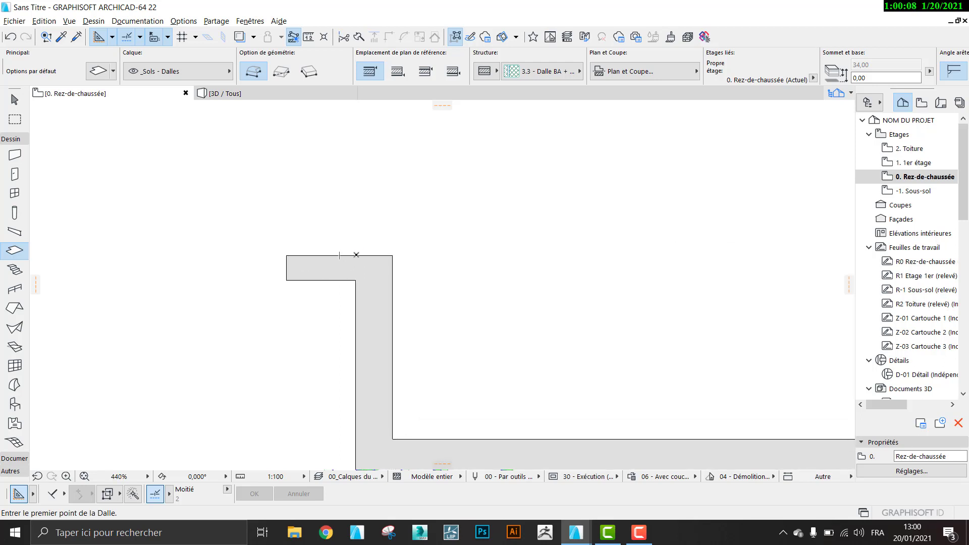
{"action": "left_click", "coordinate": [356, 255]}
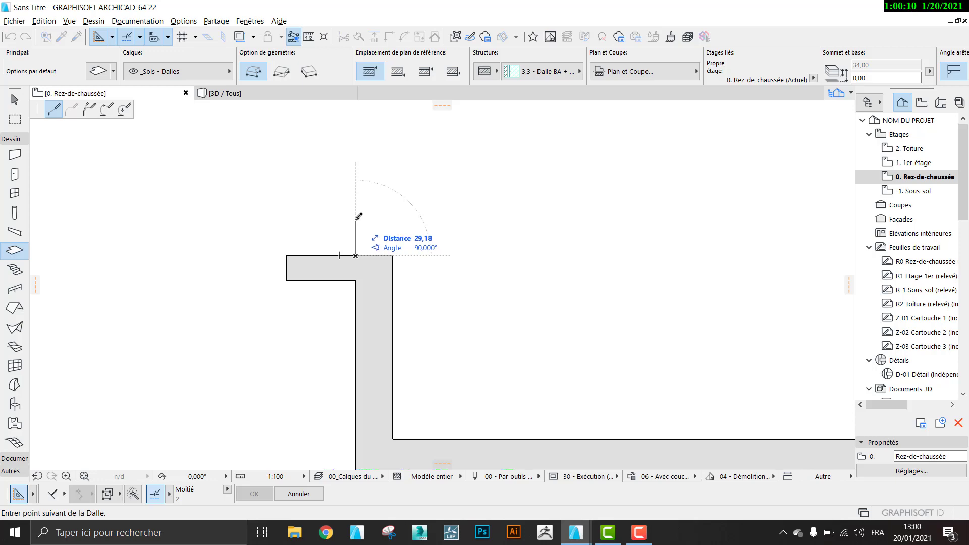
{"action": "key", "text": "Escape"}
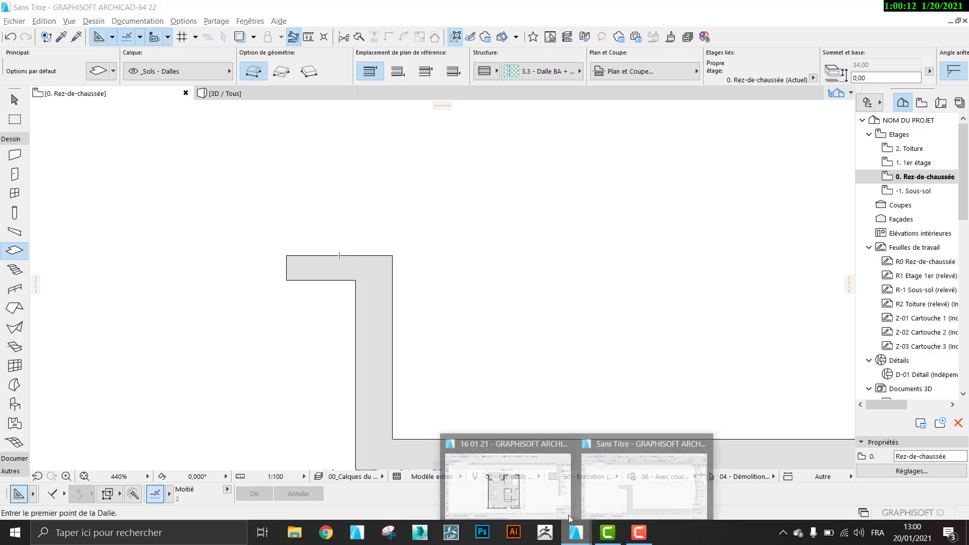
{"action": "left_click", "coordinate": [561, 509]}
{"action": "scroll", "coordinate": [280, 238], "scroll_direction": "up", "scroll_amount": 4}
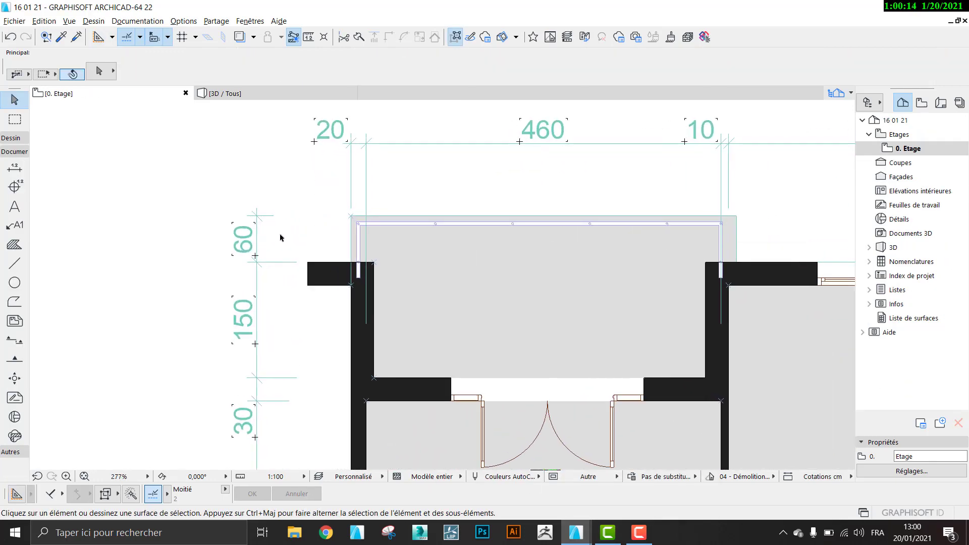
{"action": "mouse_move", "coordinate": [584, 537]}
{"action": "left_click", "coordinate": [631, 475]}
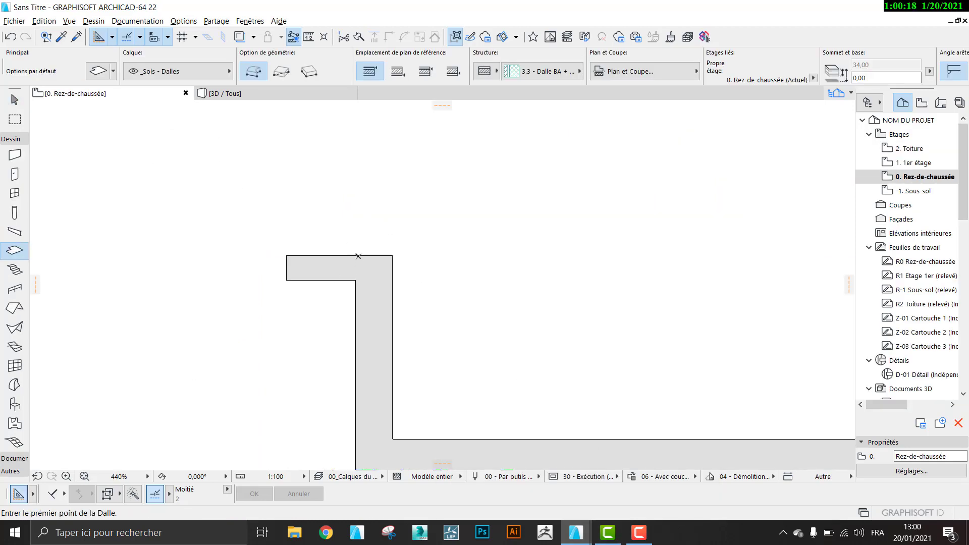
Start the slab outline at the left wall's outer top edge, projecting 60 cm upward for the balcony and returning to the bedroom's top wall.
{"action": "left_click", "coordinate": [356, 256]}
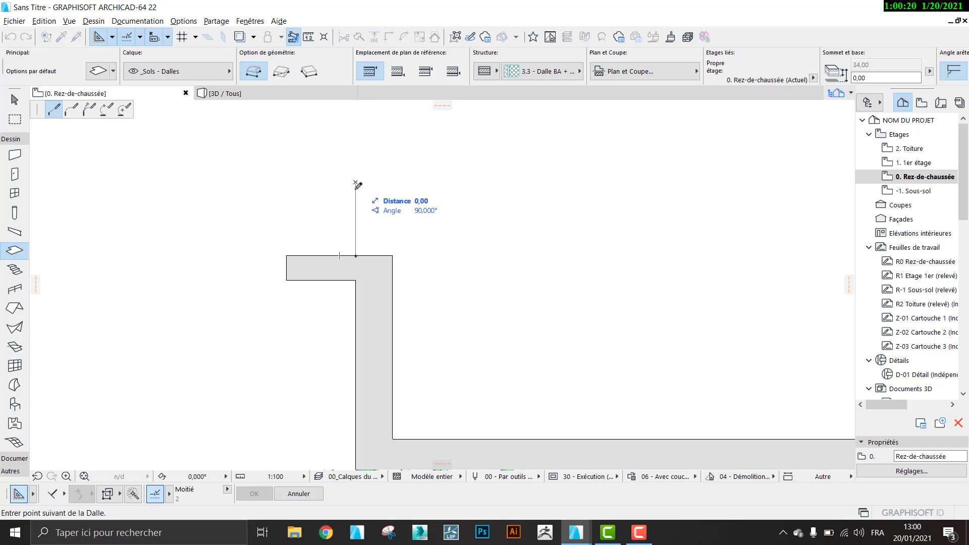
{"action": "scroll", "coordinate": [356, 183], "scroll_direction": "down", "scroll_amount": 2}
{"action": "middle_click_drag", "start_coordinate": [496, 190], "coordinate": [279, 230]}
{"action": "key", "text": "shift"}
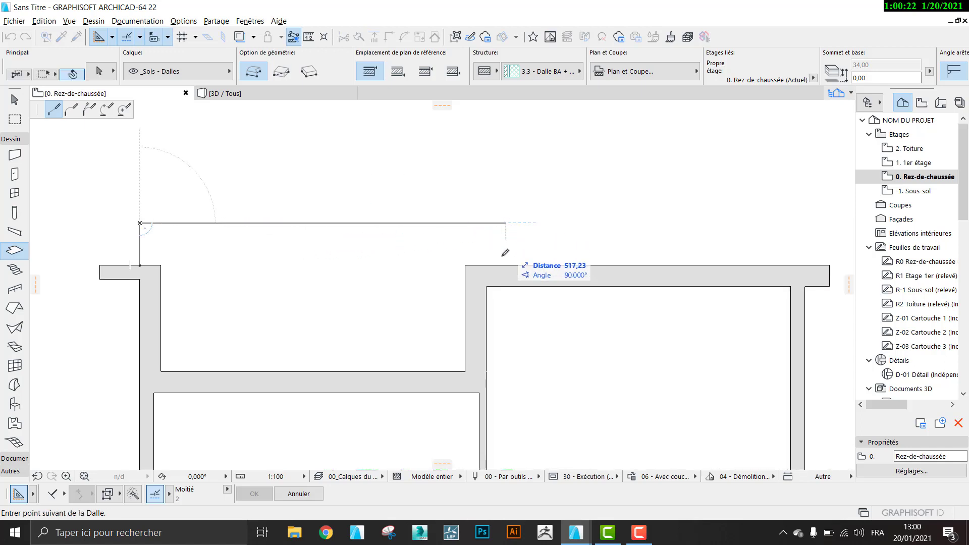
{"action": "scroll", "coordinate": [502, 257], "scroll_direction": "up", "scroll_amount": 3}
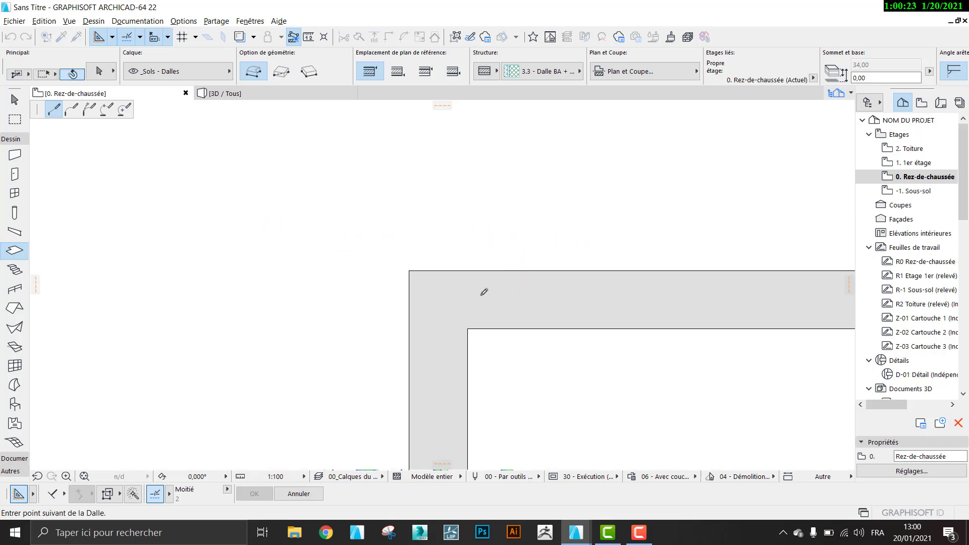
{"action": "left_click", "coordinate": [468, 328]}
{"action": "left_click", "coordinate": [468, 329]}
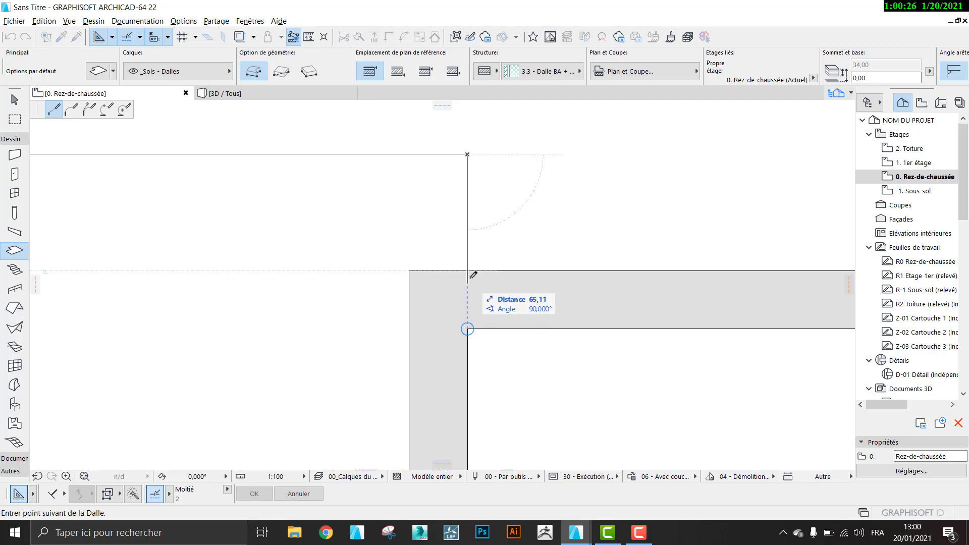
{"action": "scroll", "coordinate": [472, 266], "scroll_direction": "down", "scroll_amount": 4}
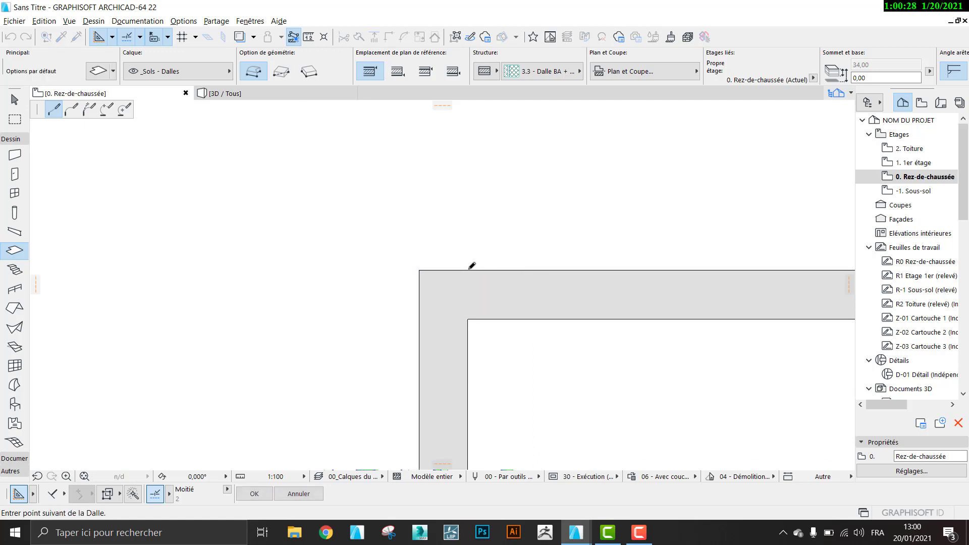
{"action": "middle_click_drag", "start_coordinate": [474, 264], "coordinate": [394, 239]}
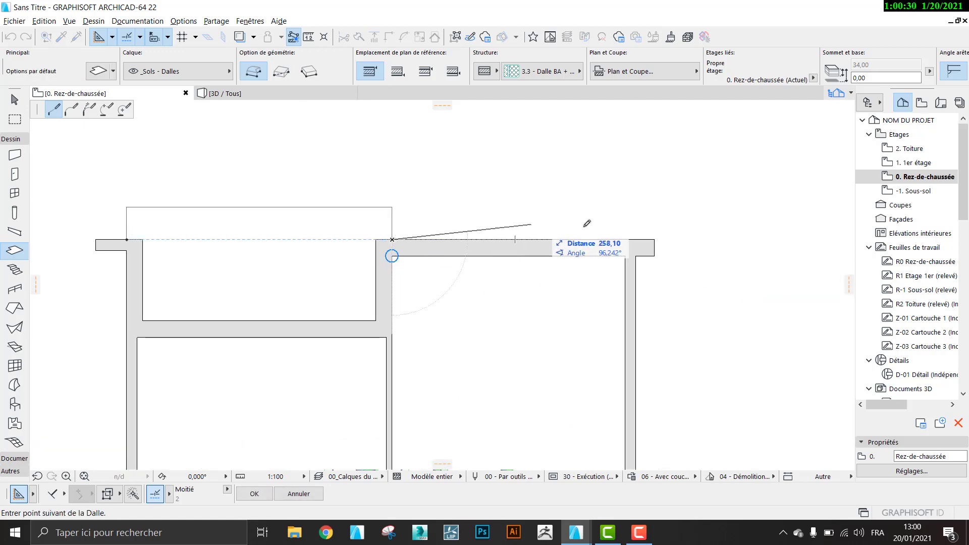
Trace the slab outline along the outer wall edges through the top-right, bottom-right and bottom-left building corners, closing it at the starting point.
{"action": "left_click", "coordinate": [635, 255]}
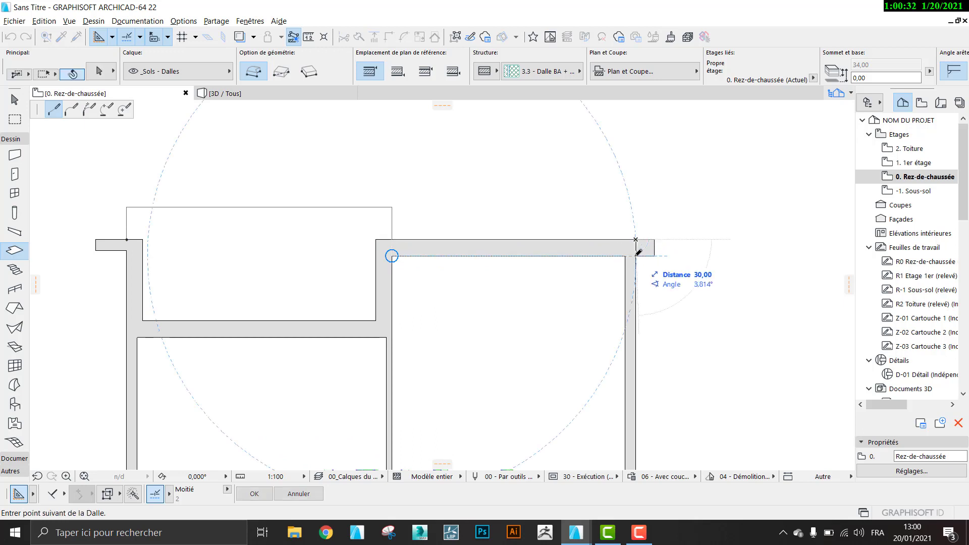
{"action": "scroll", "coordinate": [635, 257], "scroll_direction": "down", "scroll_amount": 2}
{"action": "middle_click_drag", "start_coordinate": [634, 265], "coordinate": [601, 145]}
{"action": "scroll", "coordinate": [602, 371], "scroll_direction": "up", "scroll_amount": 3}
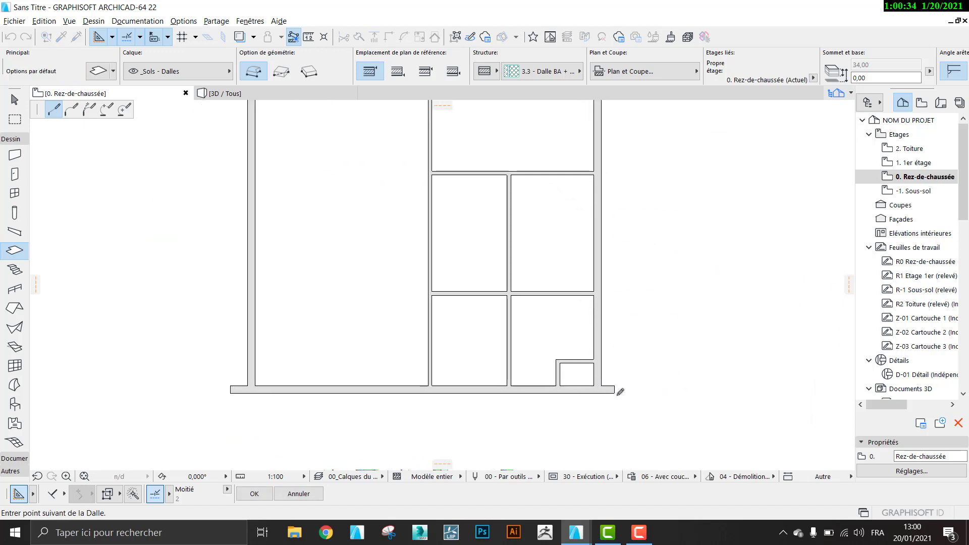
{"action": "left_click", "coordinate": [592, 388]}
{"action": "scroll", "coordinate": [592, 388], "scroll_direction": "down", "scroll_amount": 1}
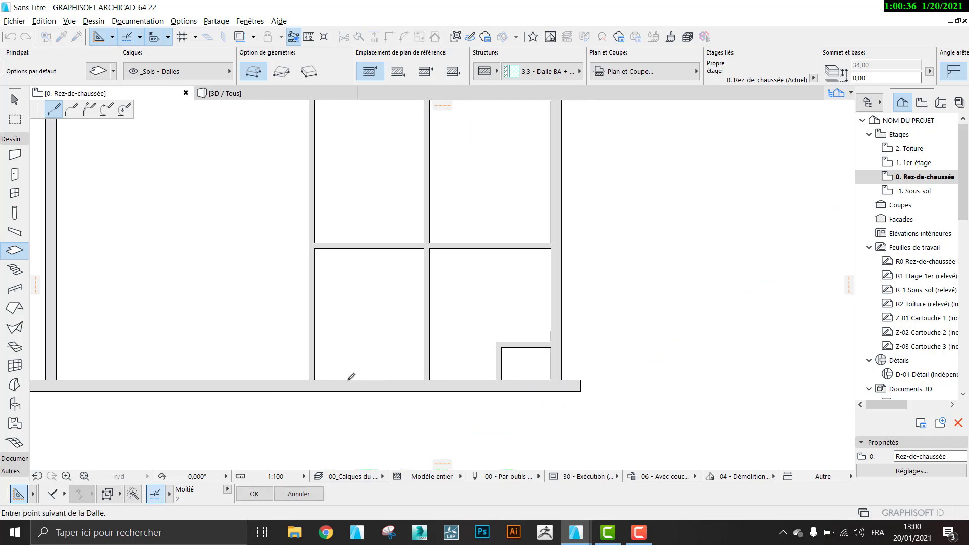
{"action": "middle_click_drag", "start_coordinate": [51, 381], "coordinate": [522, 383]}
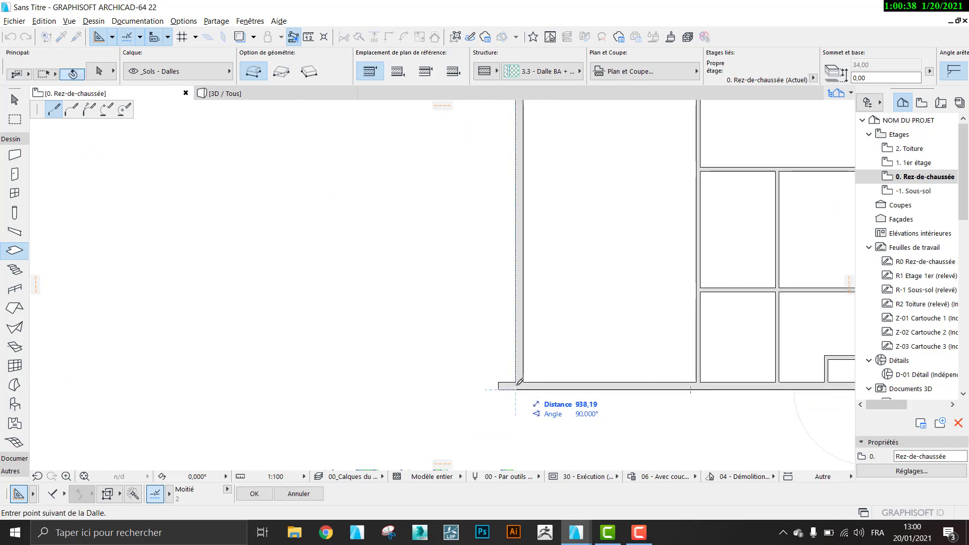
{"action": "left_click", "coordinate": [515, 389]}
{"action": "middle_click_drag", "start_coordinate": [527, 259], "coordinate": [447, 372]}
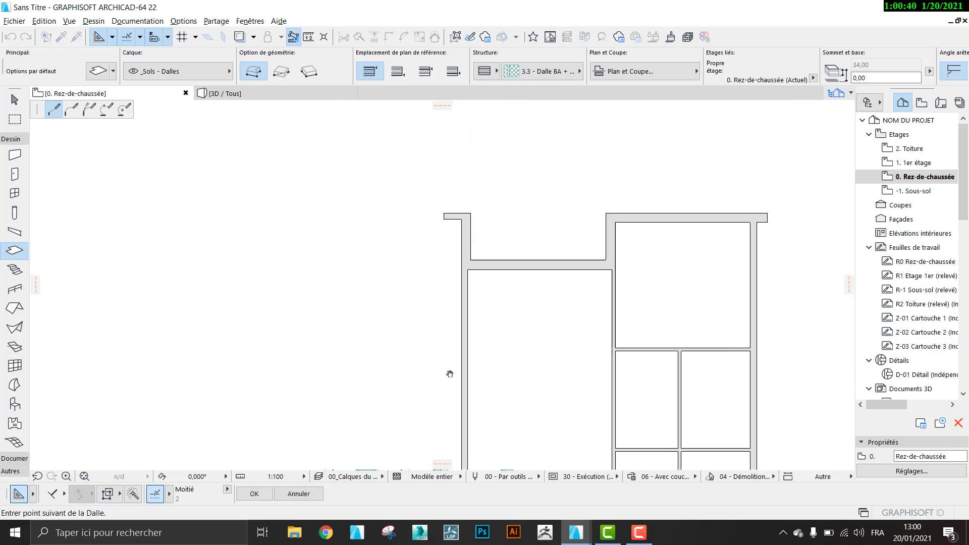
{"action": "scroll", "coordinate": [452, 212], "scroll_direction": "up", "scroll_amount": 3}
{"action": "double_click", "coordinate": [458, 199]}
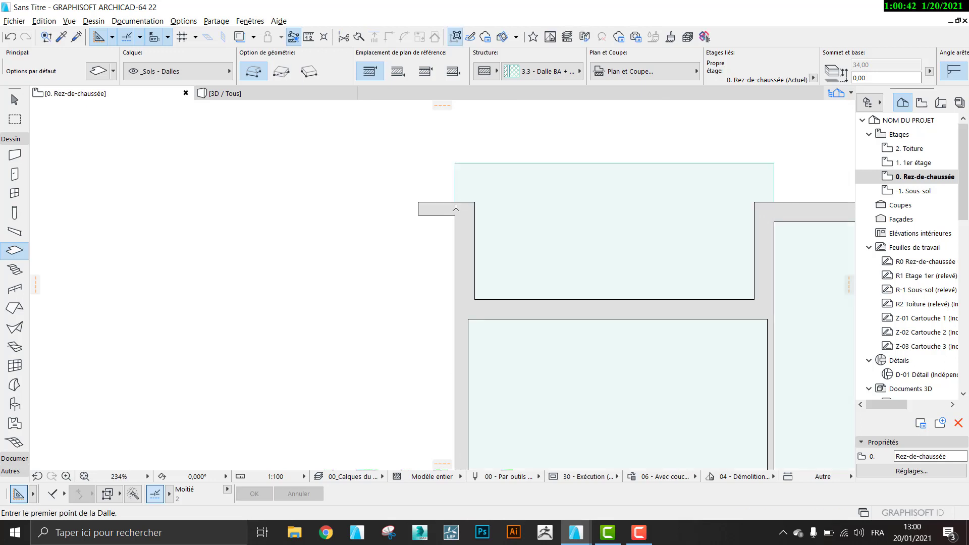
{"action": "scroll", "coordinate": [580, 267], "scroll_direction": "down", "scroll_amount": 5}
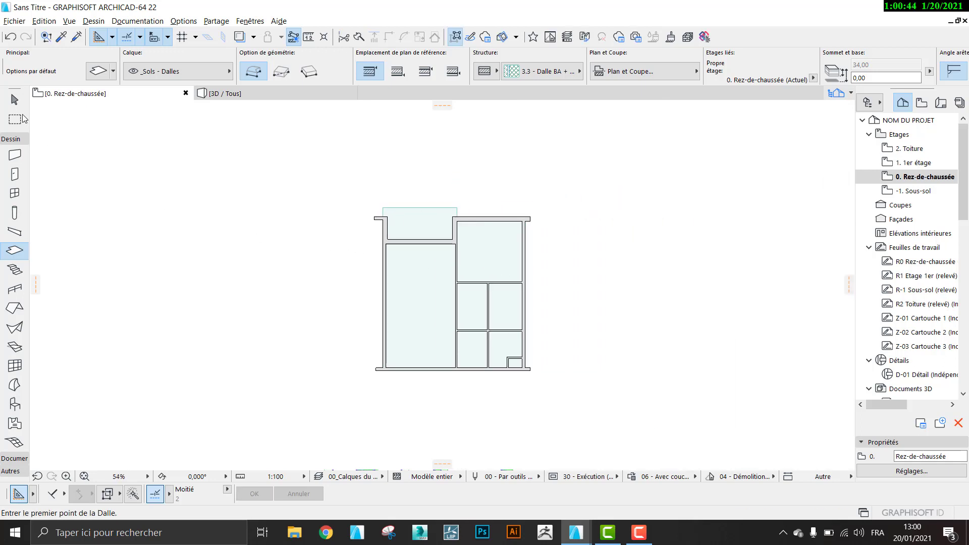
Change the floor slab's cover hatch pen to a light grey one in its settings and deselect the slab.
{"action": "left_click", "coordinate": [14, 99]}
{"action": "scroll", "coordinate": [466, 306], "scroll_direction": "up", "scroll_amount": 2}
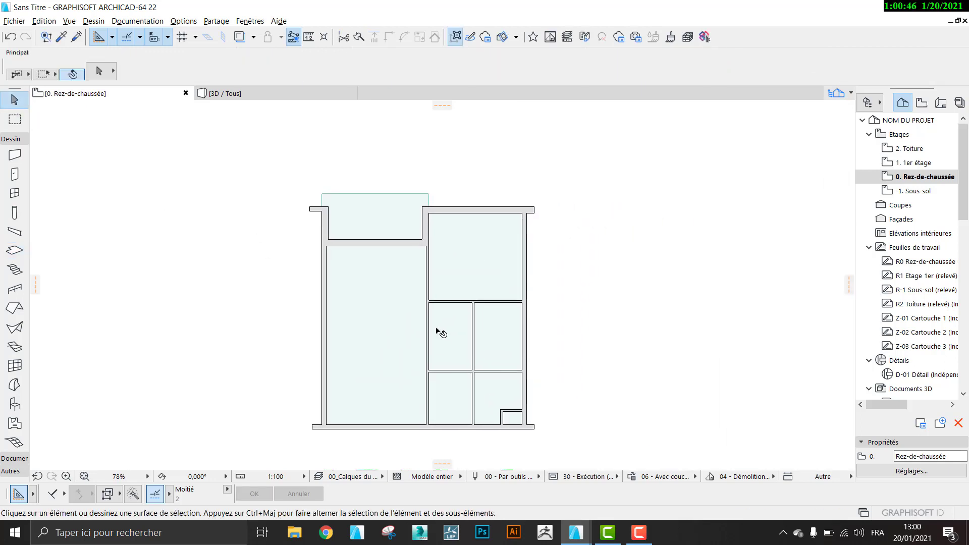
{"action": "left_click", "coordinate": [375, 294]}
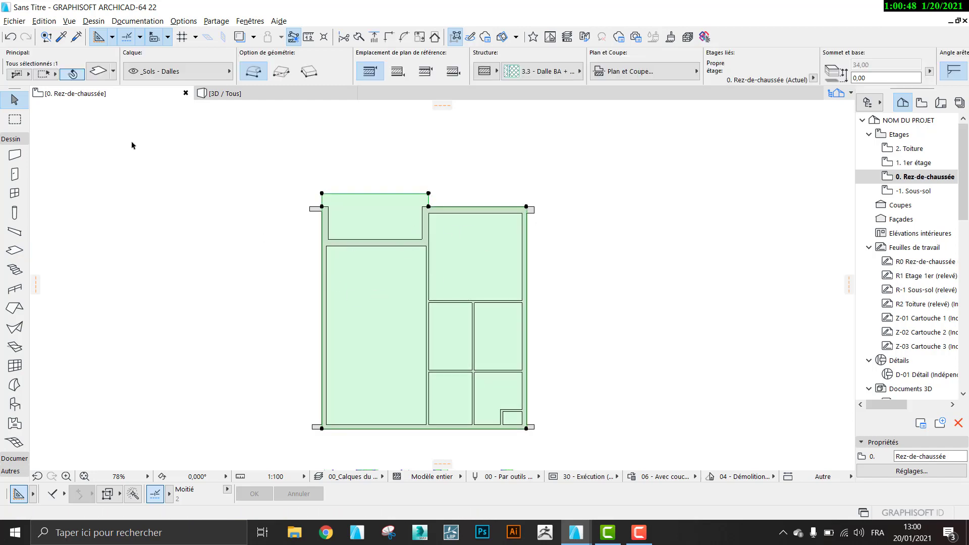
{"action": "left_click", "coordinate": [101, 72]}
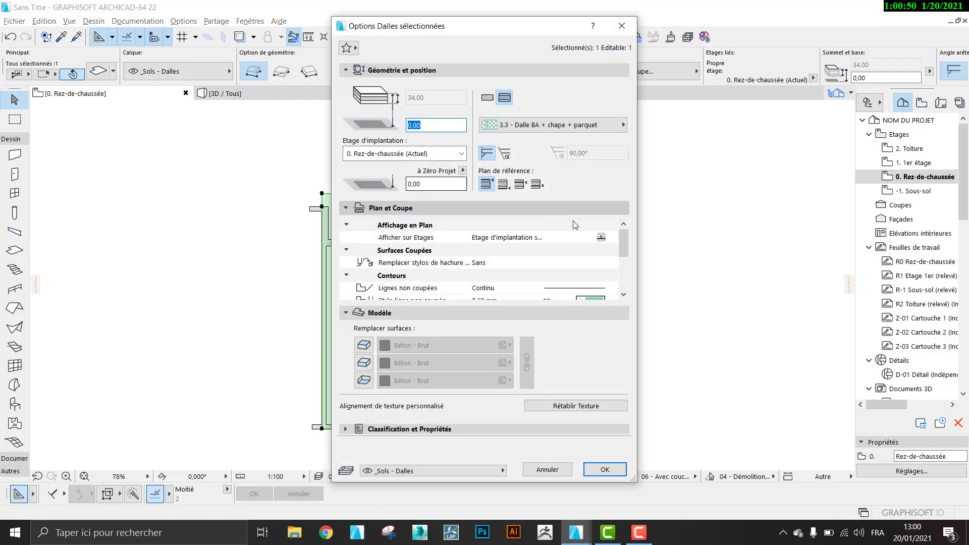
{"action": "left_click_drag", "start_coordinate": [628, 251], "coordinate": [625, 279]}
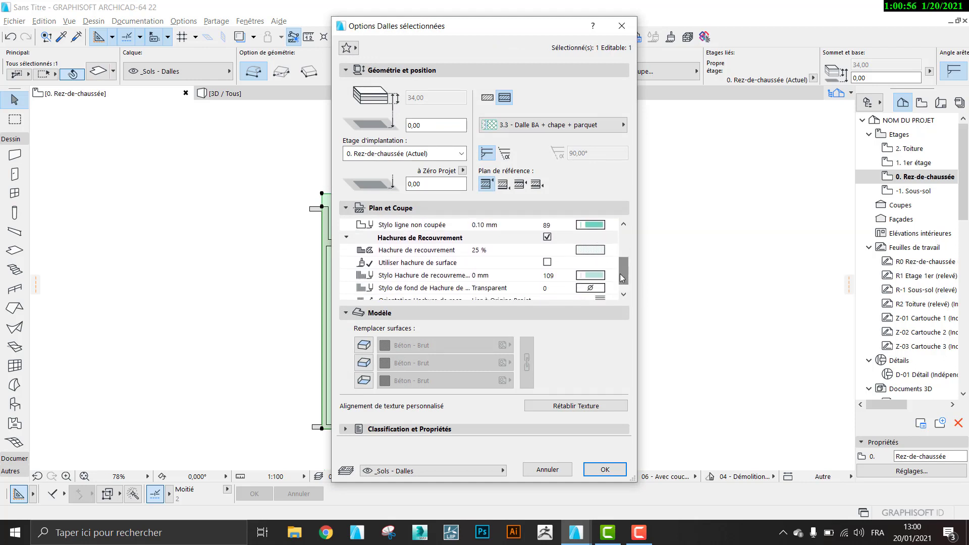
{"action": "left_click", "coordinate": [591, 281]}
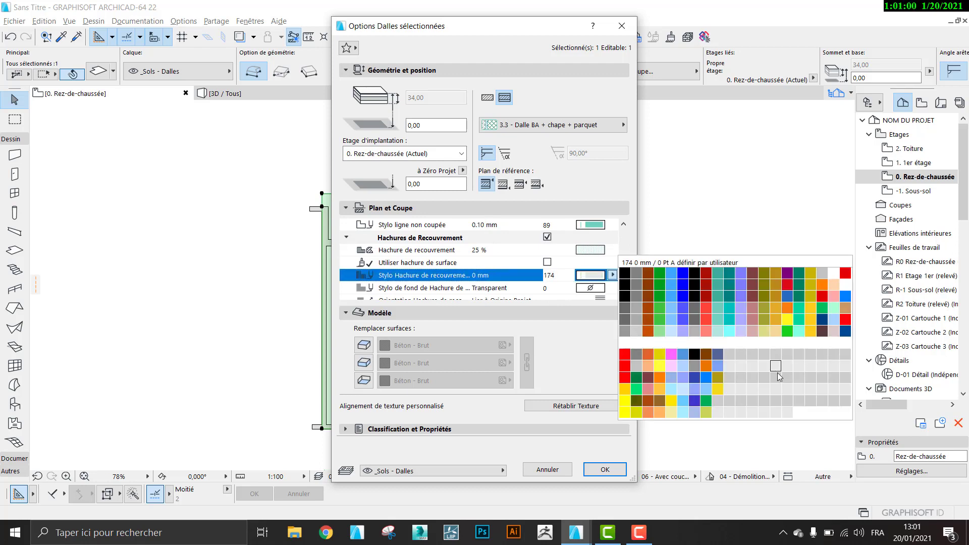
{"action": "left_click", "coordinate": [789, 415]}
{"action": "scroll", "coordinate": [586, 266], "scroll_direction": "up", "scroll_amount": 2}
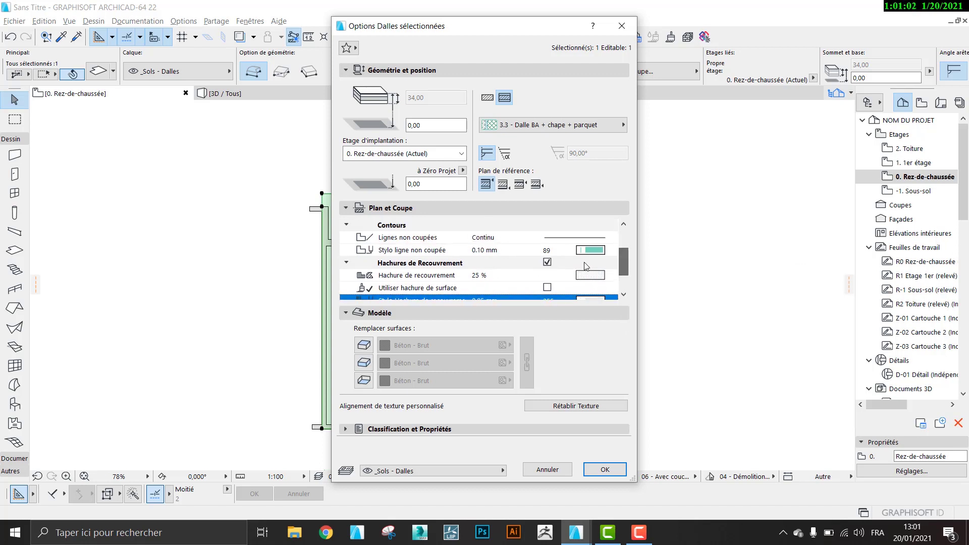
{"action": "left_click", "coordinate": [605, 469]}
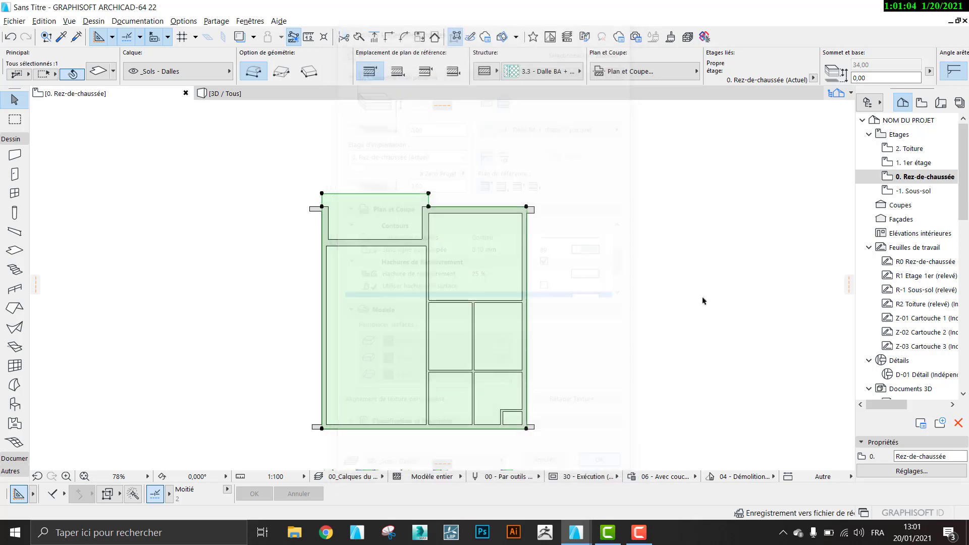
{"action": "key", "text": "Escape"}
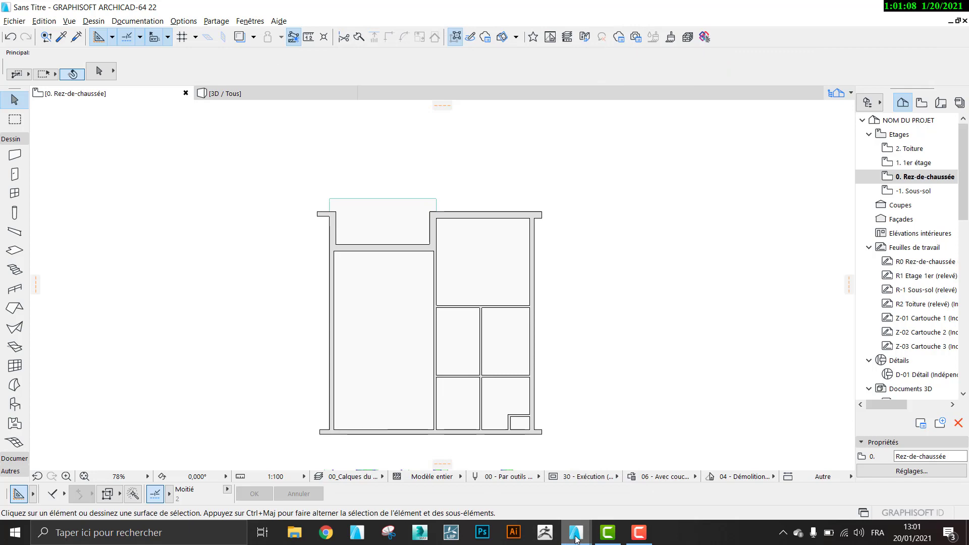
Check the entrance door's position and opening direction in the 16 01 21 project and return to the untitled project.
{"action": "mouse_move", "coordinate": [575, 532]}
{"action": "left_click", "coordinate": [536, 425]}
{"action": "scroll", "coordinate": [540, 425], "scroll_direction": "down", "scroll_amount": 5}
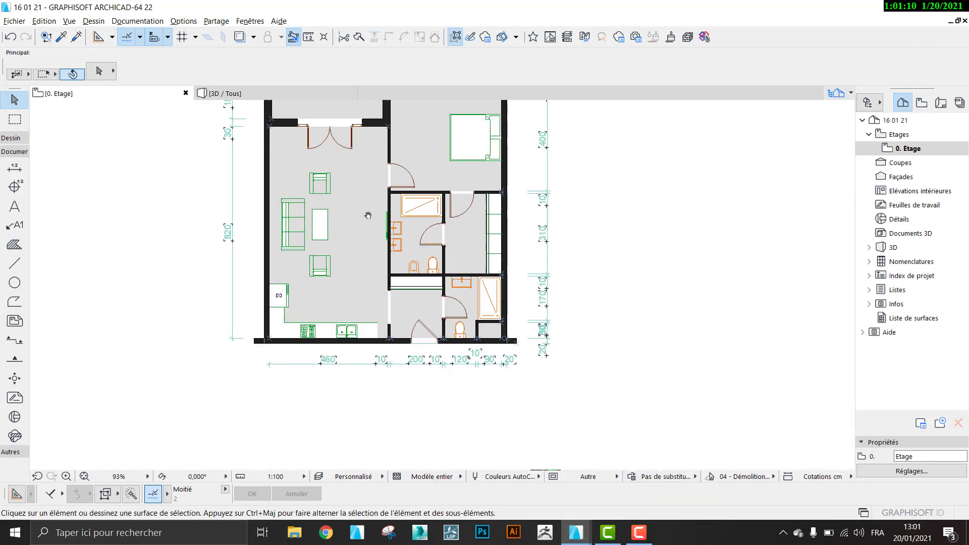
{"action": "scroll", "coordinate": [485, 348], "scroll_direction": "up", "scroll_amount": 4}
{"action": "left_click", "coordinate": [576, 531]}
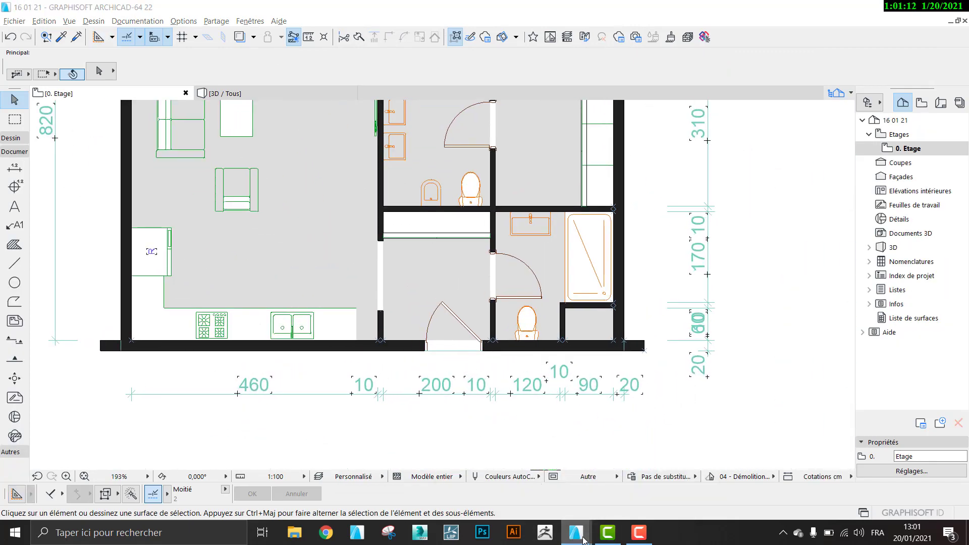
{"action": "left_click", "coordinate": [506, 472]}
Open the Door tool's default settings and set the width of the hinged Porte 22 door to 100 cm.
{"action": "left_click", "coordinate": [15, 174]}
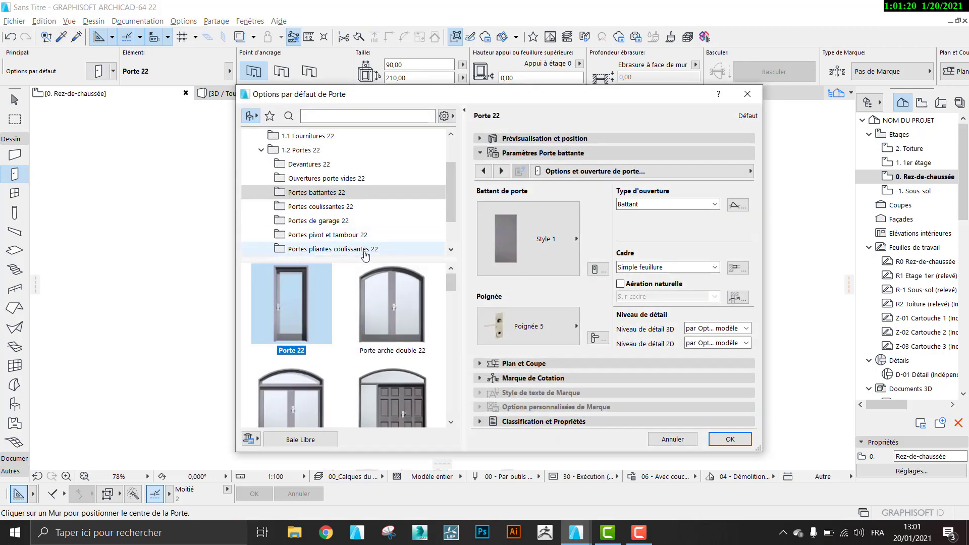
{"action": "left_click", "coordinate": [545, 138]}
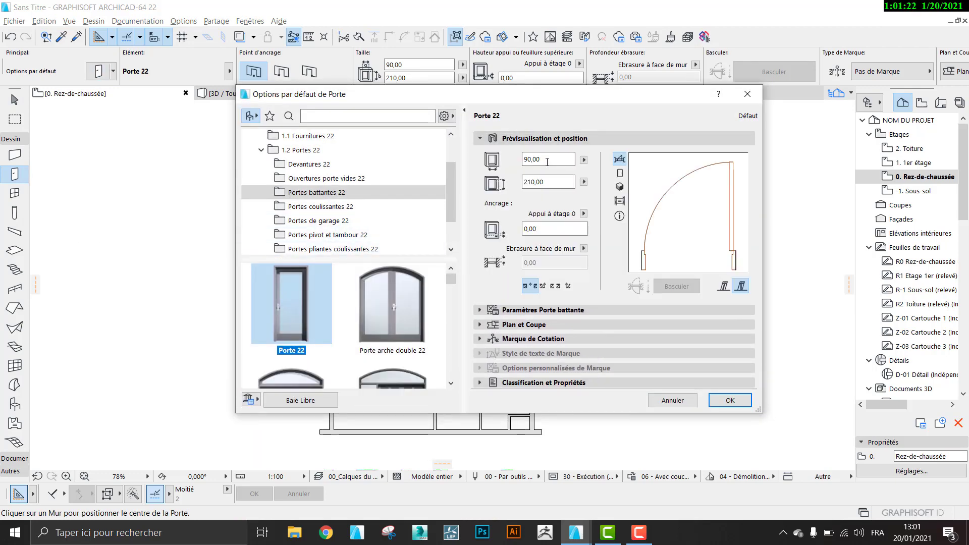
{"action": "type", "text": "10"}
{"action": "key", "text": "Tab"}
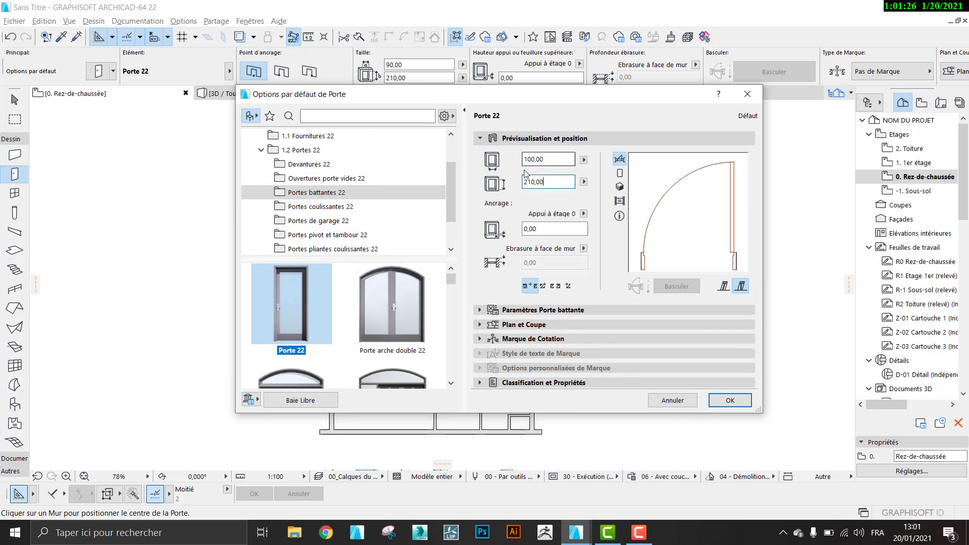
Give the default door a Style 11 leaf with the Poignée 5 handle, check its plan settings and accept them.
{"action": "left_click", "coordinate": [550, 311]}
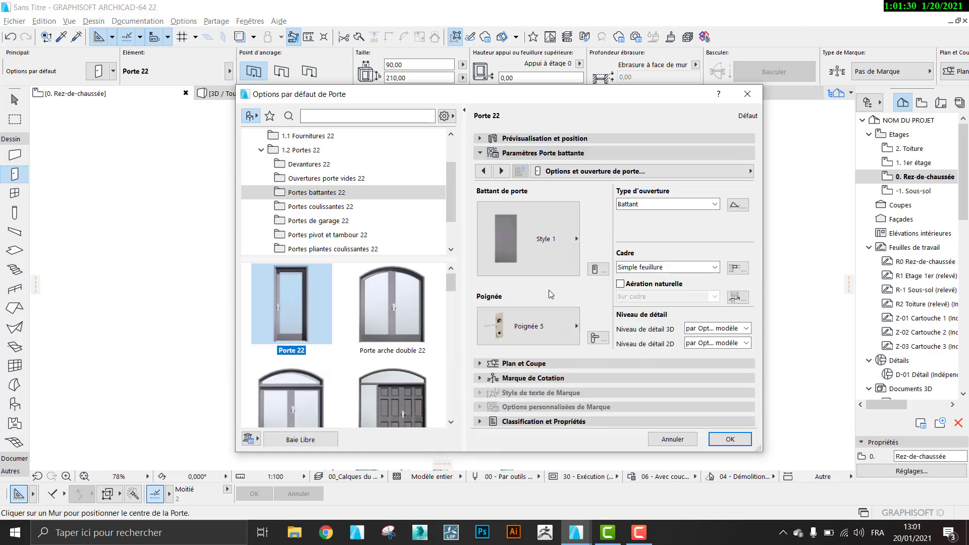
{"action": "left_click", "coordinate": [560, 242]}
{"action": "scroll", "coordinate": [704, 271], "scroll_direction": "down", "scroll_amount": 3}
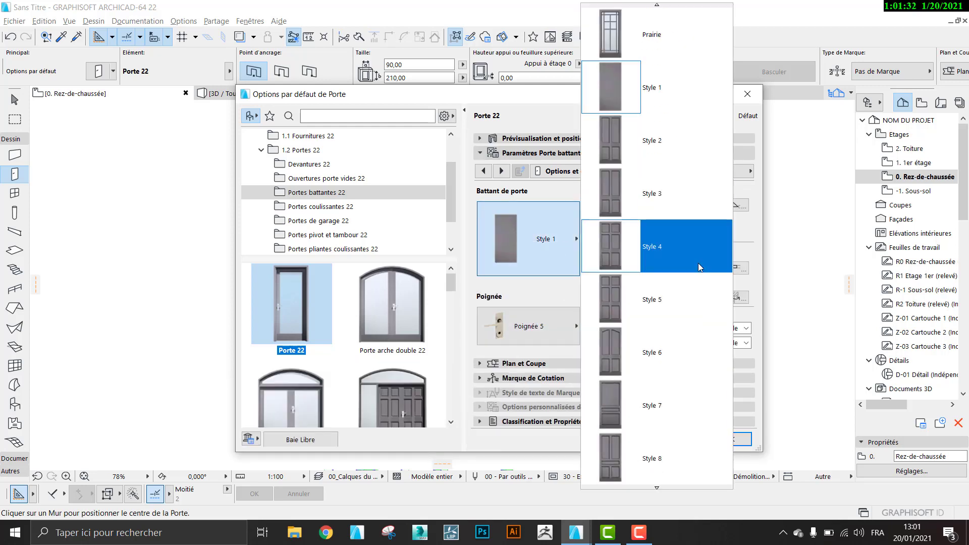
{"action": "scroll", "coordinate": [678, 364], "scroll_direction": "down", "scroll_amount": 2}
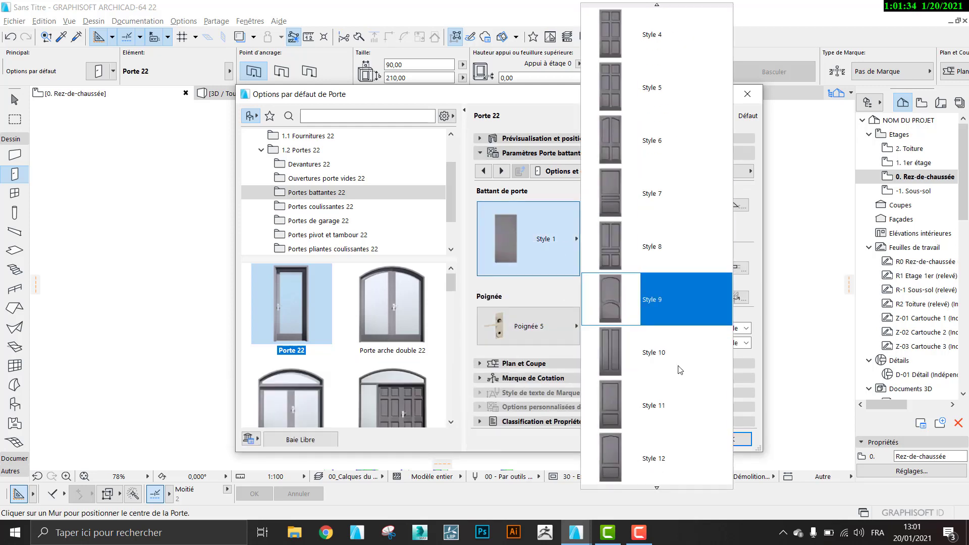
{"action": "left_click", "coordinate": [665, 357]}
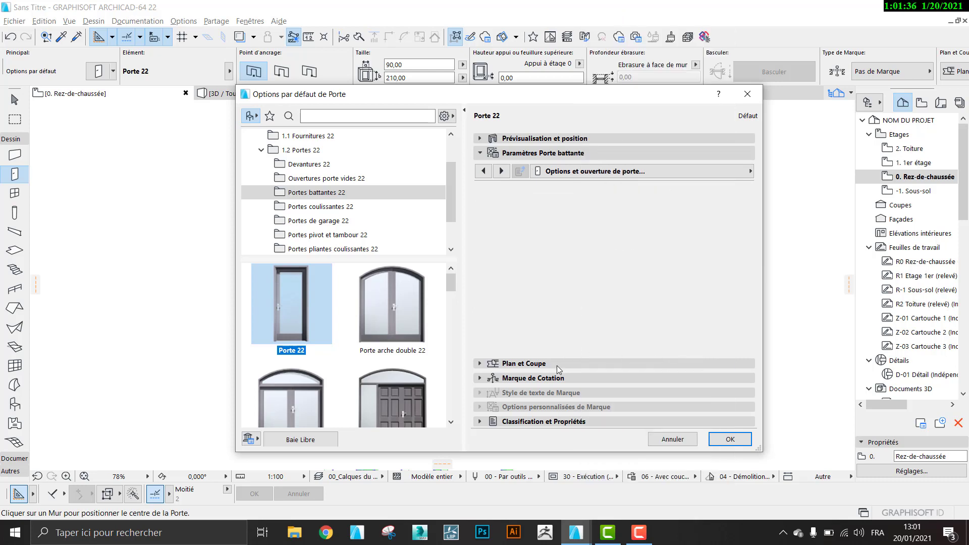
{"action": "left_click", "coordinate": [560, 338]}
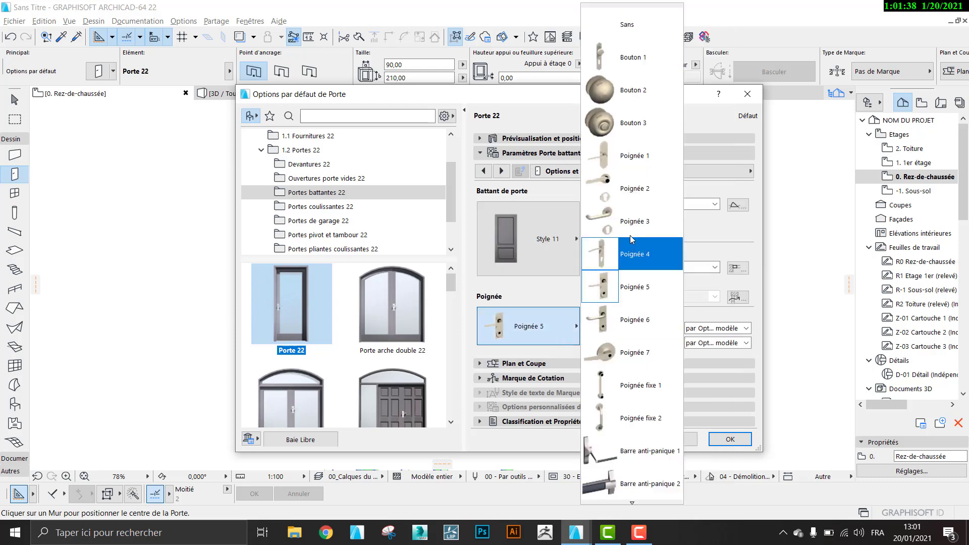
{"action": "left_click", "coordinate": [616, 289]}
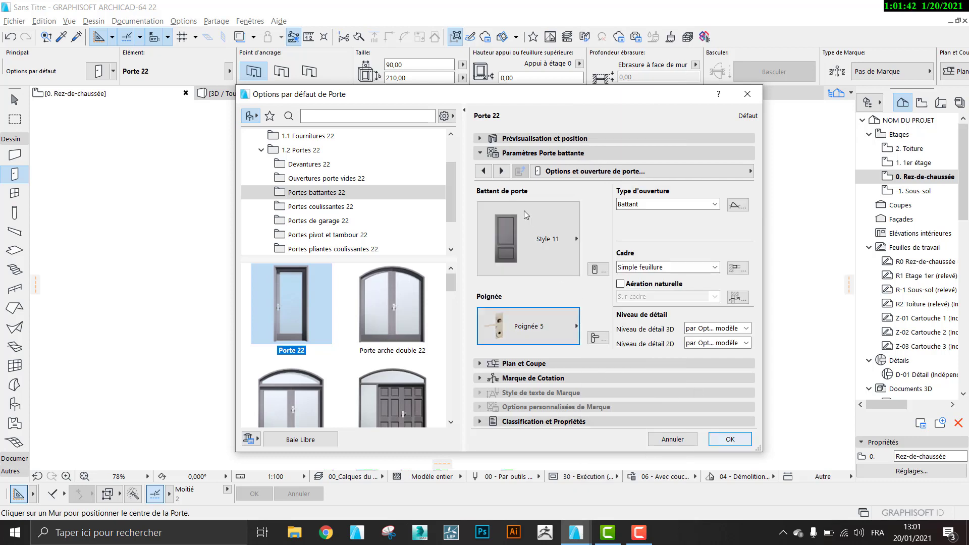
{"action": "left_click", "coordinate": [540, 138]}
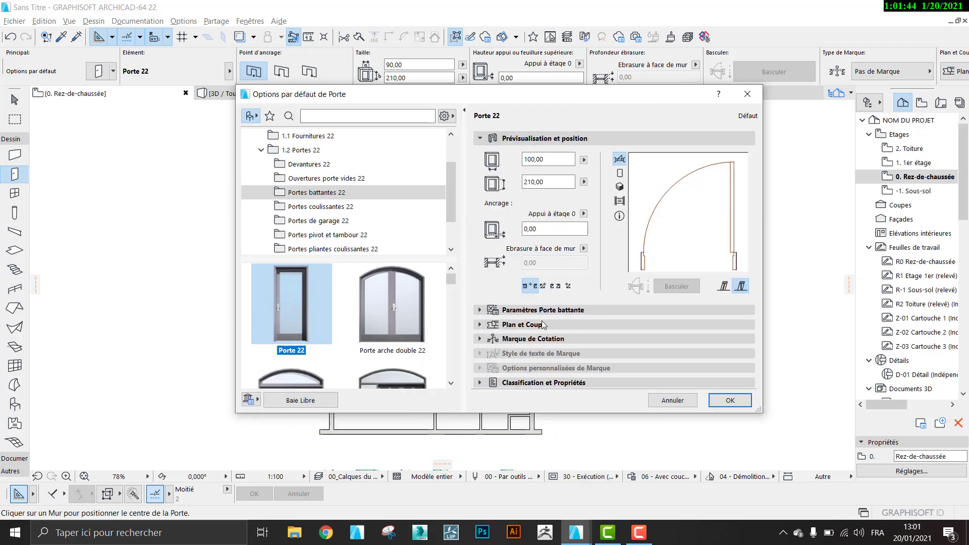
{"action": "left_click", "coordinate": [541, 324]}
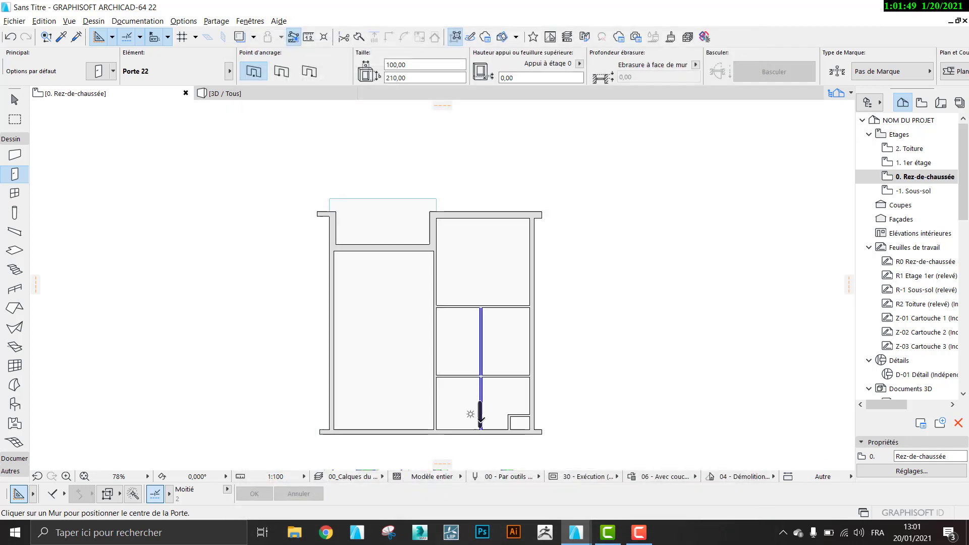
Place the entrance door in the bottom exterior wall, anchored by its side against the hall's right partition, hinged there and opening inward.
{"action": "middle_click_drag", "start_coordinate": [489, 404], "coordinate": [492, 348]}
{"action": "scroll", "coordinate": [497, 324], "scroll_direction": "up", "scroll_amount": 3}
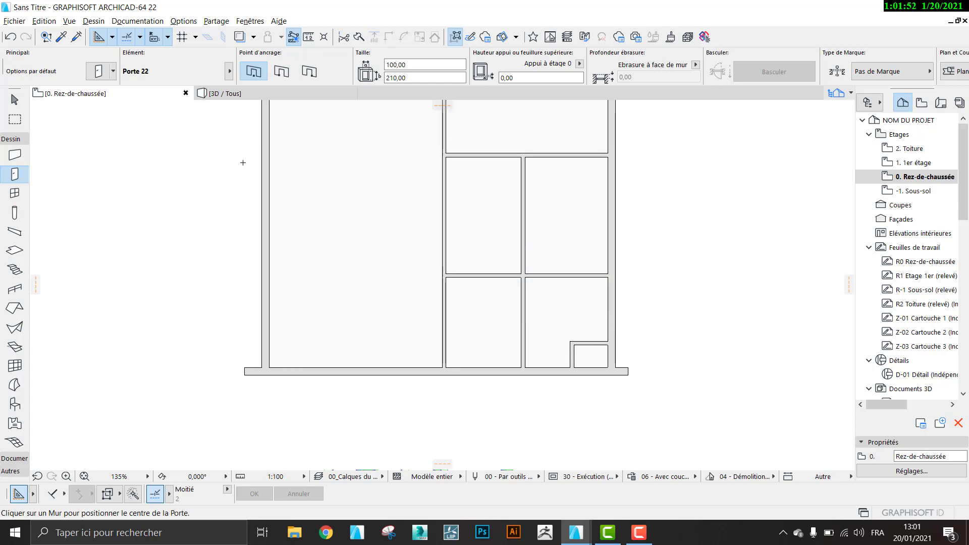
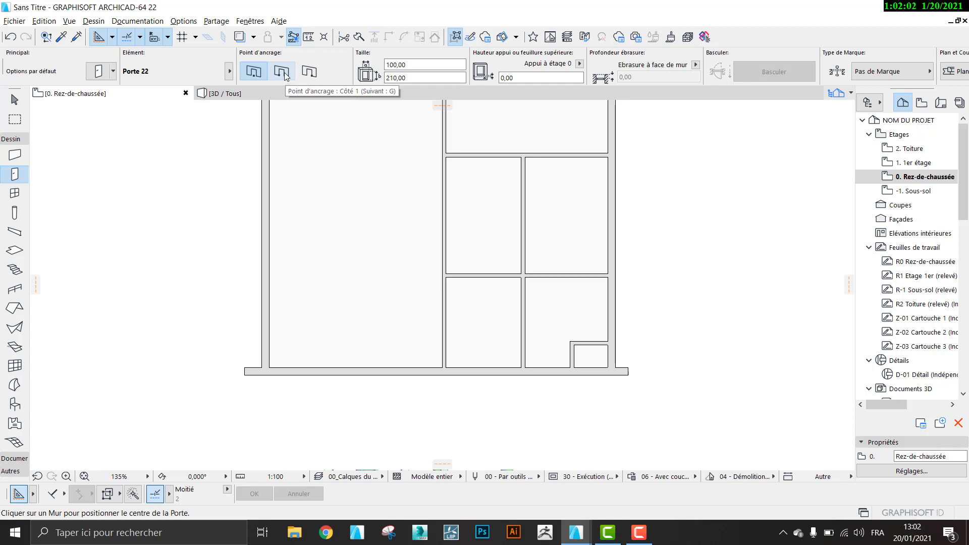
{"action": "left_click", "coordinate": [281, 71]}
{"action": "left_click", "coordinate": [308, 71]}
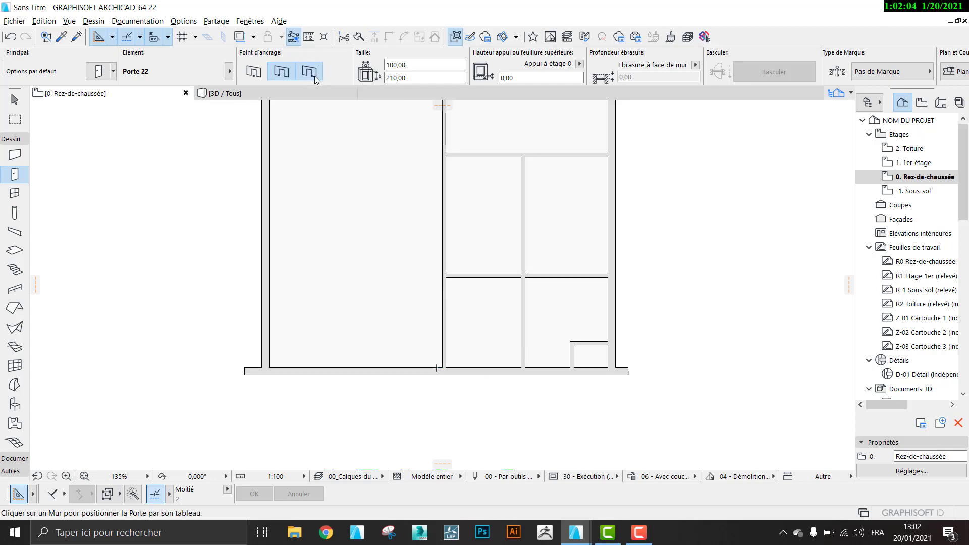
{"action": "scroll", "coordinate": [514, 370], "scroll_direction": "up", "scroll_amount": 5}
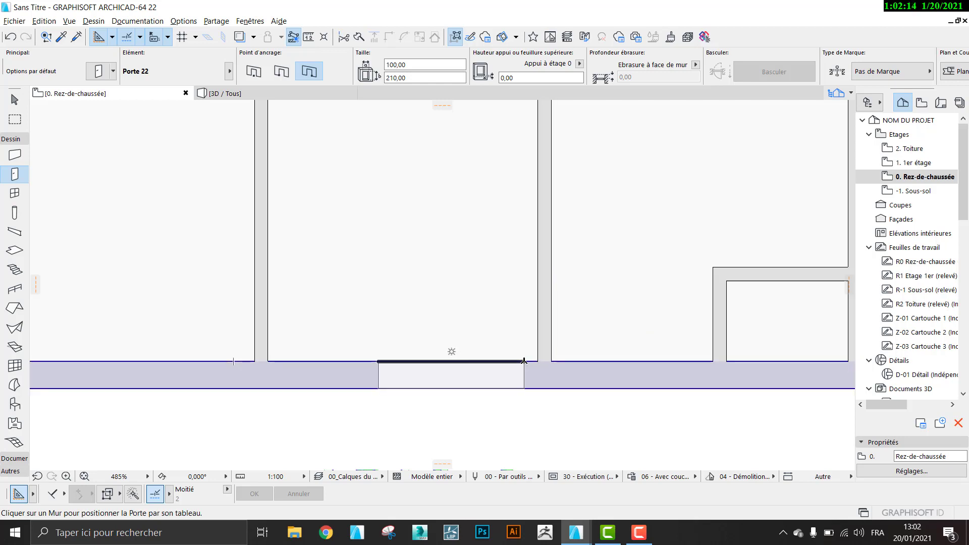
{"action": "scroll", "coordinate": [524, 361], "scroll_direction": "up", "scroll_amount": 1}
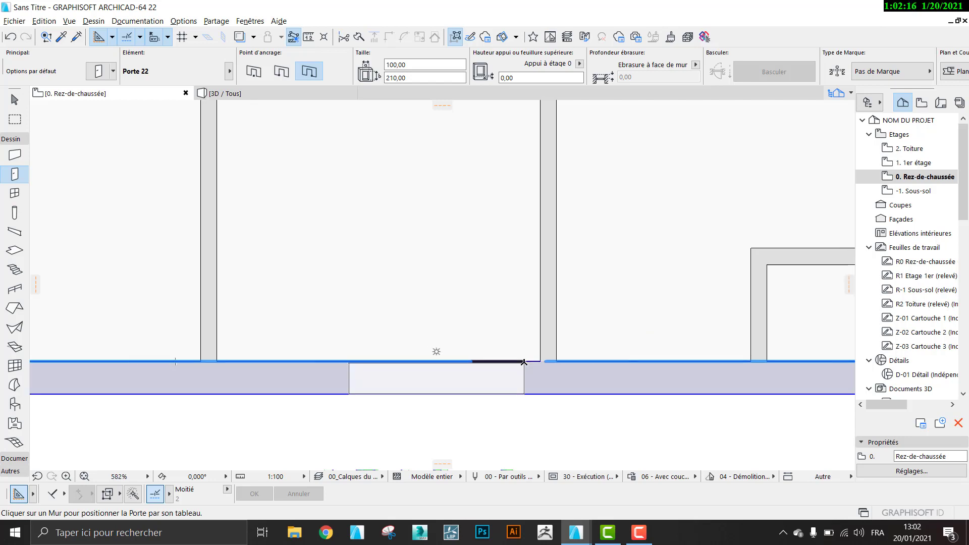
{"action": "left_click", "coordinate": [540, 362]}
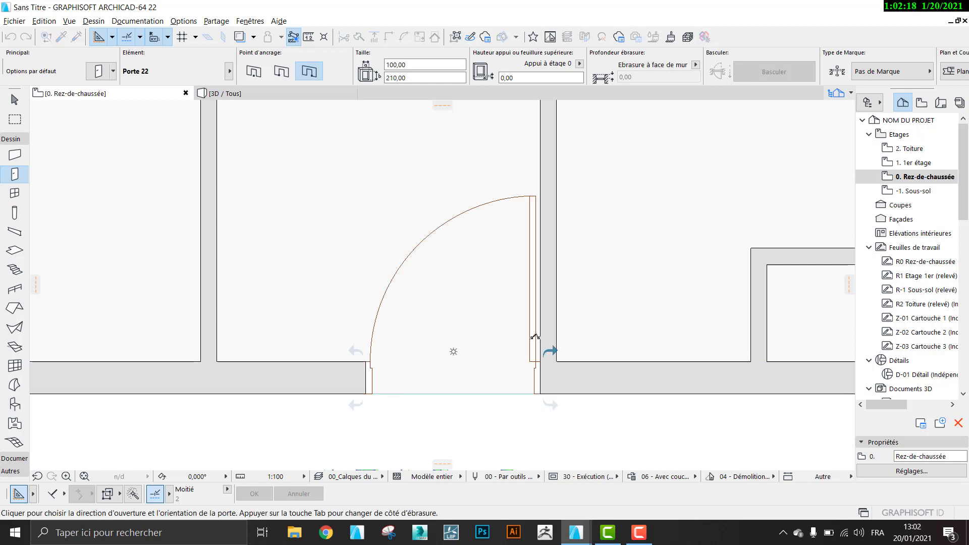
{"action": "left_click", "coordinate": [534, 310]}
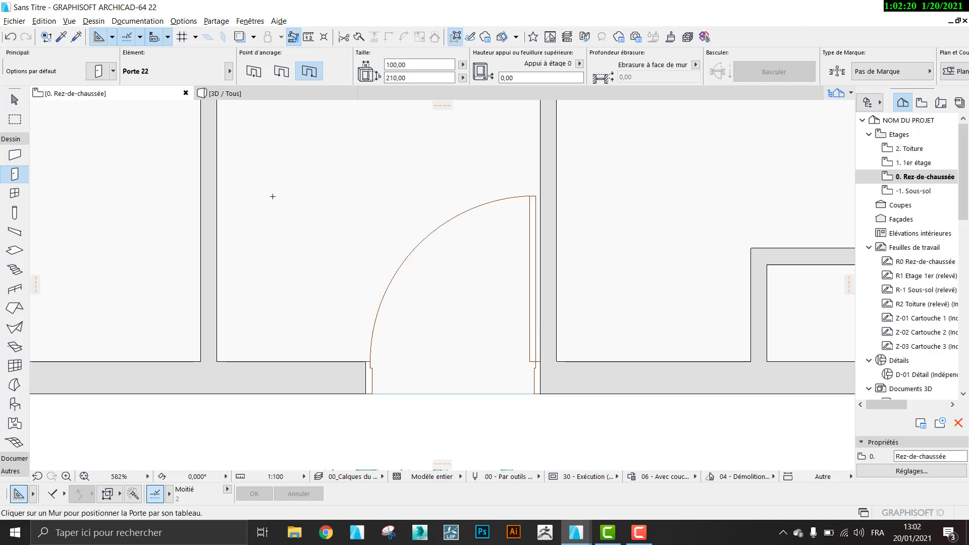
Move the entrance door about 10 cm along the exterior wall, away from the hall's right partition.
{"action": "left_click", "coordinate": [20, 101]}
{"action": "left_click", "coordinate": [454, 393]}
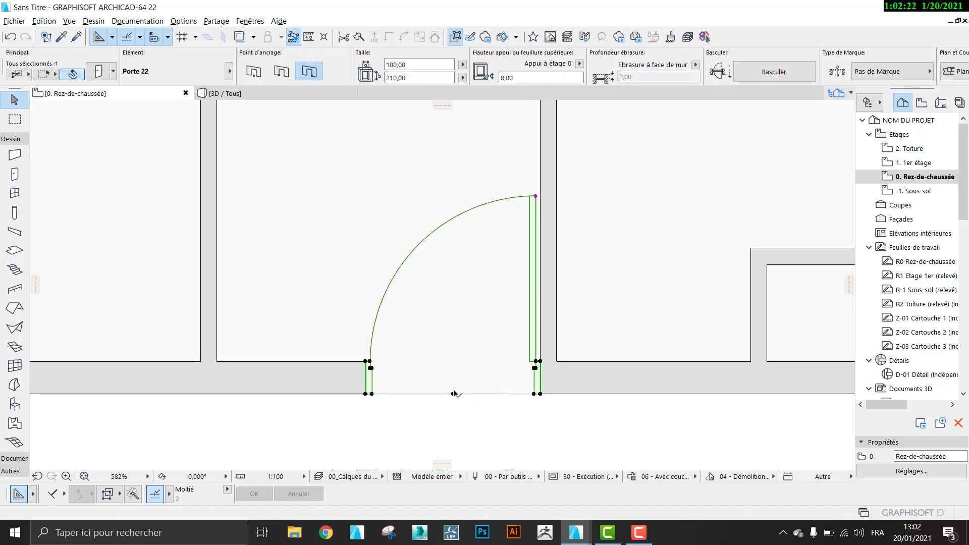
{"action": "left_click", "coordinate": [454, 394]}
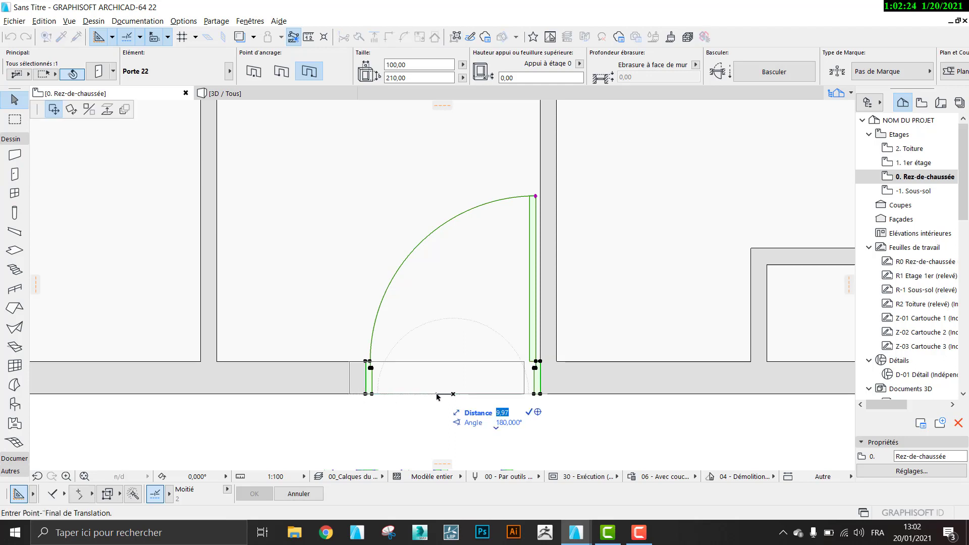
{"action": "left_click", "coordinate": [438, 397]}
{"action": "left_click", "coordinate": [449, 329]}
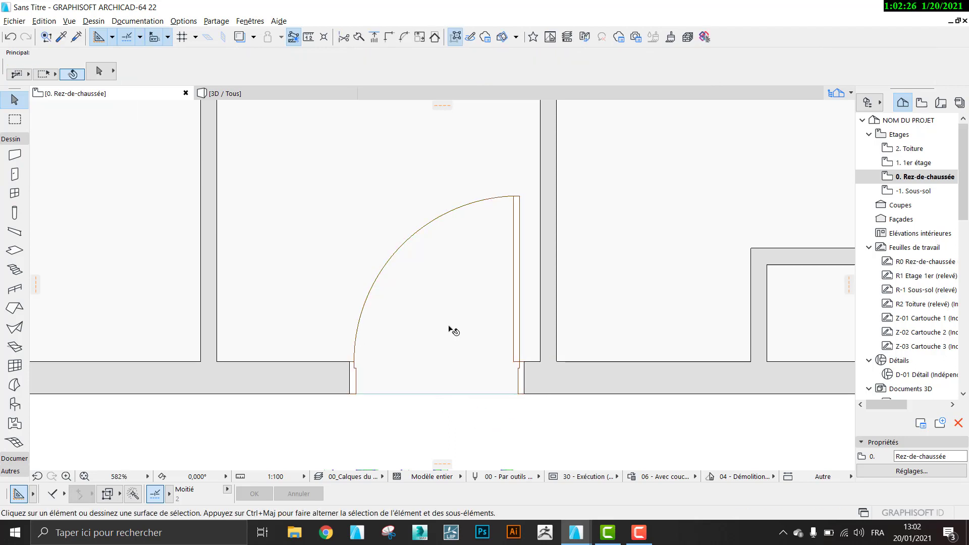
{"action": "scroll", "coordinate": [455, 331], "scroll_direction": "down", "scroll_amount": 5}
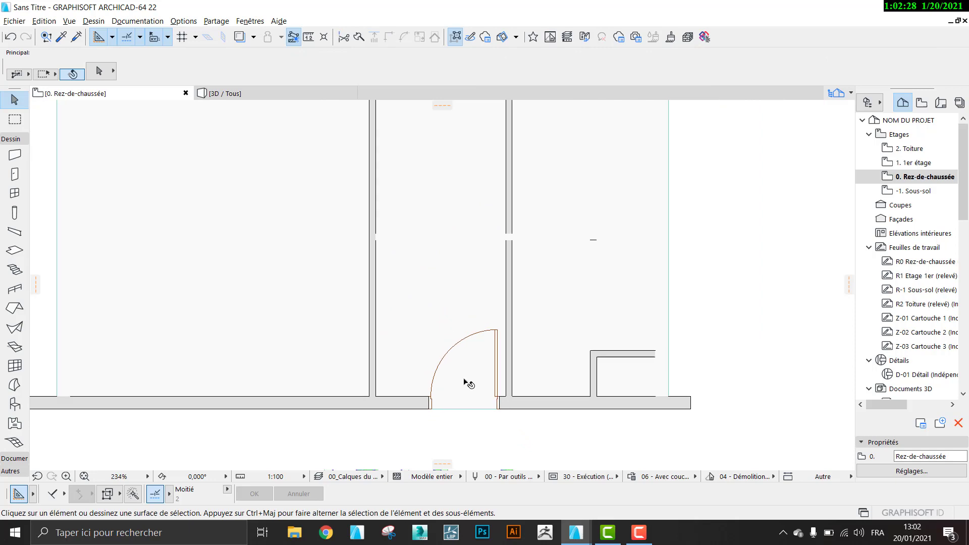
{"action": "scroll", "coordinate": [460, 382], "scroll_direction": "down", "scroll_amount": 1}
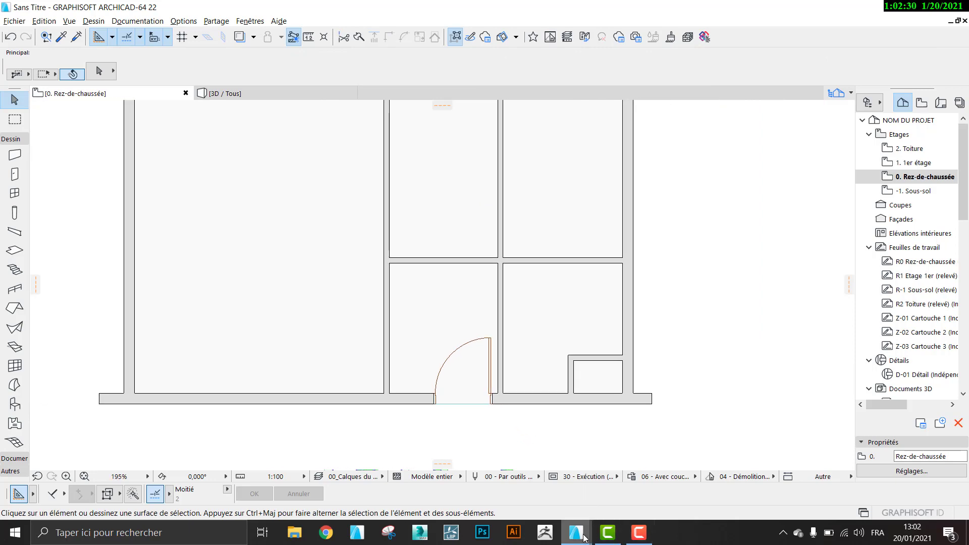
Check the small bathroom door beside the hall in the 16 01 21 project and return to the untitled project.
{"action": "mouse_move", "coordinate": [584, 538]}
{"action": "left_click", "coordinate": [516, 490]}
{"action": "middle_click_drag", "start_coordinate": [458, 355], "coordinate": [471, 390]}
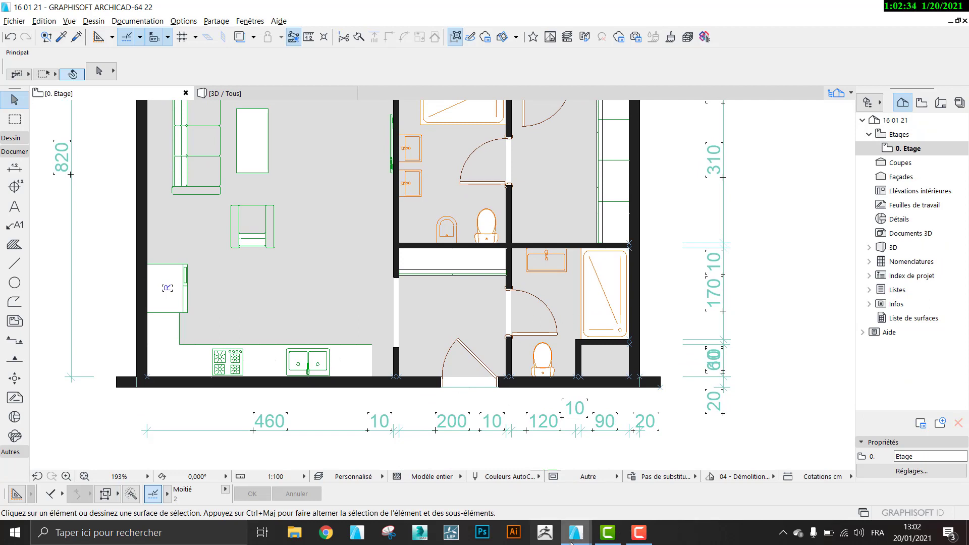
{"action": "mouse_move", "coordinate": [576, 534]}
{"action": "left_click", "coordinate": [618, 492]}
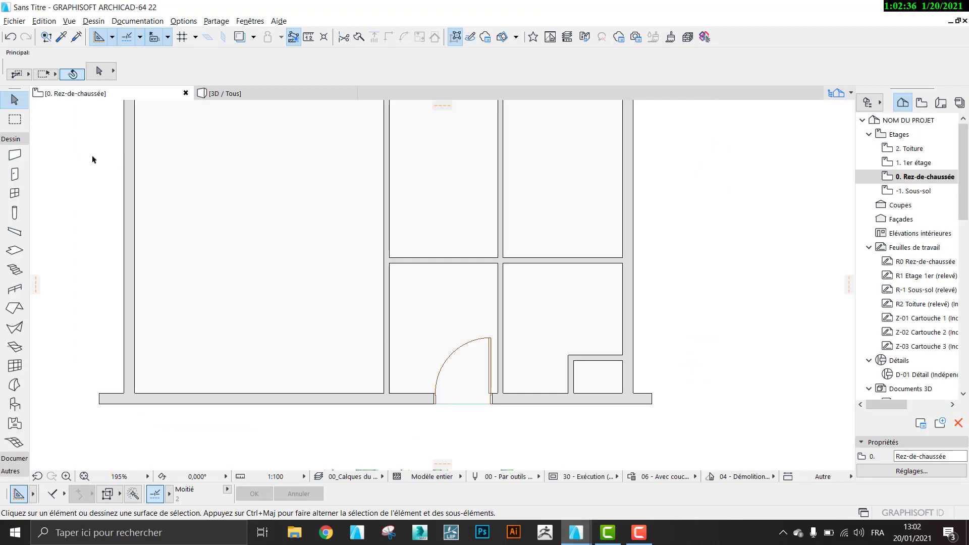
Set the default Porte 22 door's width to 70 cm and its anchor point to the centre.
{"action": "left_click", "coordinate": [15, 174]}
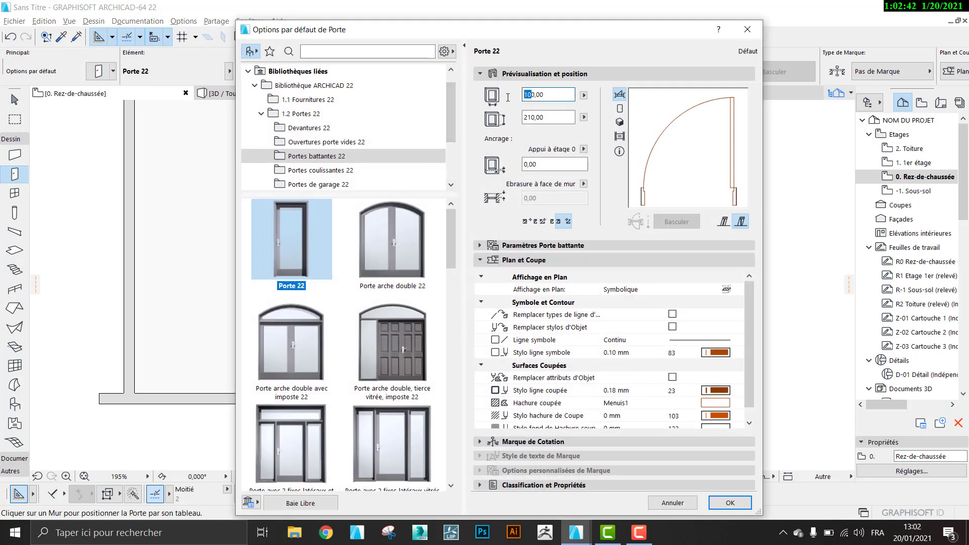
{"action": "type", "text": "7"}
{"action": "left_click", "coordinate": [721, 500]}
{"action": "scroll", "coordinate": [520, 346], "scroll_direction": "up", "scroll_amount": 2}
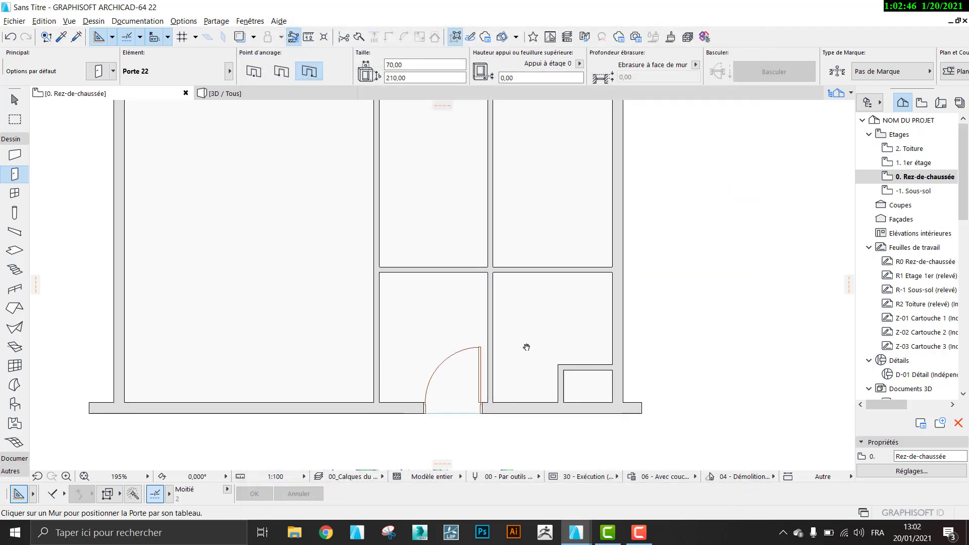
{"action": "left_click", "coordinate": [253, 71]}
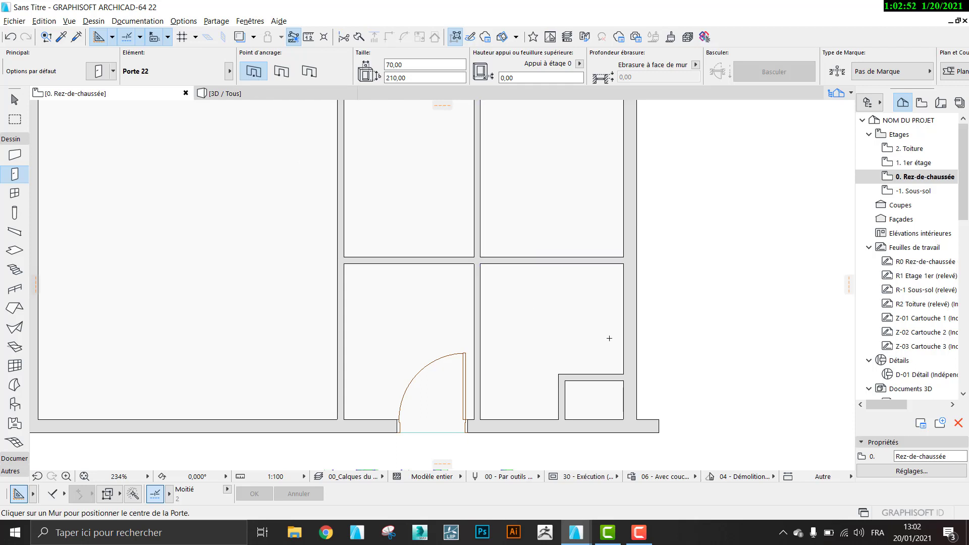
{"action": "key", "text": "Escape"}
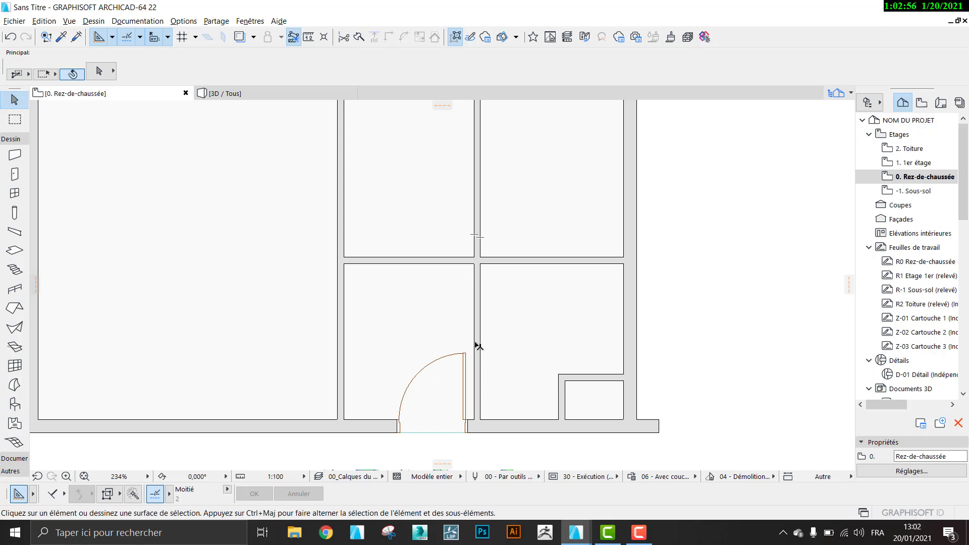
Split the long vertical partition along the lower face of the horizontal wall above the hall, then clear the selection.
{"action": "left_click", "coordinate": [476, 337]}
{"action": "middle_click_drag", "start_coordinate": [487, 242], "coordinate": [495, 441]}
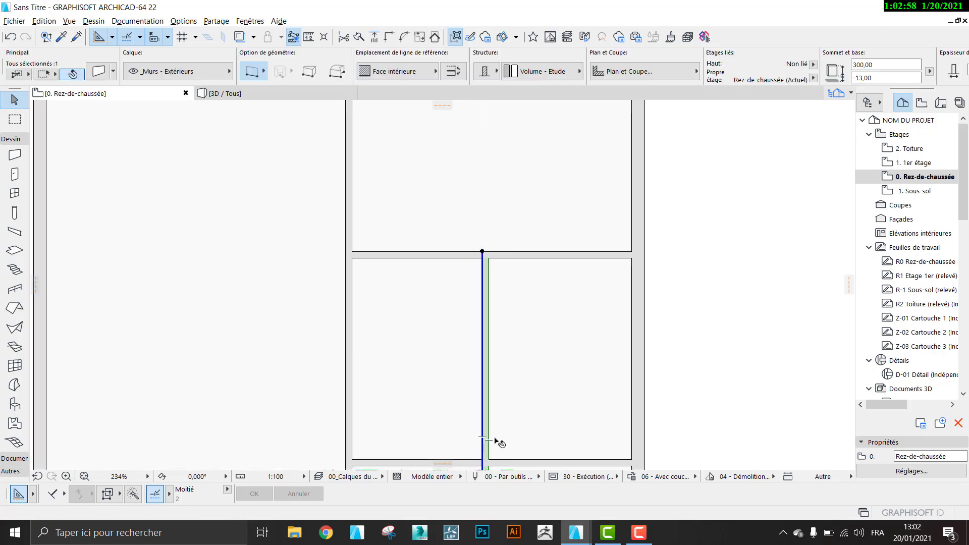
{"action": "middle_click_drag", "start_coordinate": [485, 388], "coordinate": [467, 203]}
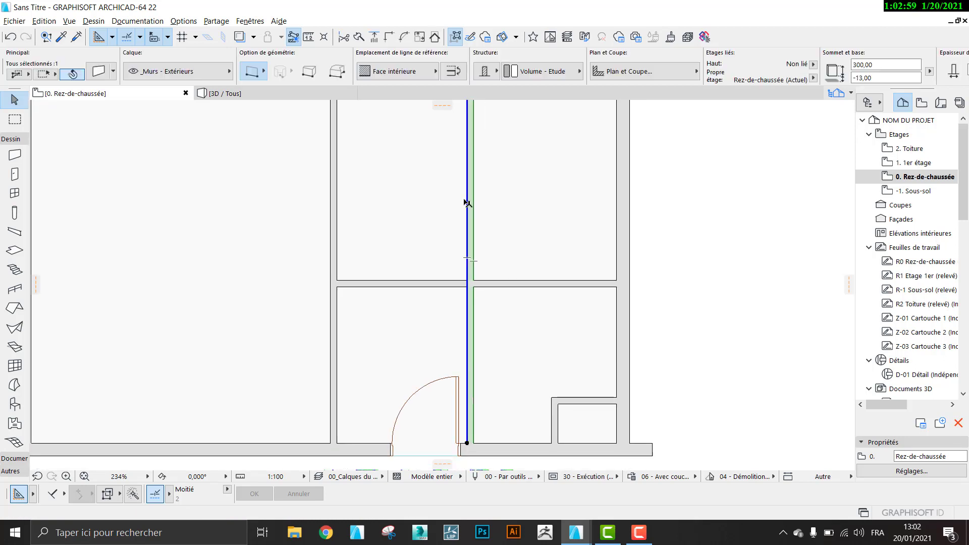
{"action": "left_click", "coordinate": [362, 44]}
{"action": "left_click", "coordinate": [476, 287]}
{"action": "left_click", "coordinate": [514, 287]}
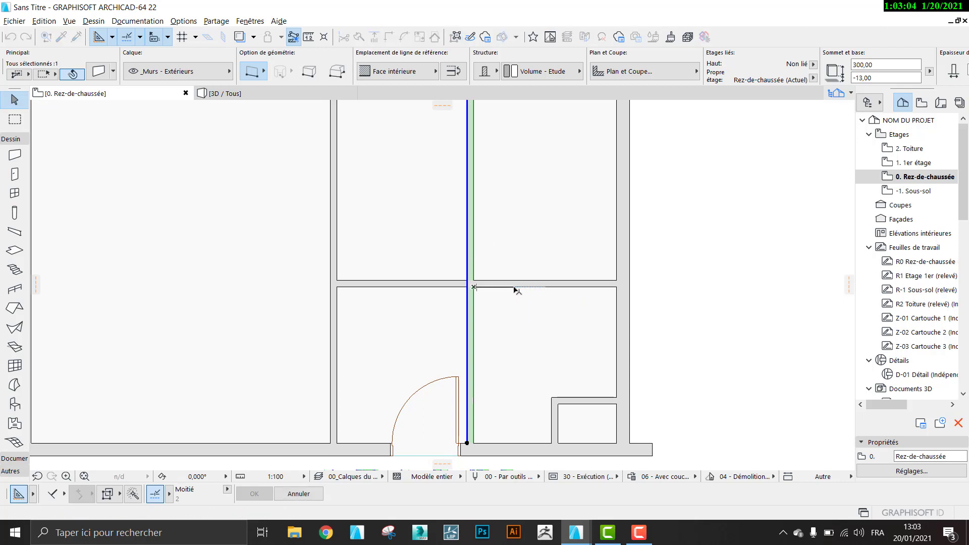
{"action": "left_click", "coordinate": [498, 324]}
{"action": "middle_click_drag", "start_coordinate": [489, 305], "coordinate": [460, 258]}
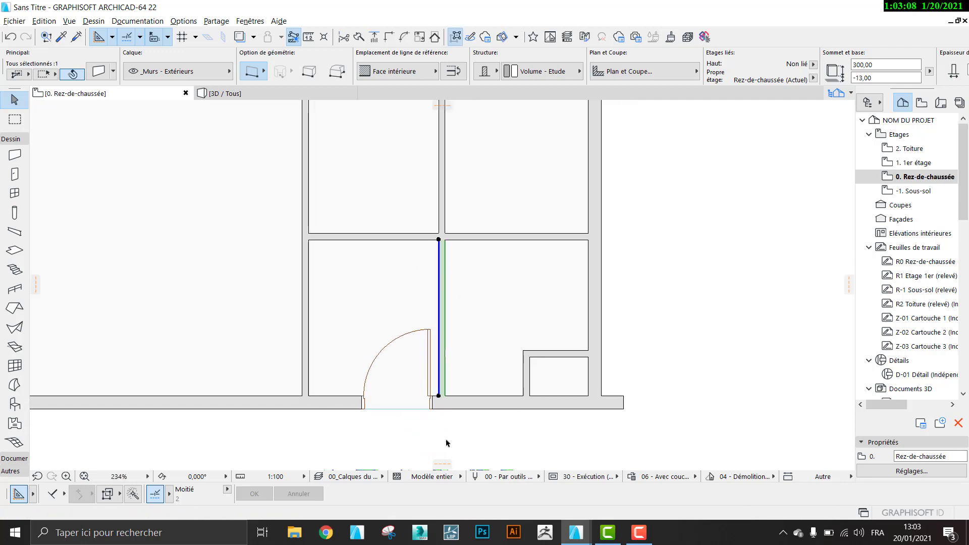
{"action": "left_click", "coordinate": [446, 443]}
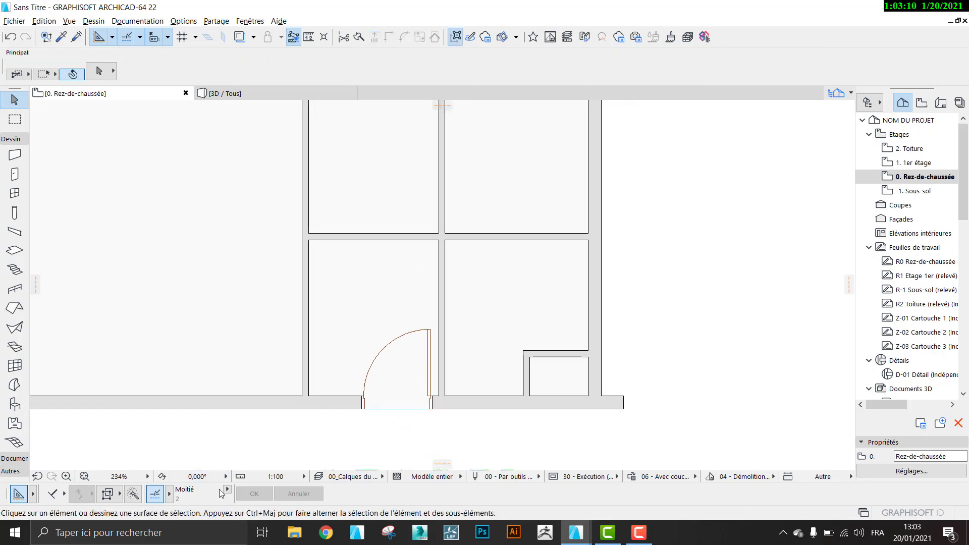
Place the 70 cm door at the middle of the hall's right partition, hinged at its lower end and opening into the small bathroom.
{"action": "left_click", "coordinate": [15, 174]}
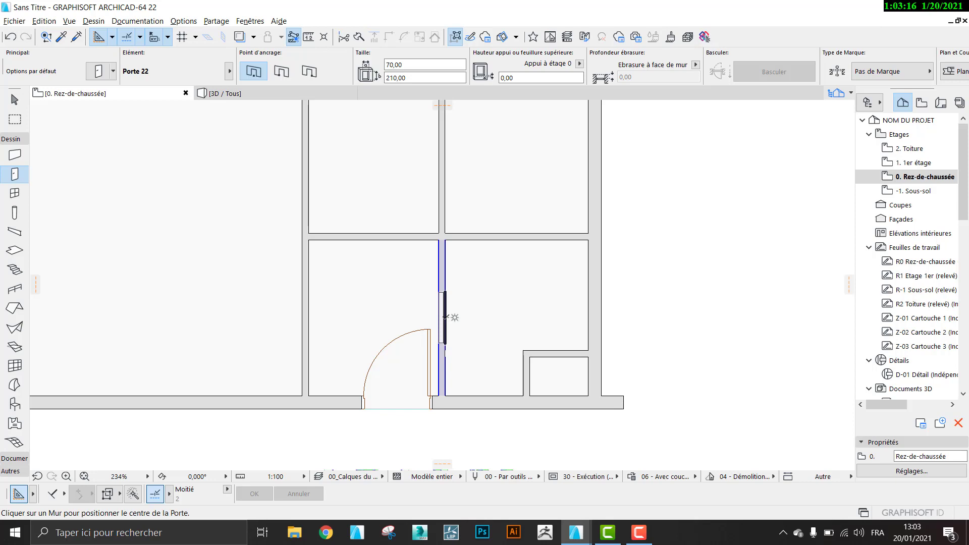
{"action": "left_click", "coordinate": [445, 318]}
{"action": "left_click", "coordinate": [473, 393]}
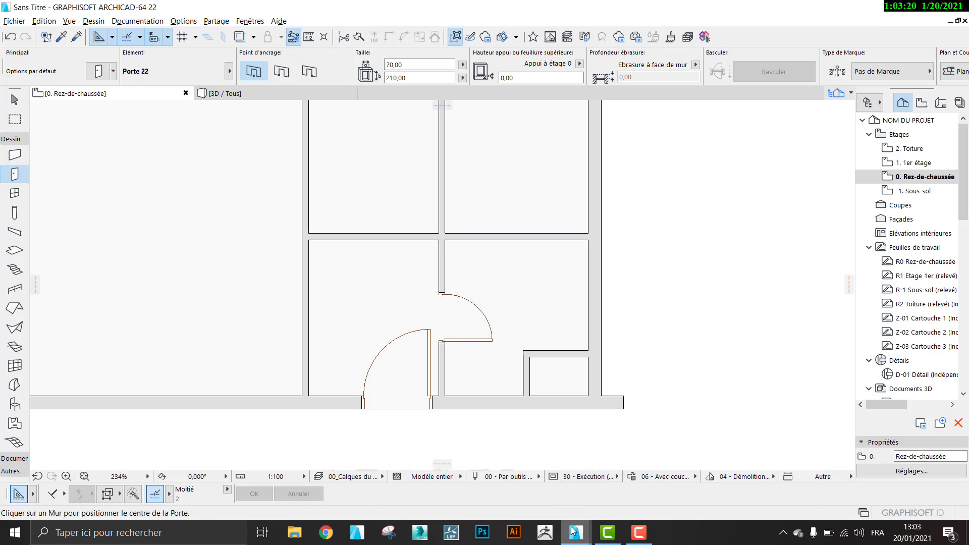
Check the larger bathroom's door in the 16 01 21 project and return to the untitled project.
{"action": "mouse_move", "coordinate": [576, 531]}
{"action": "left_click", "coordinate": [505, 469]}
{"action": "scroll", "coordinate": [423, 330], "scroll_direction": "down", "scroll_amount": 1}
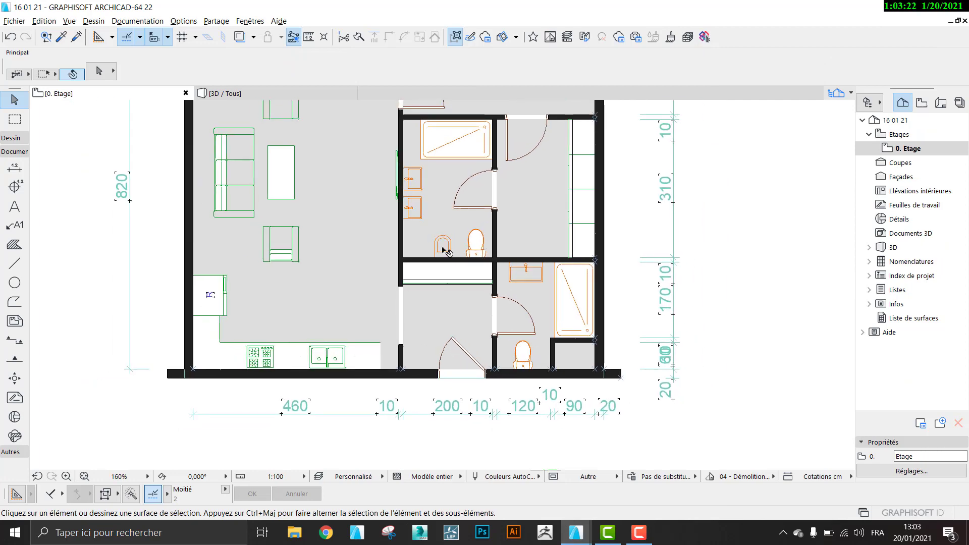
{"action": "middle_click_drag", "start_coordinate": [444, 264], "coordinate": [448, 357]}
{"action": "mouse_move", "coordinate": [575, 532]}
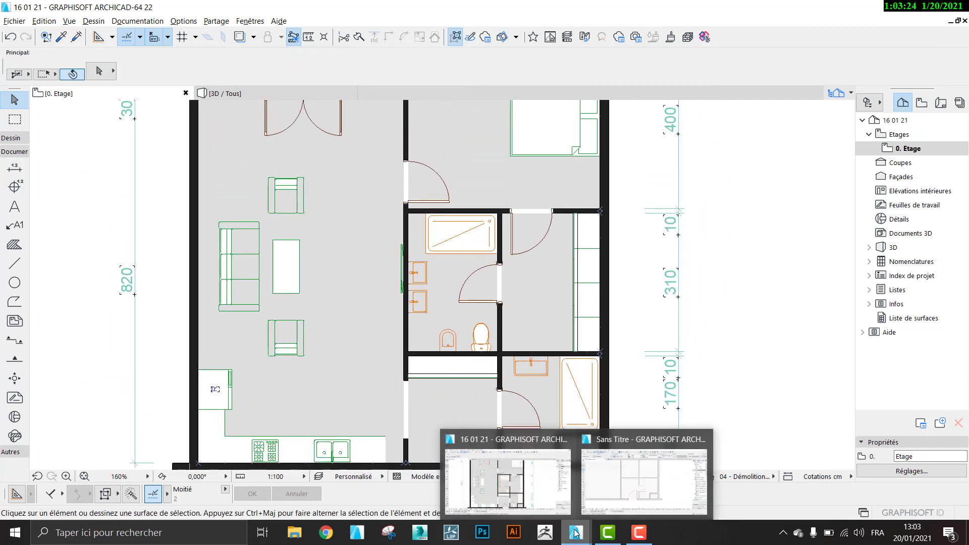
{"action": "left_click", "coordinate": [644, 479]}
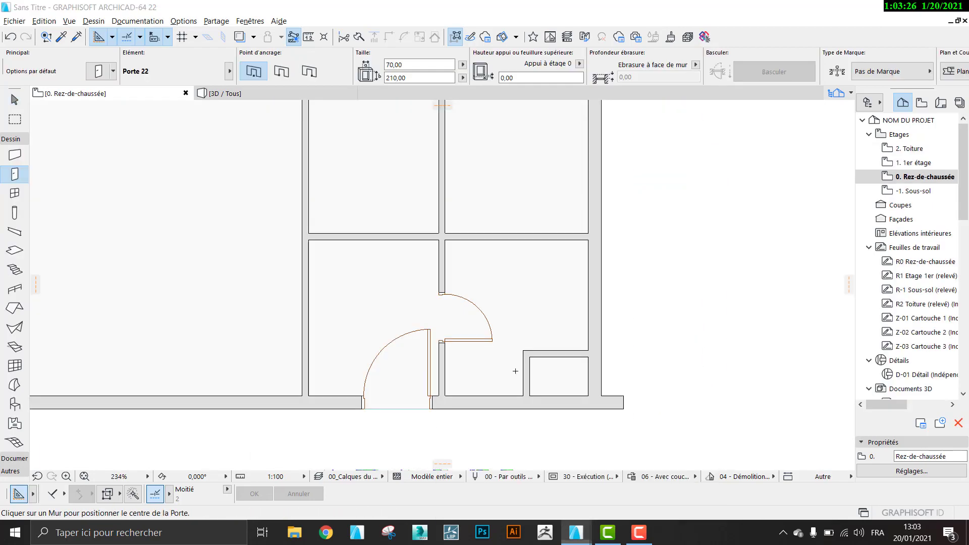
Place a 70 cm door at the middle of the partition between the larger bathroom and dressing room, hinged at its upper end and opening into the bathroom.
{"action": "middle_click_drag", "start_coordinate": [469, 265], "coordinate": [480, 374]}
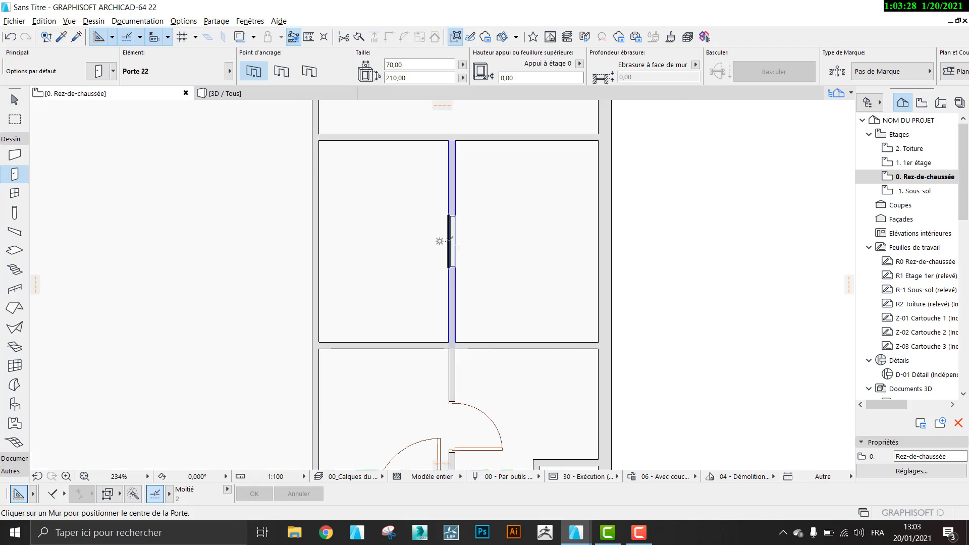
{"action": "left_click", "coordinate": [449, 240]}
{"action": "left_click", "coordinate": [439, 241]}
{"action": "scroll", "coordinate": [409, 242], "scroll_direction": "down", "scroll_amount": 2}
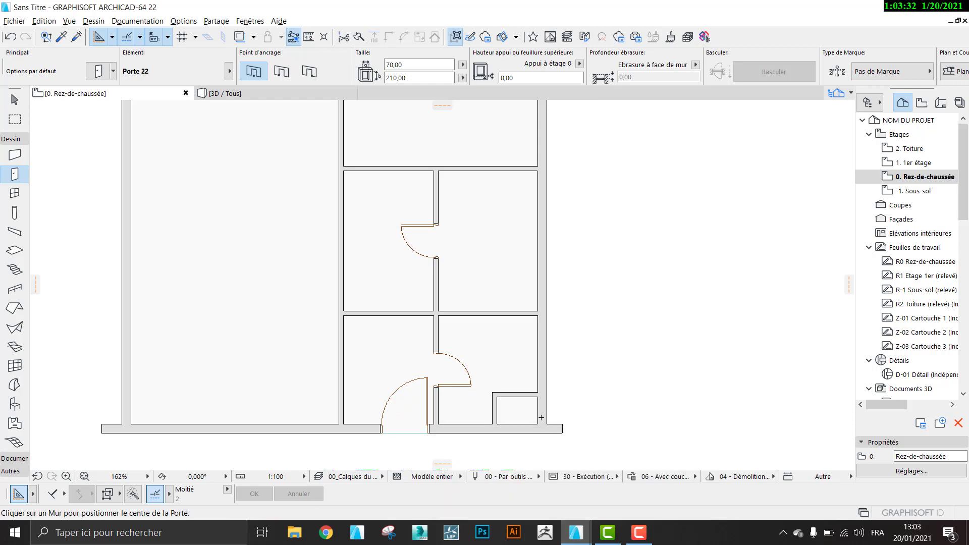
Check the bedroom door's position and opening in the 16 01 21 project and return to the untitled project.
{"action": "mouse_move", "coordinate": [574, 530]}
{"action": "left_click", "coordinate": [520, 497]}
{"action": "middle_click_drag", "start_coordinate": [473, 228], "coordinate": [506, 353]}
{"action": "left_click", "coordinate": [637, 505]}
Place an 80 cm side-anchored door in the wall between living room and bedroom, near the bedroom's lower partition and opening into the bedroom.
{"action": "scroll", "coordinate": [417, 299], "scroll_direction": "up", "scroll_amount": 1}
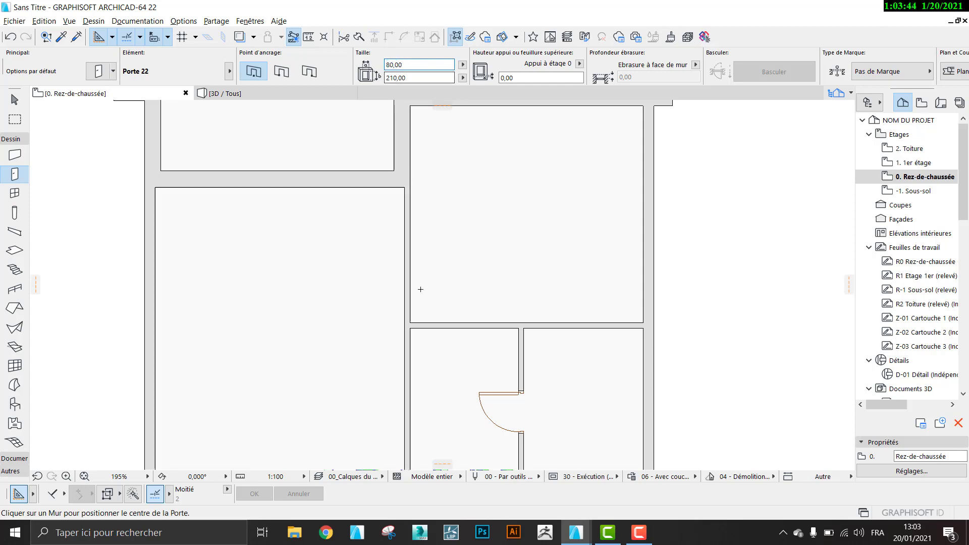
{"action": "left_click", "coordinate": [305, 75]}
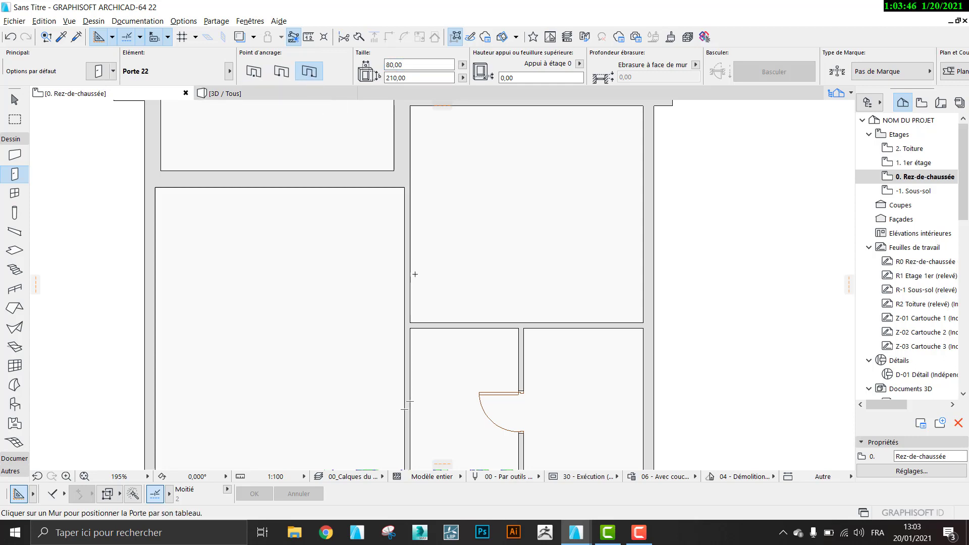
{"action": "left_click", "coordinate": [285, 76]}
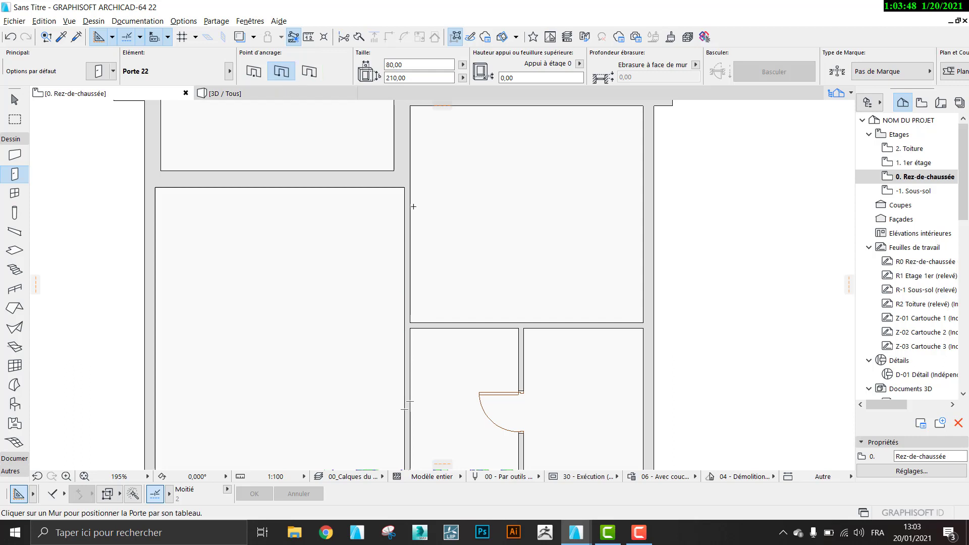
{"action": "left_click", "coordinate": [409, 317]}
{"action": "left_click", "coordinate": [389, 318]}
{"action": "scroll", "coordinate": [381, 309], "scroll_direction": "down", "scroll_amount": 5}
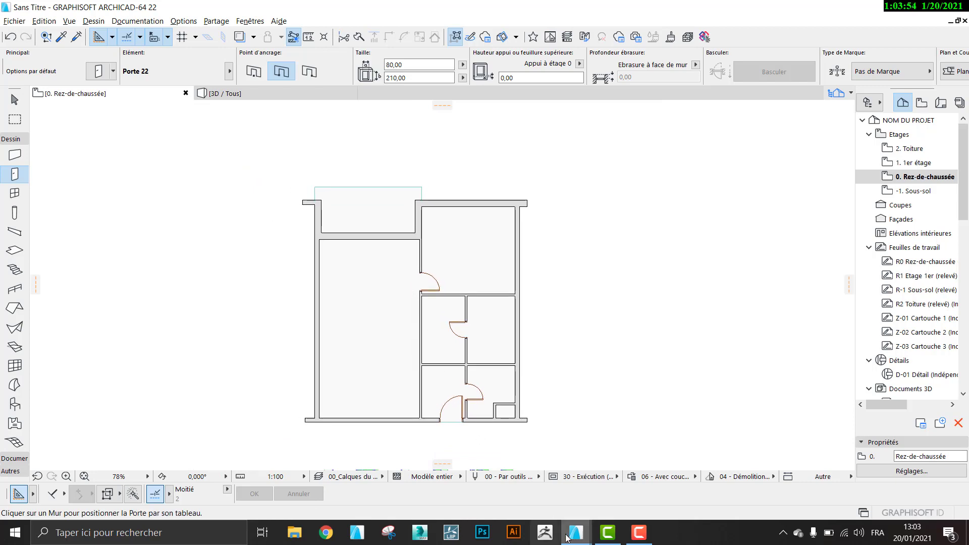
Examine the double door between the living room and balcony in the 16 01 21 project and return to the untitled project.
{"action": "left_click", "coordinate": [569, 535]}
{"action": "left_click", "coordinate": [525, 477]}
{"action": "scroll", "coordinate": [404, 303], "scroll_direction": "down", "scroll_amount": 2}
{"action": "middle_click_drag", "start_coordinate": [403, 341], "coordinate": [412, 281]}
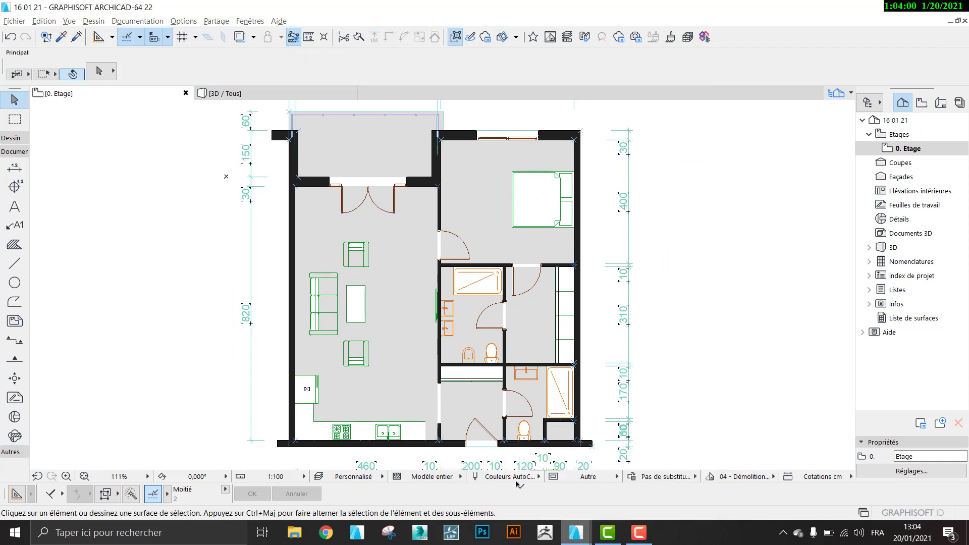
{"action": "left_click", "coordinate": [565, 534]}
{"action": "left_click", "coordinate": [649, 480]}
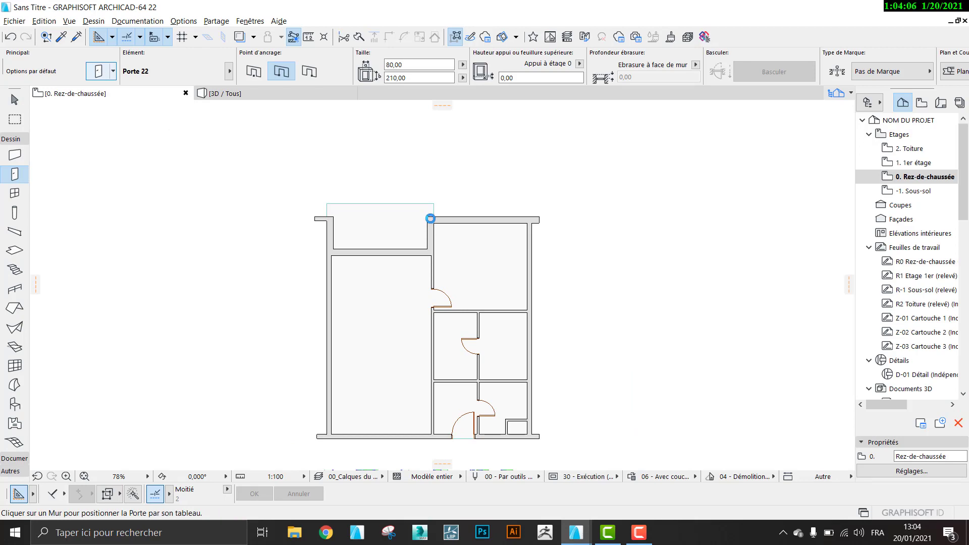
Choose Porte double avec 2 fixes latéraux, imposte 22 as the default door and accept its settings.
{"action": "key", "text": "ctrl+t"}
{"action": "left_click_drag", "start_coordinate": [453, 230], "coordinate": [457, 415]}
{"action": "left_click", "coordinate": [391, 247]}
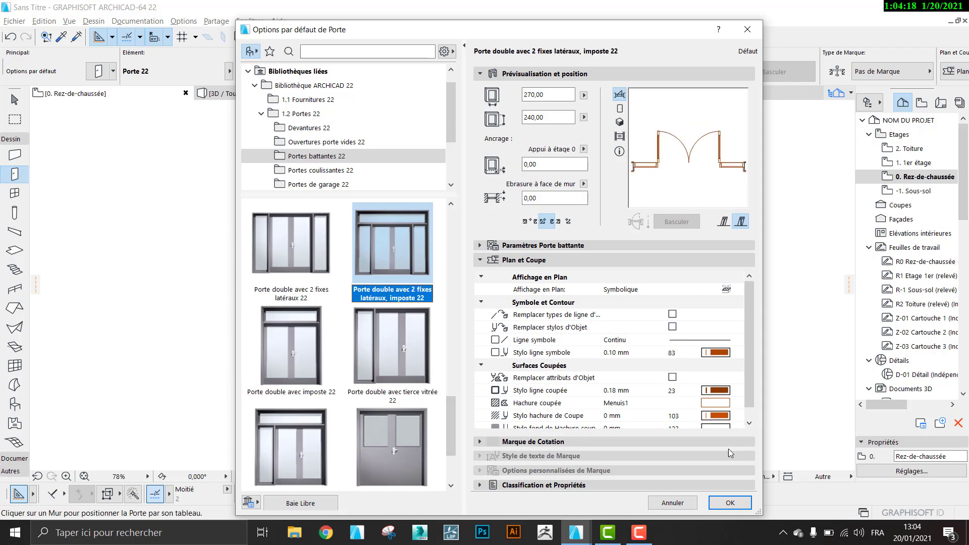
{"action": "left_click", "coordinate": [730, 502]}
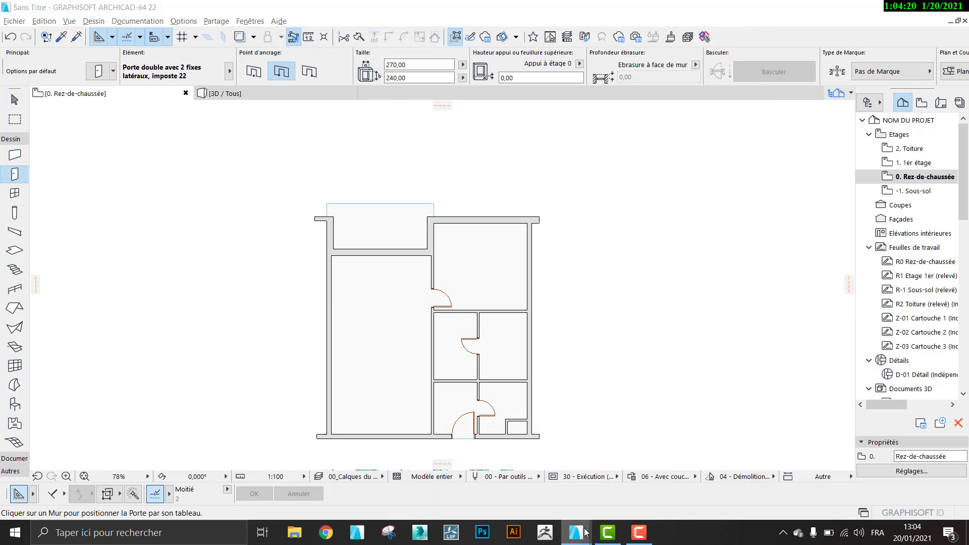
Compare the balcony door's placement in the 16 01 21 project and return to the untitled project.
{"action": "mouse_move", "coordinate": [576, 533]}
{"action": "left_click", "coordinate": [535, 501]}
{"action": "left_click", "coordinate": [649, 497]}
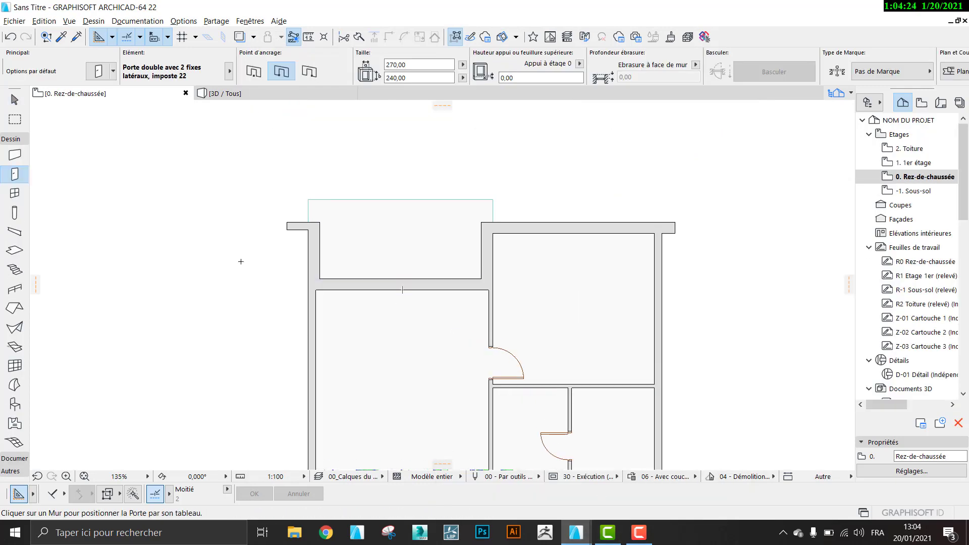
Place the 270 x 240 cm double door, centre-anchored, midway along the wall between living room and balcony, opening onto the balcony.
{"action": "left_click", "coordinate": [253, 71]}
{"action": "left_click", "coordinate": [402, 289]}
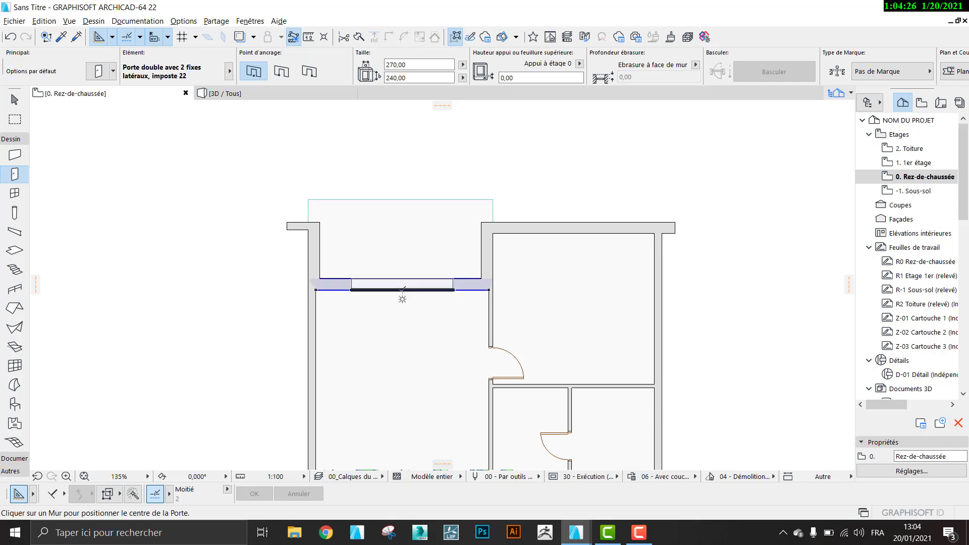
{"action": "left_click", "coordinate": [402, 289]}
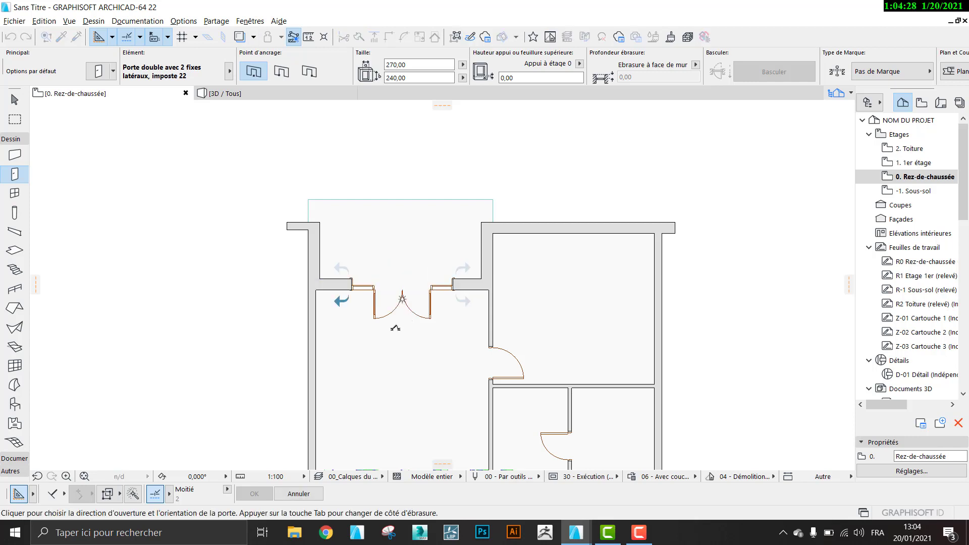
{"action": "scroll", "coordinate": [407, 243], "scroll_direction": "up", "scroll_amount": 2}
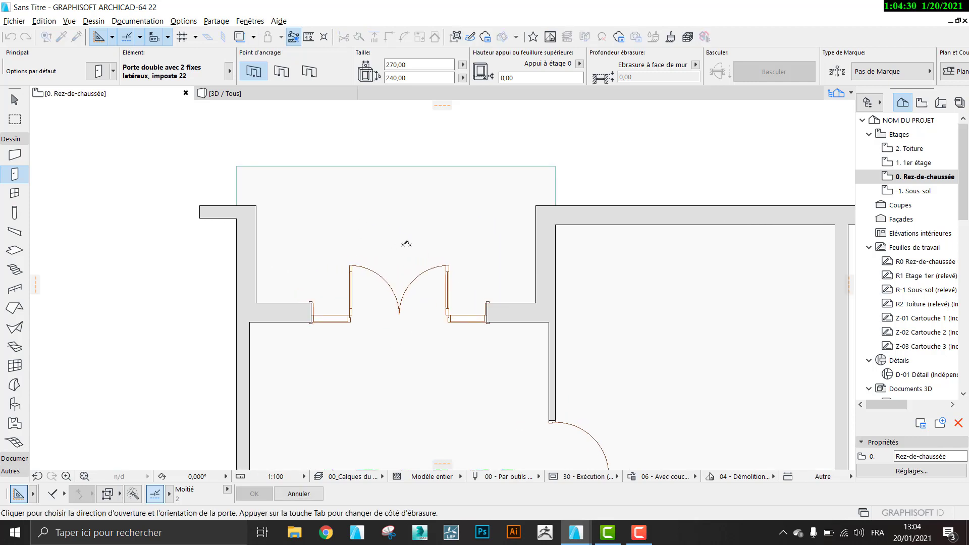
{"action": "left_click", "coordinate": [406, 243]}
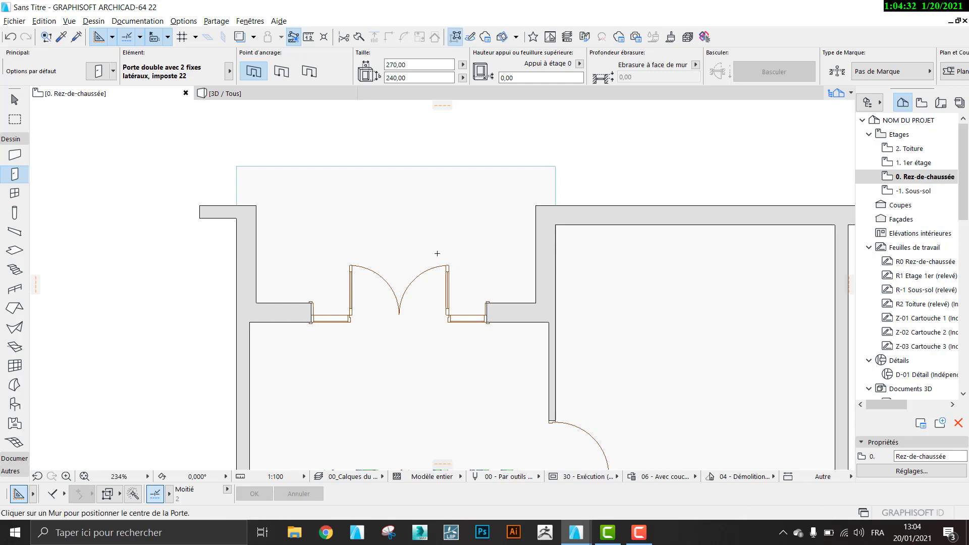
Choose Fenêtre coulissante 2 vantaux 22 from the Fenêtres coulissantes 22 category as the default window.
{"action": "scroll", "coordinate": [409, 247], "scroll_direction": "down", "scroll_amount": 3}
{"action": "scroll", "coordinate": [427, 262], "scroll_direction": "down", "scroll_amount": 2}
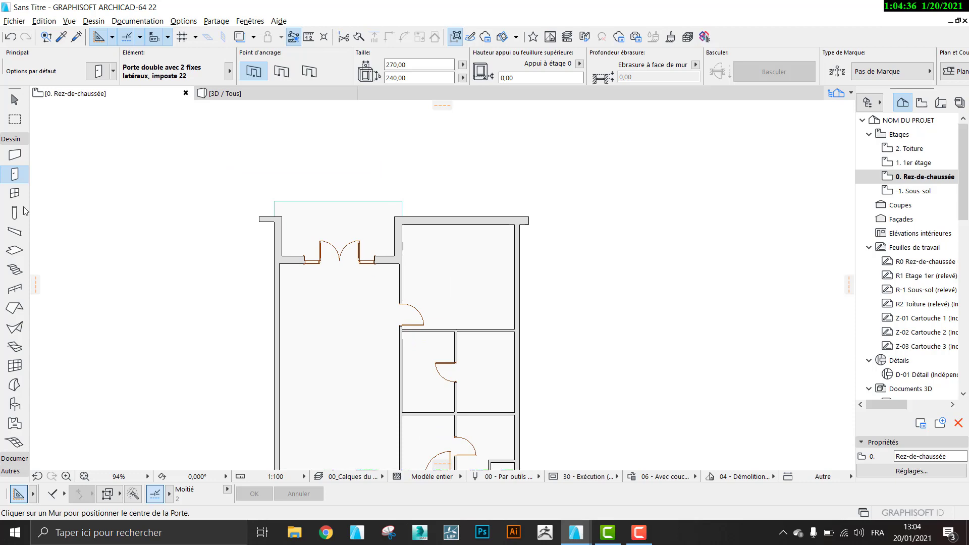
{"action": "left_click", "coordinate": [14, 192]}
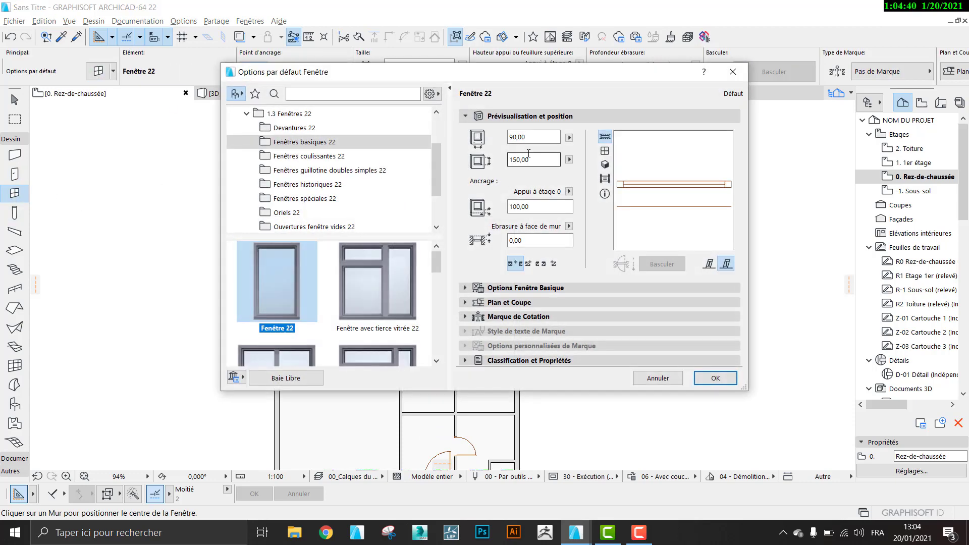
{"action": "left_click_drag", "start_coordinate": [458, 391], "coordinate": [442, 485]}
{"action": "scroll", "coordinate": [362, 368], "scroll_direction": "down", "scroll_amount": 3}
{"action": "scroll", "coordinate": [362, 368], "scroll_direction": "down", "scroll_amount": 9}
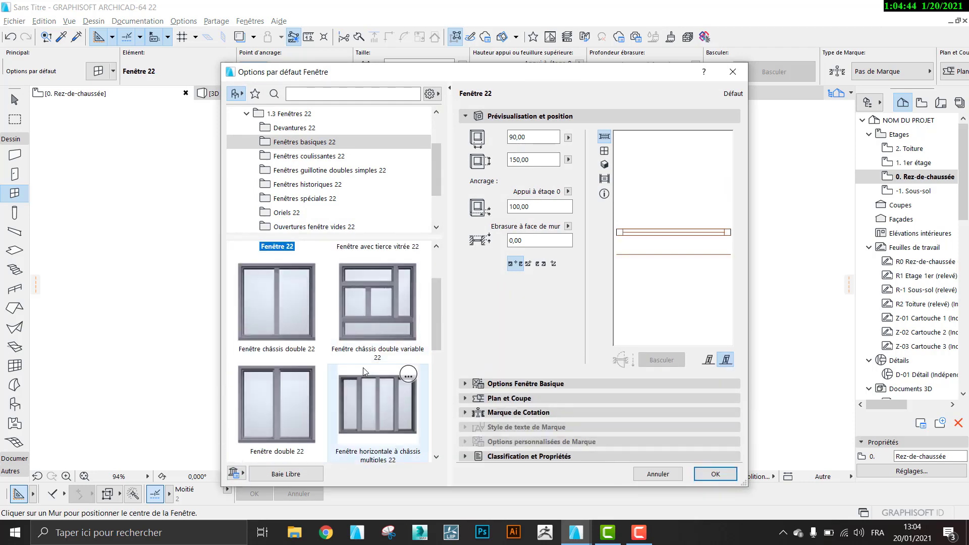
{"action": "scroll", "coordinate": [363, 366], "scroll_direction": "down", "scroll_amount": 3}
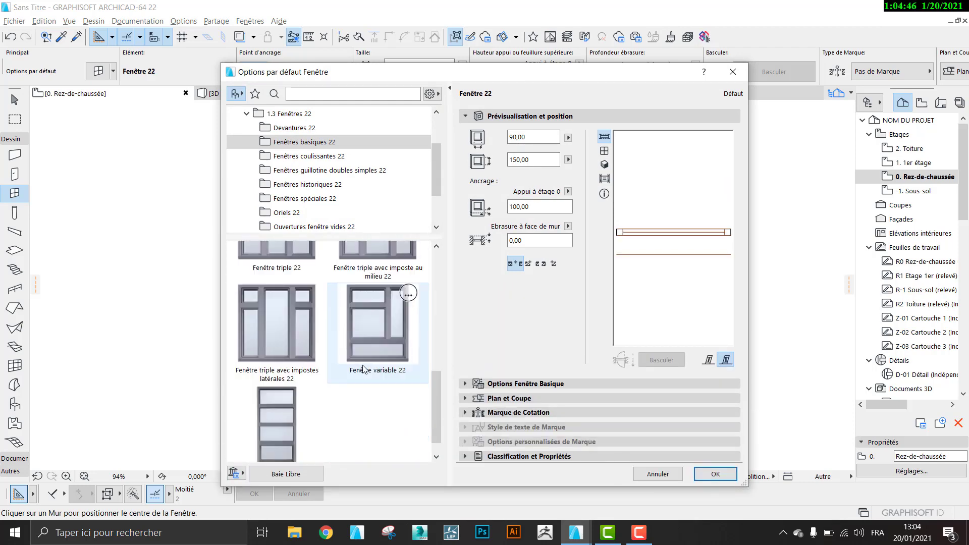
{"action": "scroll", "coordinate": [314, 379], "scroll_direction": "up", "scroll_amount": 12}
{"action": "scroll", "coordinate": [314, 379], "scroll_direction": "up", "scroll_amount": 3}
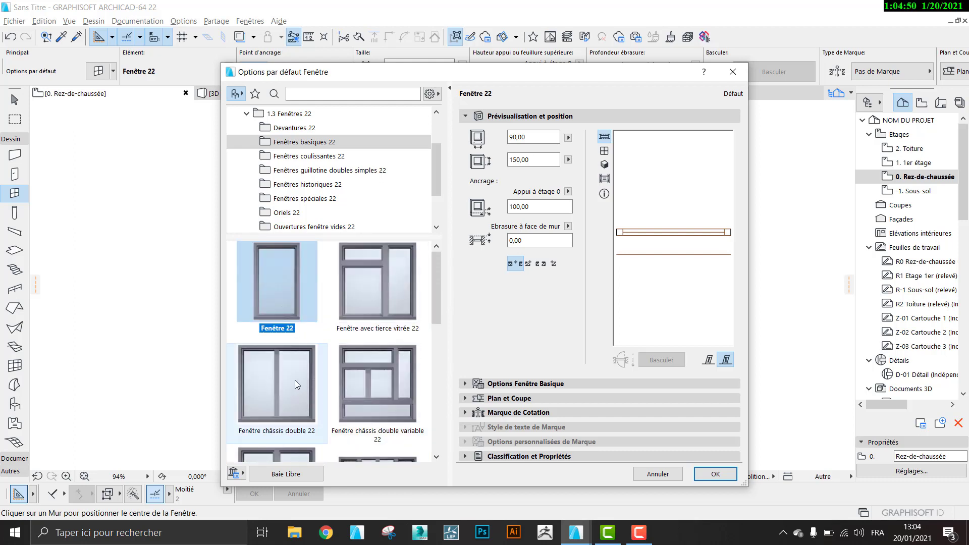
{"action": "left_click", "coordinate": [302, 158]}
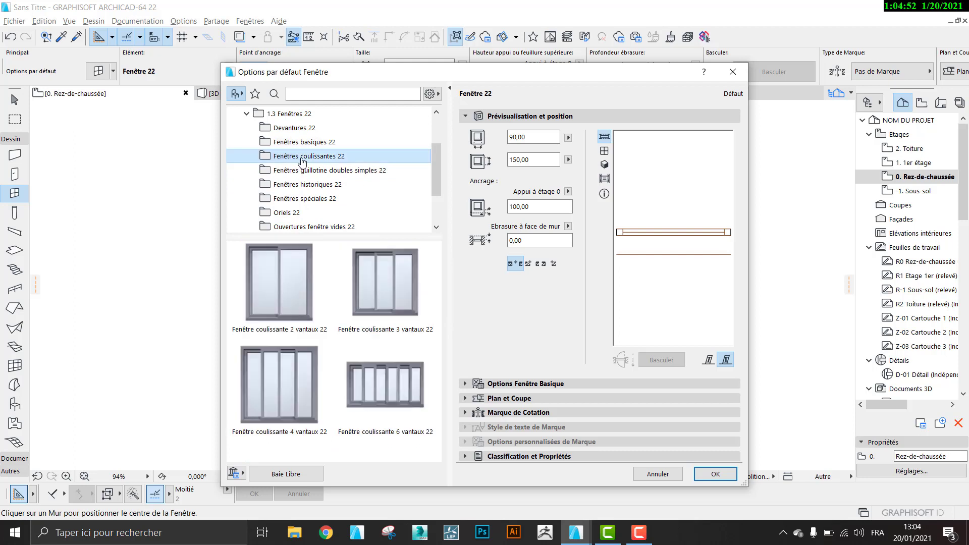
{"action": "left_click", "coordinate": [278, 297]}
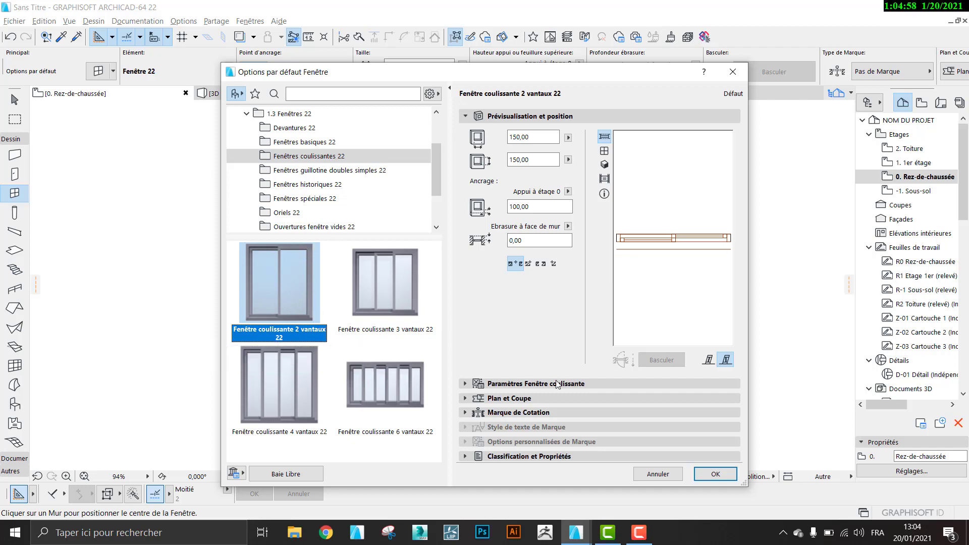
Measure the width of the bedroom window opening in the 16 01 21 project and return to the untitled project.
{"action": "left_click", "coordinate": [576, 532]}
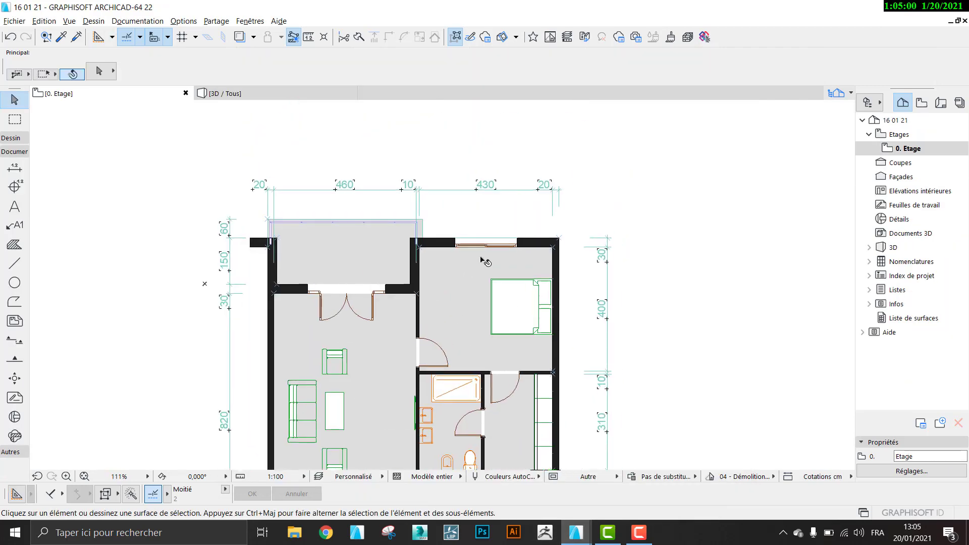
{"action": "scroll", "coordinate": [485, 225], "scroll_direction": "up", "scroll_amount": 4}
{"action": "left_click", "coordinate": [308, 39]}
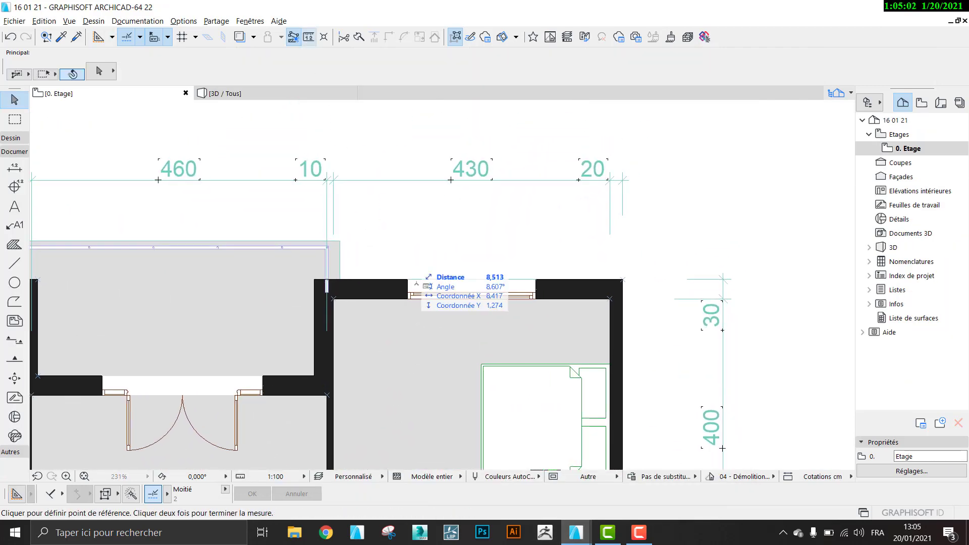
{"action": "left_click", "coordinate": [407, 279]}
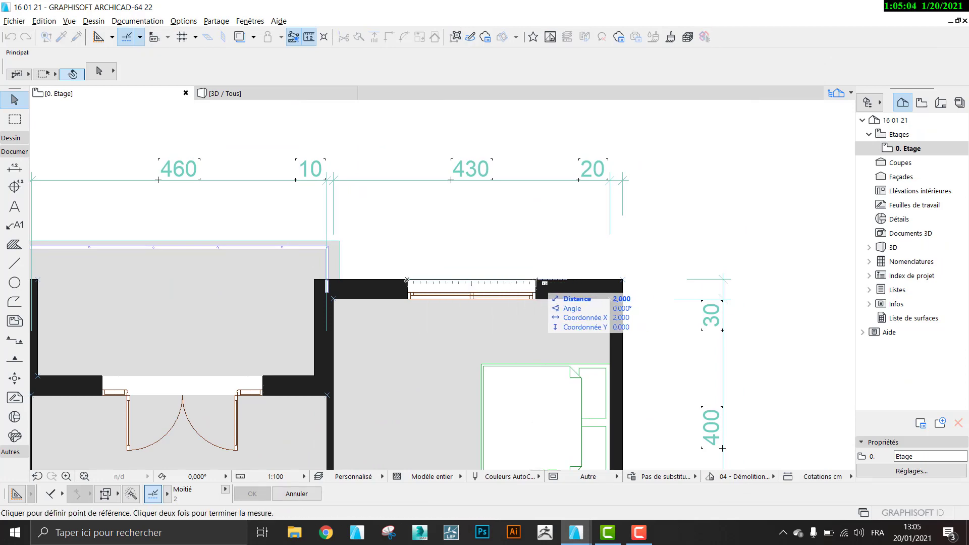
{"action": "key", "text": "Escape"}
{"action": "mouse_move", "coordinate": [579, 539]}
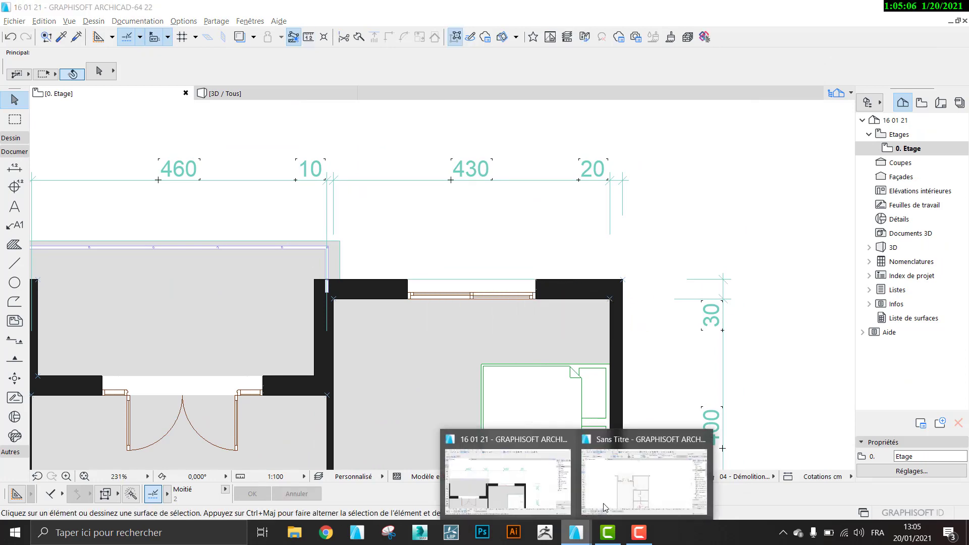
{"action": "left_click", "coordinate": [643, 474]}
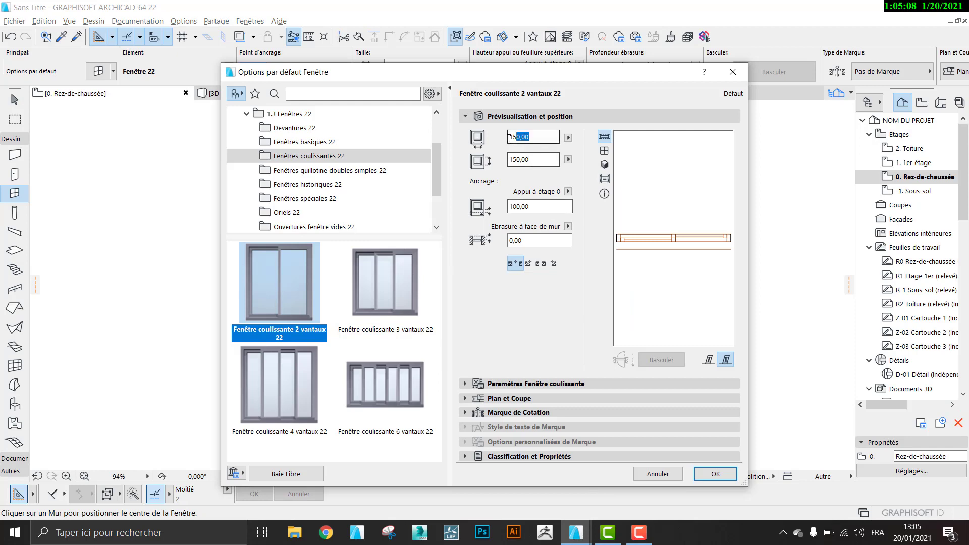
Set the default sliding window's width to 200 cm and accept its settings.
{"action": "type", "text": "200"}
{"action": "left_click", "coordinate": [527, 160]}
{"action": "left_click", "coordinate": [715, 473]}
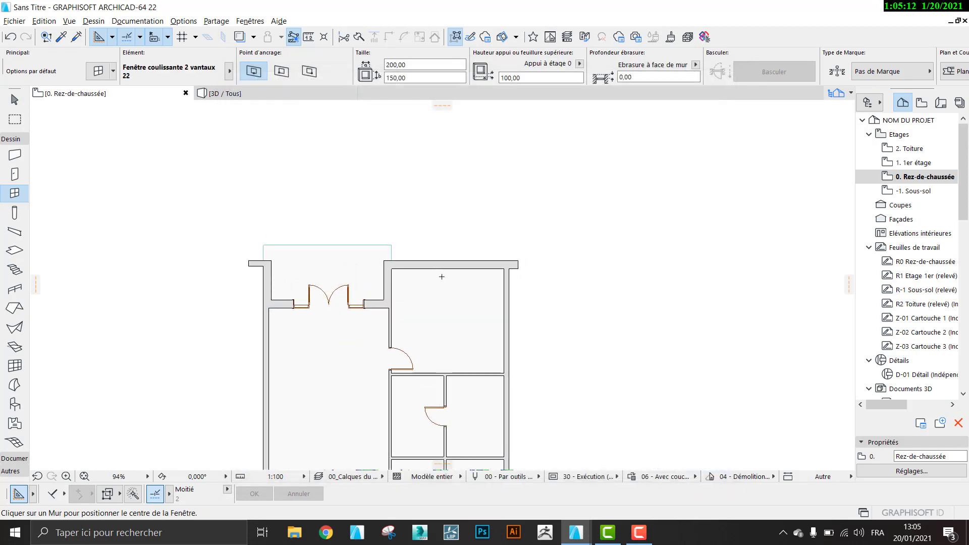
Try splitting the bedroom's upper exterior wall at the outer face of the right-hand exterior wall, and undo the split.
{"action": "scroll", "coordinate": [441, 277], "scroll_direction": "up", "scroll_amount": 2}
{"action": "left_click", "coordinate": [14, 99]}
{"action": "left_click", "coordinate": [456, 263]}
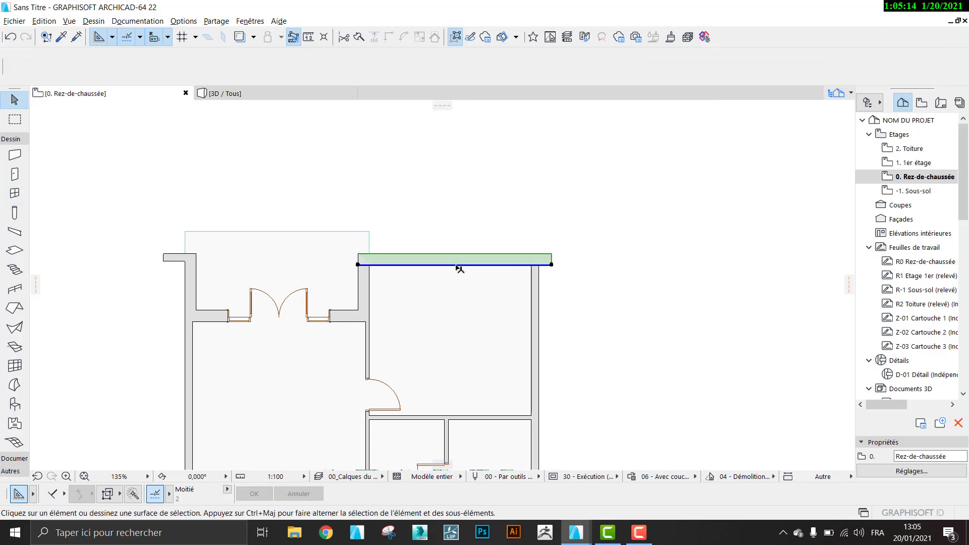
{"action": "left_click", "coordinate": [355, 41]}
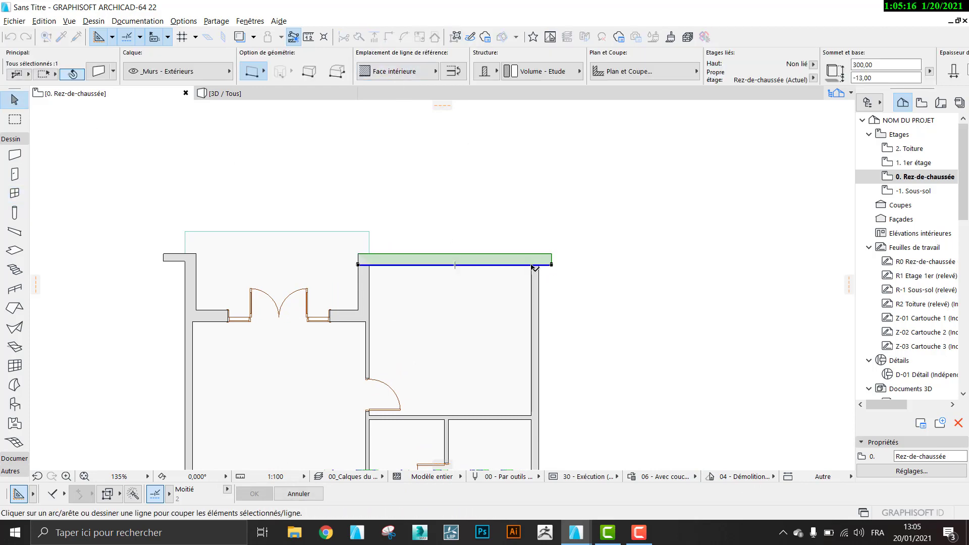
{"action": "left_click", "coordinate": [540, 266]}
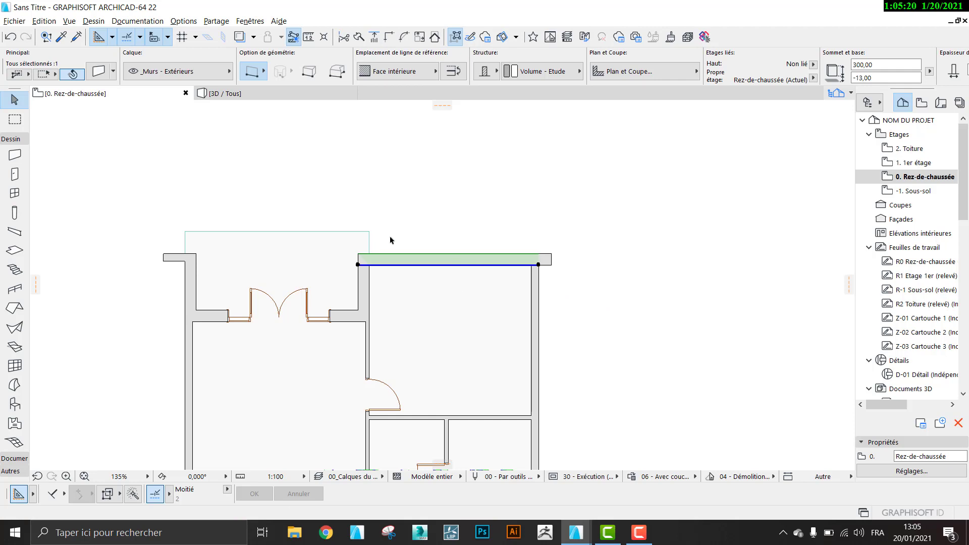
{"action": "key", "text": "ctrl+z"}
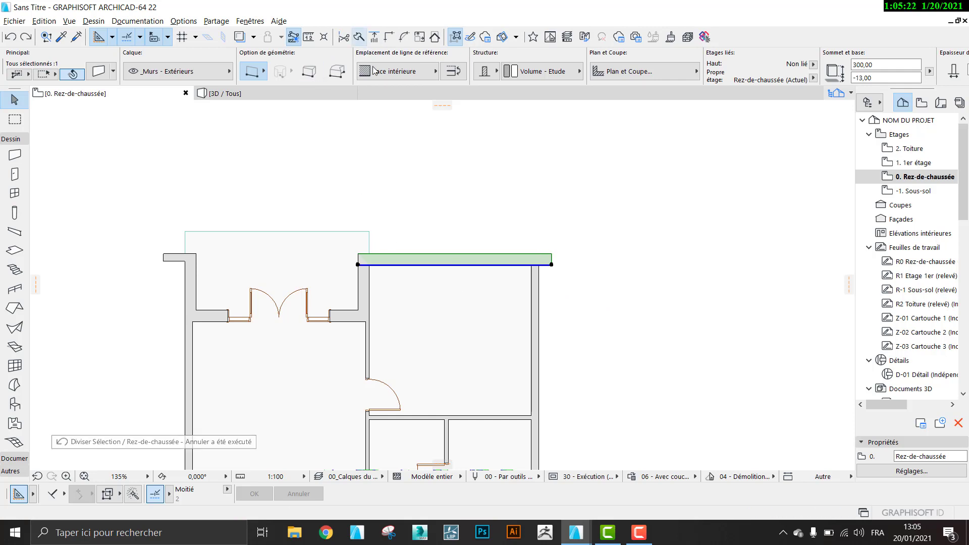
Split the bedroom's upper exterior wall at the inner faces of its two side walls, keeping the bedroom-wide segment, and clear the selection.
{"action": "left_click", "coordinate": [359, 38]}
{"action": "left_click", "coordinate": [532, 277]}
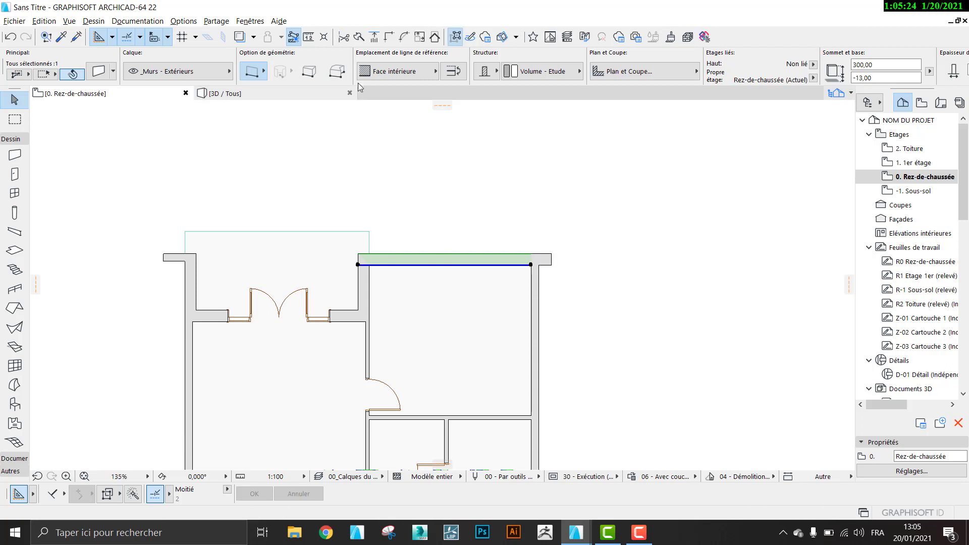
{"action": "left_click", "coordinate": [358, 37]}
{"action": "left_click", "coordinate": [370, 266]}
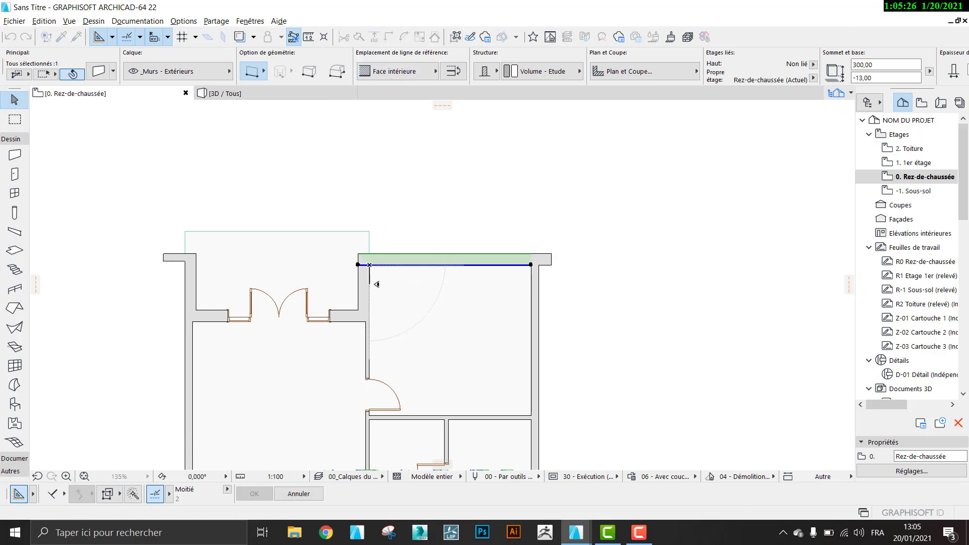
{"action": "left_click", "coordinate": [398, 287]}
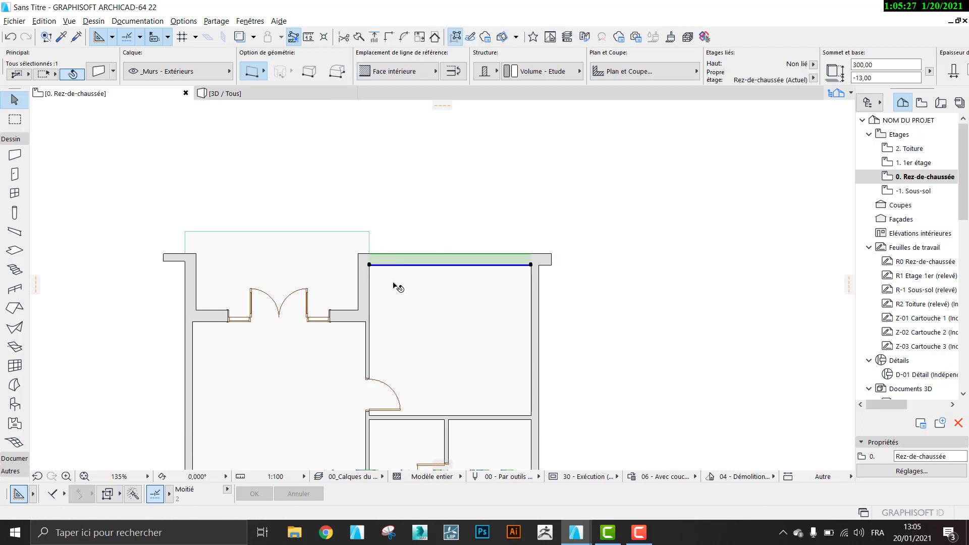
{"action": "left_click", "coordinate": [76, 210]}
Place the 200 x 150 cm two-leaf sliding window centred in the bedroom's upper exterior wall segment.
{"action": "left_click", "coordinate": [14, 193]}
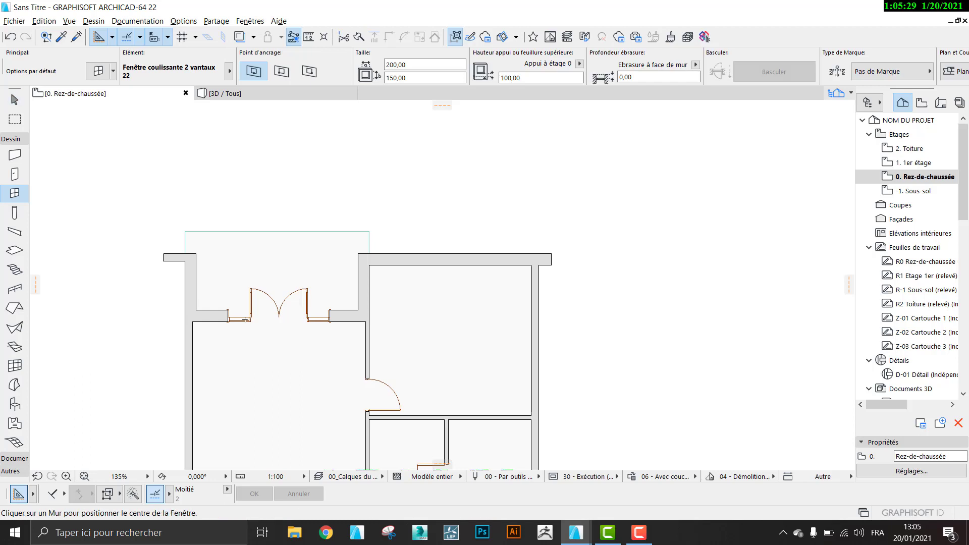
{"action": "left_click", "coordinate": [450, 265]}
{"action": "left_click", "coordinate": [454, 295]}
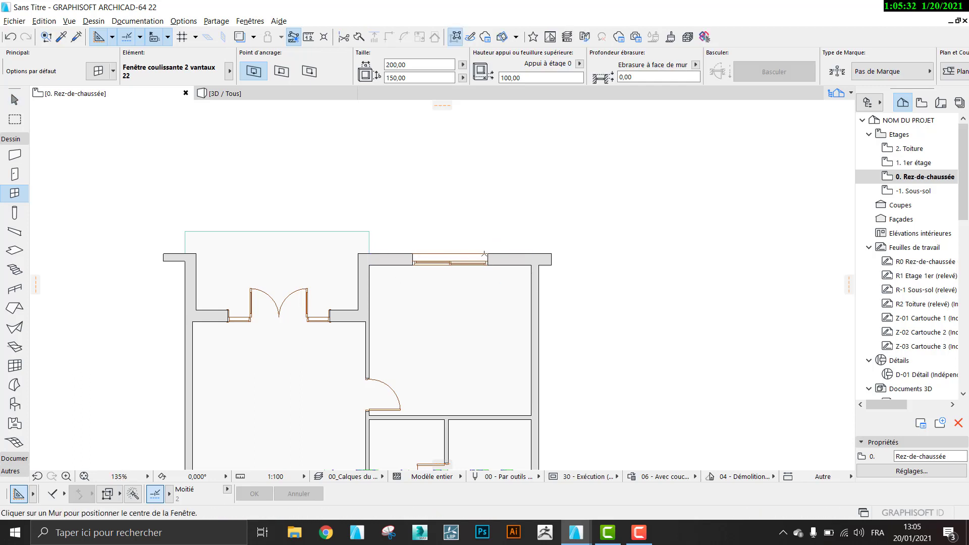
Examine the door between the bedroom and the room below it in the 16 01 21 project and return to the untitled project.
{"action": "scroll", "coordinate": [492, 301], "scroll_direction": "down", "scroll_amount": 2}
{"action": "middle_click_drag", "start_coordinate": [492, 301], "coordinate": [494, 211]}
{"action": "scroll", "coordinate": [494, 212], "scroll_direction": "down", "scroll_amount": 1}
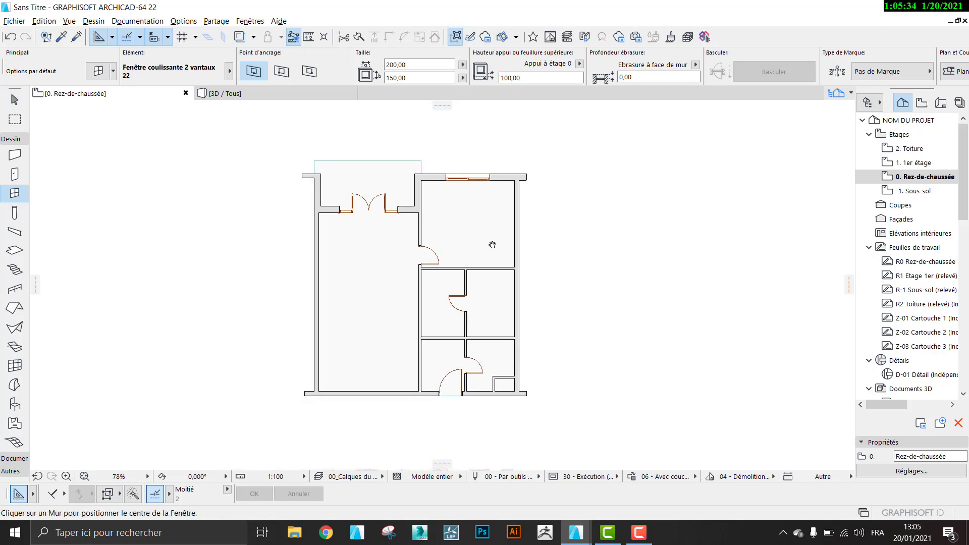
{"action": "middle_click_drag", "start_coordinate": [492, 244], "coordinate": [509, 257]}
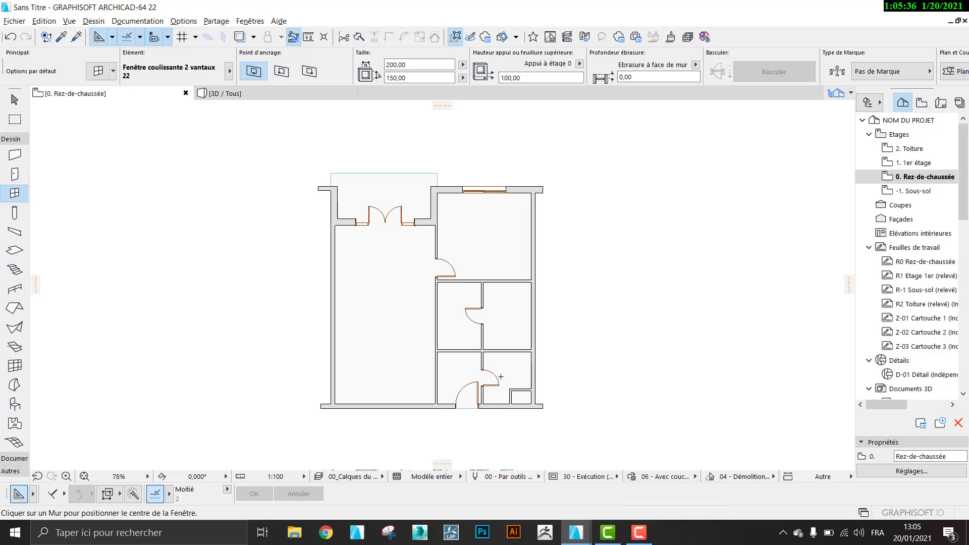
{"action": "left_click", "coordinate": [499, 505]}
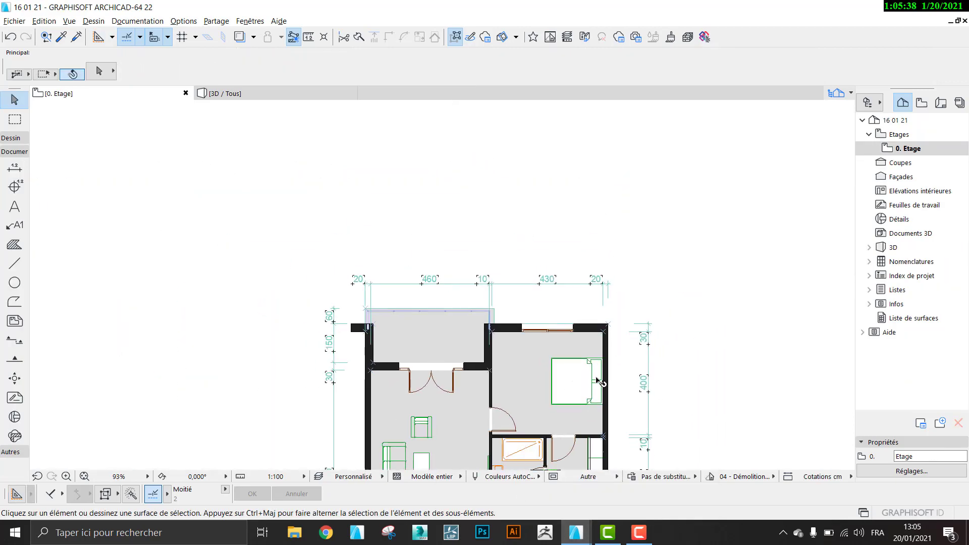
{"action": "scroll", "coordinate": [525, 275], "scroll_direction": "up", "scroll_amount": 3}
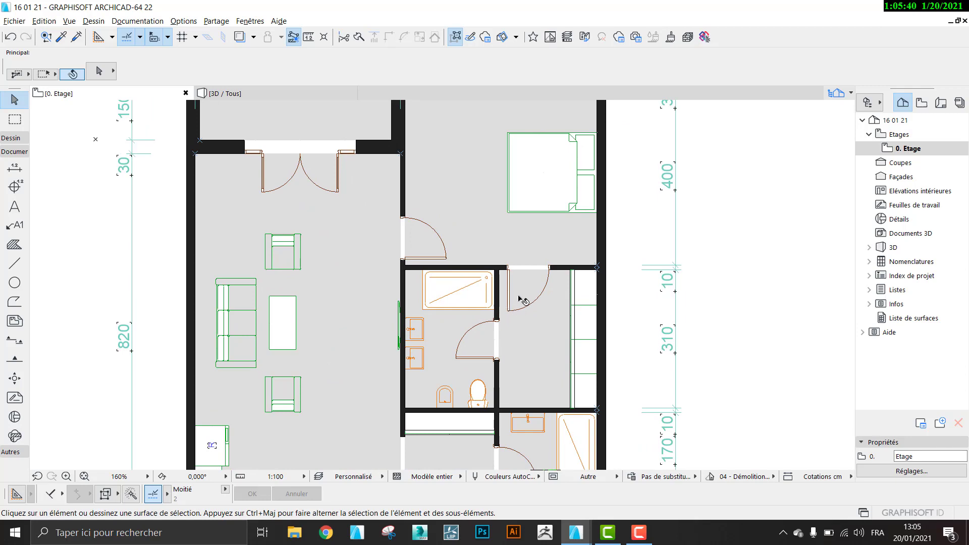
{"action": "mouse_move", "coordinate": [574, 534]}
{"action": "left_click", "coordinate": [647, 477]}
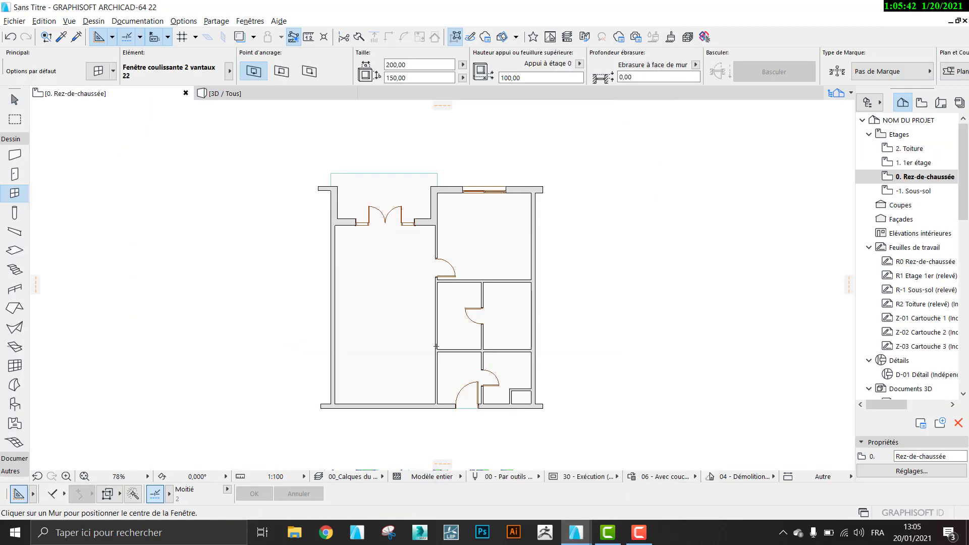
Choose the single hinged door Porte 22 from the Portes battantes 22 library as the default door.
{"action": "scroll", "coordinate": [508, 289], "scroll_direction": "up", "scroll_amount": 2}
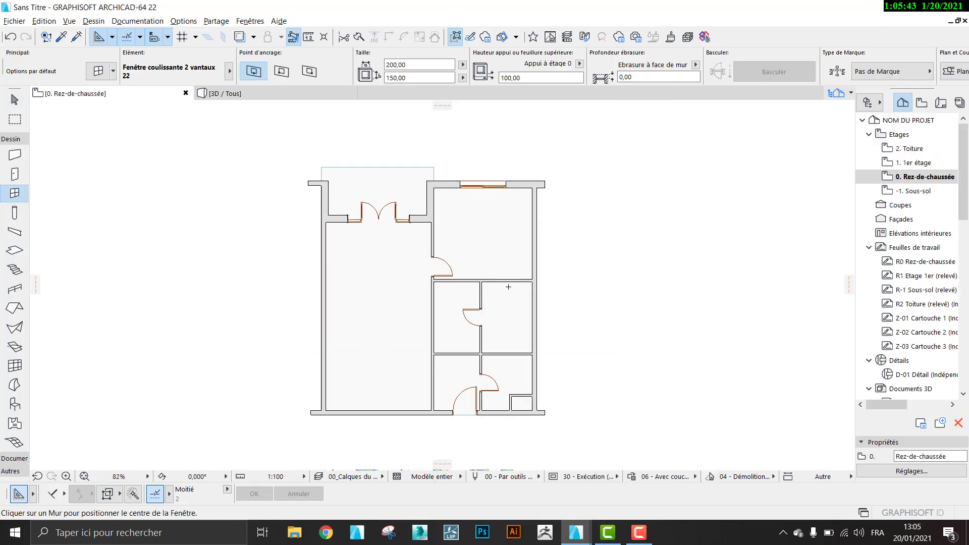
{"action": "left_click", "coordinate": [15, 175]}
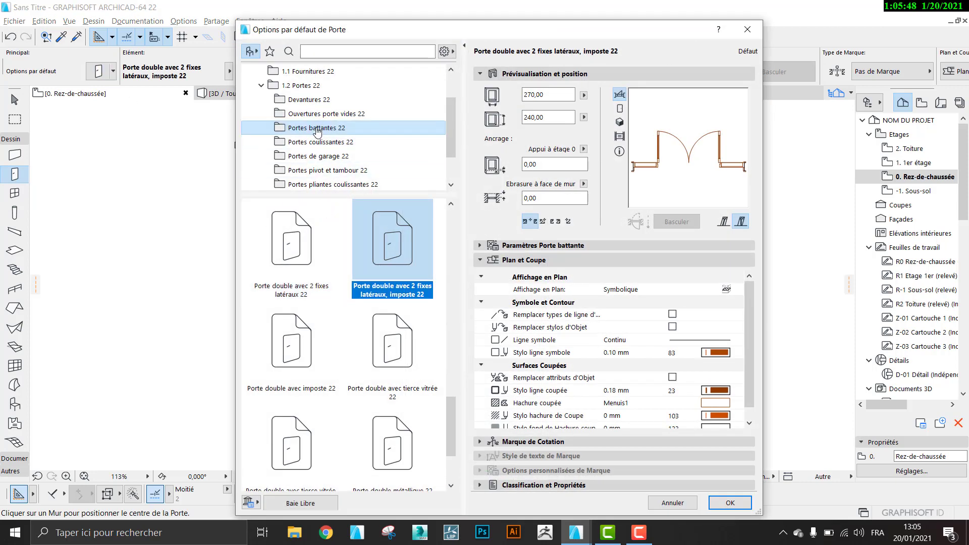
{"action": "left_click", "coordinate": [311, 115]}
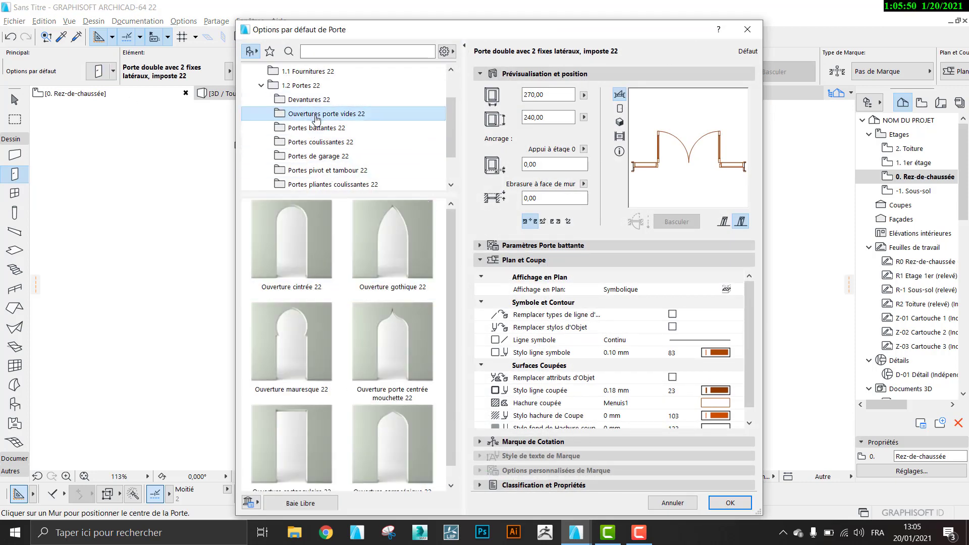
{"action": "left_click", "coordinate": [310, 100]}
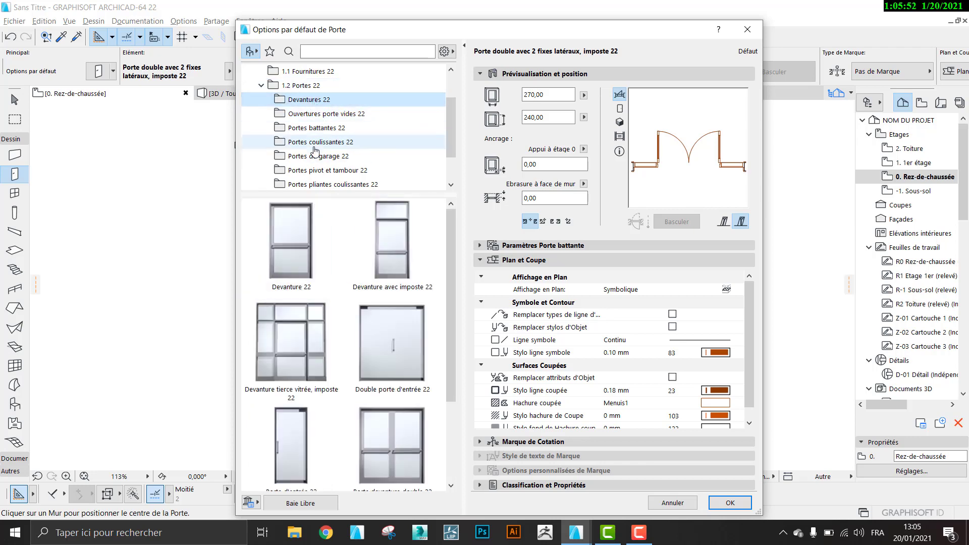
{"action": "left_click", "coordinate": [316, 128]}
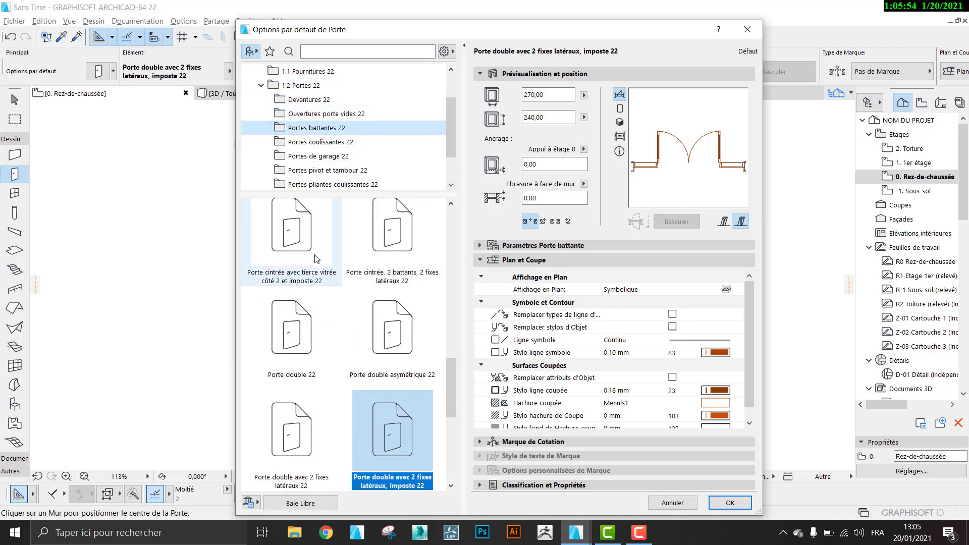
{"action": "scroll", "coordinate": [300, 255], "scroll_direction": "up", "scroll_amount": 10}
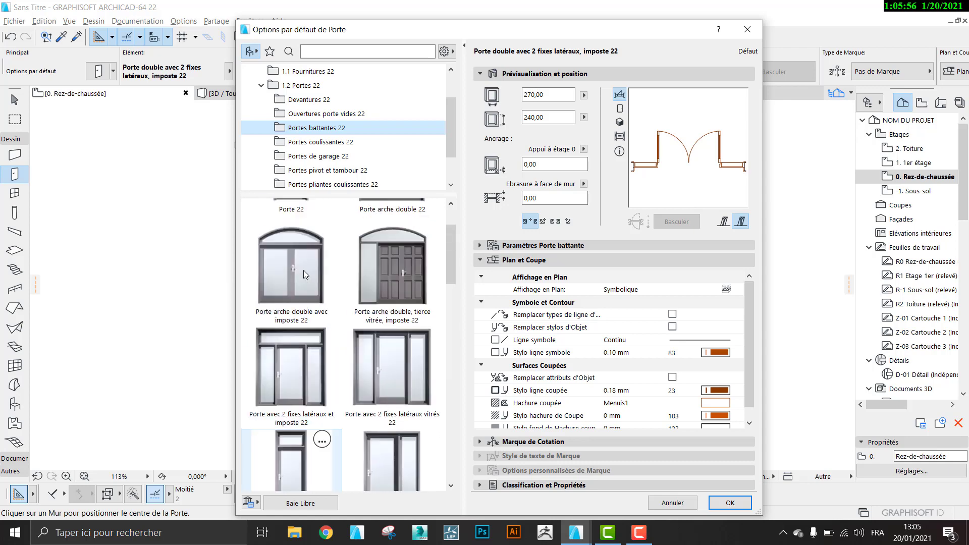
{"action": "left_click", "coordinate": [295, 259]}
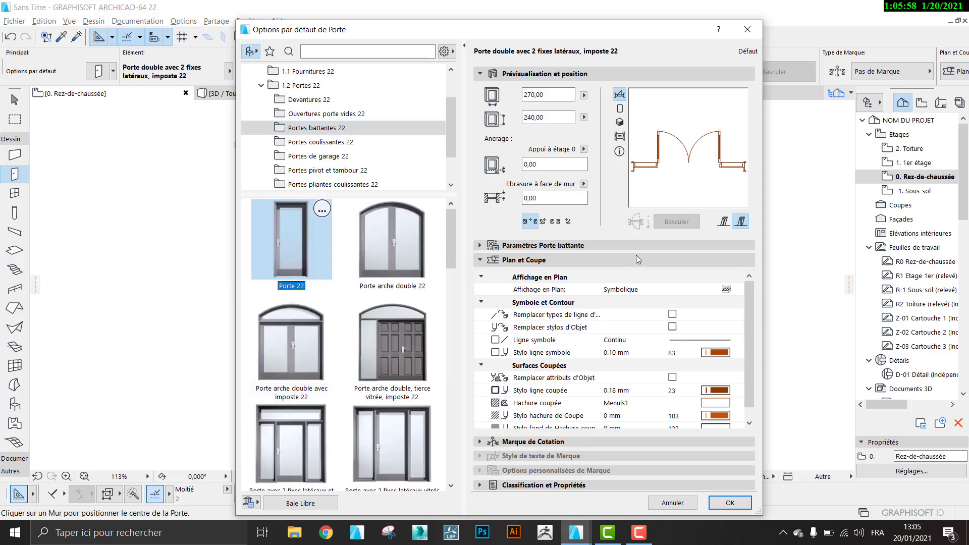
Give the default door the Style 55 leaf and the Poignée 3 handle, and confirm the door settings.
{"action": "left_click", "coordinate": [512, 246]}
{"action": "left_click", "coordinate": [543, 189]}
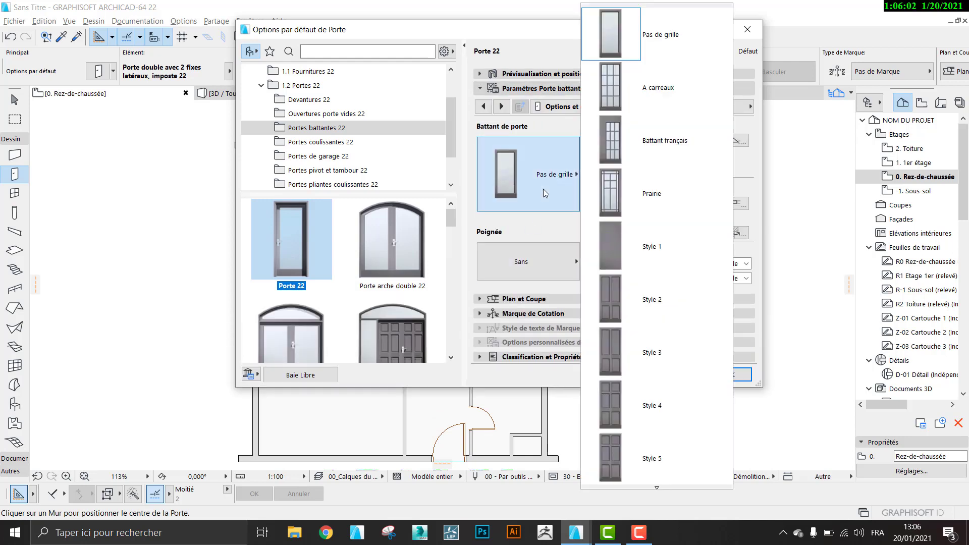
{"action": "scroll", "coordinate": [654, 273], "scroll_direction": "down", "scroll_amount": 5}
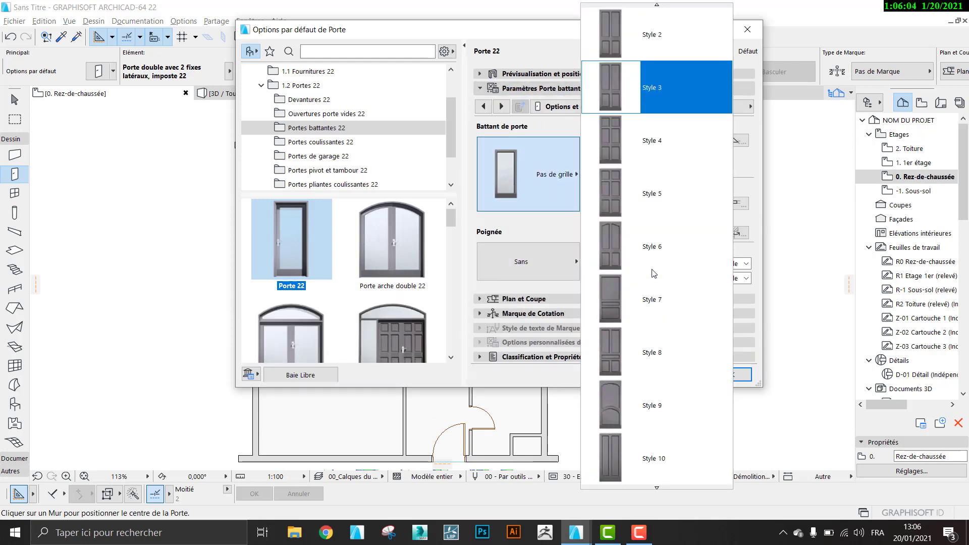
{"action": "scroll", "coordinate": [665, 288], "scroll_direction": "up", "scroll_amount": 1}
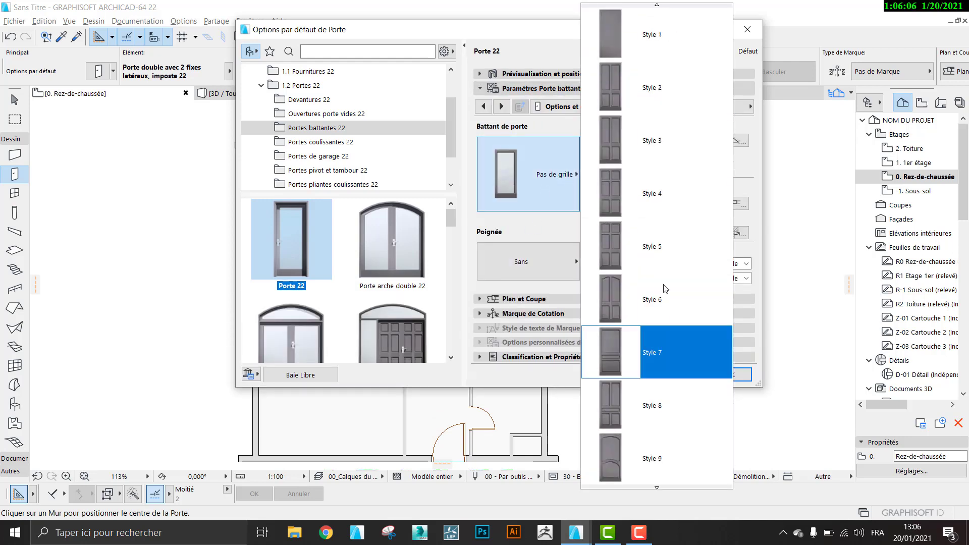
{"action": "scroll", "coordinate": [664, 286], "scroll_direction": "down", "scroll_amount": 4}
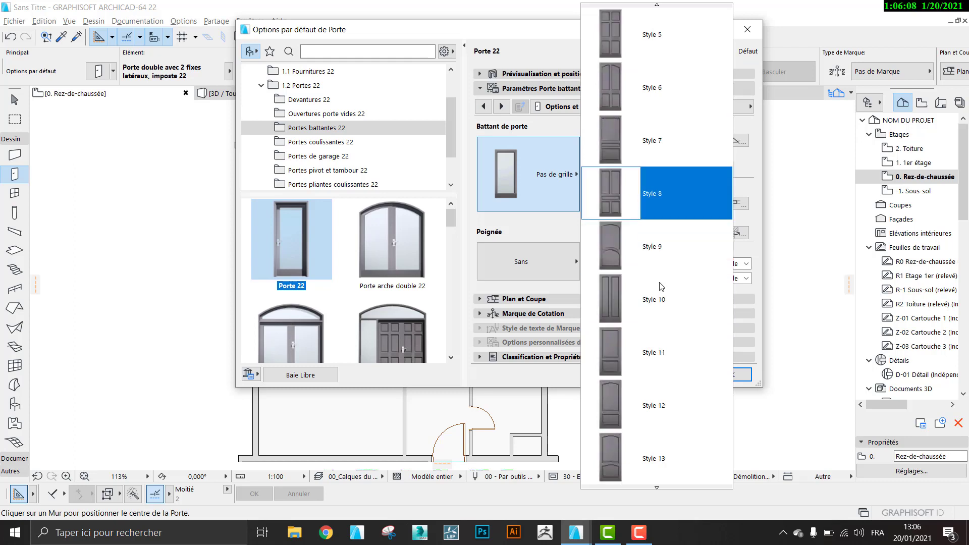
{"action": "scroll", "coordinate": [662, 286], "scroll_direction": "down", "scroll_amount": 11}
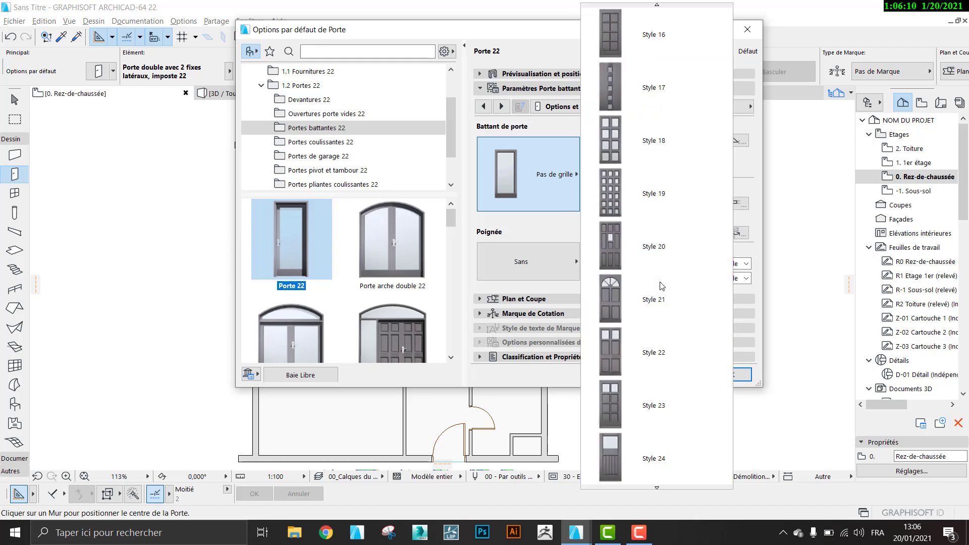
{"action": "scroll", "coordinate": [661, 286], "scroll_direction": "down", "scroll_amount": 5}
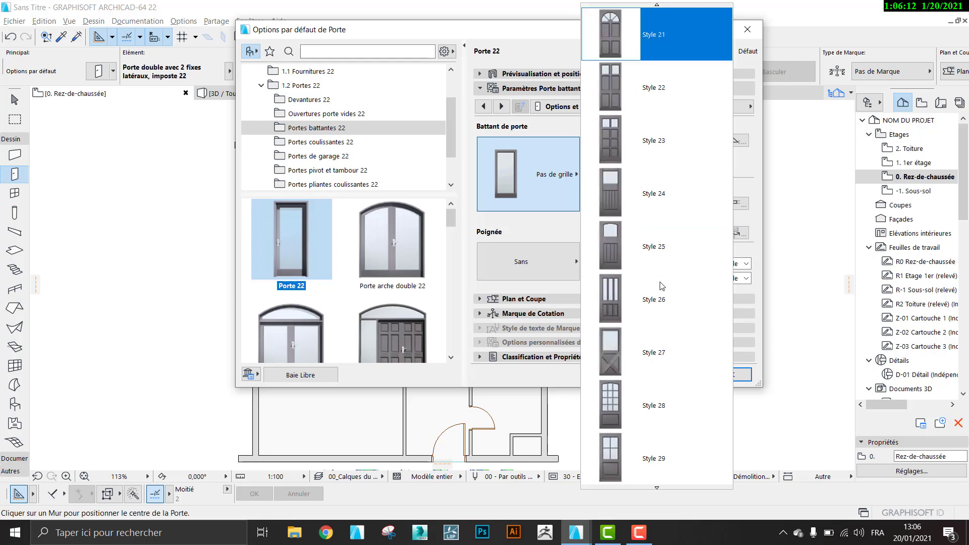
{"action": "scroll", "coordinate": [662, 286], "scroll_direction": "up", "scroll_amount": 8}
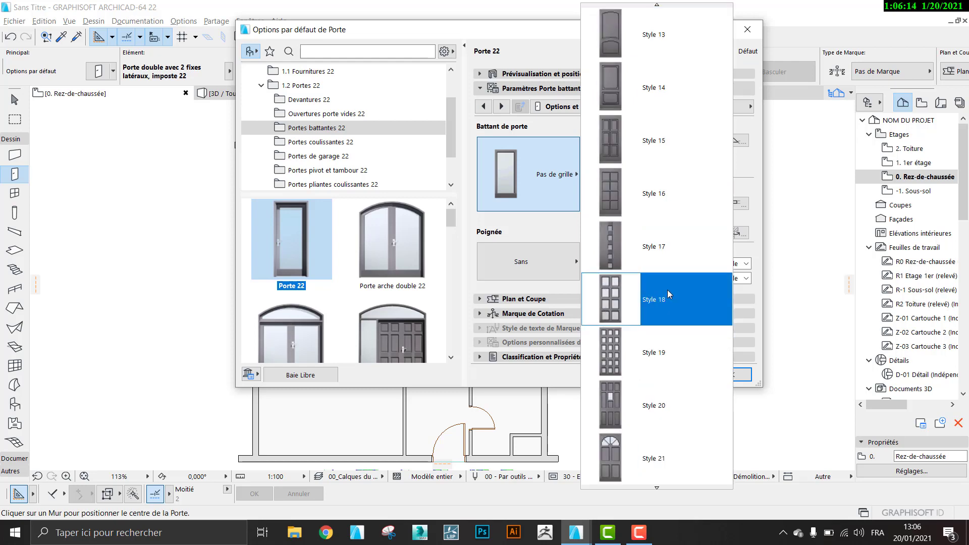
{"action": "scroll", "coordinate": [667, 290], "scroll_direction": "down", "scroll_amount": 12}
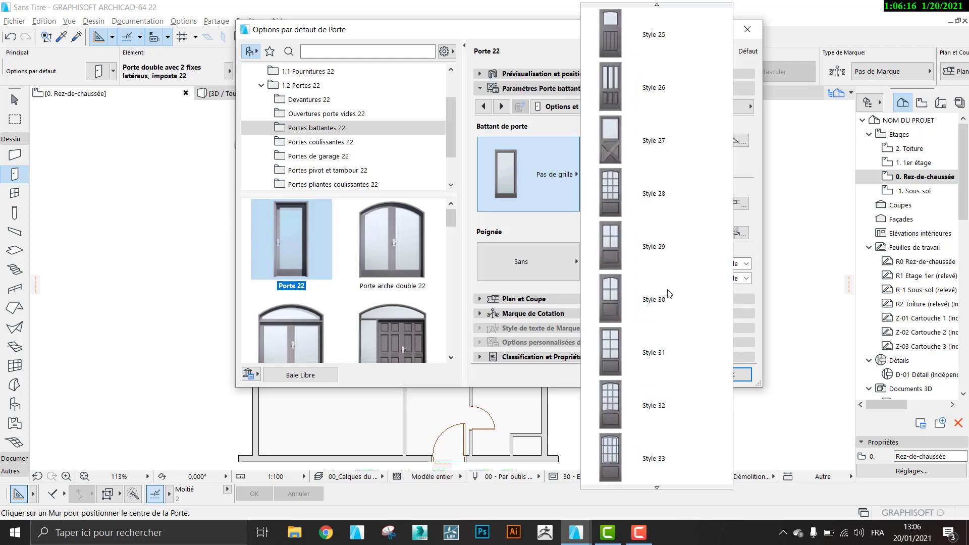
{"action": "scroll", "coordinate": [667, 293], "scroll_direction": "down", "scroll_amount": 16}
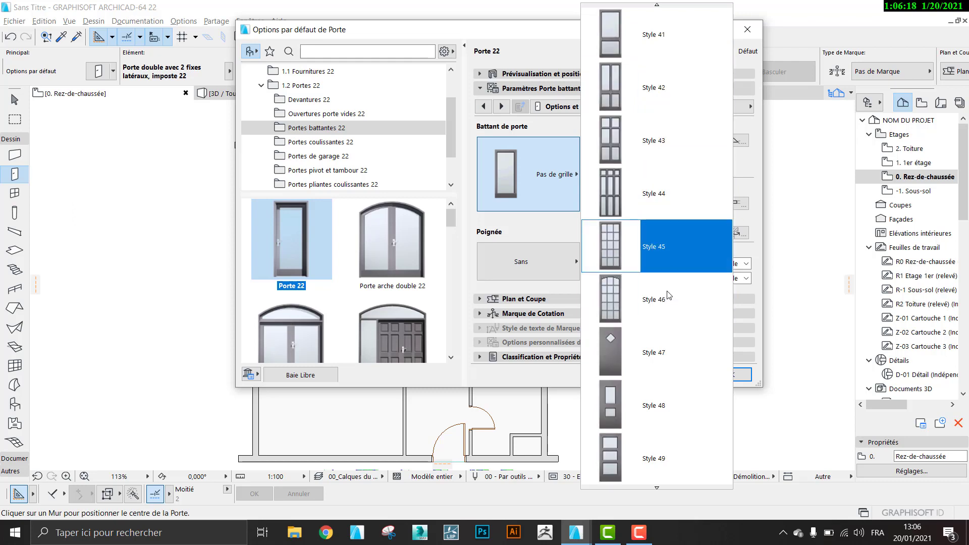
{"action": "scroll", "coordinate": [667, 294], "scroll_direction": "down", "scroll_amount": 5}
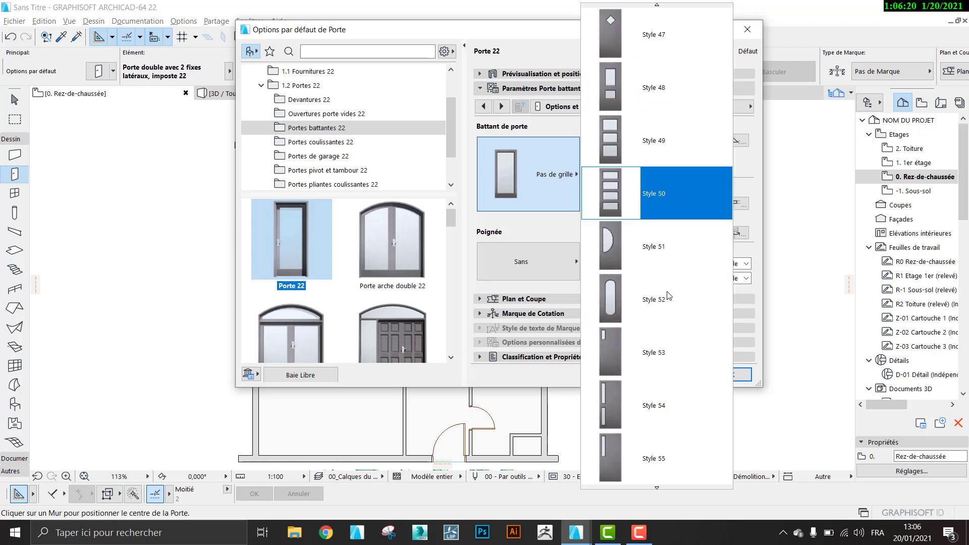
{"action": "left_click", "coordinate": [671, 409]}
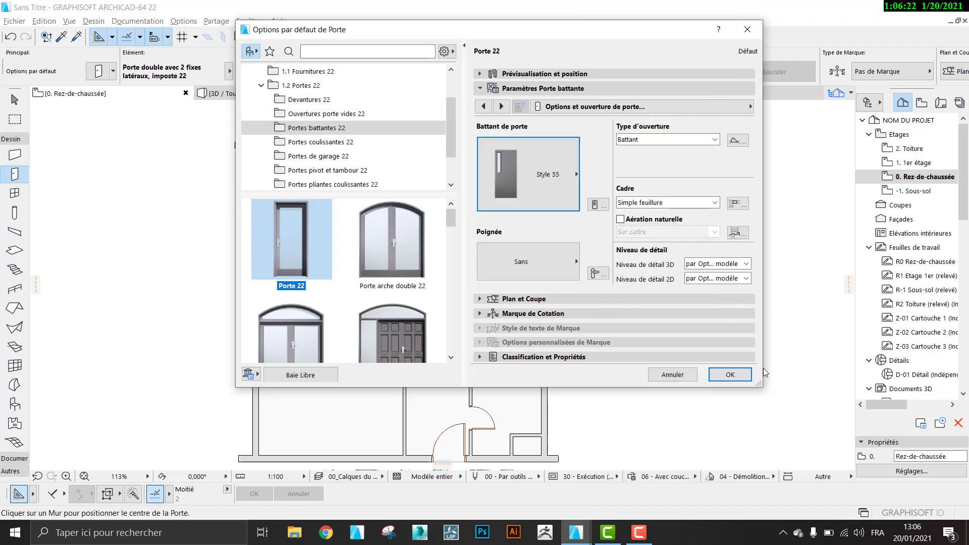
{"action": "left_click", "coordinate": [527, 258]}
{"action": "left_click", "coordinate": [626, 202]}
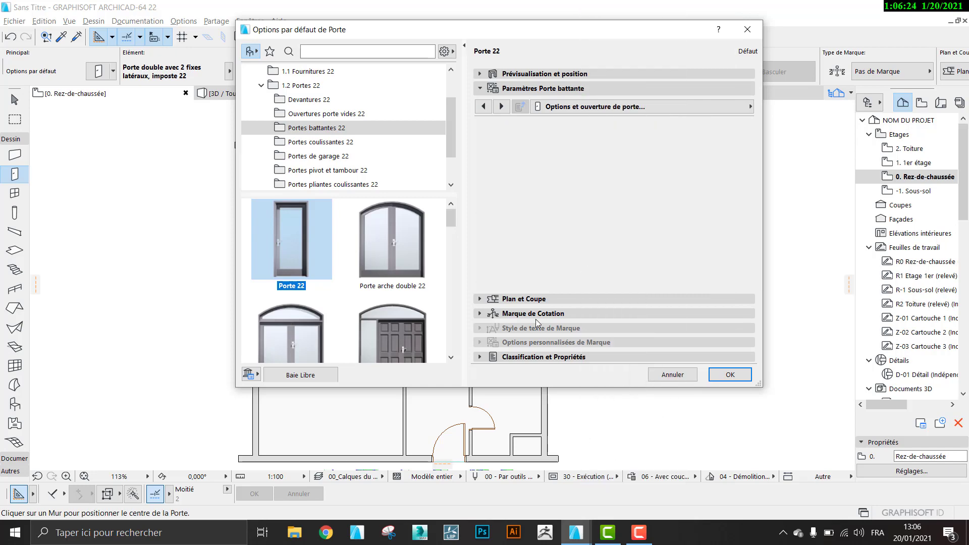
{"action": "left_click", "coordinate": [737, 376]}
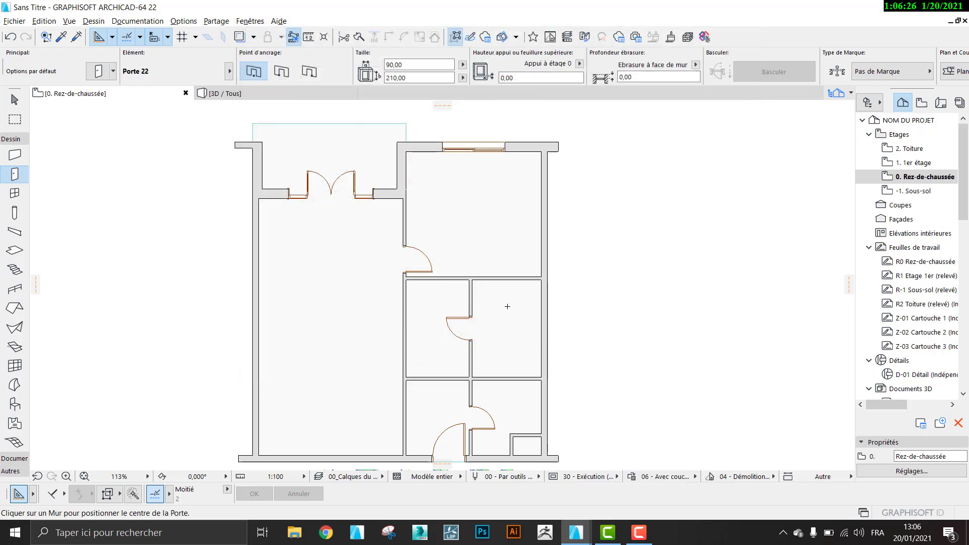
Check the 16 01 21 project, then place the 90 x 210 cm door by its jamb between the bedroom and the room below, hinged left and opening downward.
{"action": "left_click", "coordinate": [566, 538]}
{"action": "left_click", "coordinate": [546, 495]}
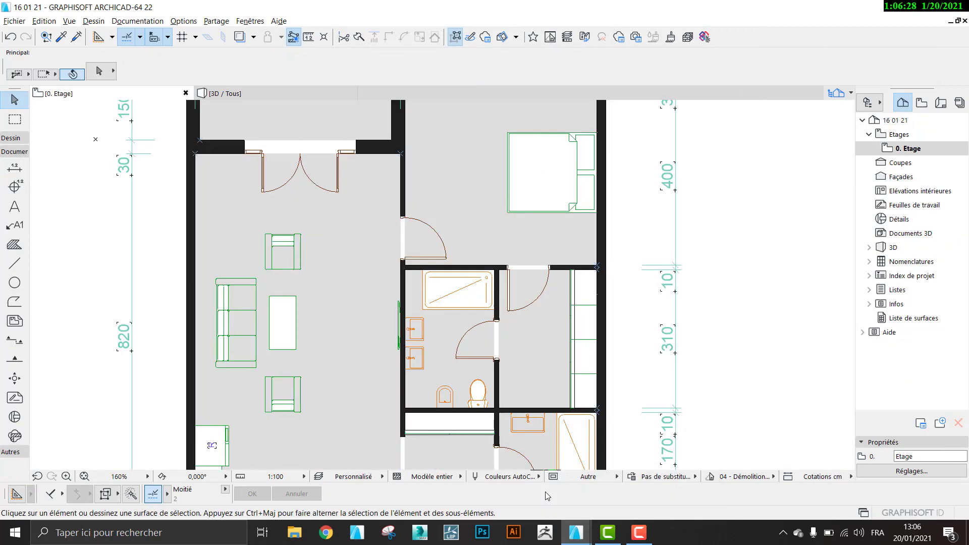
{"action": "mouse_move", "coordinate": [578, 535]}
{"action": "left_click", "coordinate": [643, 477]}
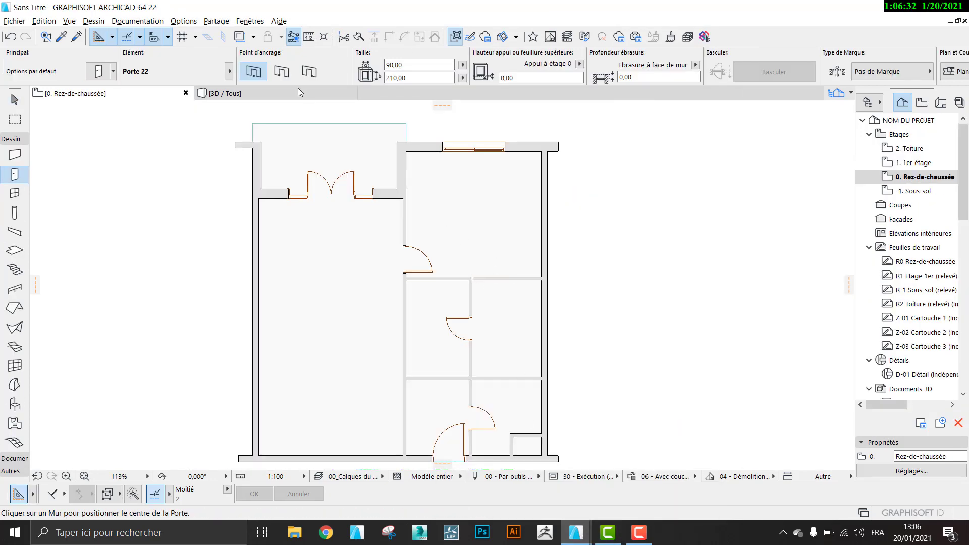
{"action": "left_click", "coordinate": [281, 71]}
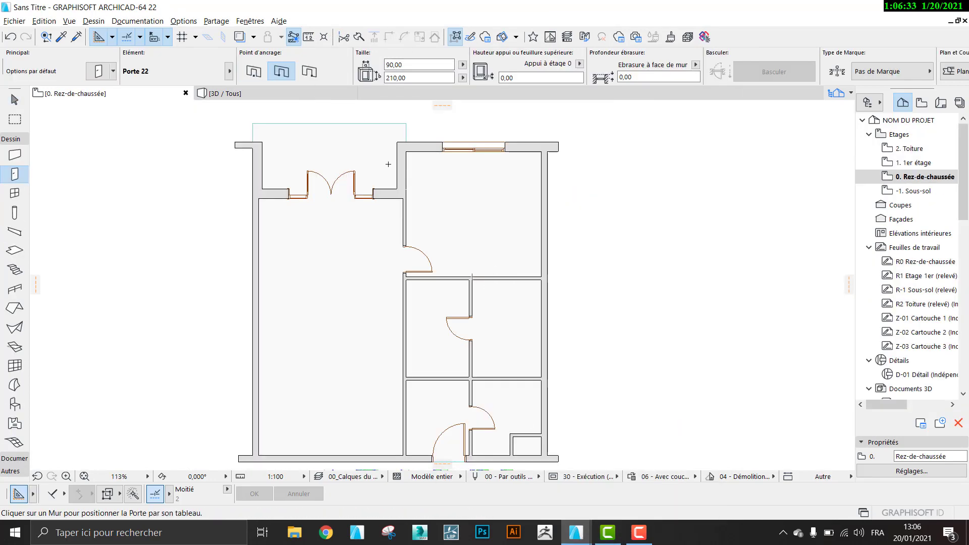
{"action": "left_click", "coordinate": [477, 281]}
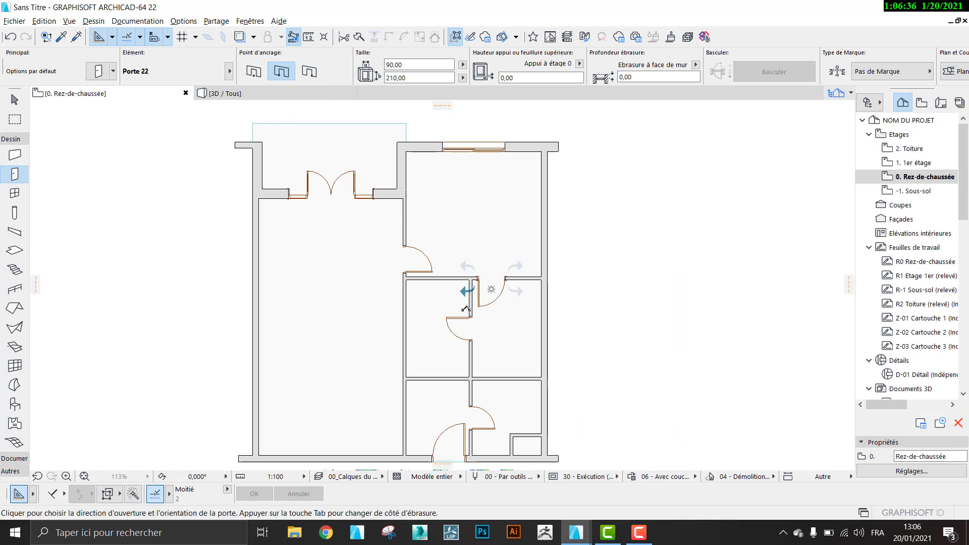
{"action": "left_click", "coordinate": [470, 310]}
Choose Ouverture rectangulaire 22 from the Ouvertures porte vides 22 library as the default door.
{"action": "middle_click_drag", "start_coordinate": [397, 342], "coordinate": [445, 241]}
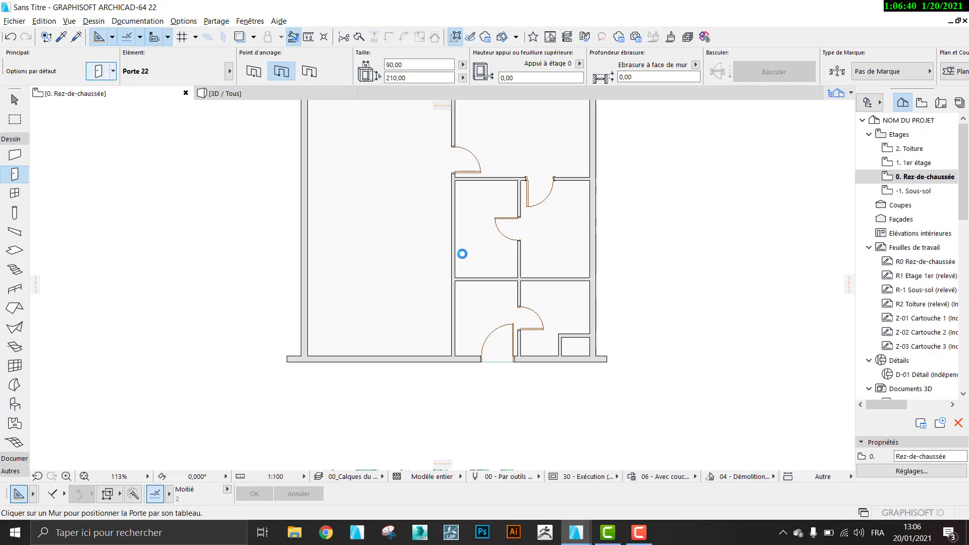
{"action": "key", "text": "ctrl+t"}
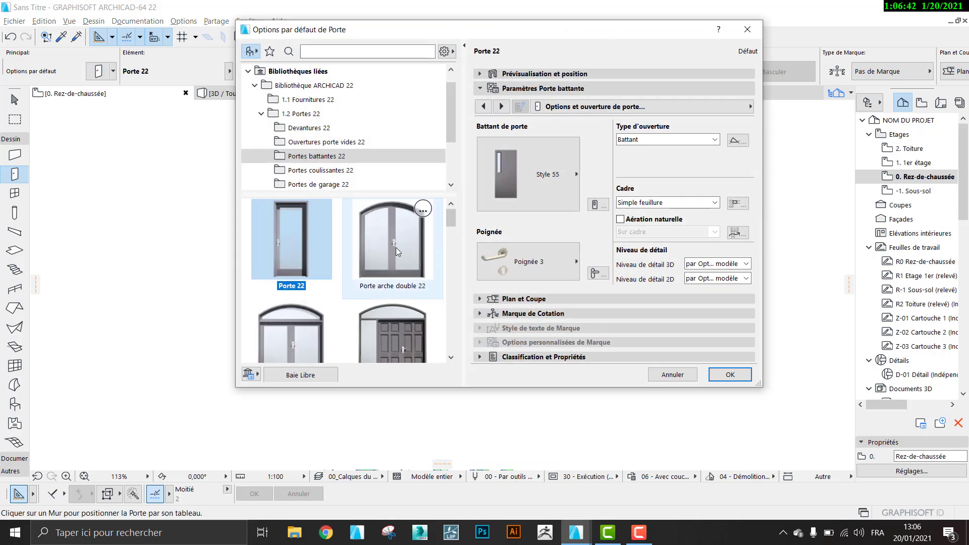
{"action": "left_click", "coordinate": [308, 128]}
{"action": "left_click", "coordinate": [310, 143]}
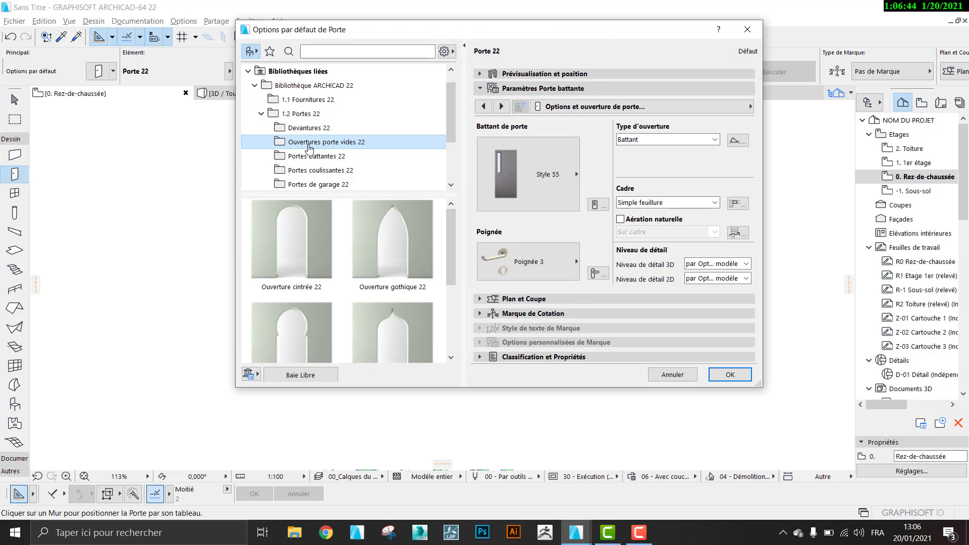
{"action": "scroll", "coordinate": [303, 263], "scroll_direction": "down", "scroll_amount": 3}
{"action": "scroll", "coordinate": [301, 248], "scroll_direction": "down", "scroll_amount": 2}
{"action": "left_click", "coordinate": [296, 273]}
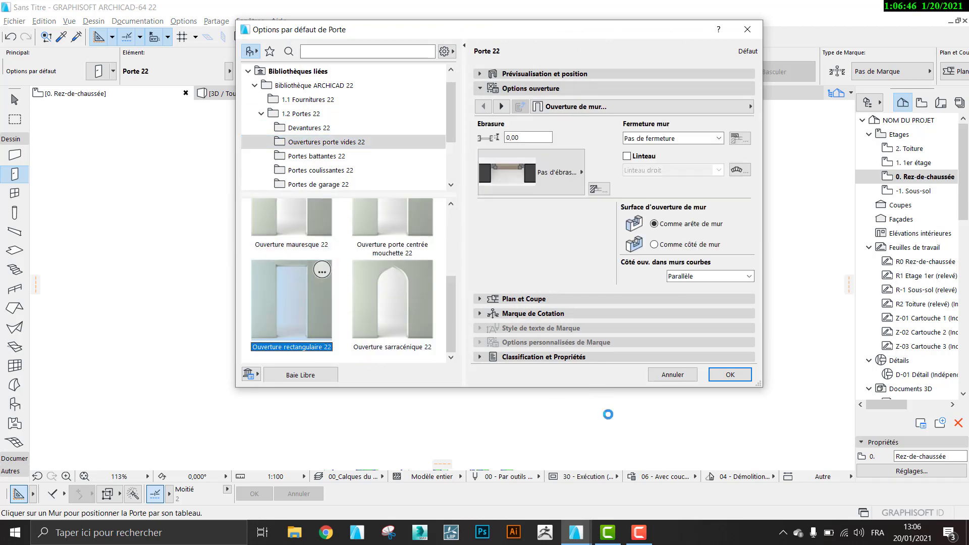
Measure the width of the empty opening between the living room and the entrance hall in the 16 01 21 project.
{"action": "mouse_move", "coordinate": [575, 533]}
{"action": "left_click", "coordinate": [507, 482]}
{"action": "scroll", "coordinate": [396, 237], "scroll_direction": "up", "scroll_amount": 4}
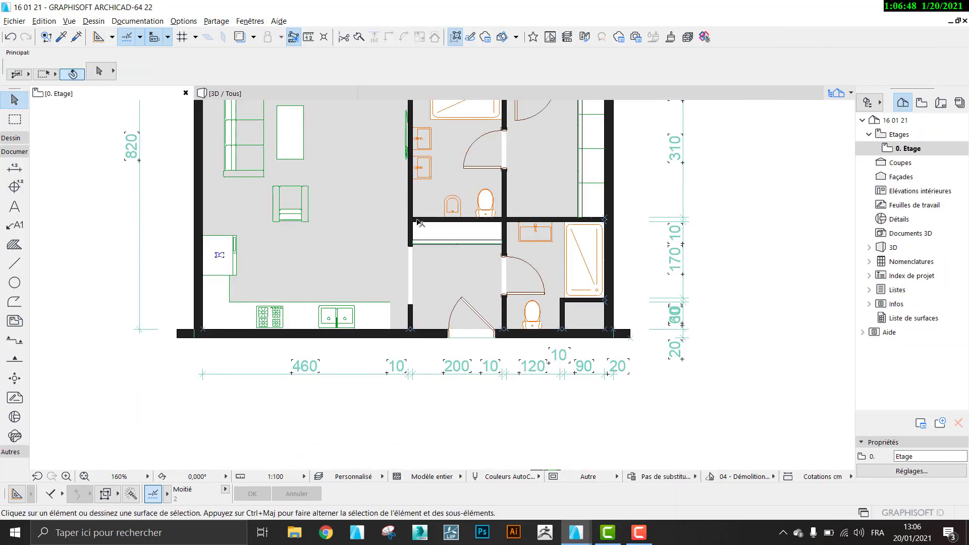
{"action": "left_click", "coordinate": [316, 38]}
{"action": "left_click", "coordinate": [409, 240]}
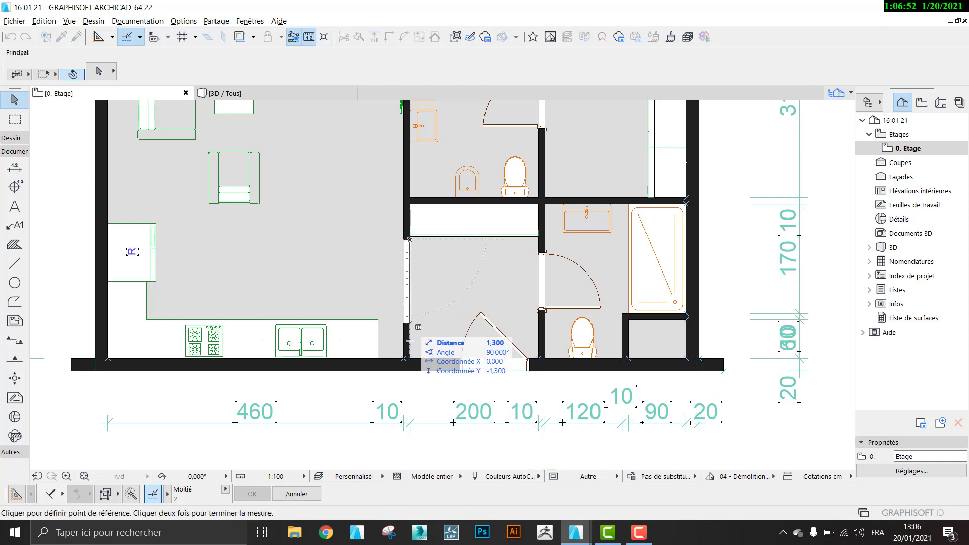
{"action": "key", "text": "Escape"}
Return to the untitled project and set the rectangular opening's width to 130 cm.
{"action": "mouse_move", "coordinate": [573, 536]}
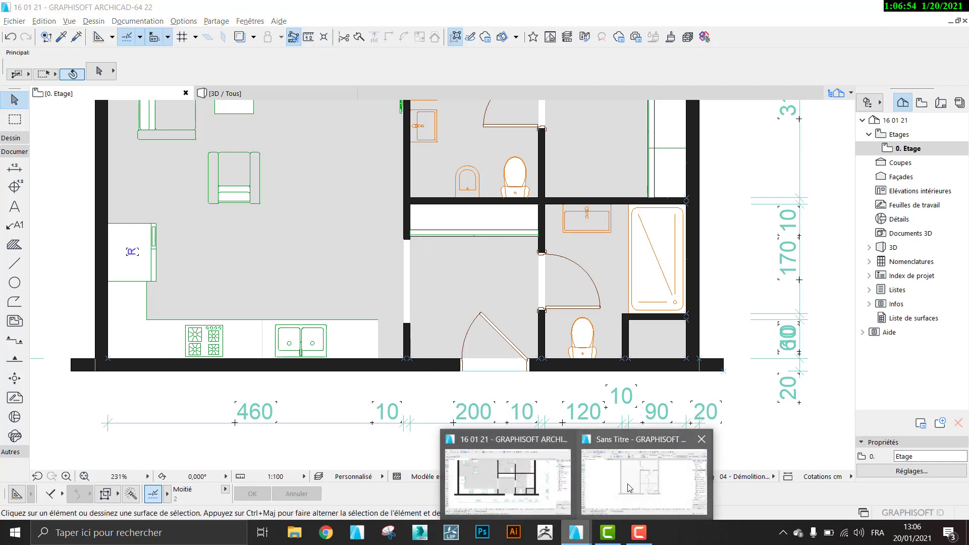
{"action": "left_click", "coordinate": [637, 472]}
{"action": "left_click", "coordinate": [510, 75]}
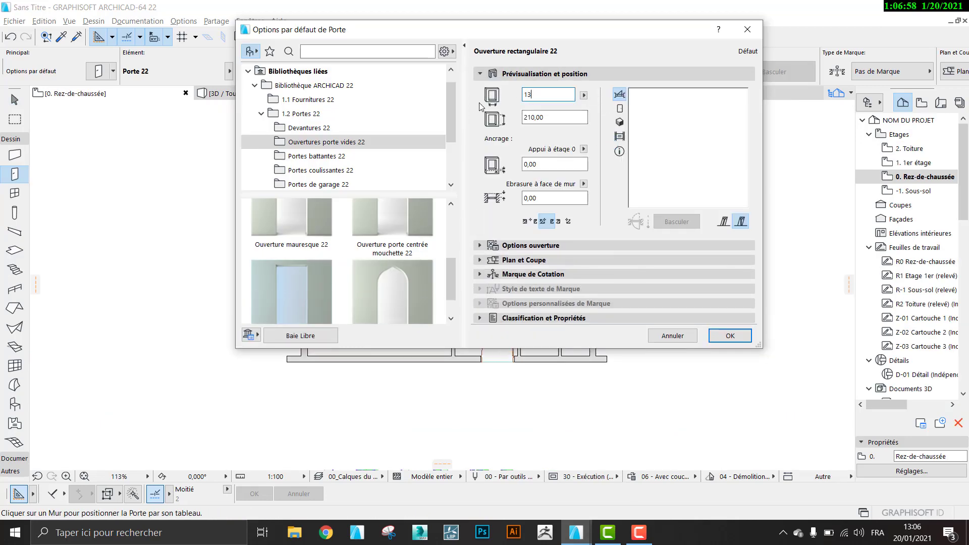
{"action": "key", "text": "Return"}
Split the wall beside the living room in line with the partition above the entrance hall, keeping the lower segment selected.
{"action": "scroll", "coordinate": [445, 316], "scroll_direction": "up", "scroll_amount": 3}
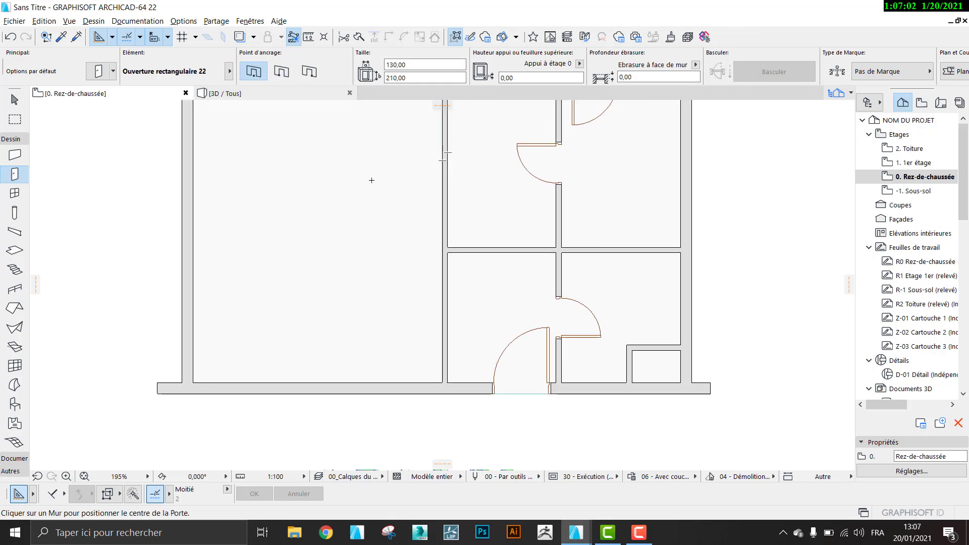
{"action": "key", "text": "Escape"}
{"action": "left_click", "coordinate": [444, 277]}
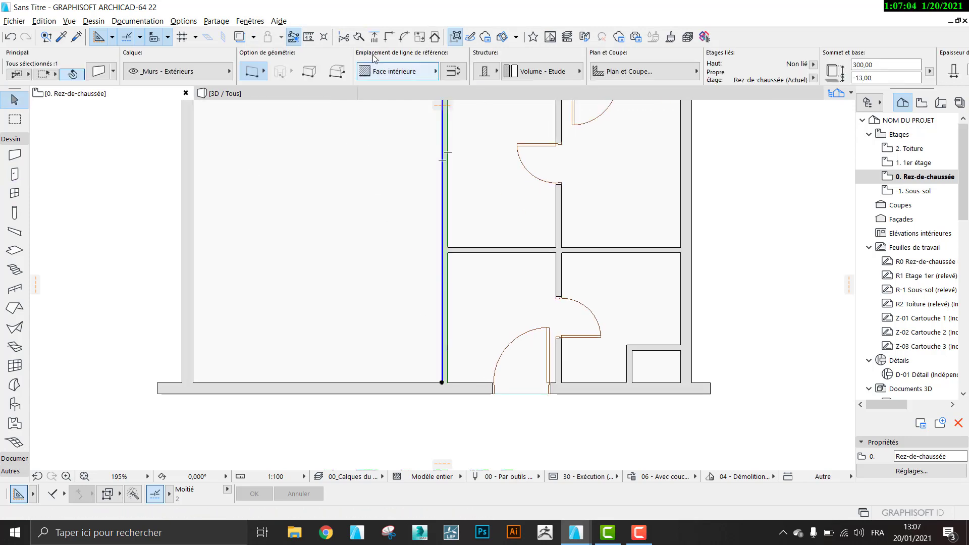
{"action": "left_click", "coordinate": [359, 37]}
{"action": "left_click", "coordinate": [447, 252]}
{"action": "left_click", "coordinate": [402, 255]}
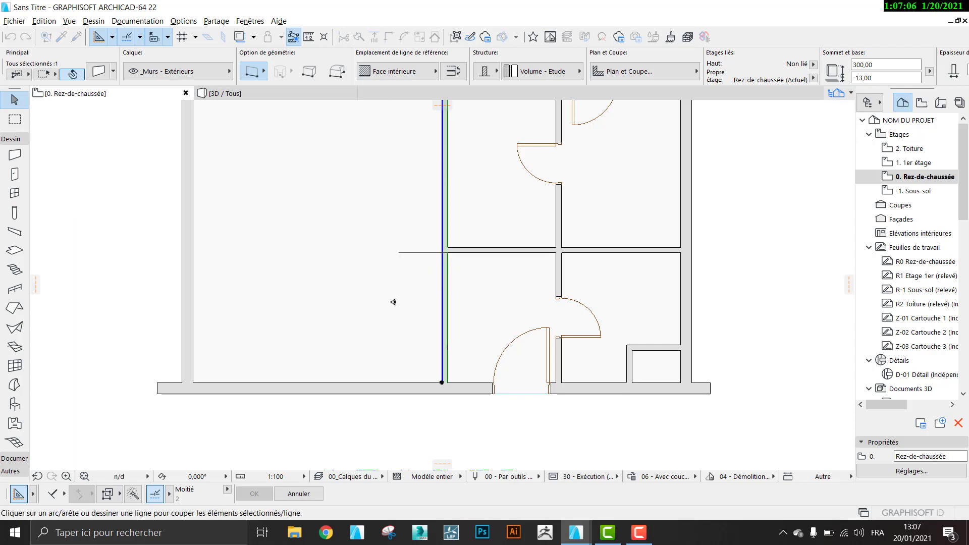
{"action": "left_click", "coordinate": [392, 301]}
Place the 130 x 210 cm rectangular opening by its centre, midway along the wall segment between the living room and entrance hall.
{"action": "left_click", "coordinate": [14, 173]}
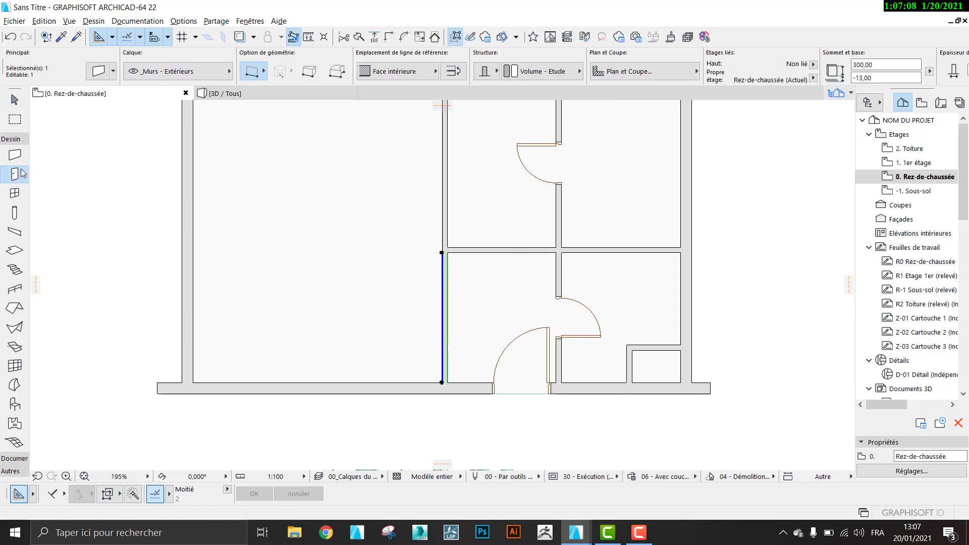
{"action": "key", "text": "Escape"}
{"action": "key", "text": "Escape"}
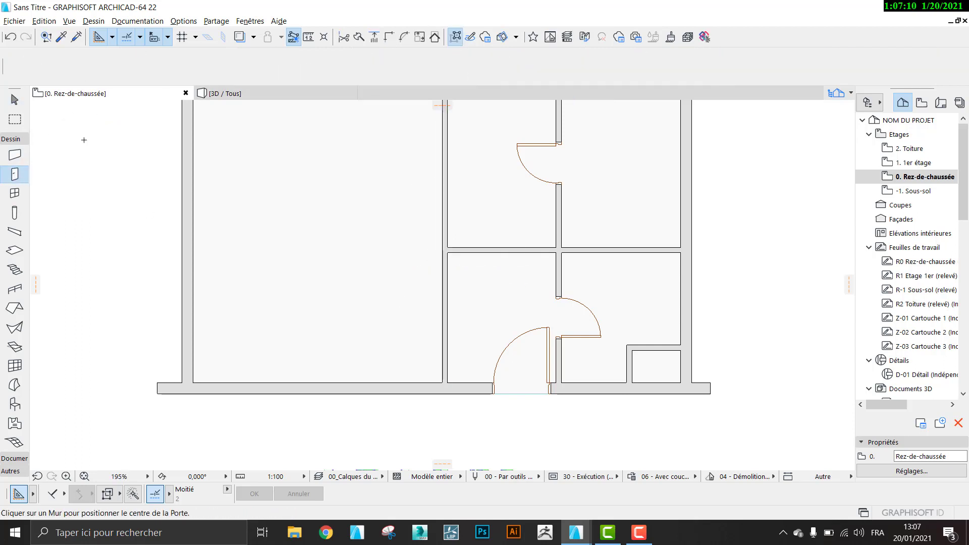
{"action": "left_click", "coordinate": [15, 176]}
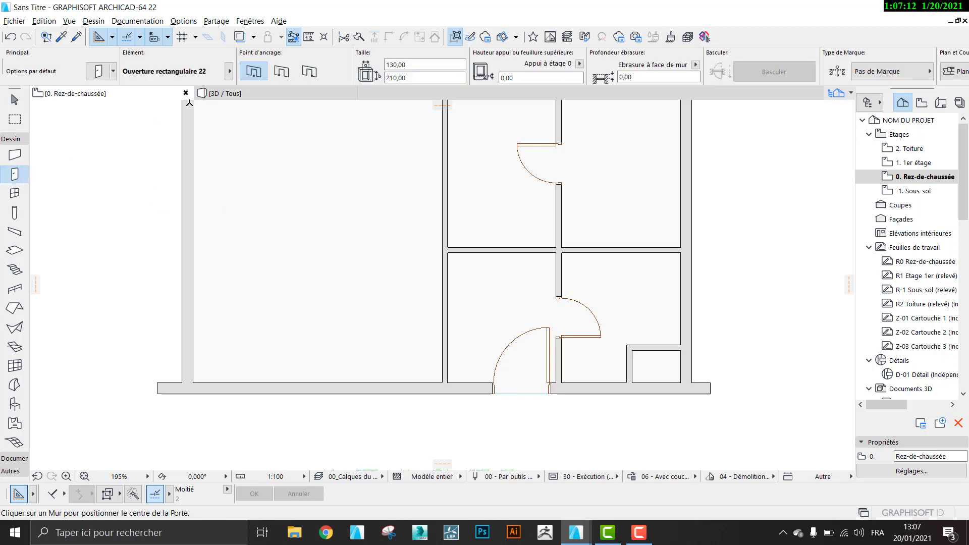
{"action": "scroll", "coordinate": [353, 212], "scroll_direction": "up", "scroll_amount": 2}
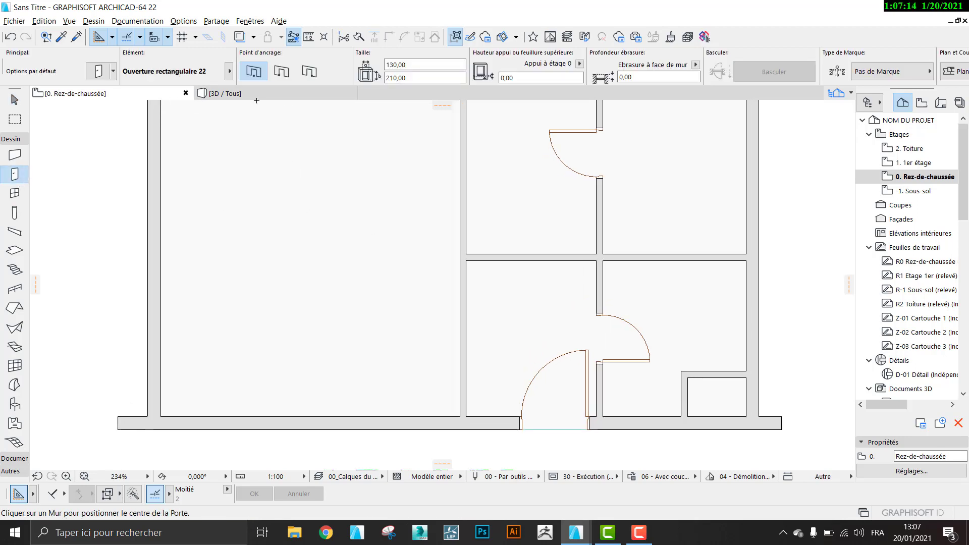
{"action": "left_click", "coordinate": [466, 338]}
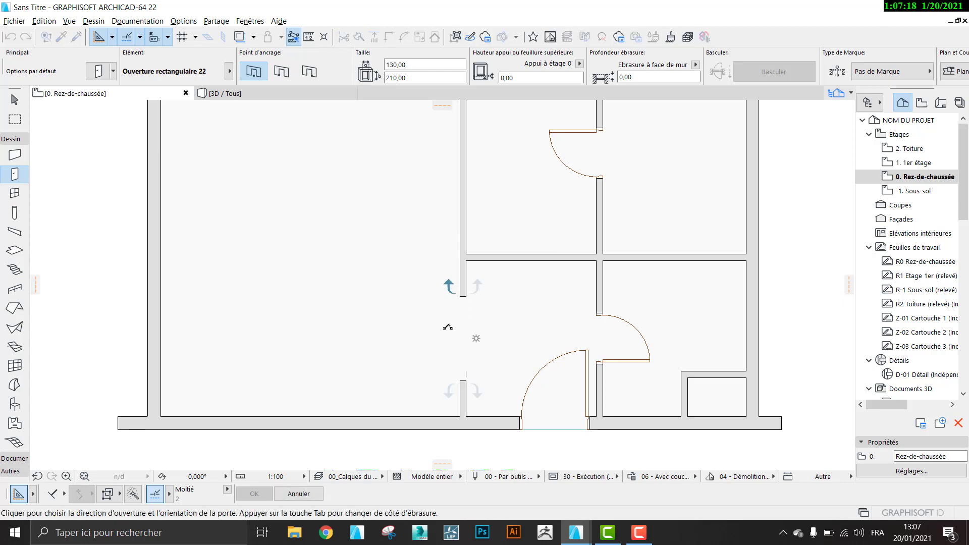
{"action": "left_click", "coordinate": [450, 327]}
{"action": "scroll", "coordinate": [418, 338], "scroll_direction": "down", "scroll_amount": 8}
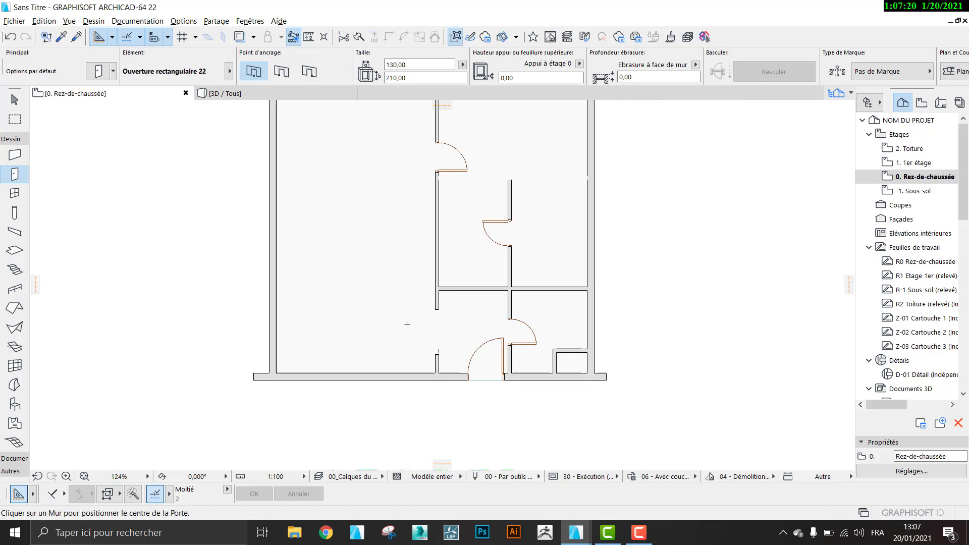
{"action": "scroll", "coordinate": [418, 340], "scroll_direction": "down", "scroll_amount": 2}
{"action": "scroll", "coordinate": [418, 325], "scroll_direction": "down", "scroll_amount": 2}
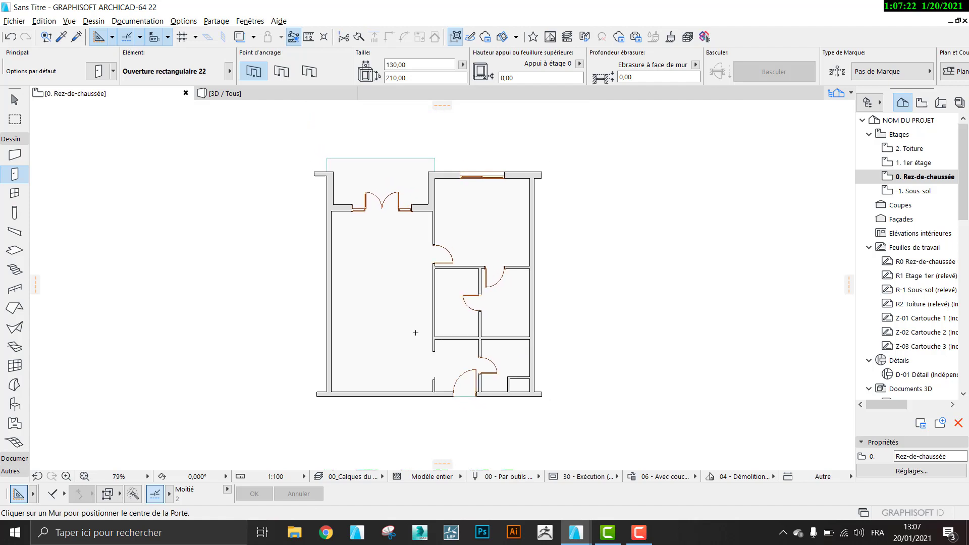
{"action": "left_click", "coordinate": [14, 99]}
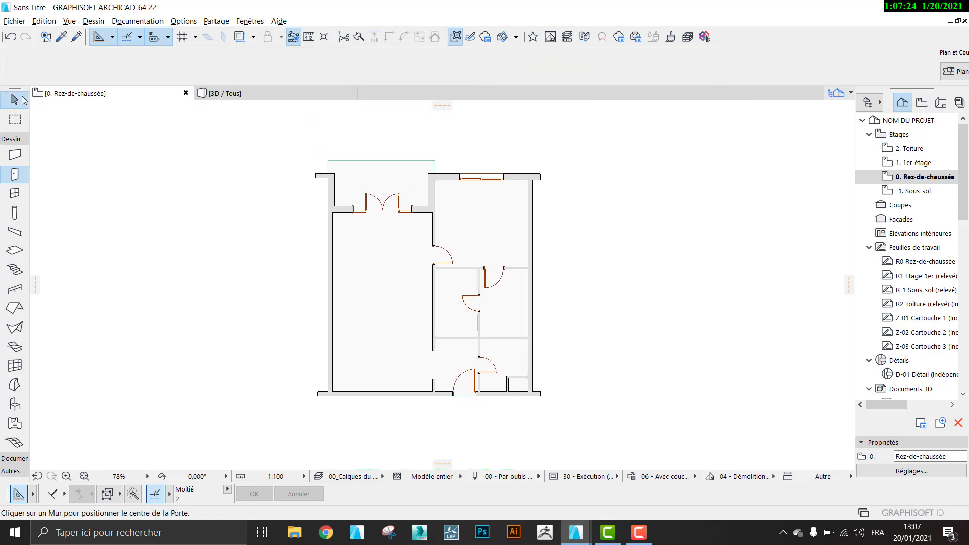
{"action": "scroll", "coordinate": [424, 375], "scroll_direction": "up", "scroll_amount": 14}
{"action": "left_click", "coordinate": [423, 373]}
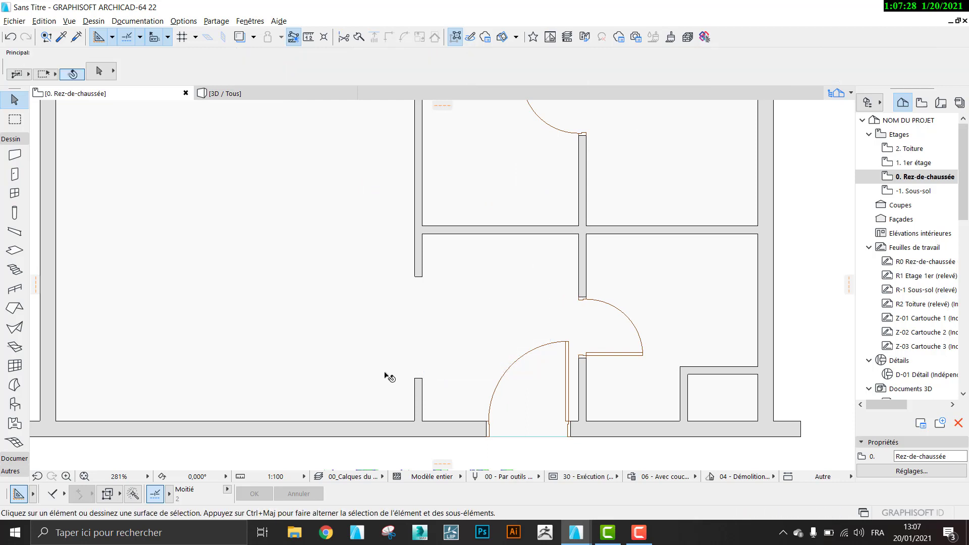
Review the whole ground-floor plan, then display all elements in 3D and fit the model in the view.
{"action": "scroll", "coordinate": [378, 377], "scroll_direction": "down", "scroll_amount": 14}
{"action": "middle_click_drag", "start_coordinate": [342, 346], "coordinate": [389, 363]}
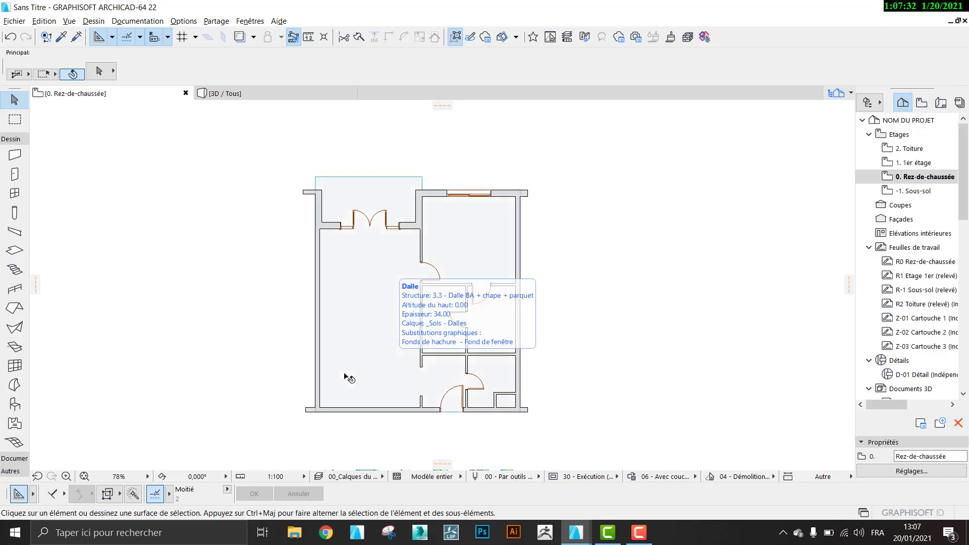
{"action": "scroll", "coordinate": [621, 319], "scroll_direction": "up", "scroll_amount": 2}
{"action": "middle_click_drag", "start_coordinate": [620, 318], "coordinate": [719, 315]}
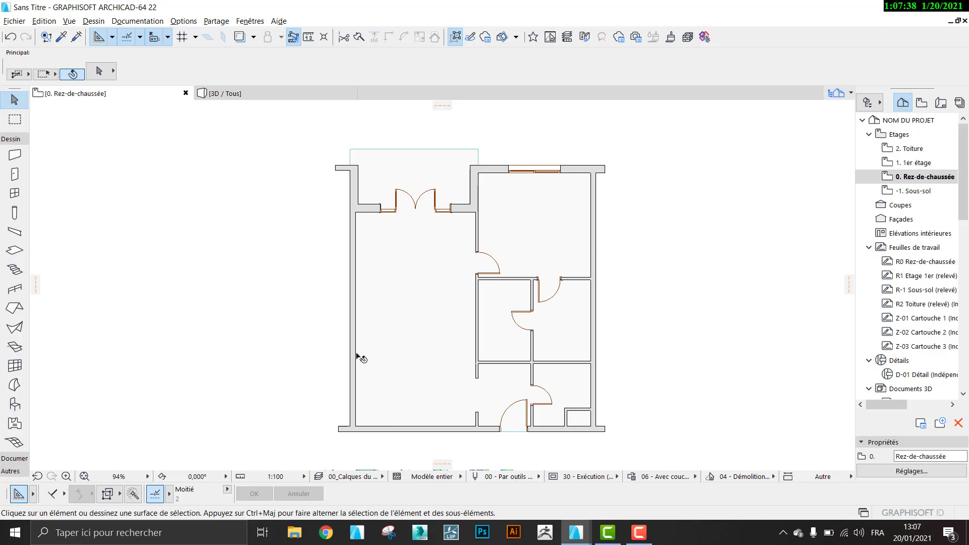
{"action": "right_click", "coordinate": [234, 278]}
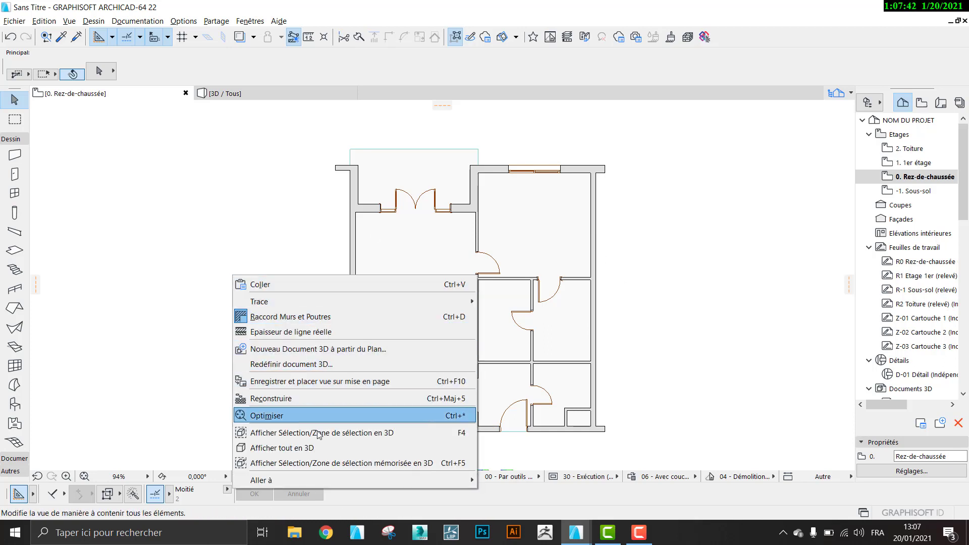
{"action": "left_click", "coordinate": [310, 449]}
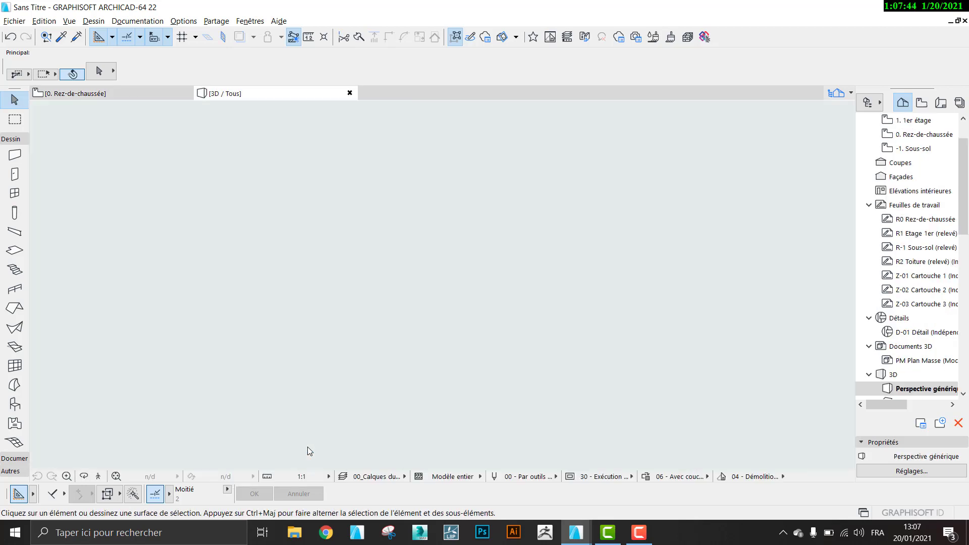
{"action": "left_click", "coordinate": [115, 477]}
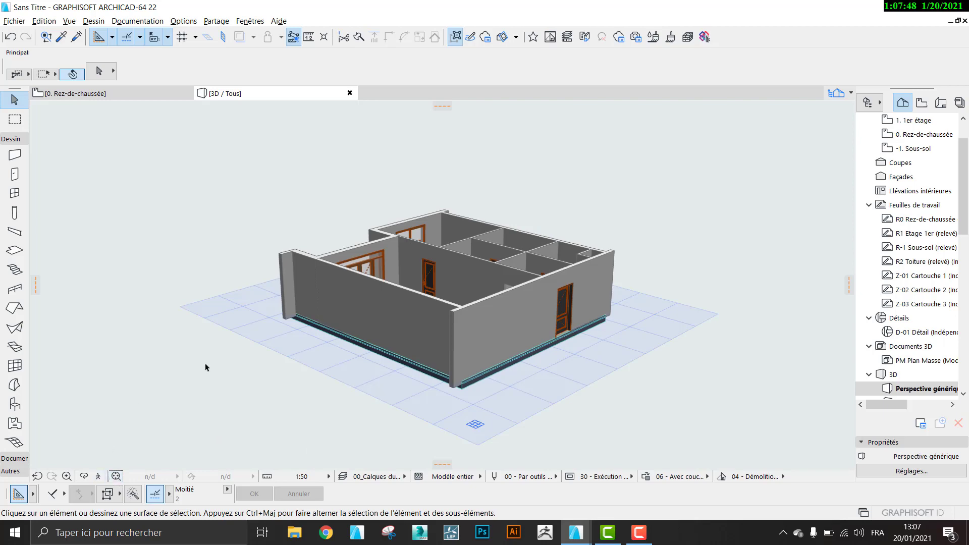